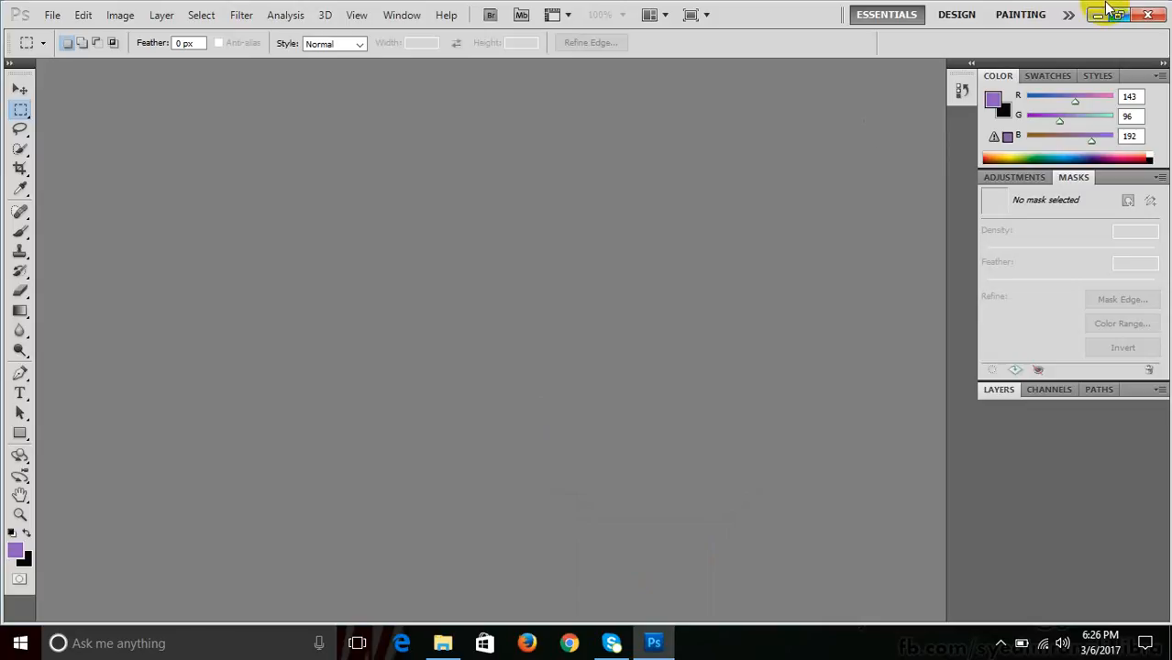
left_click(1102, 16)
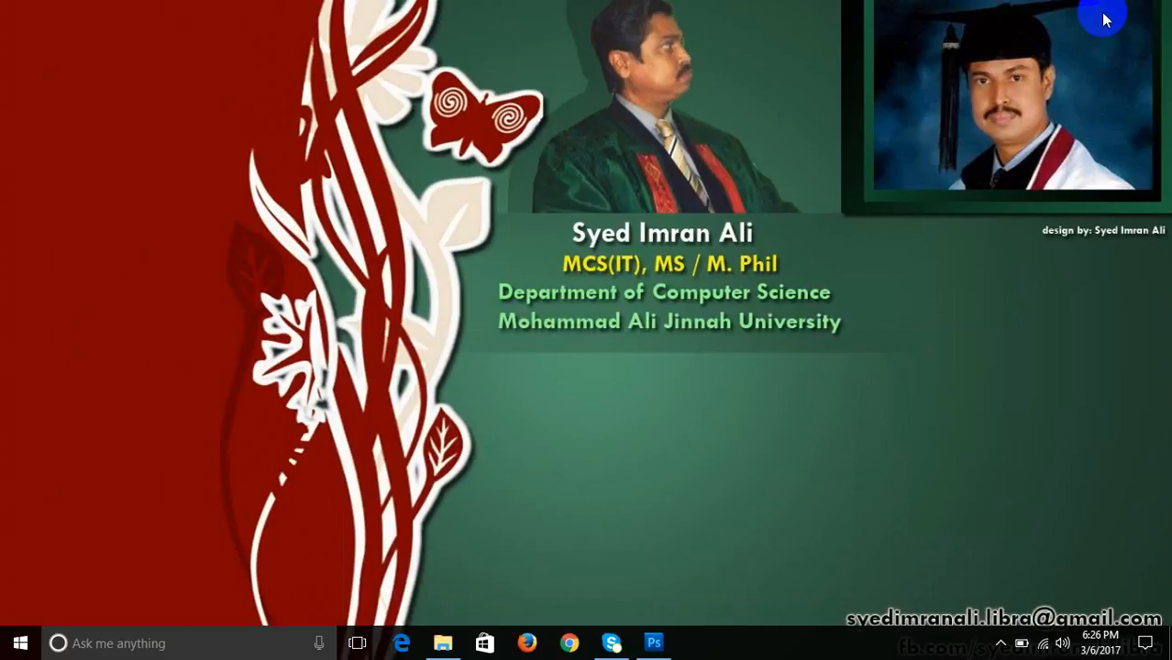
left_click(654, 642)
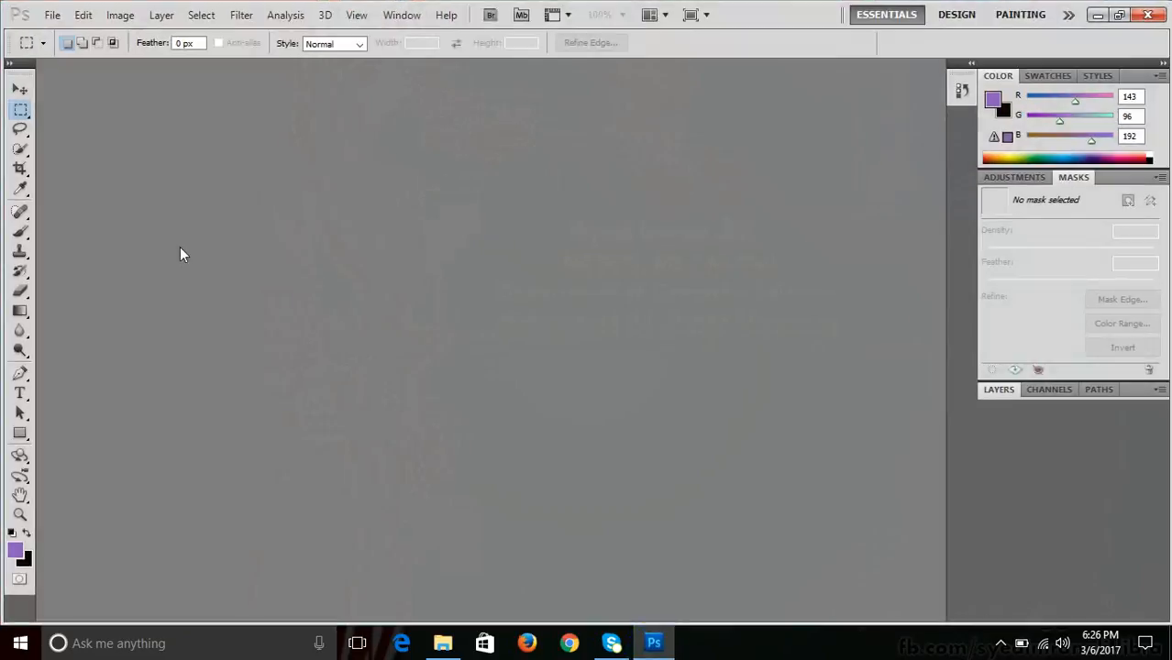
- Create a new document from the Film & Video preset at NTSC DV size and dismiss the pixel aspect ratio notice
key("ctrl+n")
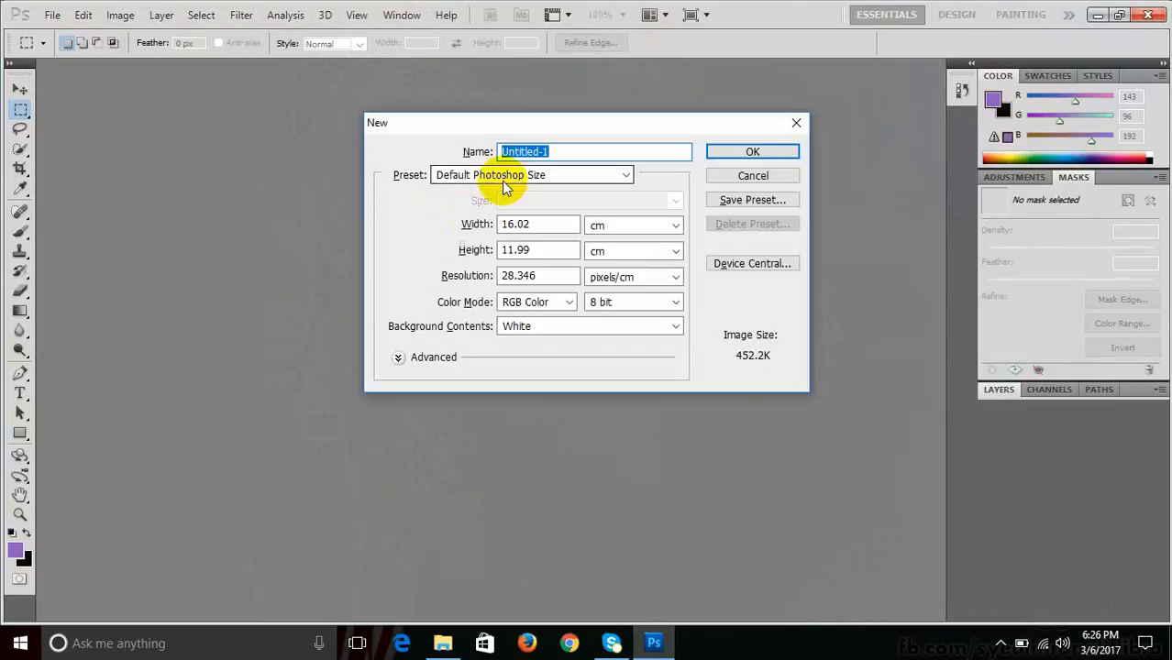
left_click(504, 175)
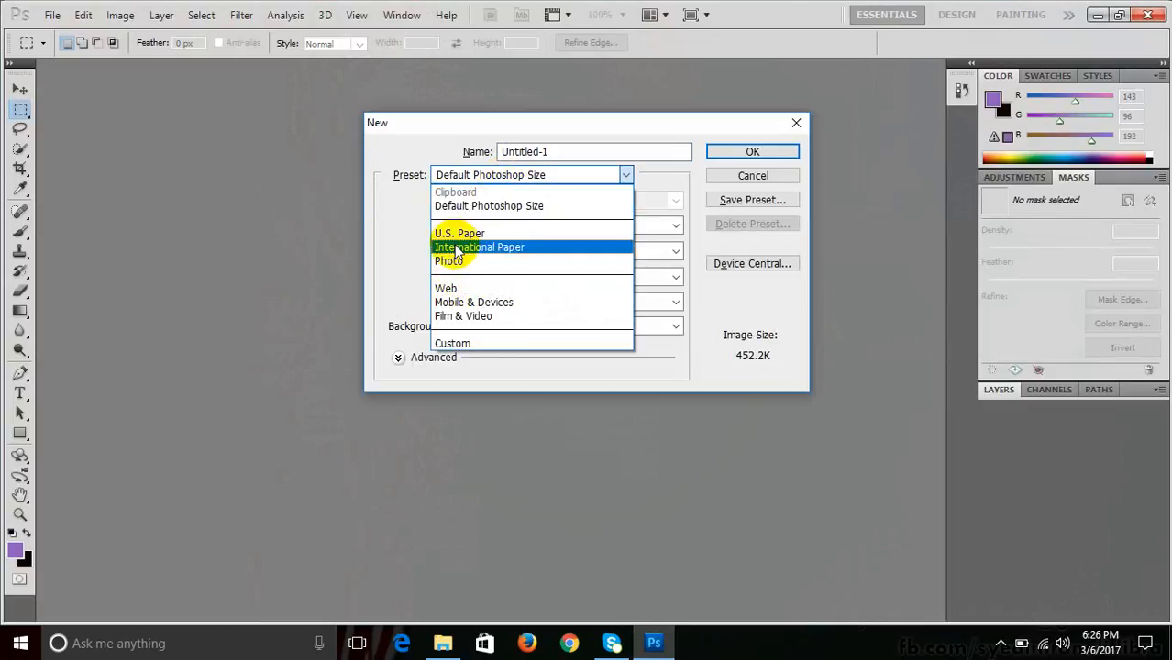
left_click(462, 318)
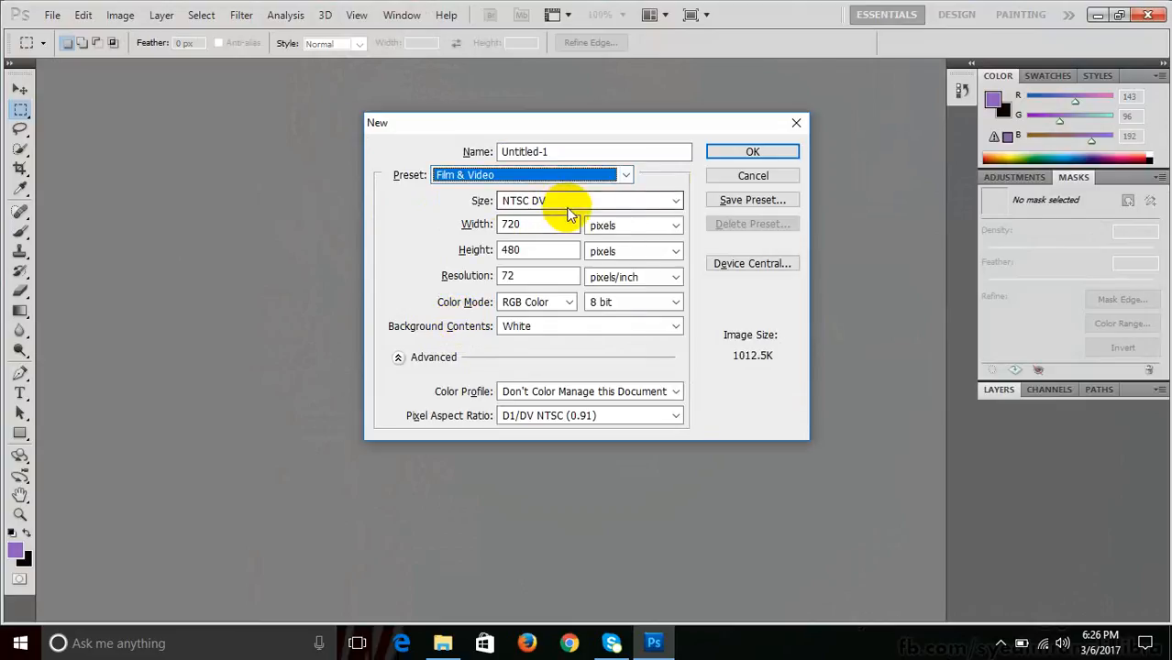
left_click(743, 153)
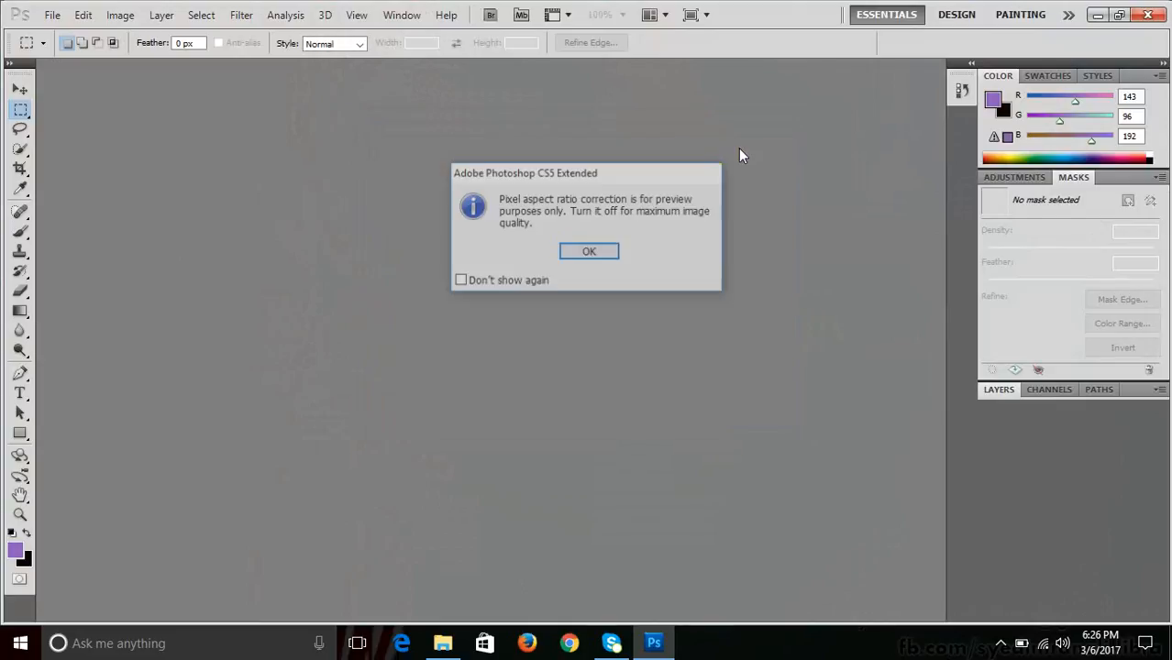
left_click(590, 253)
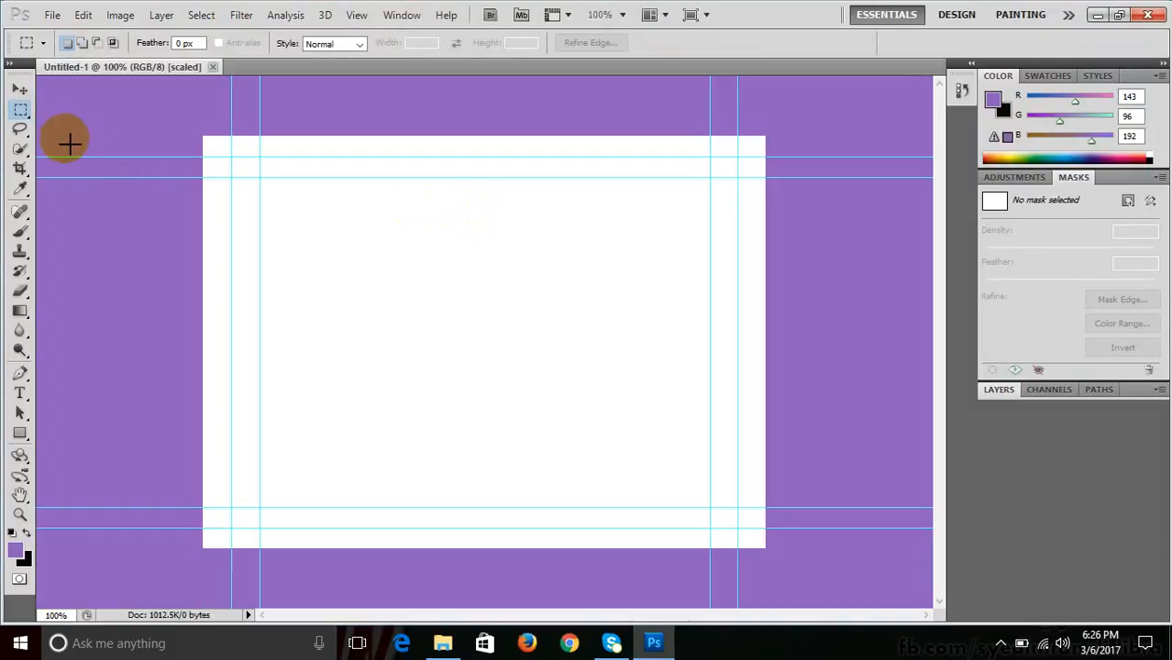
left_click(19, 91)
left_click(19, 110)
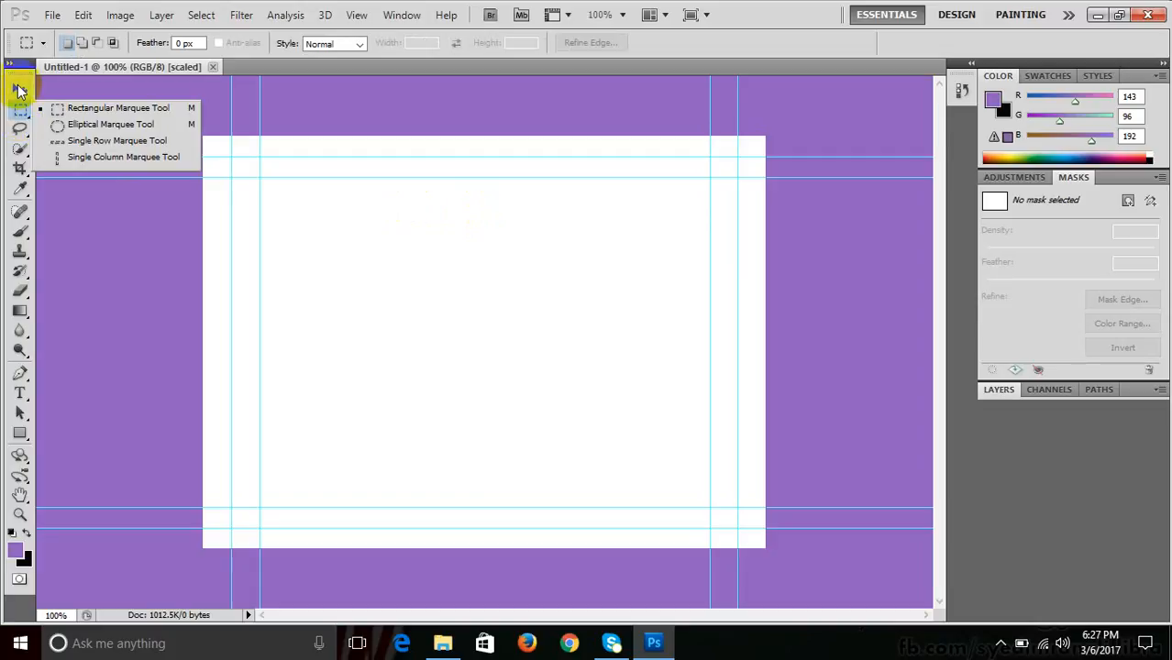
left_click(19, 90)
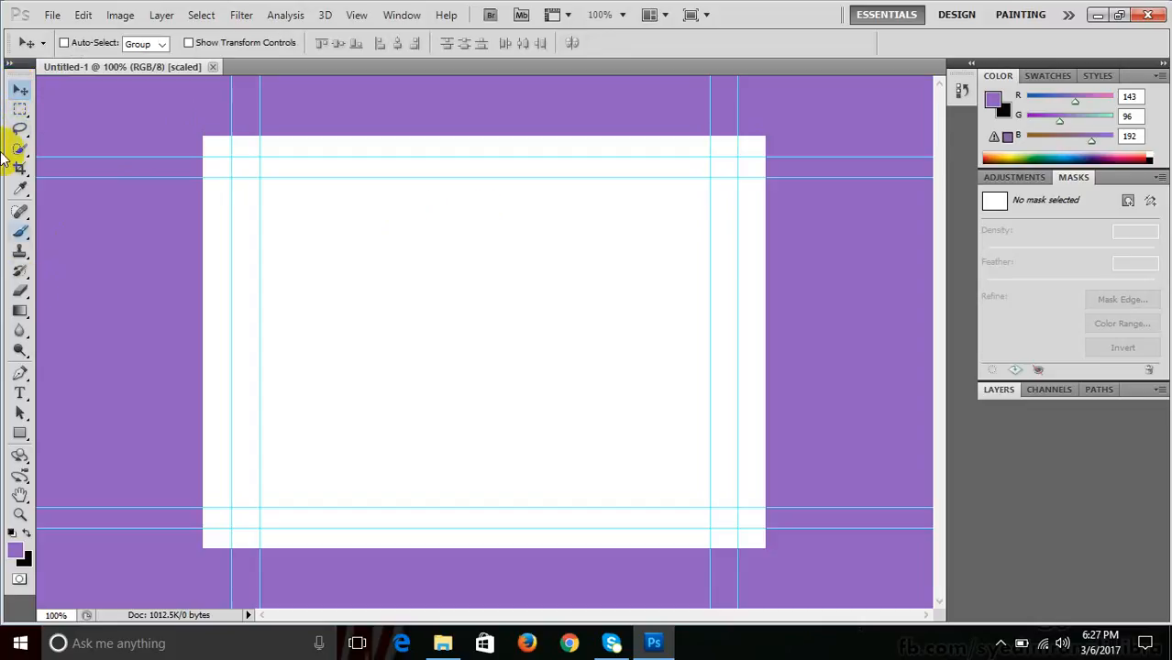
- Switch to the Paint Bucket tool and set the foreground colour to bright green 2ae657
left_click(23, 314)
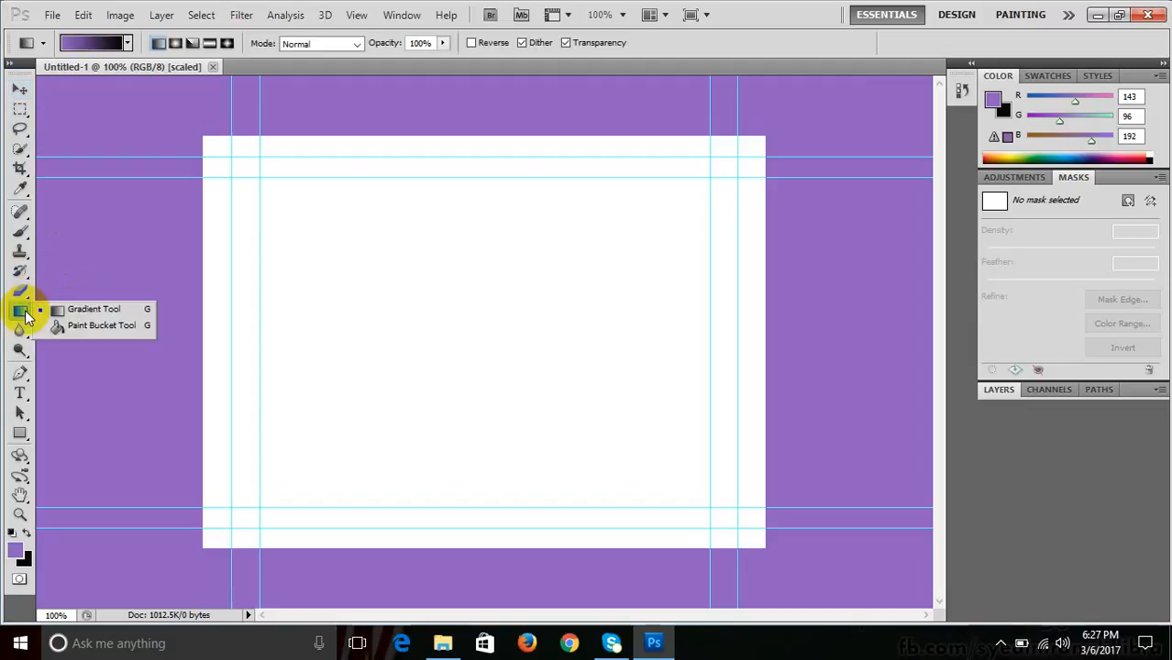
left_click(83, 327)
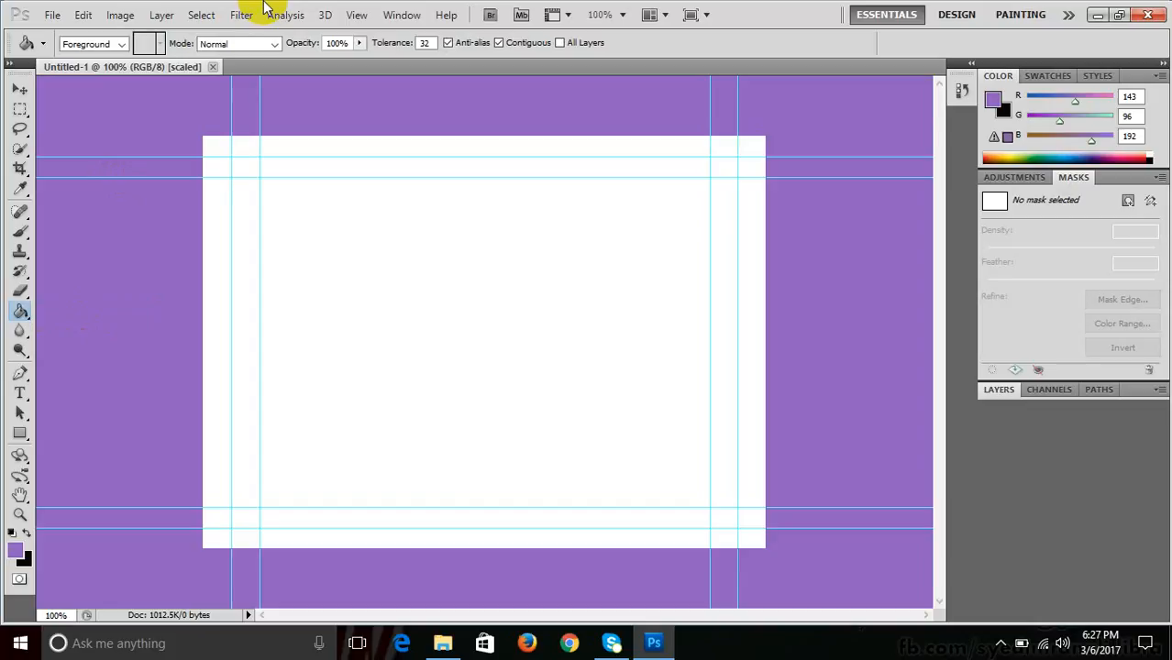
key("alt+BackSpace")
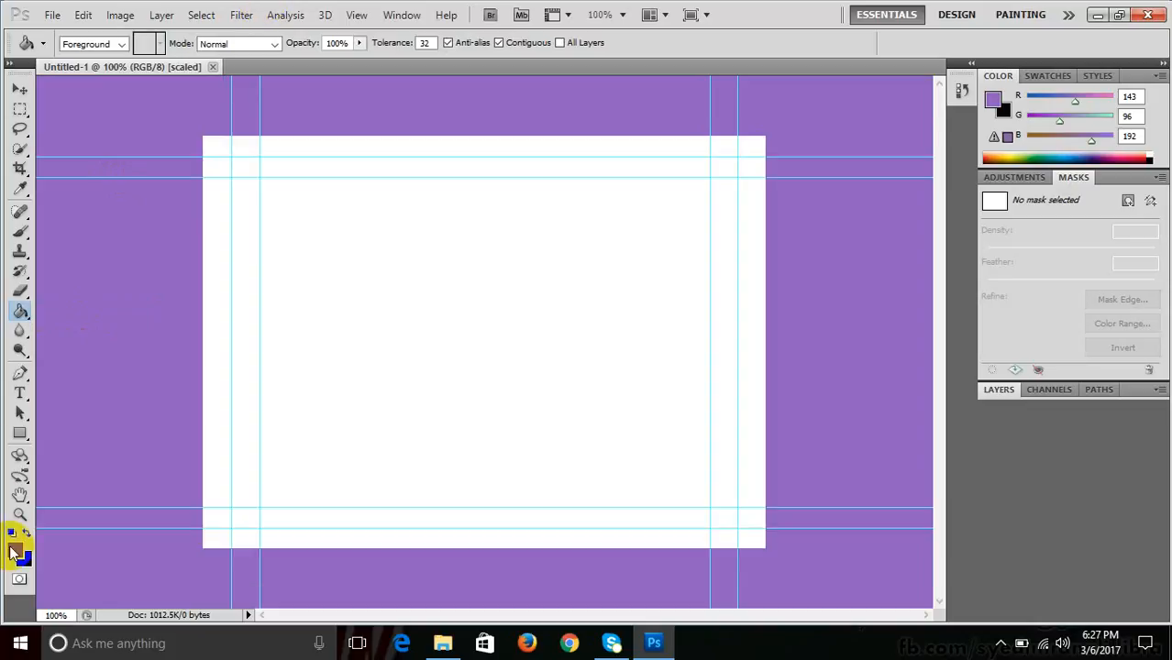
left_click(16, 552)
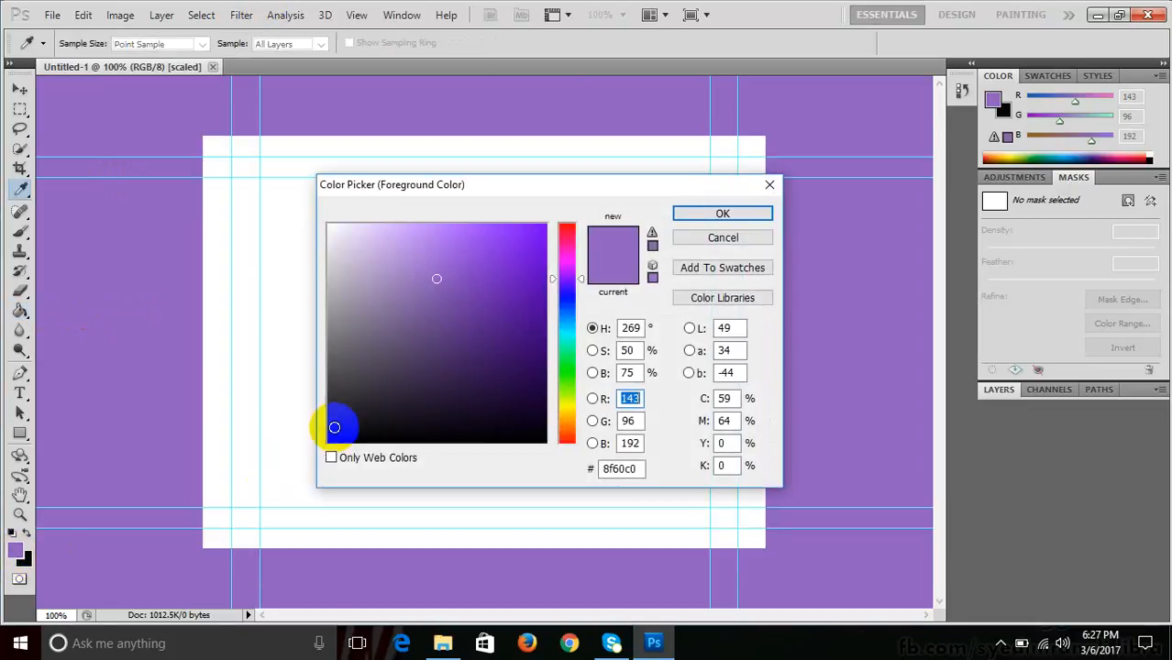
left_click(558, 361)
left_click(506, 245)
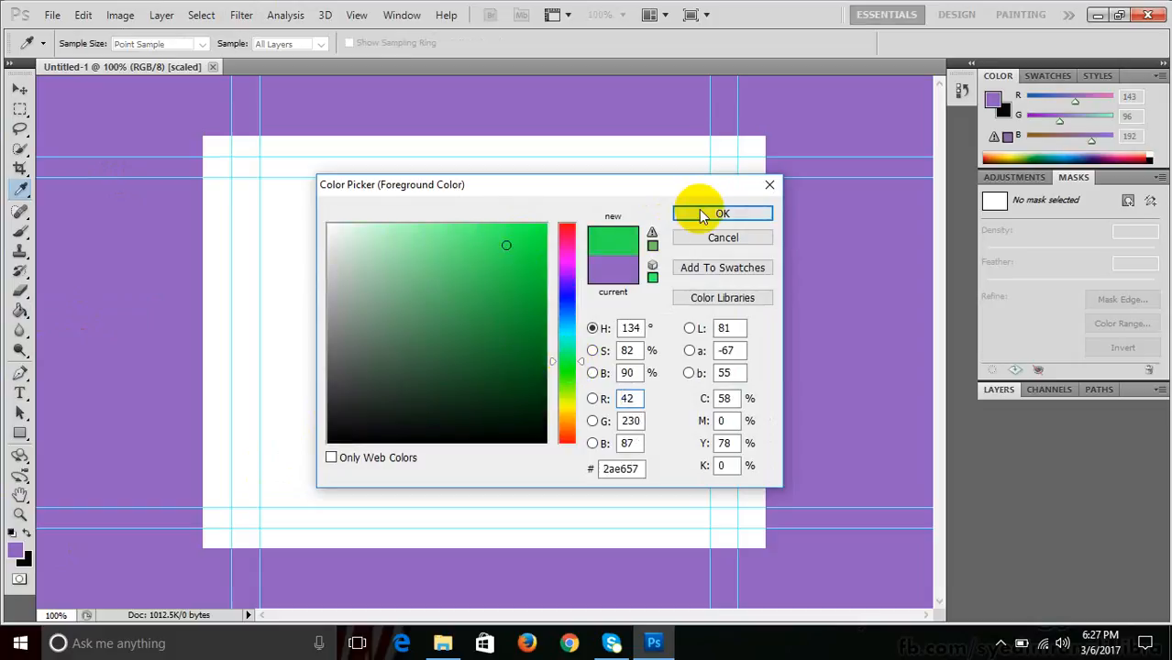
left_click(697, 213)
- Set the background colour to a bright yellow-green
left_click(26, 561)
left_click(492, 418)
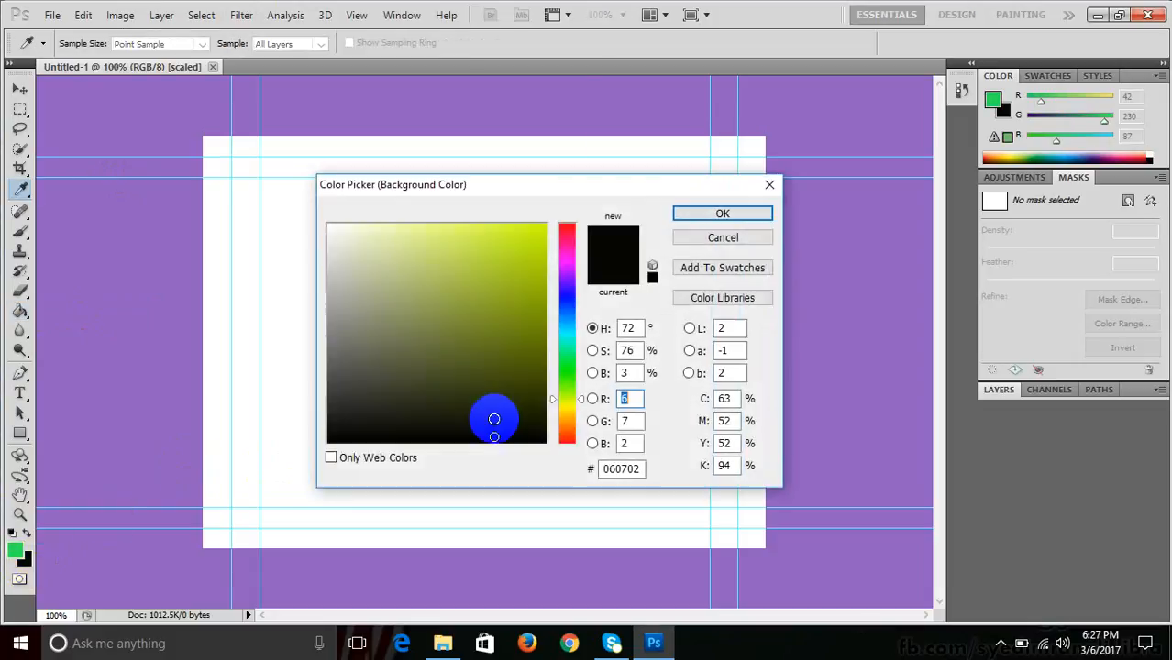
left_click(532, 238)
left_click(705, 213)
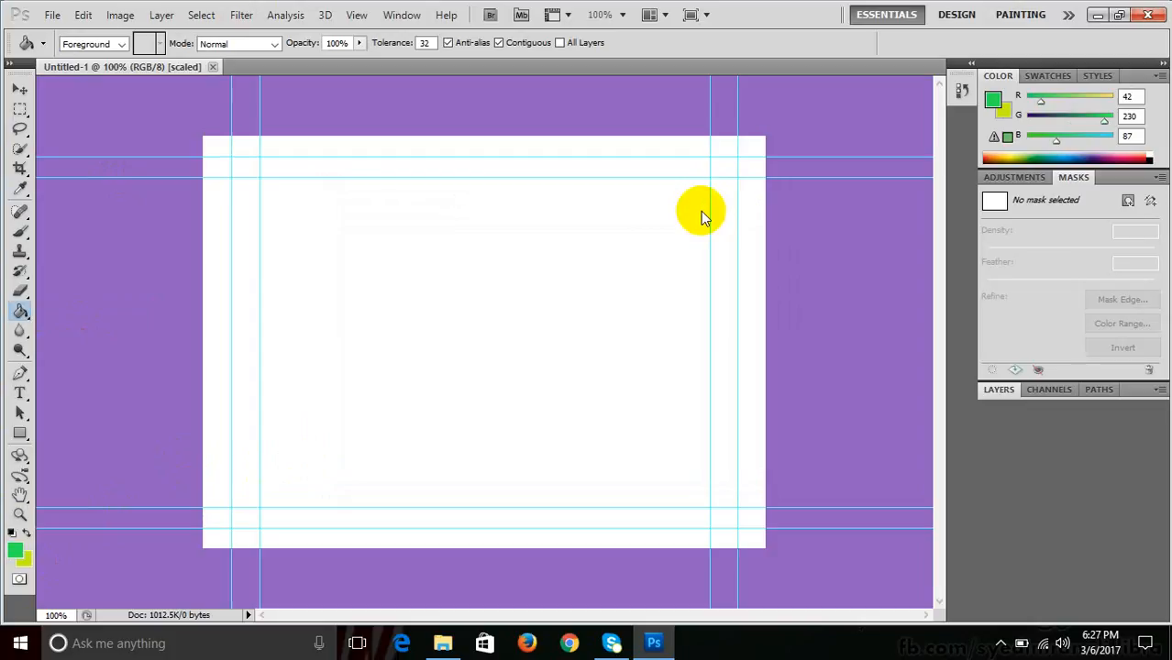
- Fill the canvas with the green foreground colour and refill it with the yellow-green background colour
left_click(697, 208)
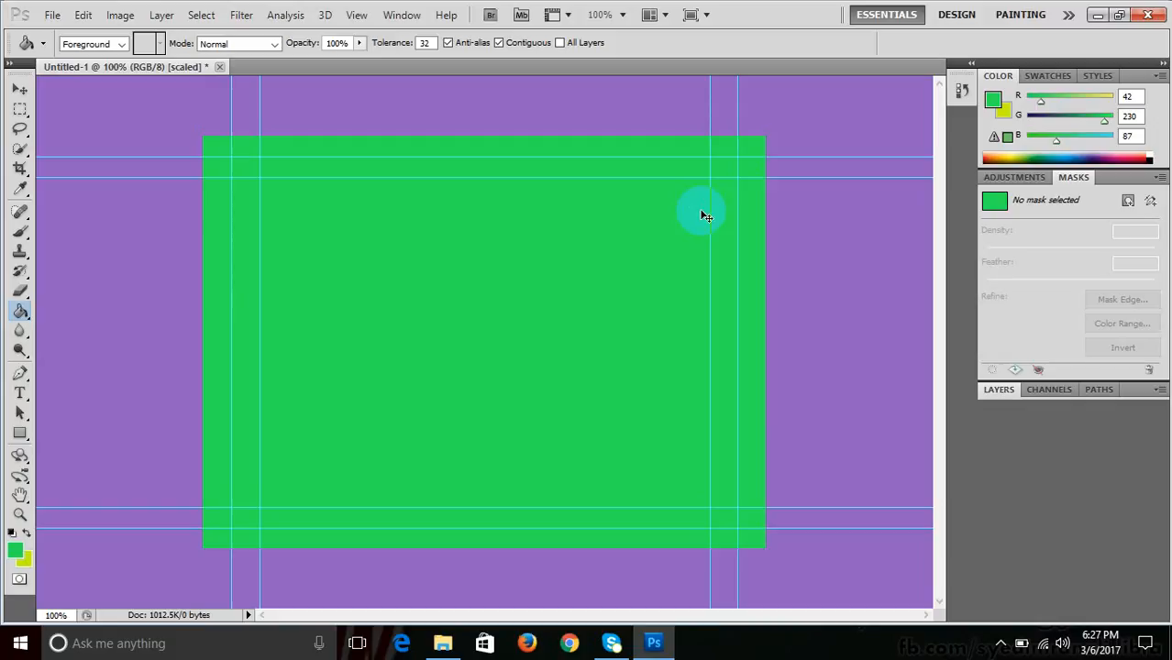
key("ctrl+BackSpace")
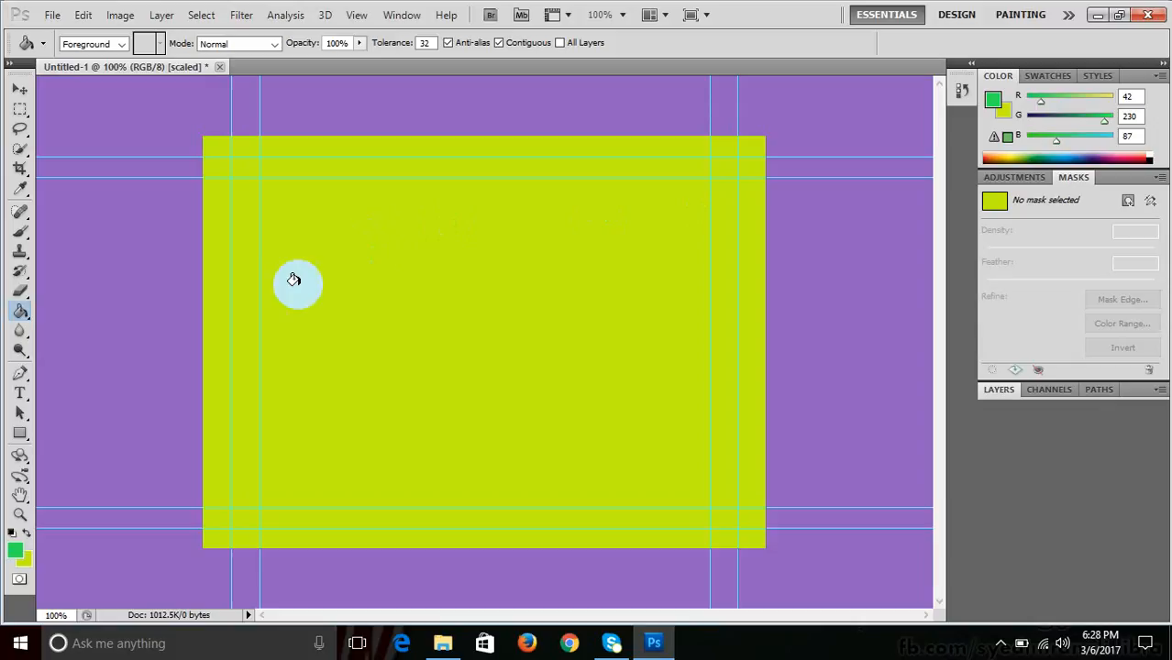
- Switch to the Gradient tool and undo the solid colour fills back to the white canvas
left_click_drag(20, 311, 99, 328)
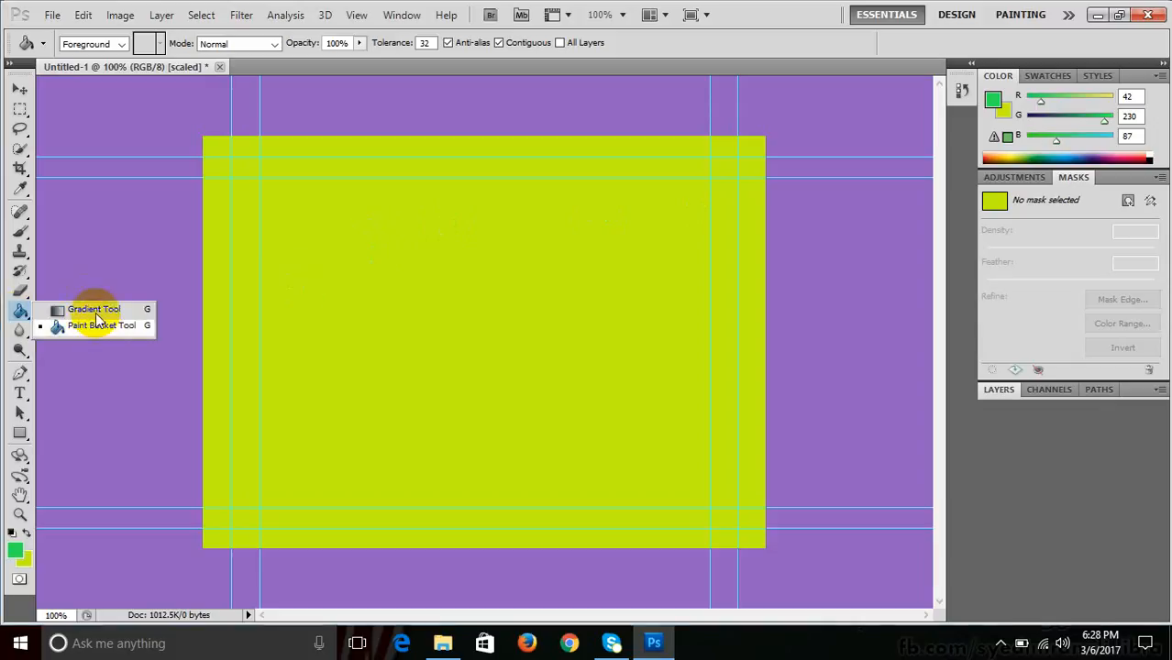
left_click(94, 312)
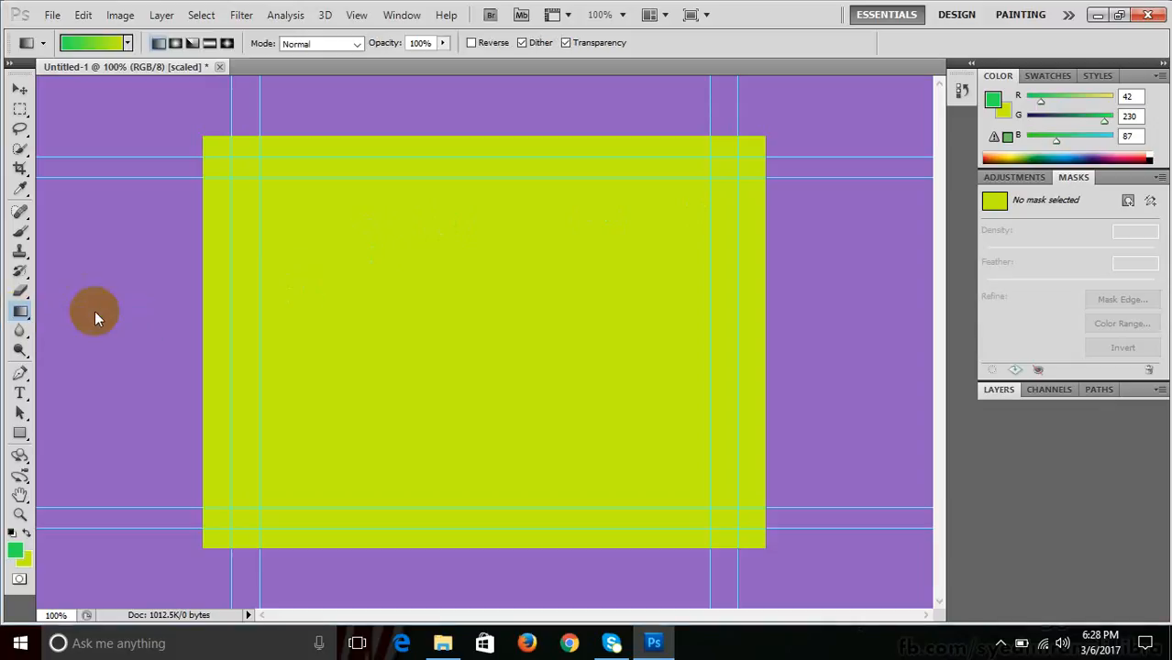
key("alt+BackSpace")
key("ctrl+alt+z")
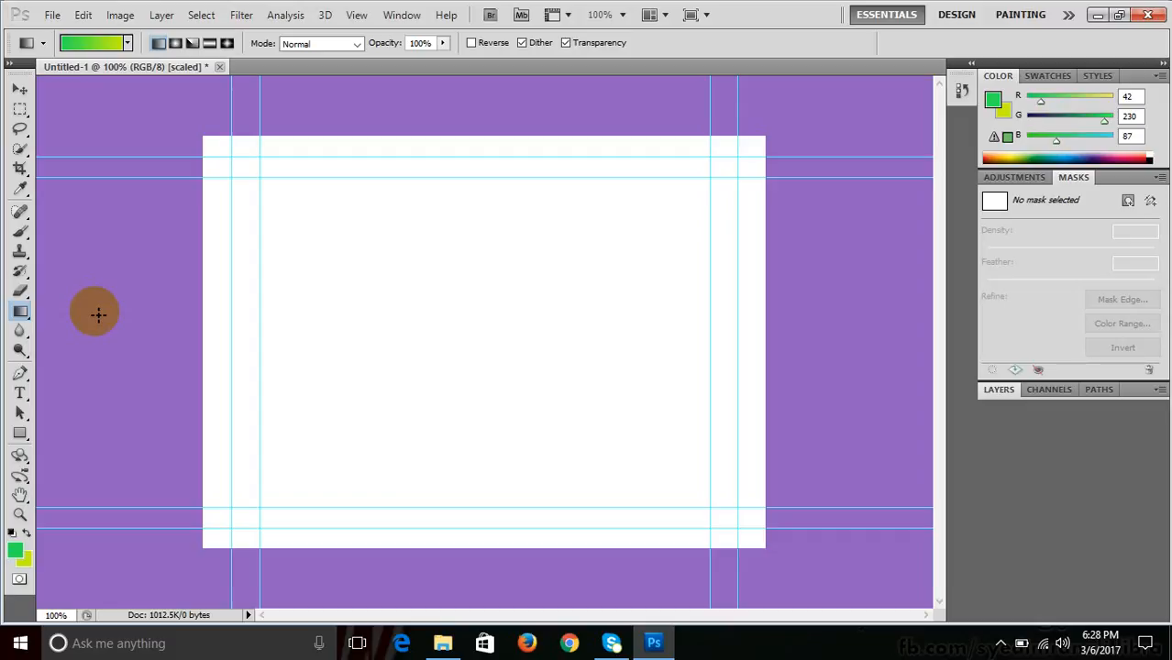
- Compare the options of the Move, Rectangular Marquee and Gradient tools, including the available gradient presets
left_click_drag(20, 311, 55, 311)
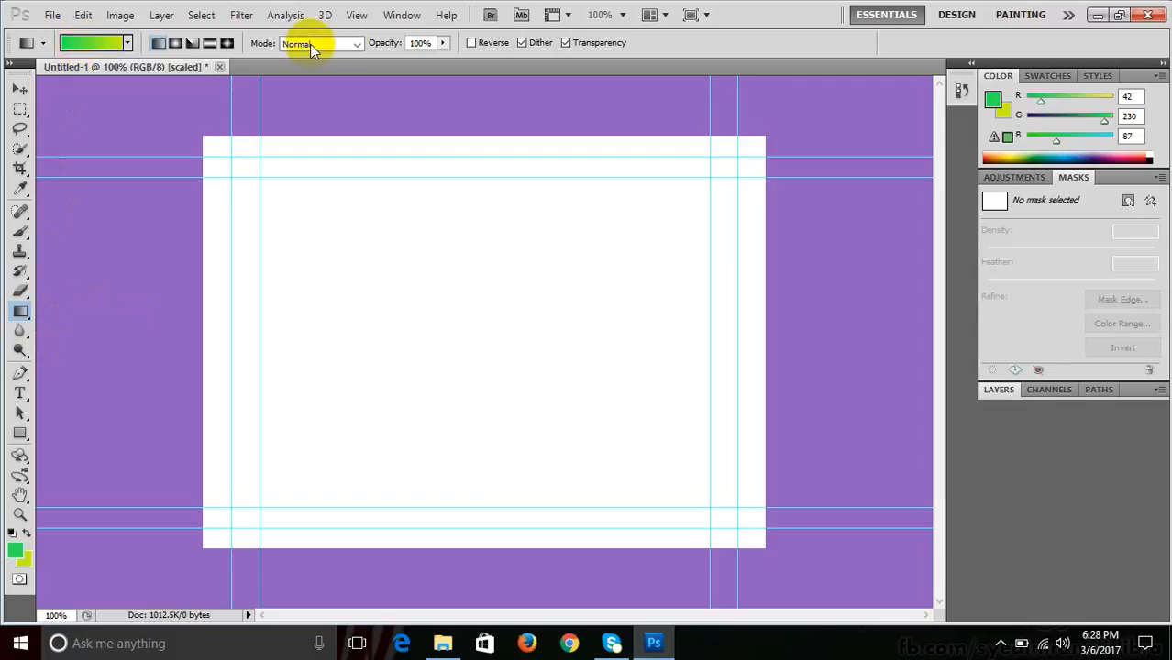
left_click(22, 92)
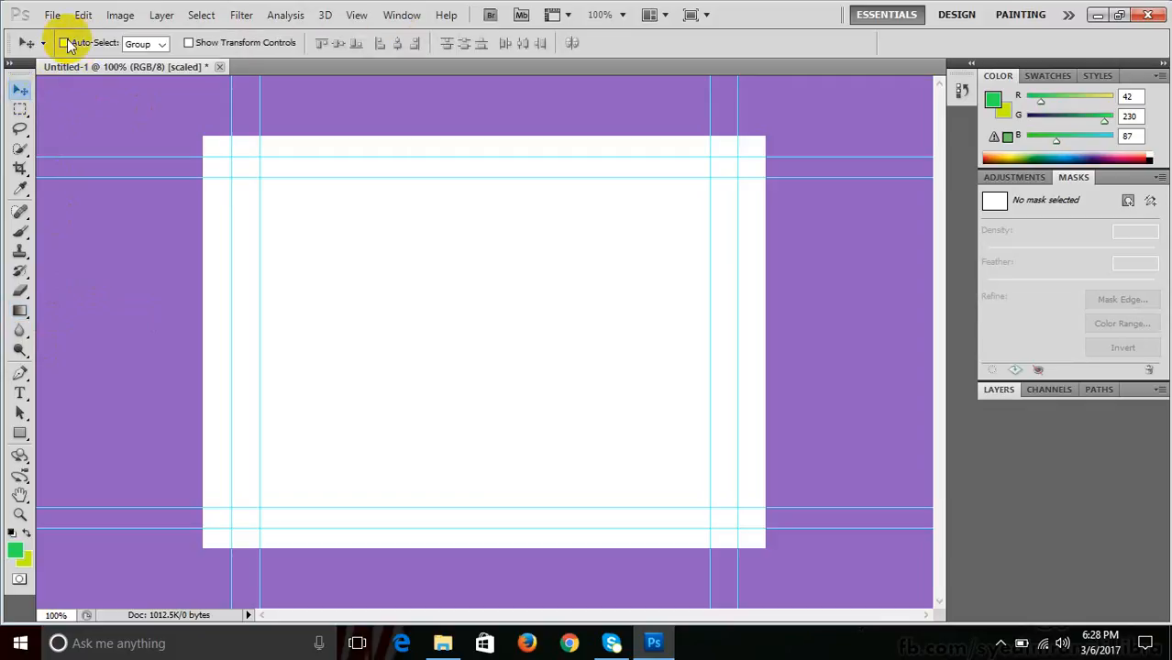
left_click(22, 110)
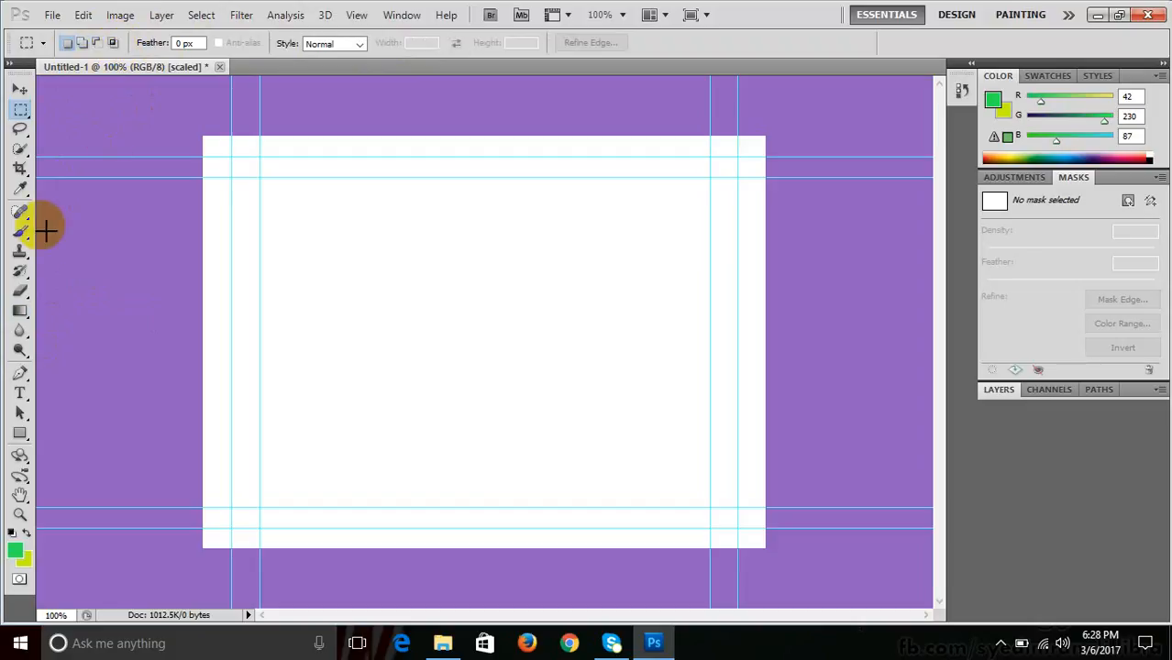
left_click(20, 313)
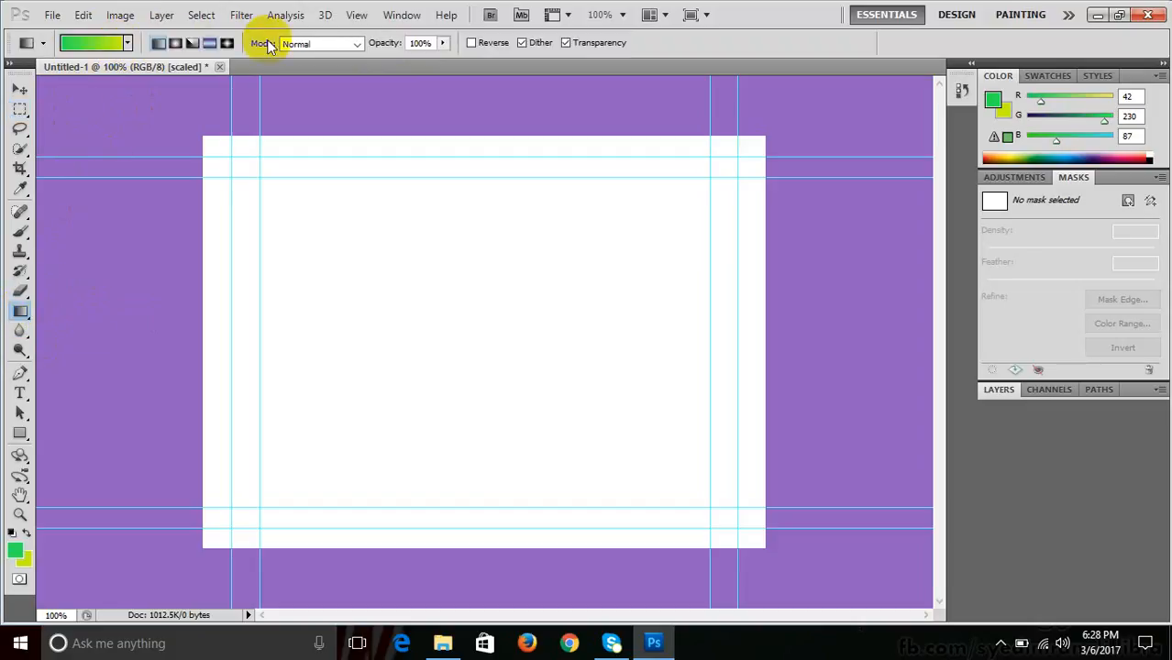
left_click(128, 43)
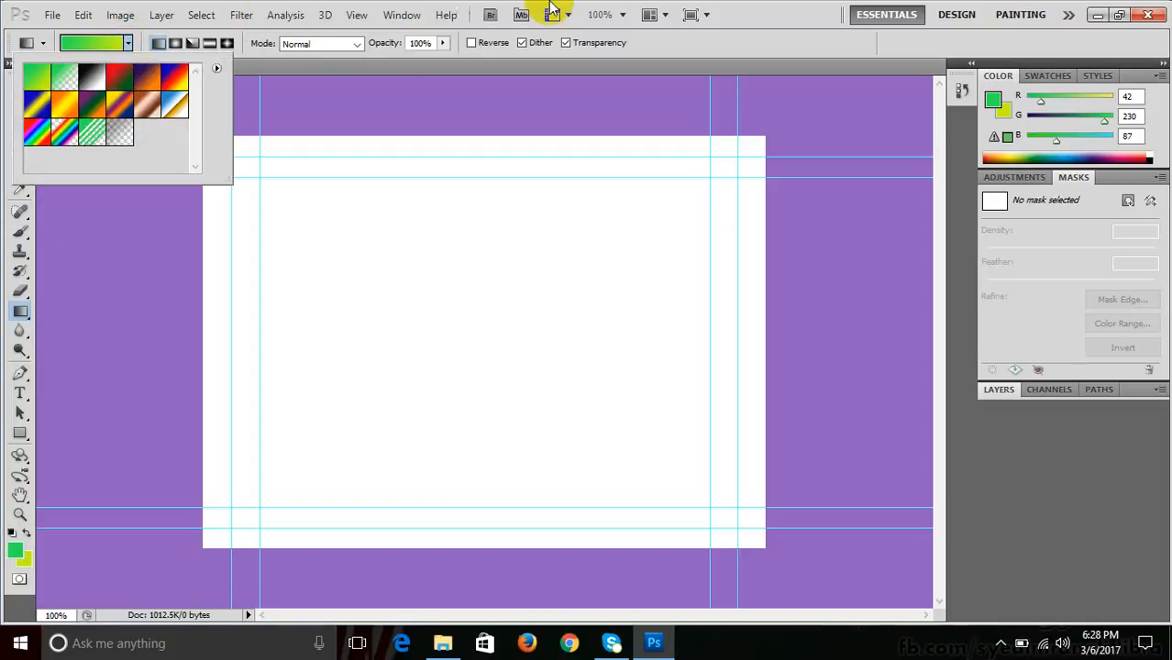
left_click(720, 9)
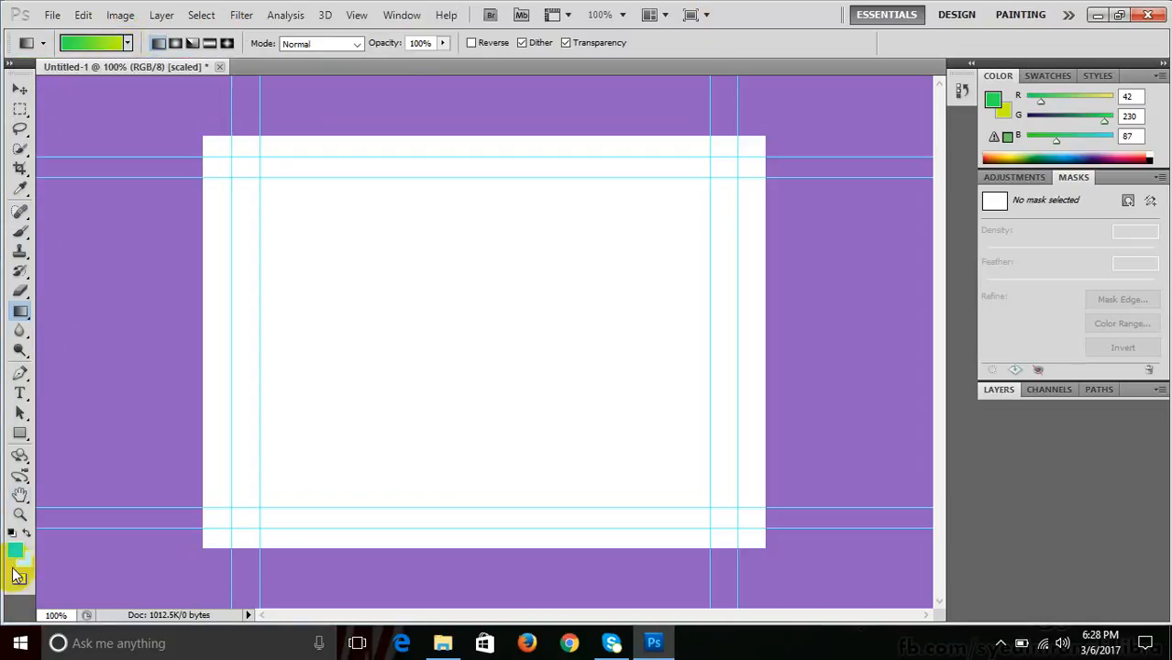
- Set the foreground colour to dark olive green with RGB 78, 92, 0
left_click(15, 550)
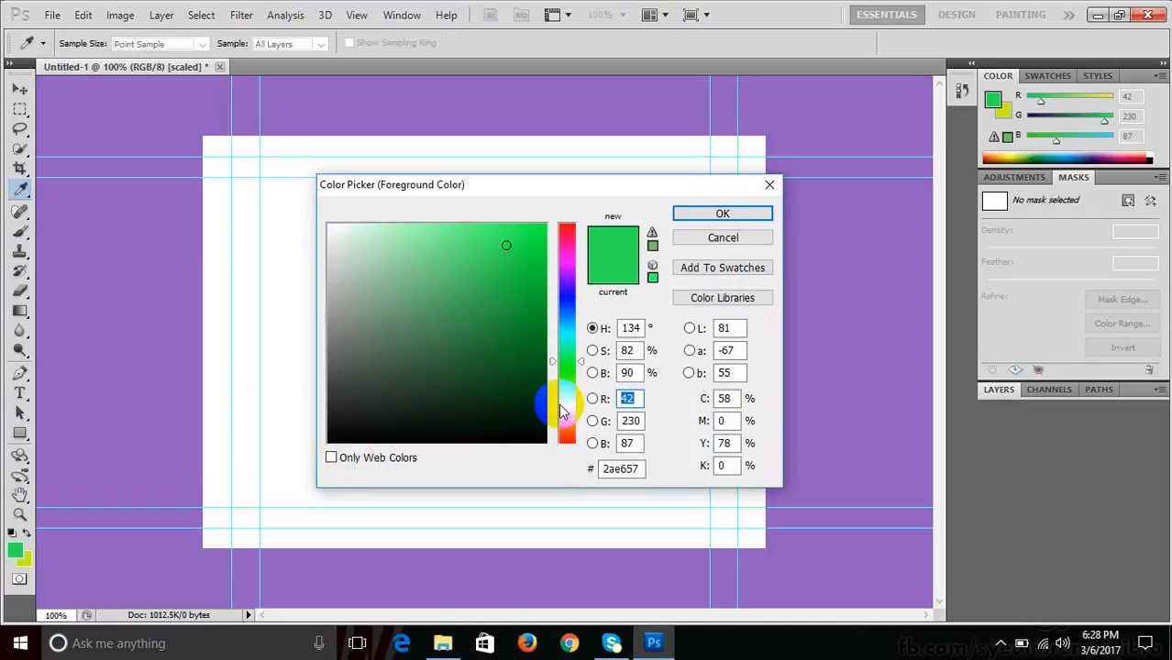
left_click(572, 401)
left_click(497, 355)
left_click_drag(515, 373, 550, 361)
left_click(704, 216)
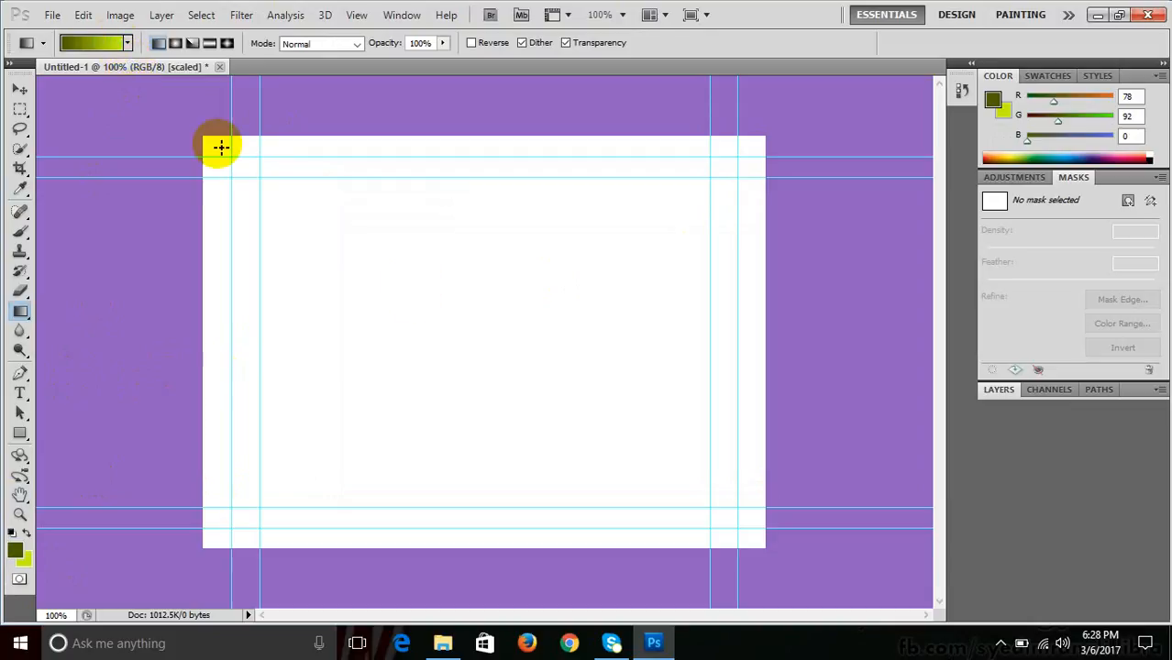
- Try linear gradients across the canvas from top to bottom, right to left, and top-right to bottom-left corner, undoing each one
left_click_drag(474, 140, 469, 546)
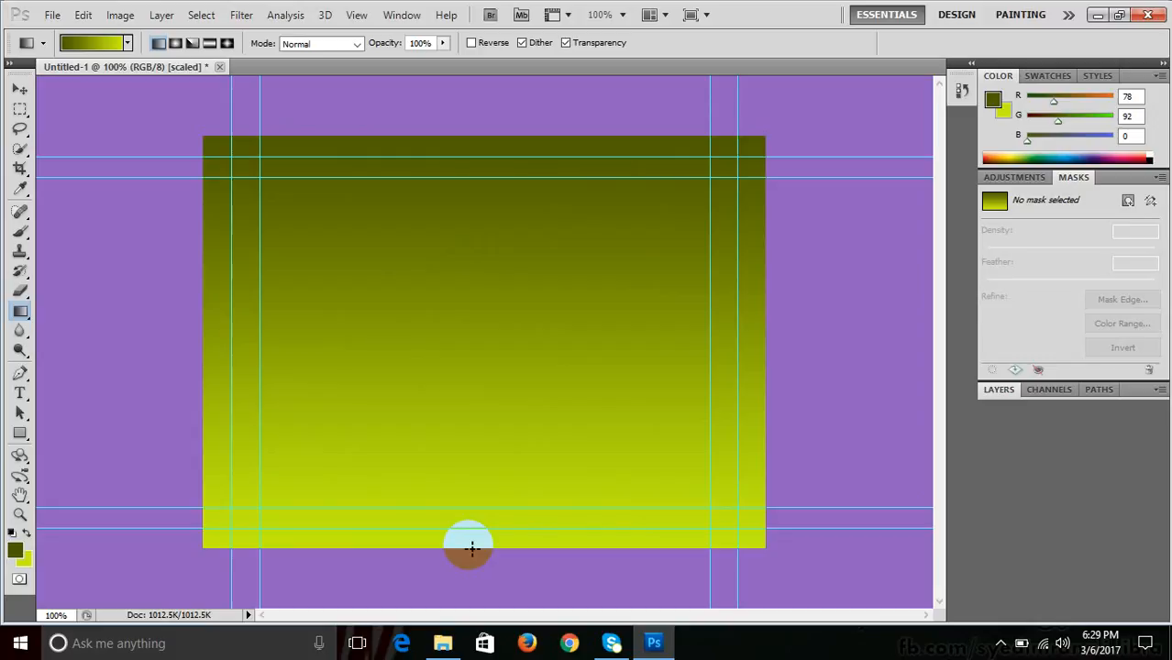
key("ctrl+z")
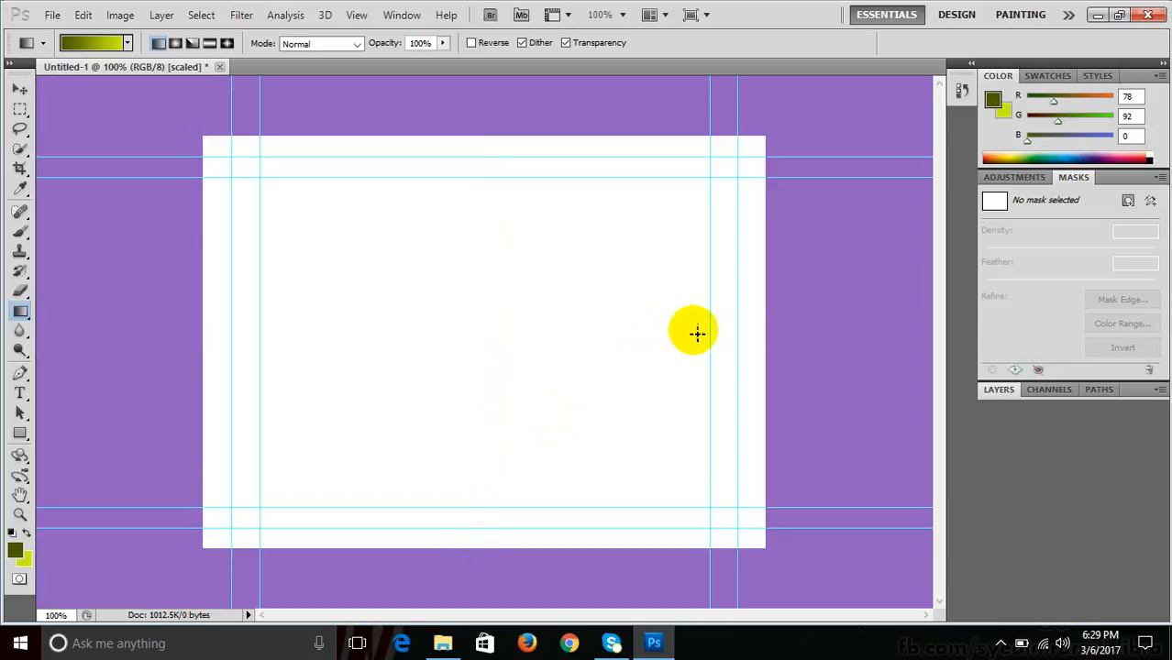
left_click_drag(674, 336, 275, 361)
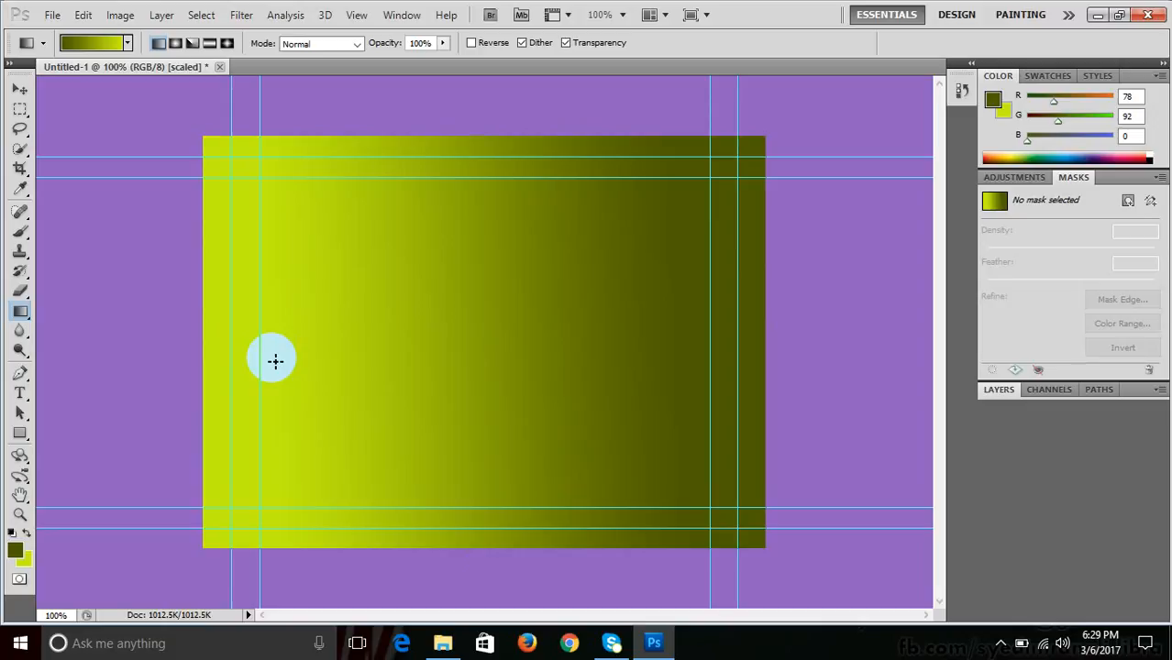
key("ctrl+z")
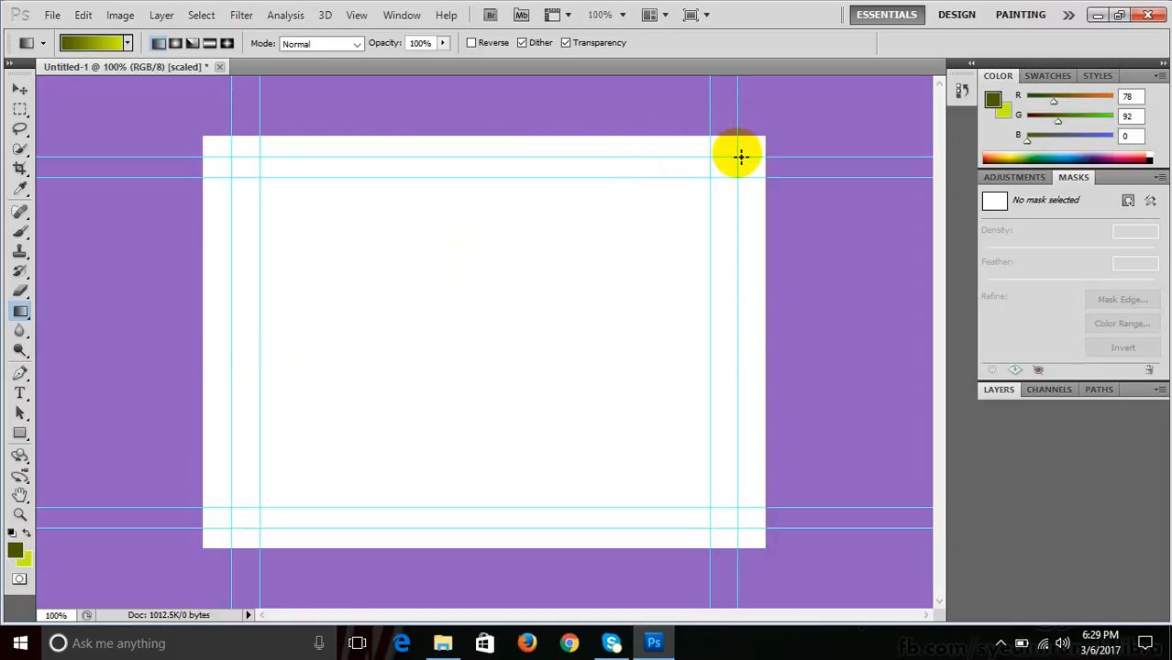
left_click_drag(740, 156, 226, 529)
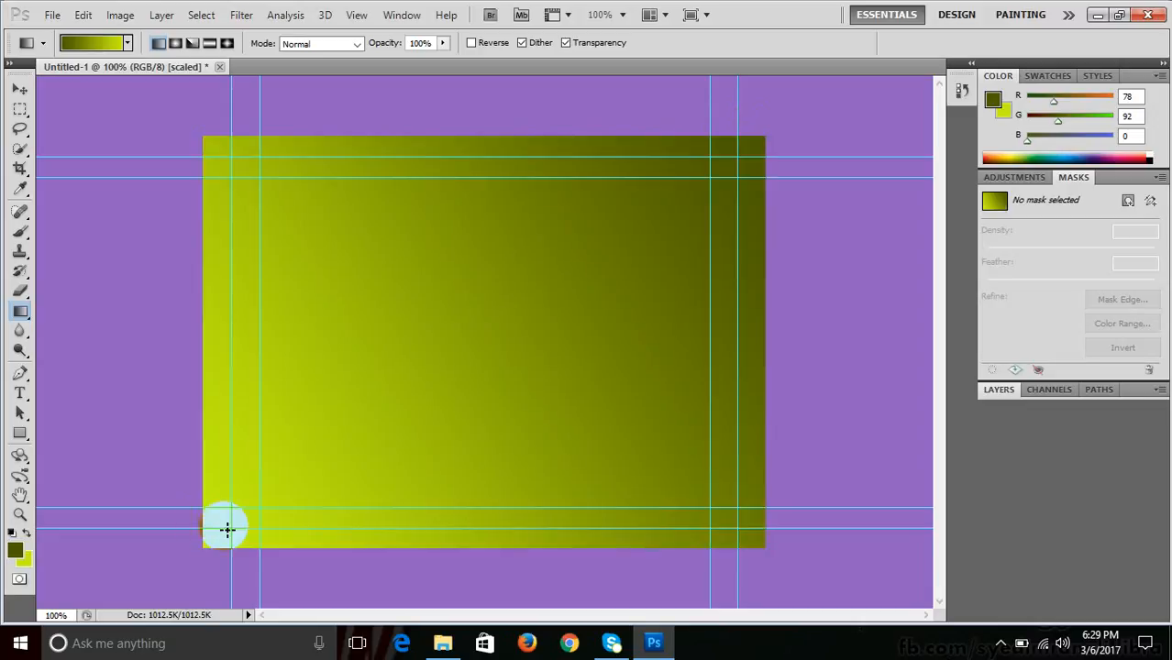
key("ctrl+z")
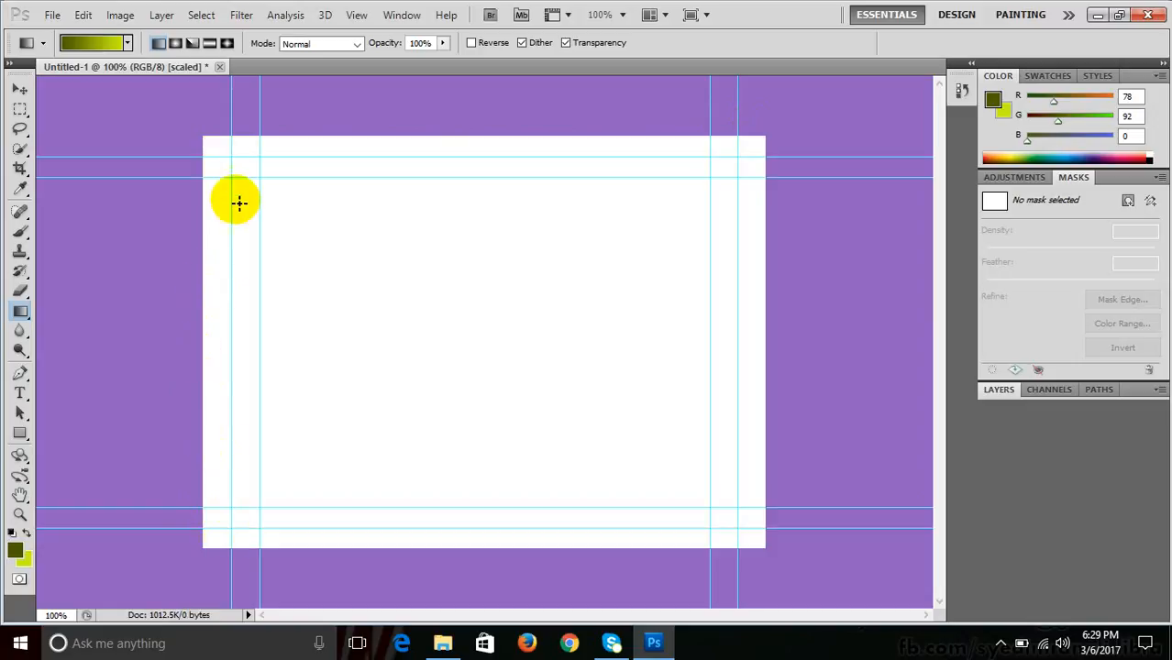
- Try the foreground-to-background gradient from the top-left to bottom-right corner and the foreground-to-transparent preset toward the lower left, undoing each one
left_click_drag(231, 157, 741, 535)
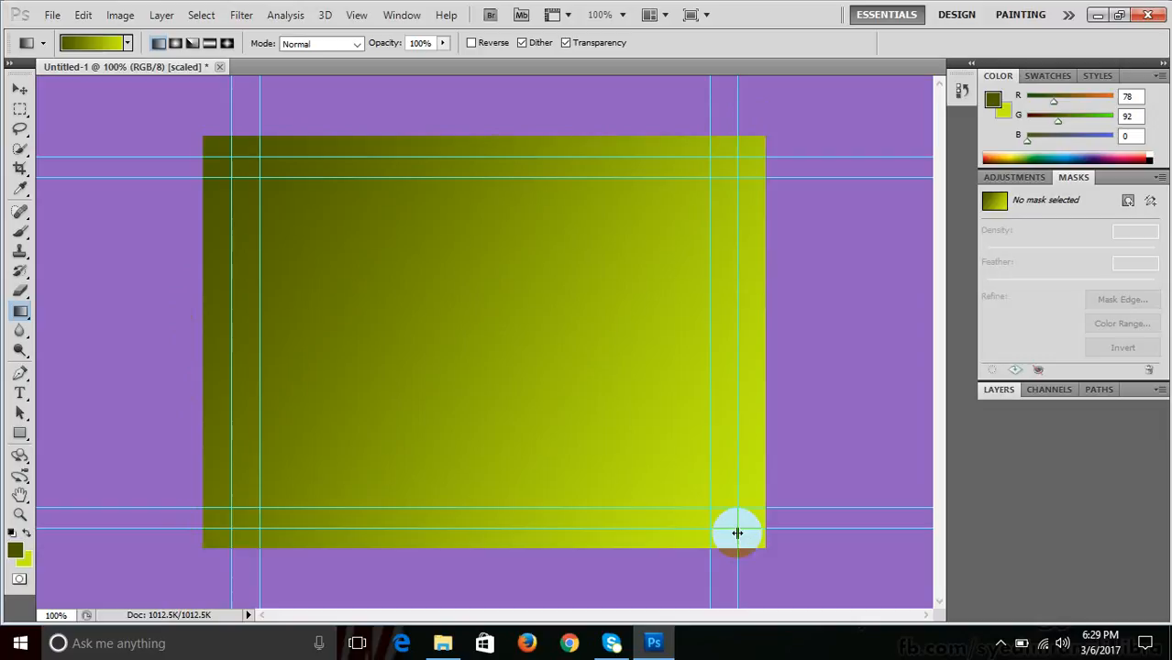
key("ctrl+z")
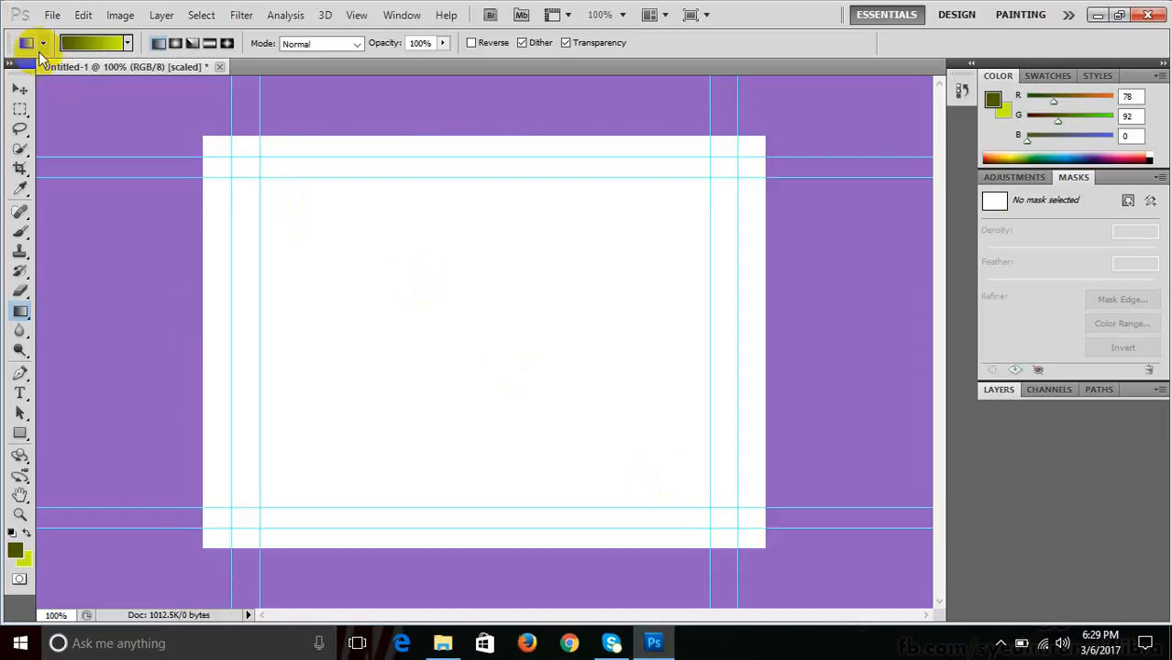
left_click(128, 46)
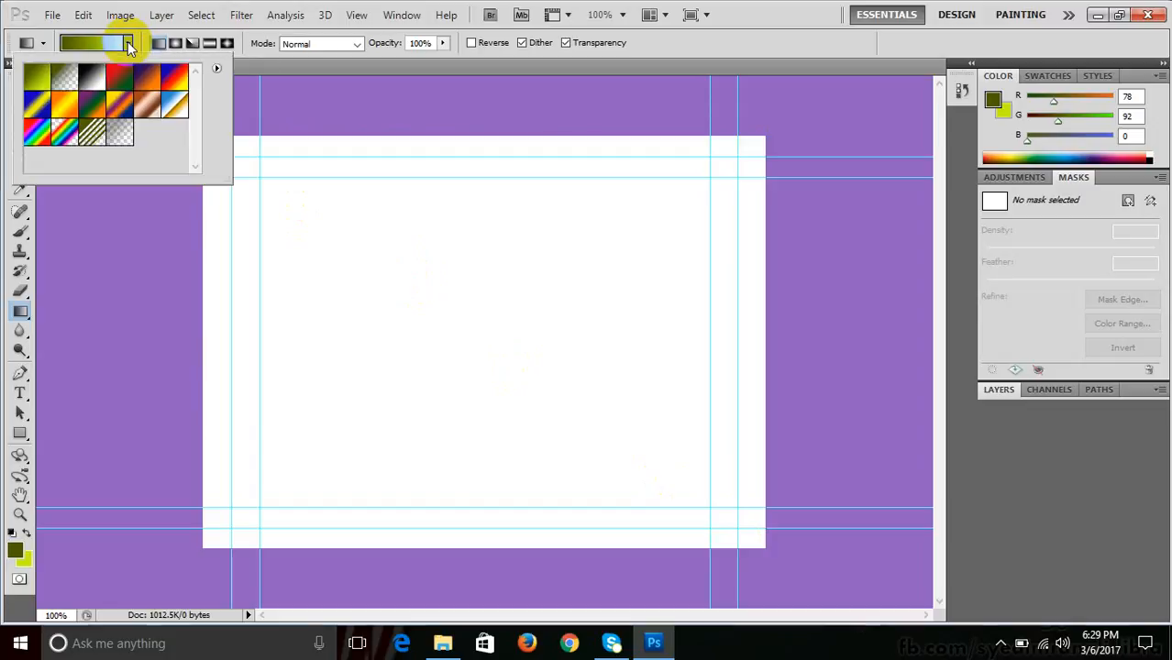
left_click(62, 81)
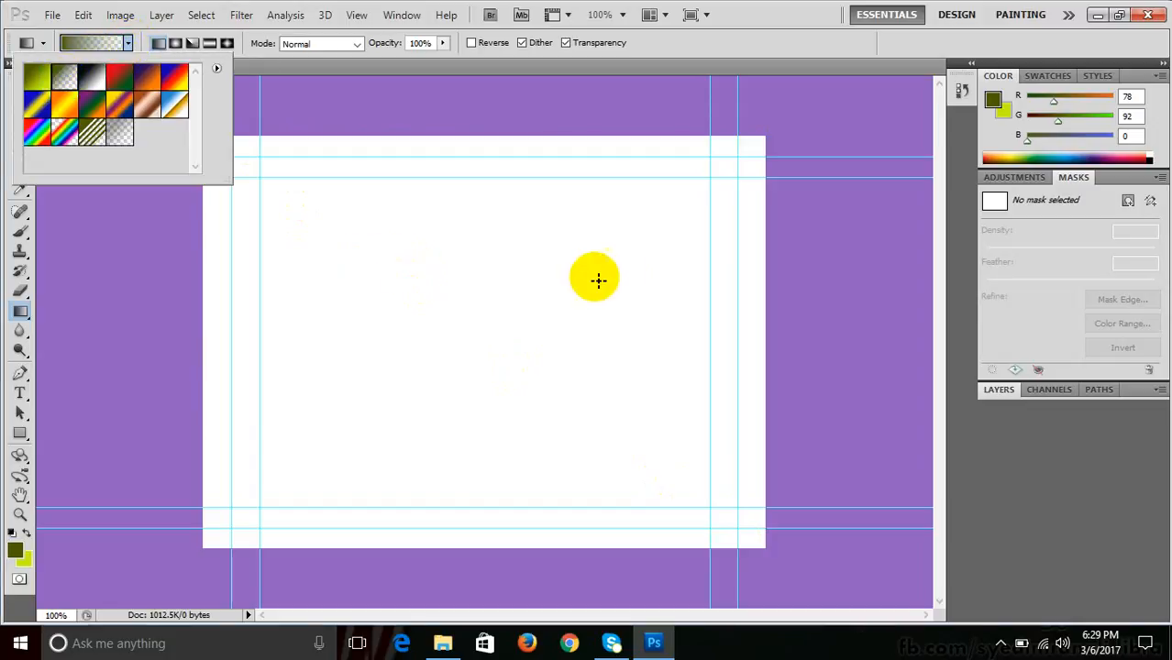
left_click_drag(622, 267, 296, 502)
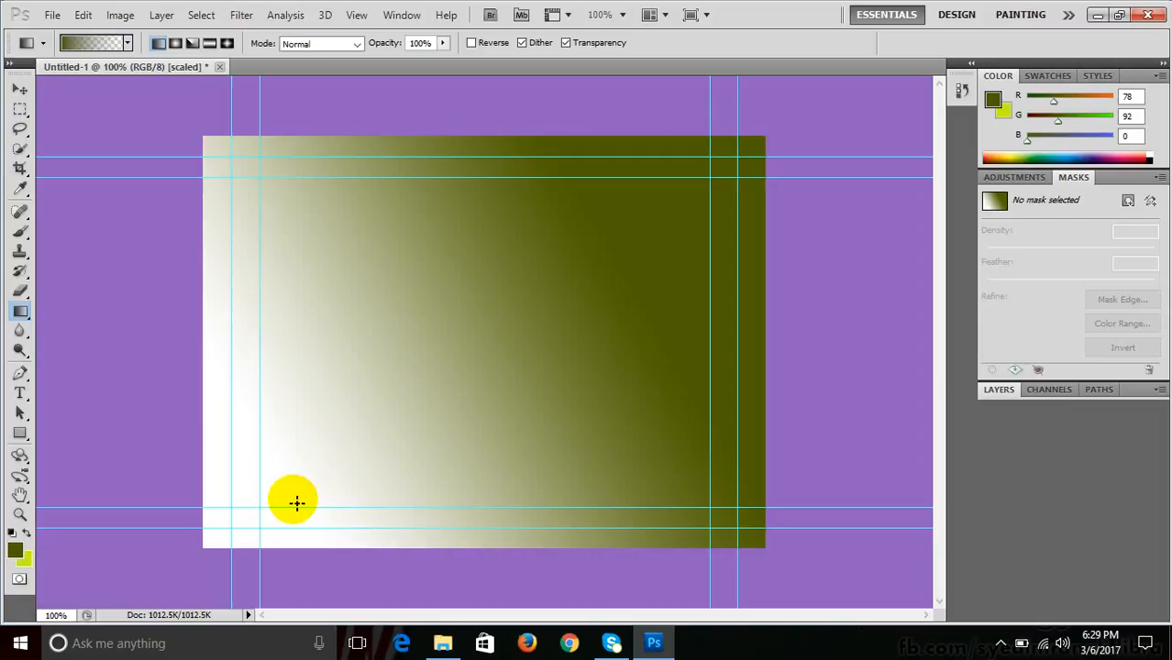
key("ctrl+z")
- Try the black-to-white and red-to-green gradient presets diagonally from upper right to lower left of the canvas, undoing each one
left_click(129, 43)
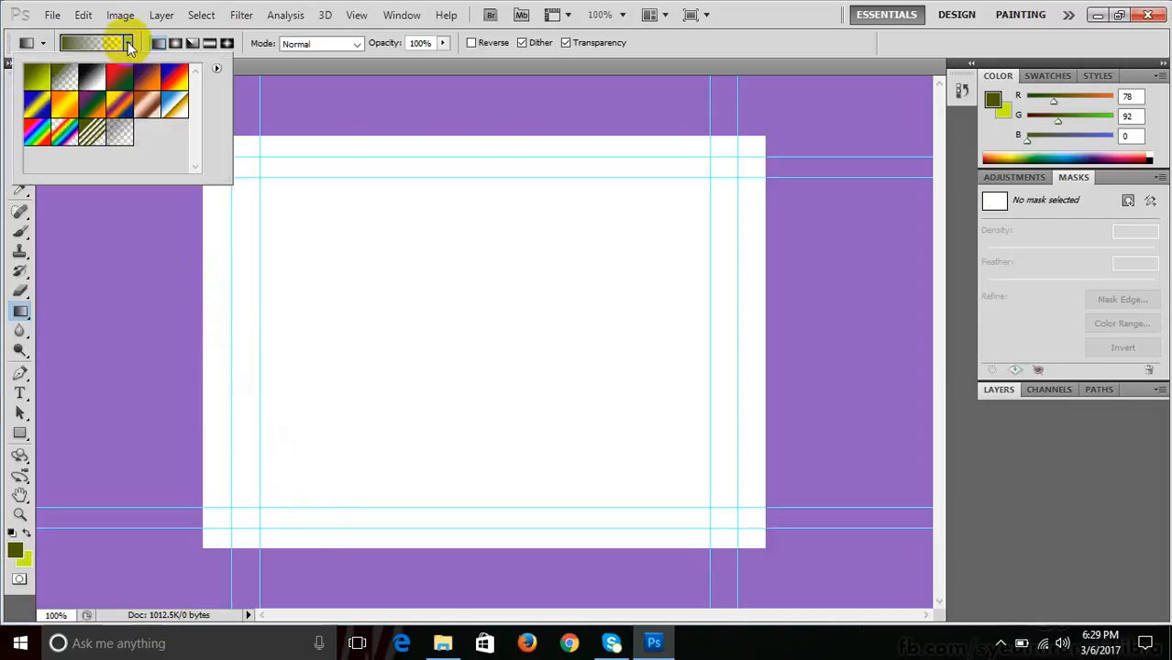
left_click(92, 77)
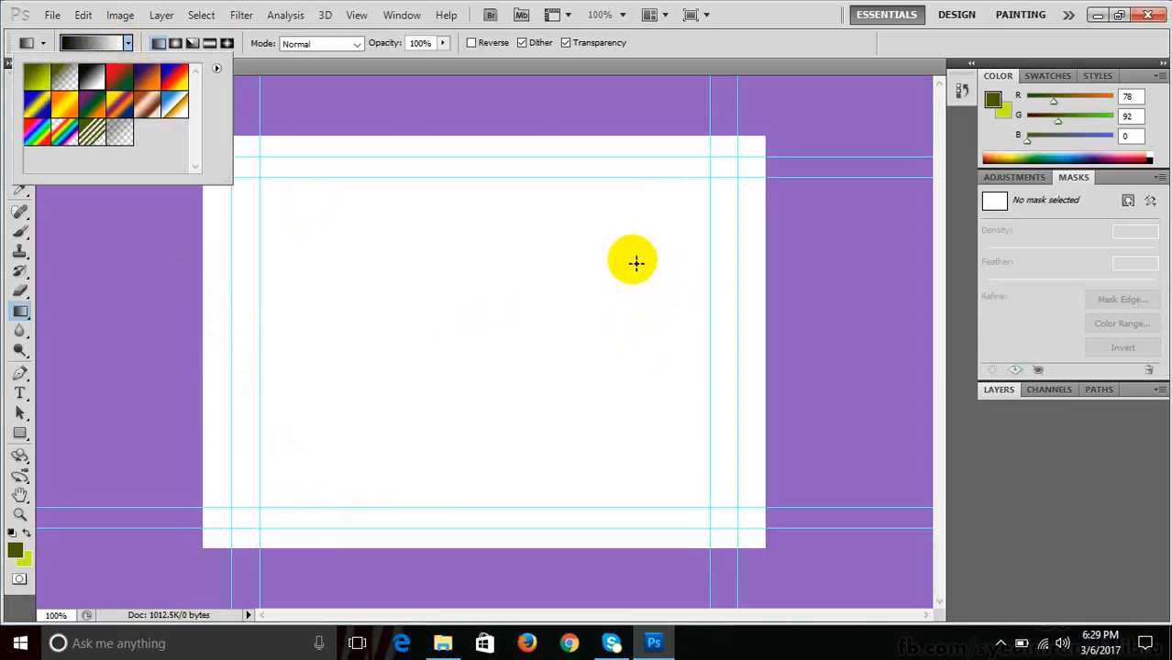
left_click_drag(631, 258, 275, 497)
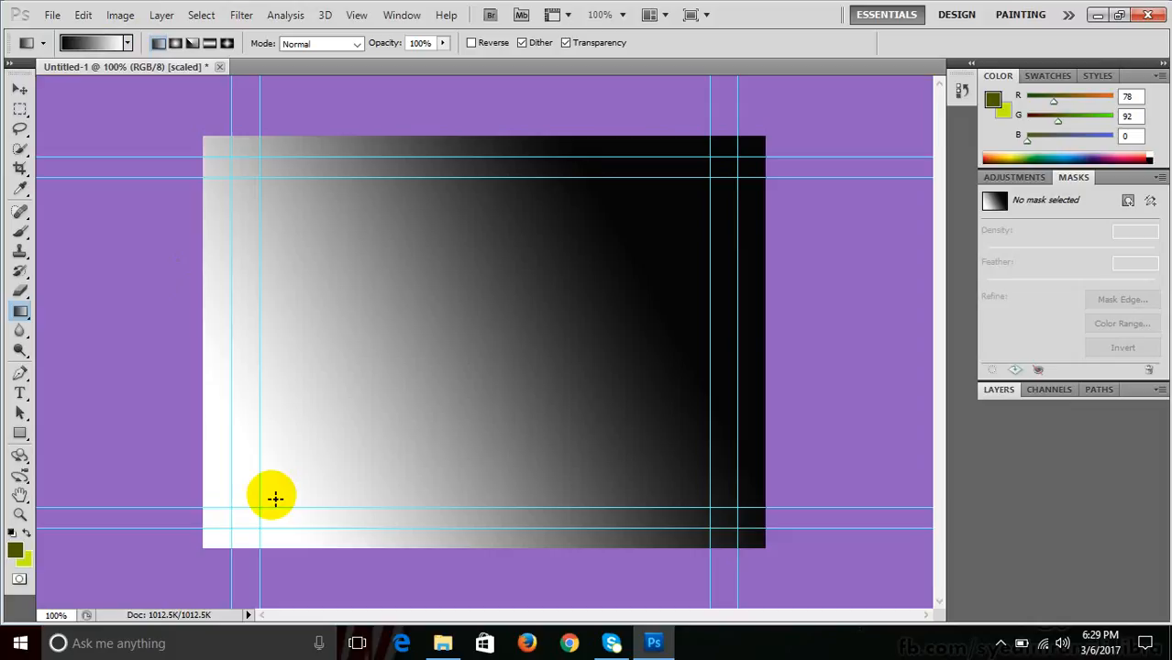
key("ctrl+z")
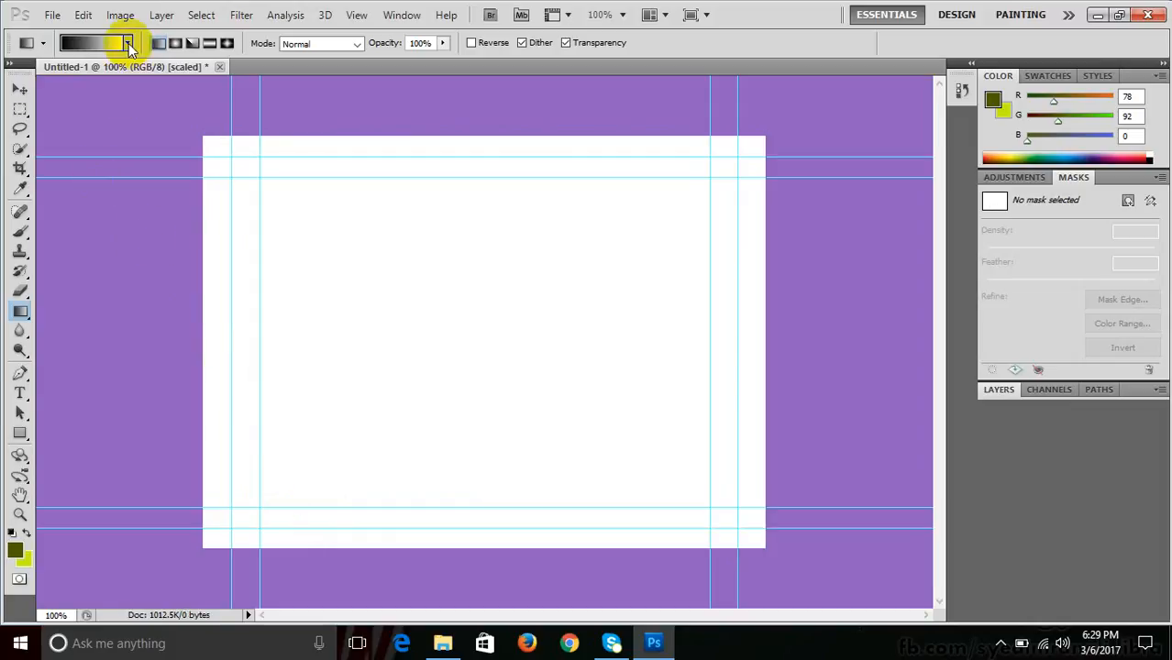
left_click(129, 43)
left_click(119, 77)
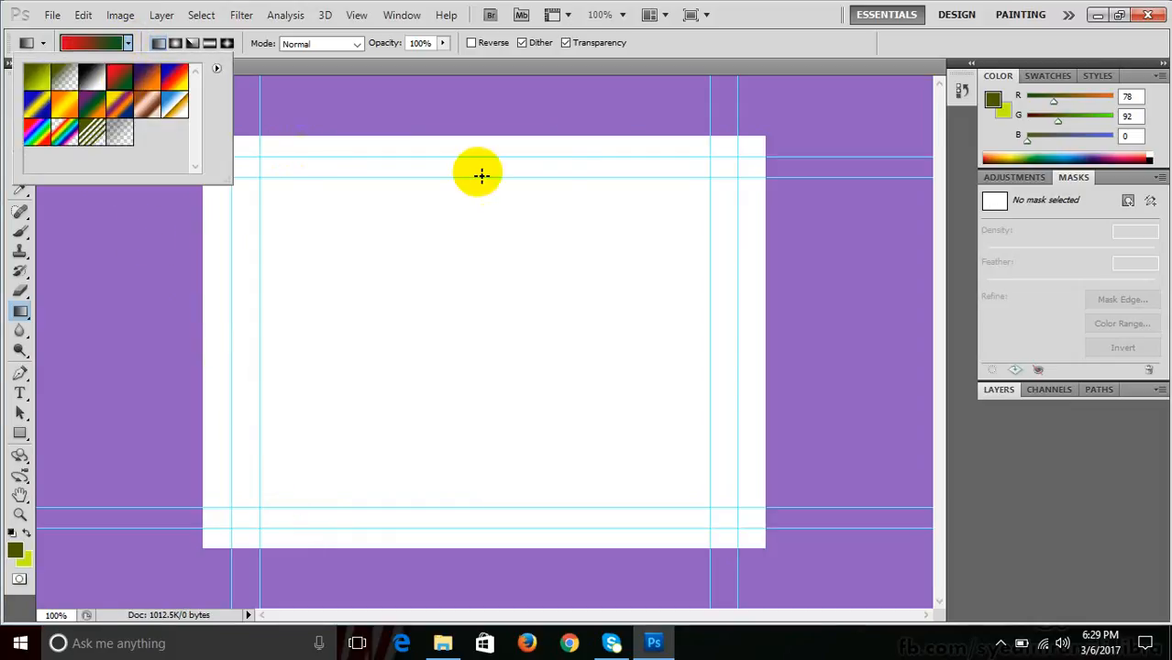
left_click_drag(652, 224, 301, 470)
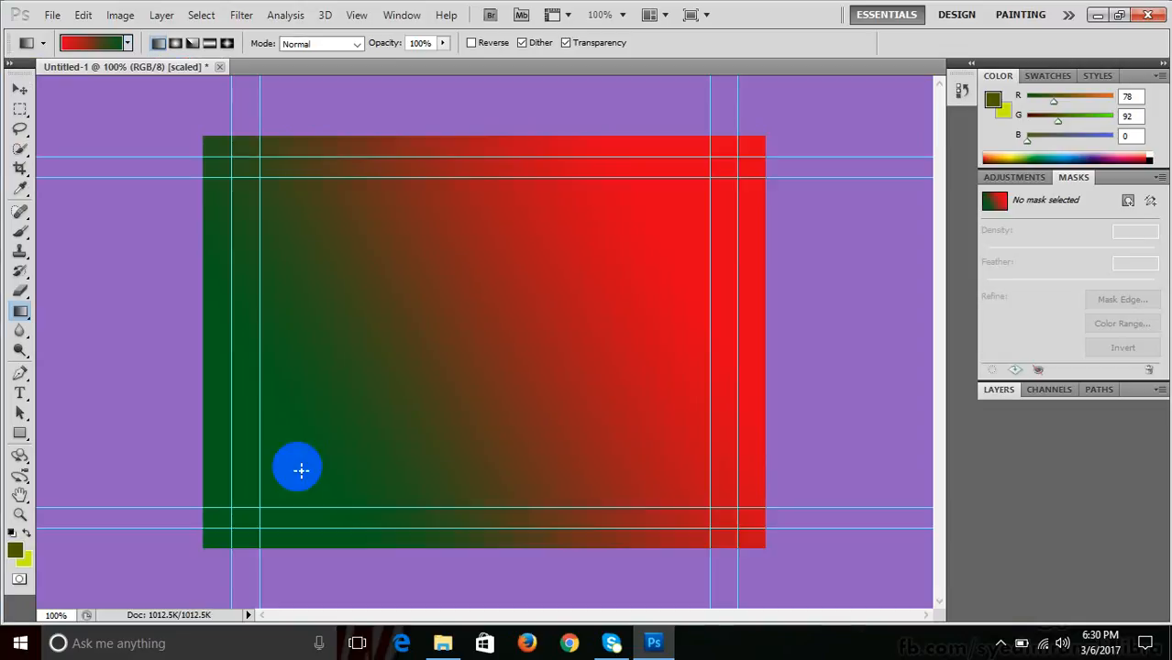
key("ctrl+z")
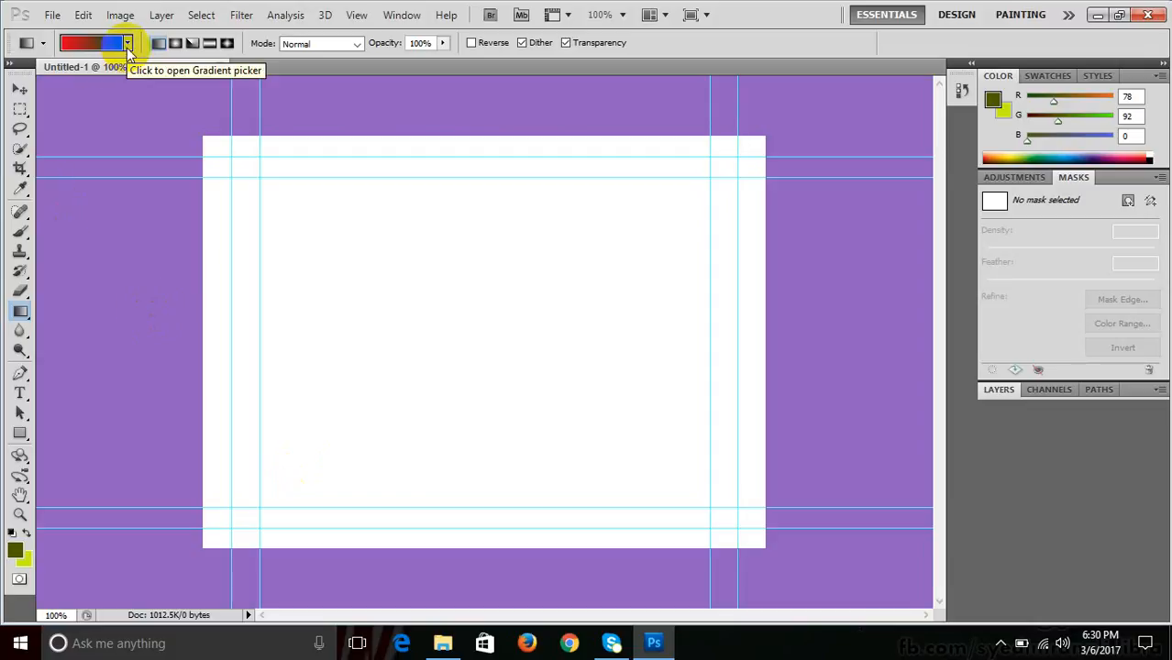
- Try the orange-yellow-orange and rainbow spectrum gradient presets diagonally from upper right to lower left of the canvas, undoing each one
left_click(128, 49)
left_click(64, 105)
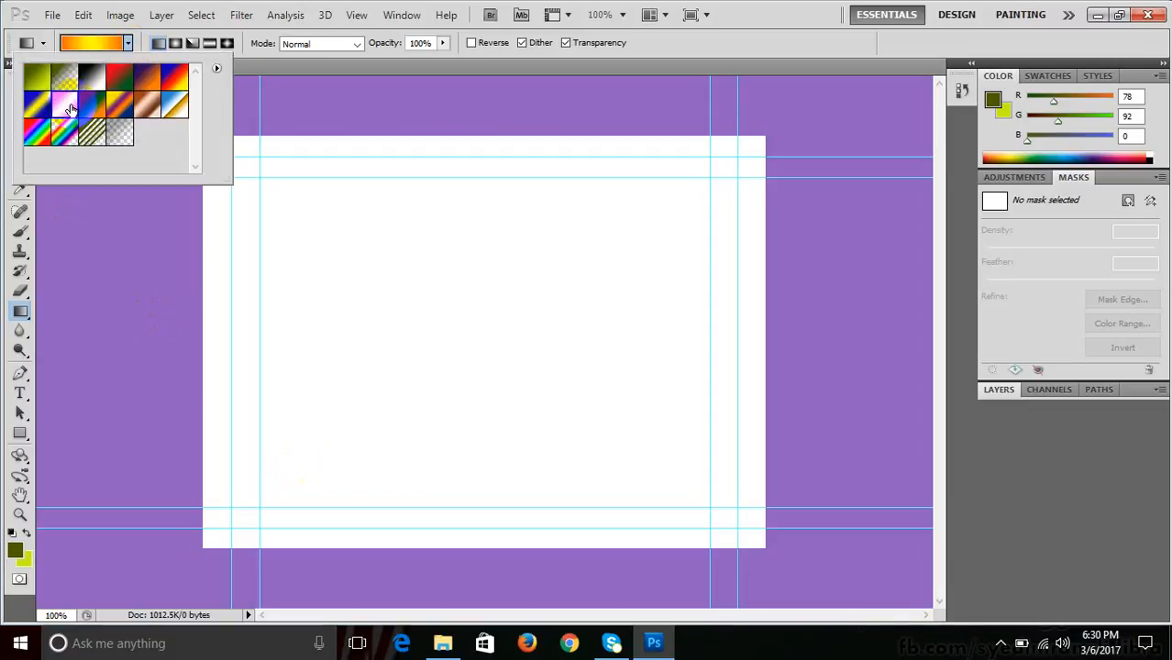
left_click_drag(634, 222, 306, 473)
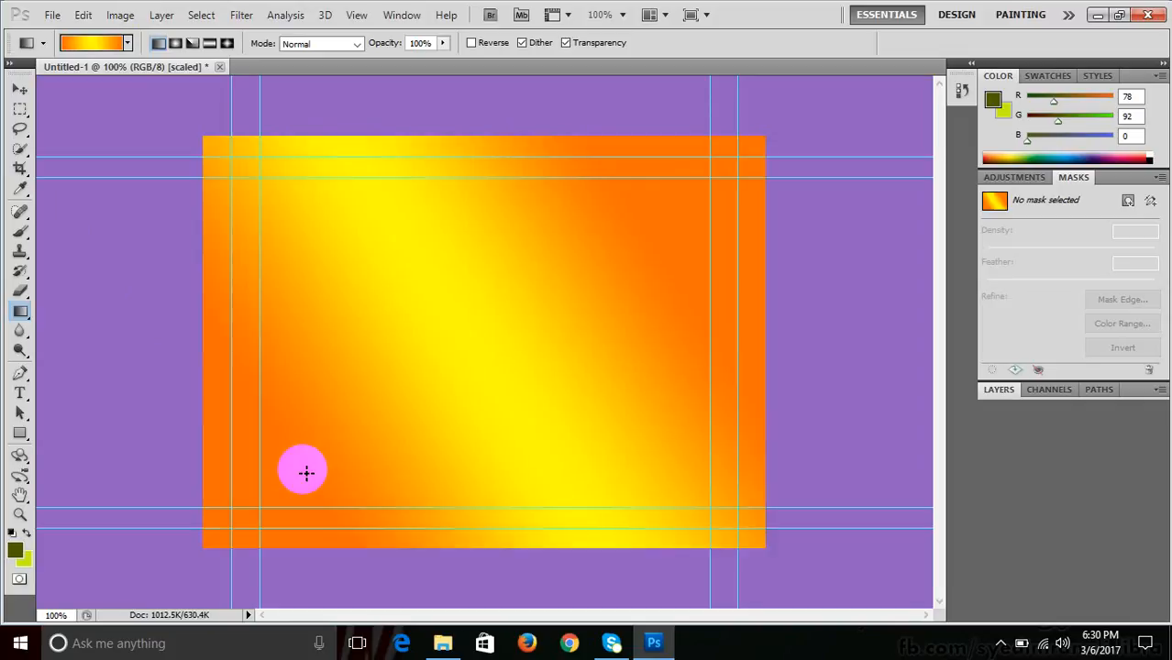
key("ctrl+z")
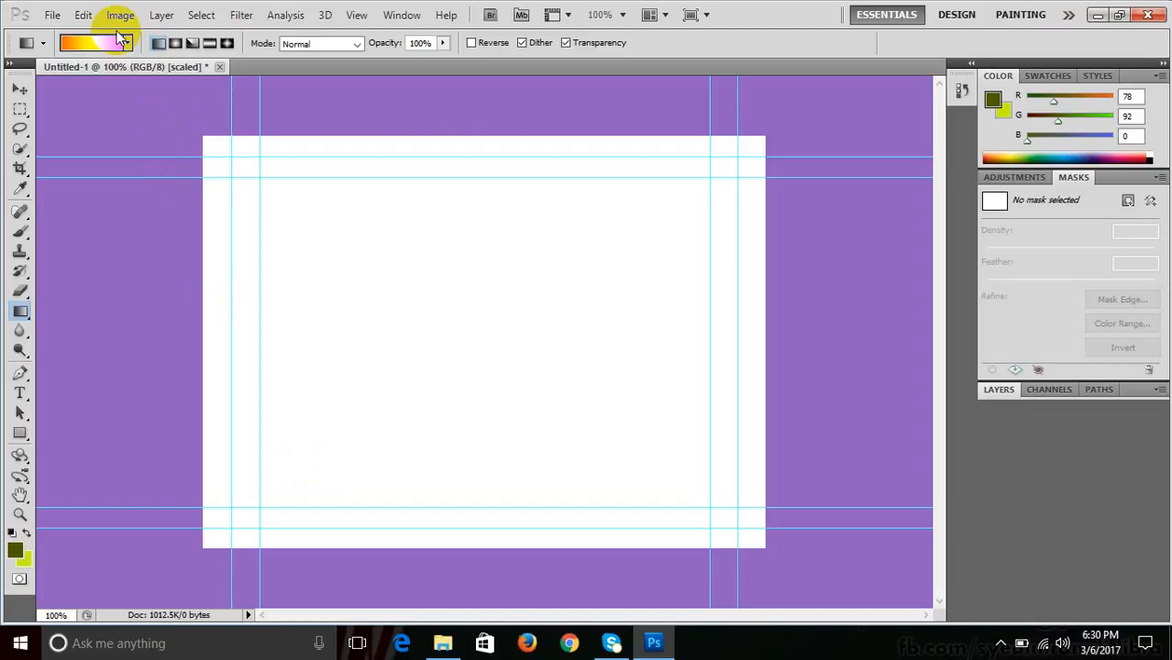
left_click(128, 43)
left_click(41, 77)
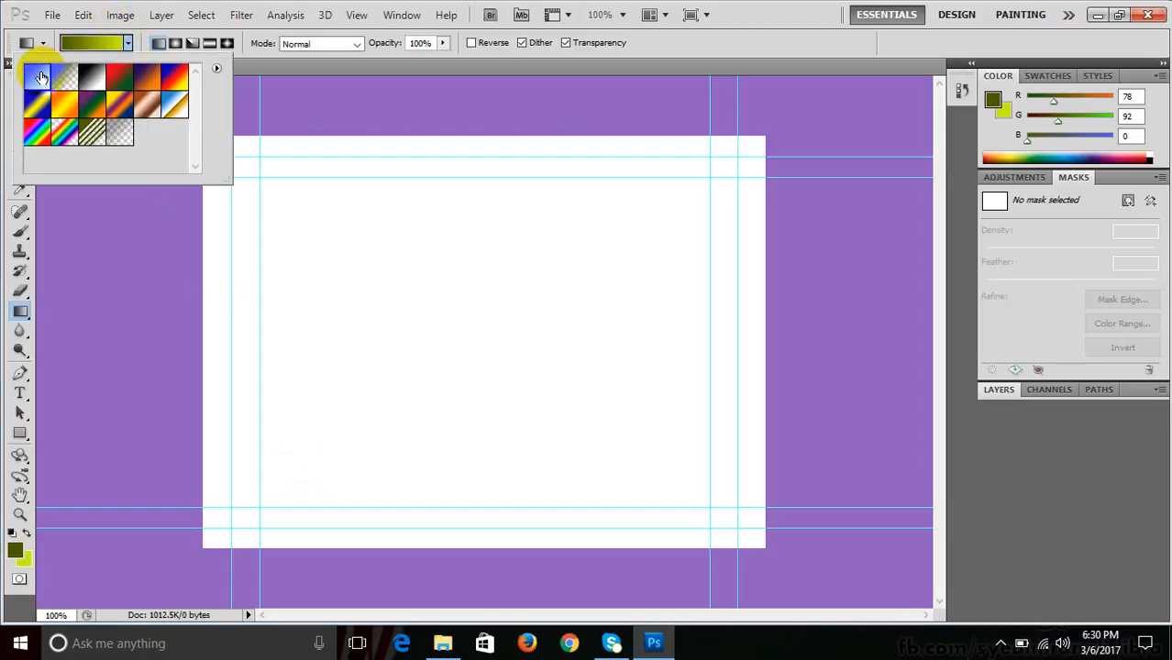
left_click(38, 133)
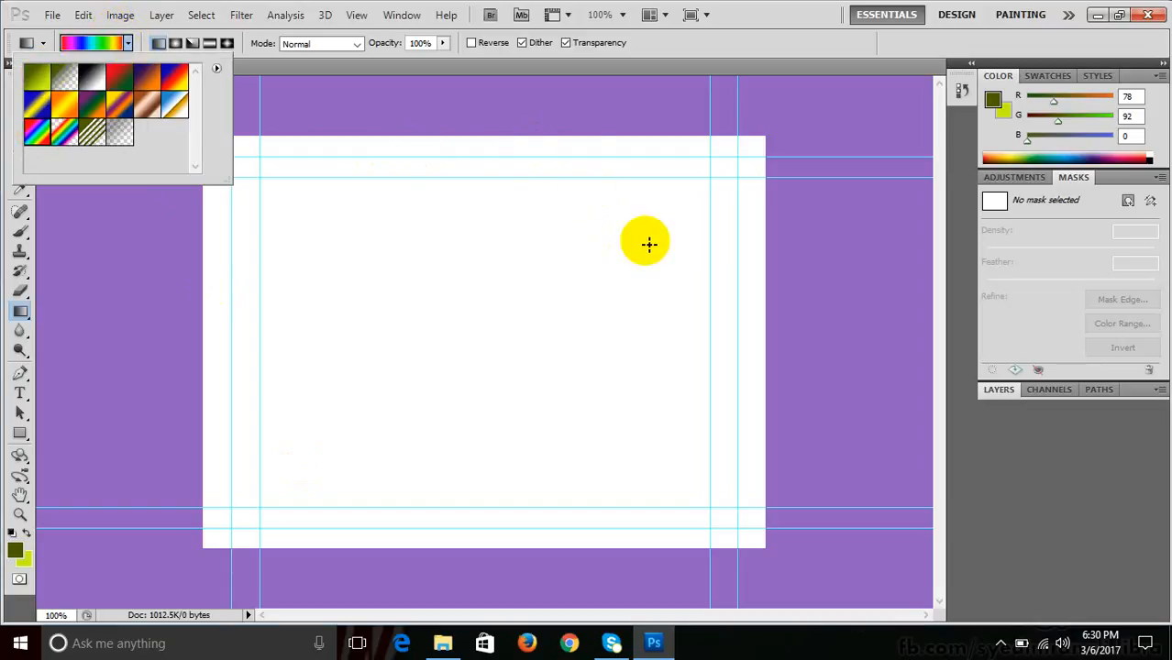
left_click_drag(649, 243, 277, 486)
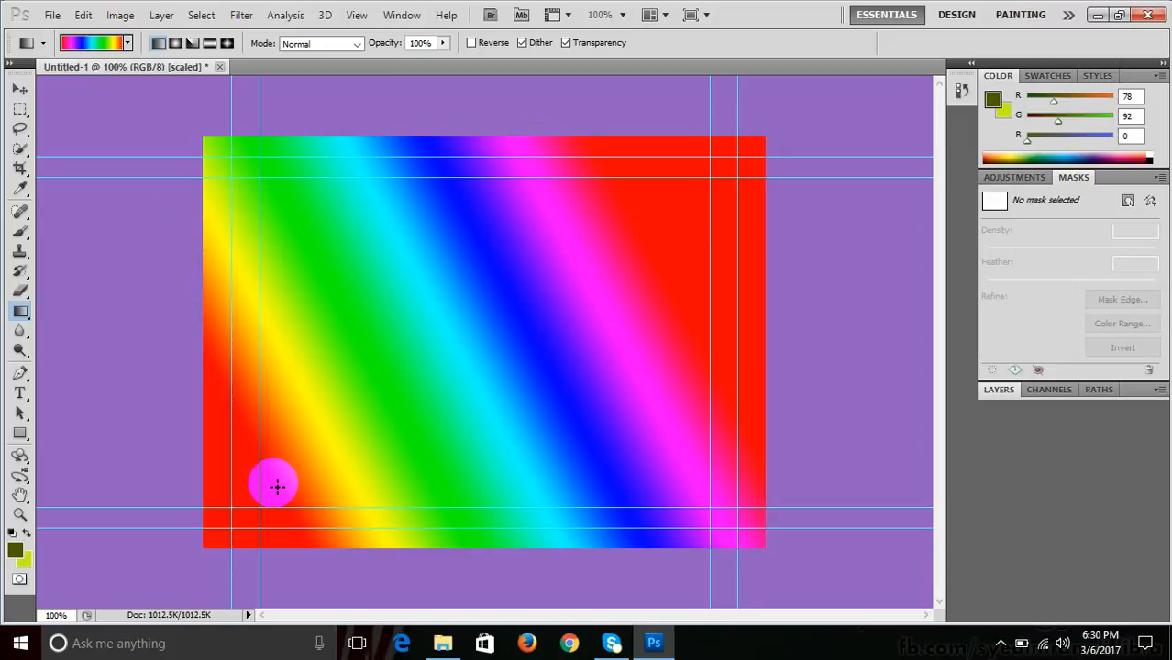
key("ctrl+z")
- Select the Foreground to Background preset again, test it diagonally across the canvas, and undo the fill
left_click(127, 43)
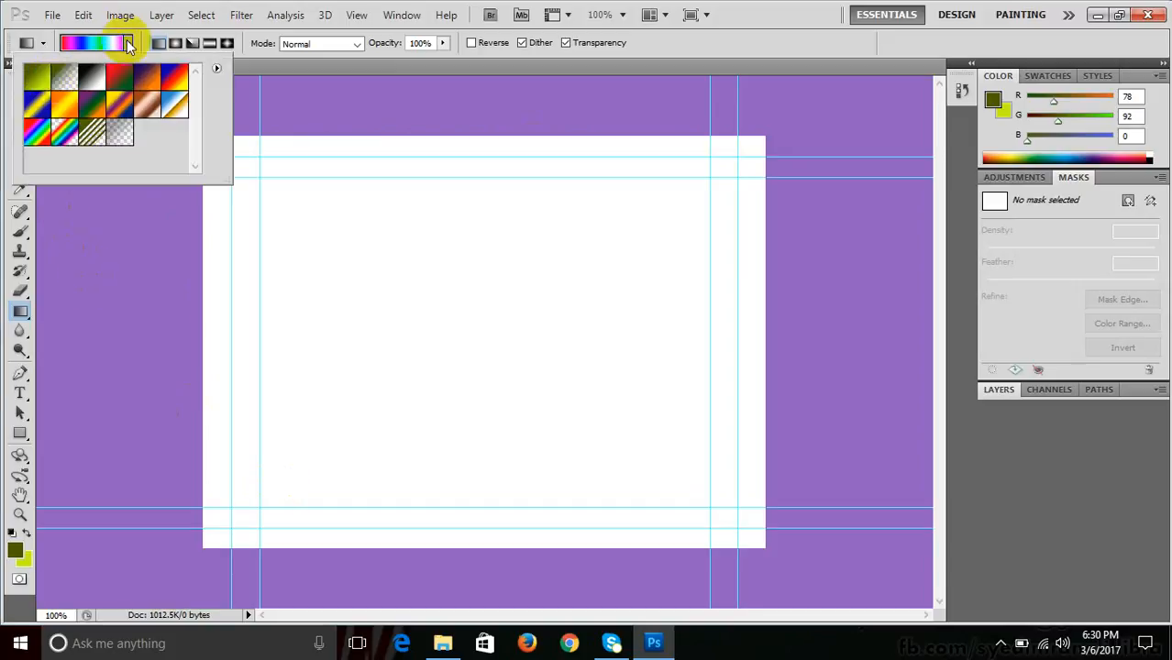
left_click(38, 77)
left_click_drag(707, 216, 296, 465)
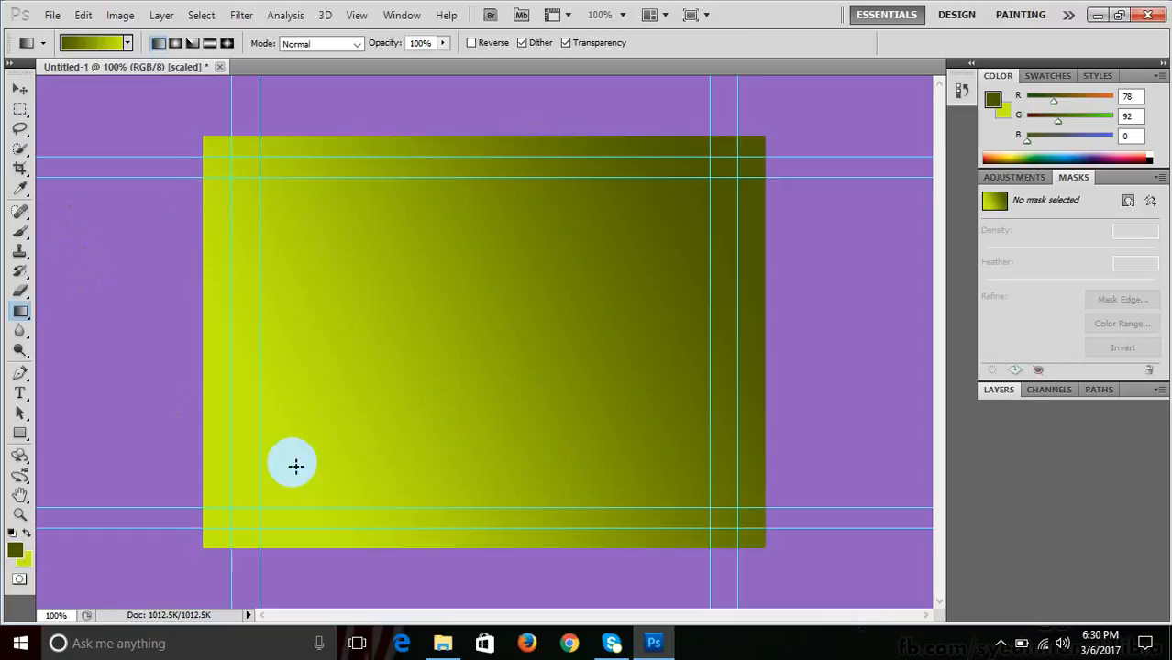
key("ctrl+z")
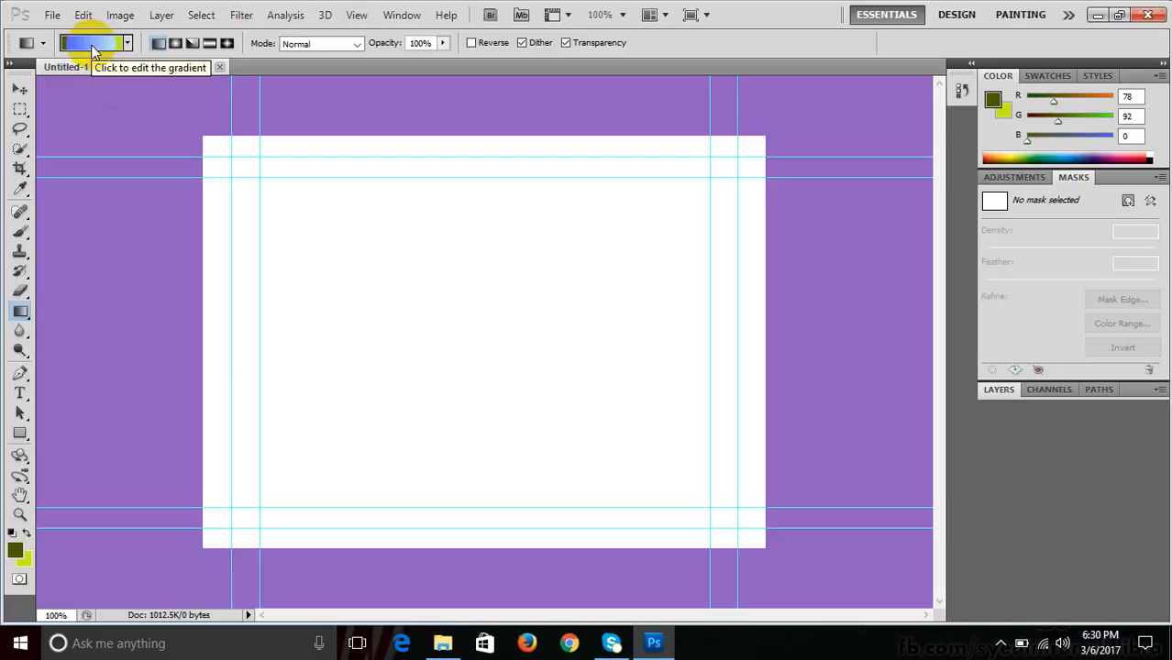
- Edit the gradient and set its starting colour stop at 0% to navy blue #00025c
left_click(91, 44)
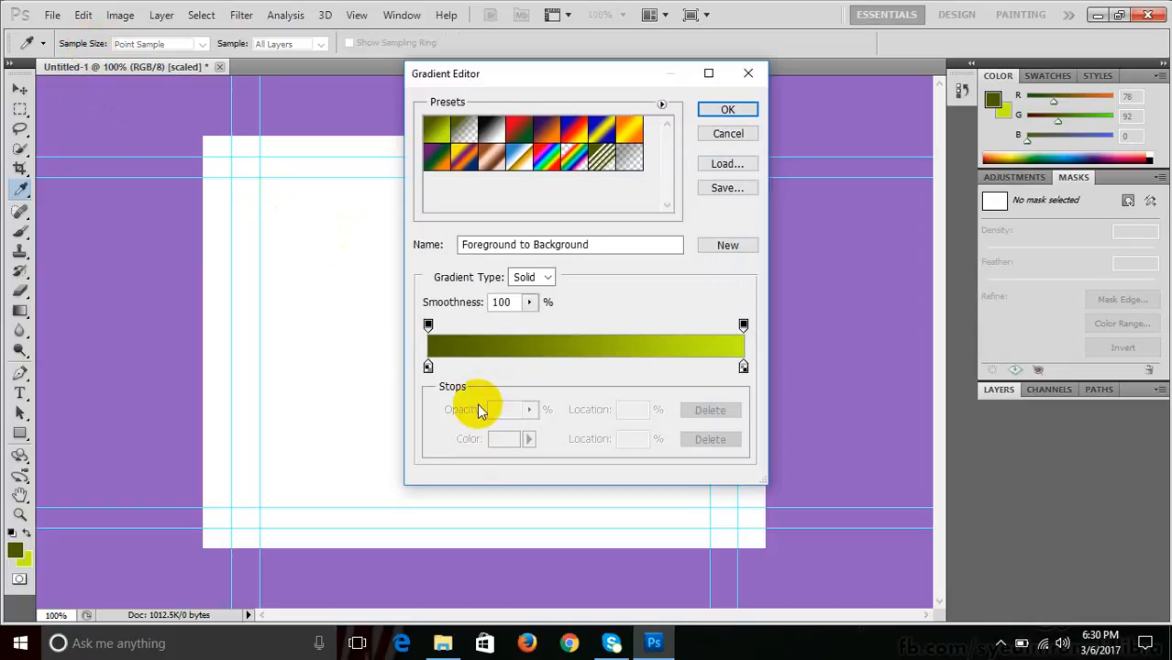
left_click(427, 368)
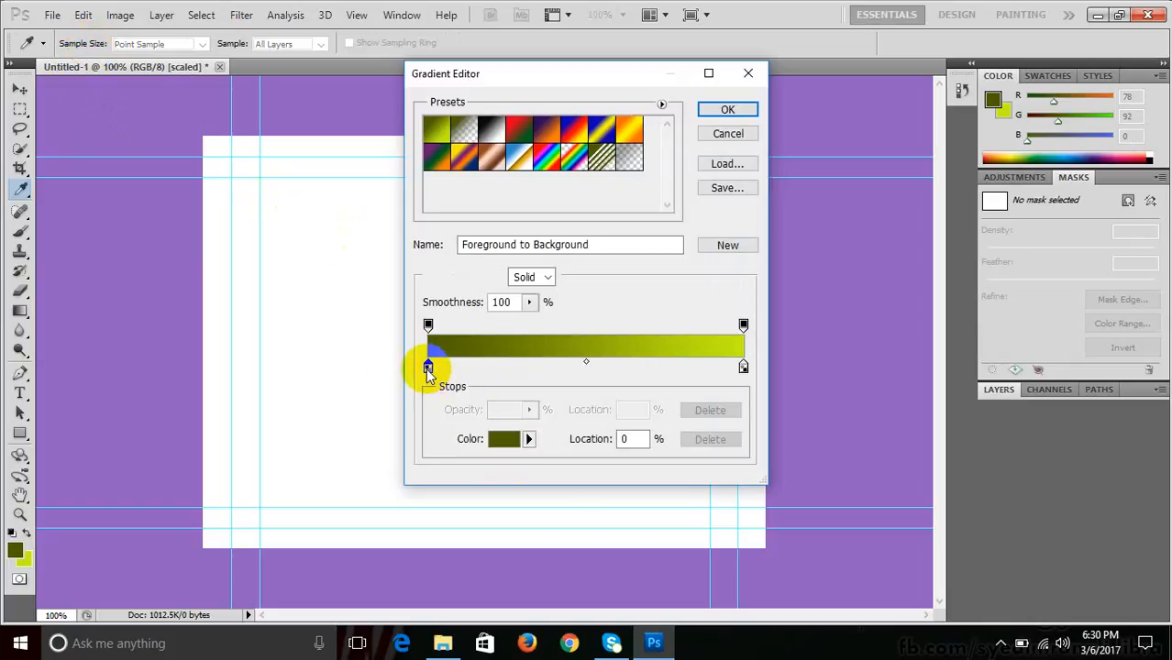
left_click(504, 441)
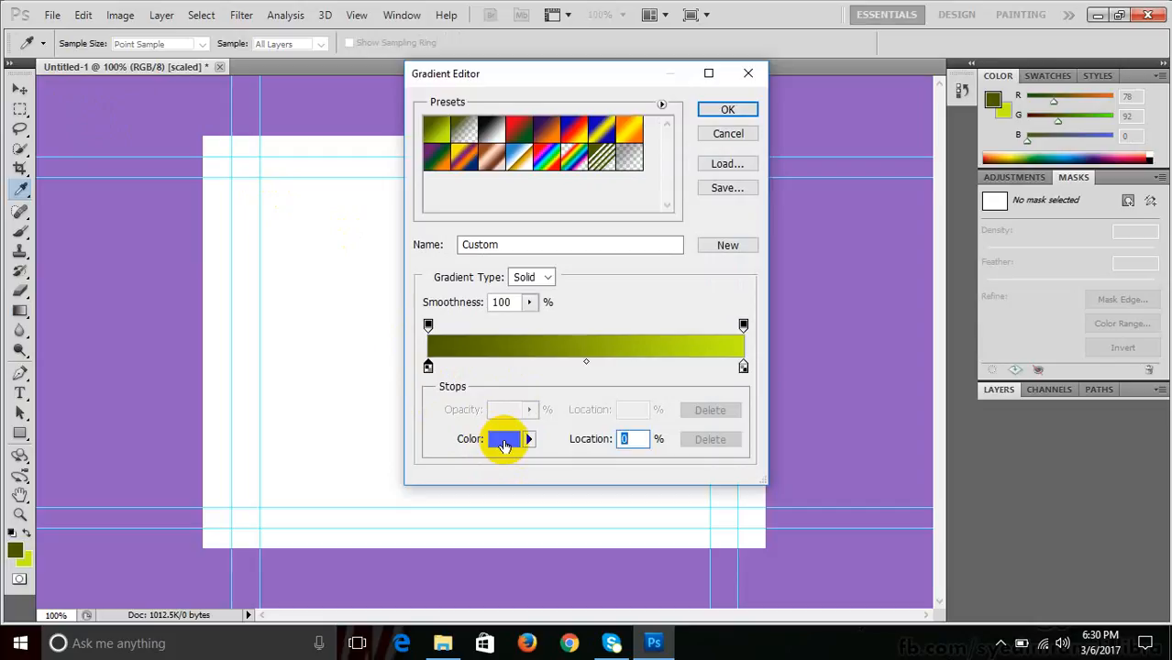
left_click(567, 301)
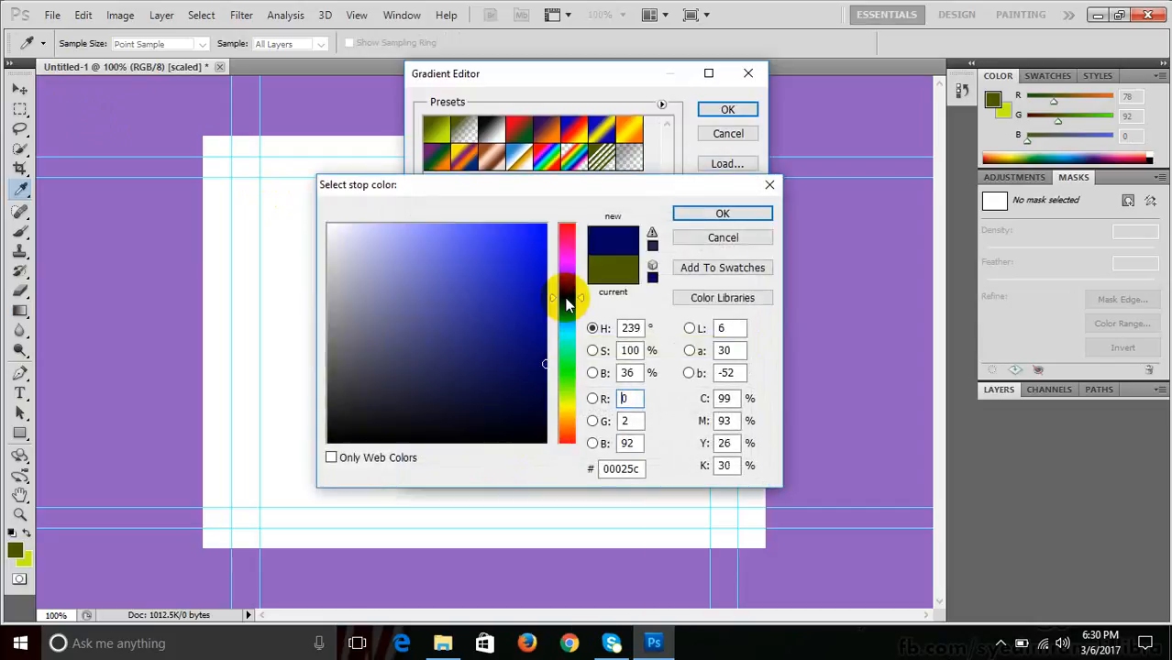
left_click(739, 213)
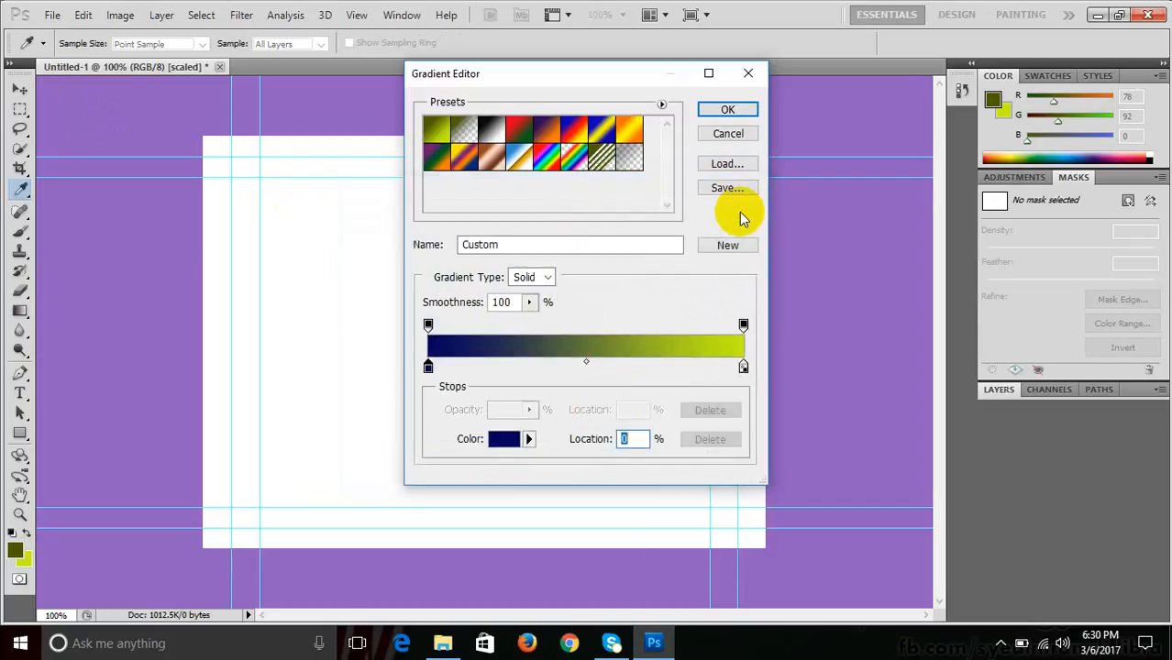
- Set the gradient's end colour stop at 100% to teal
left_click(743, 366)
left_click(518, 449)
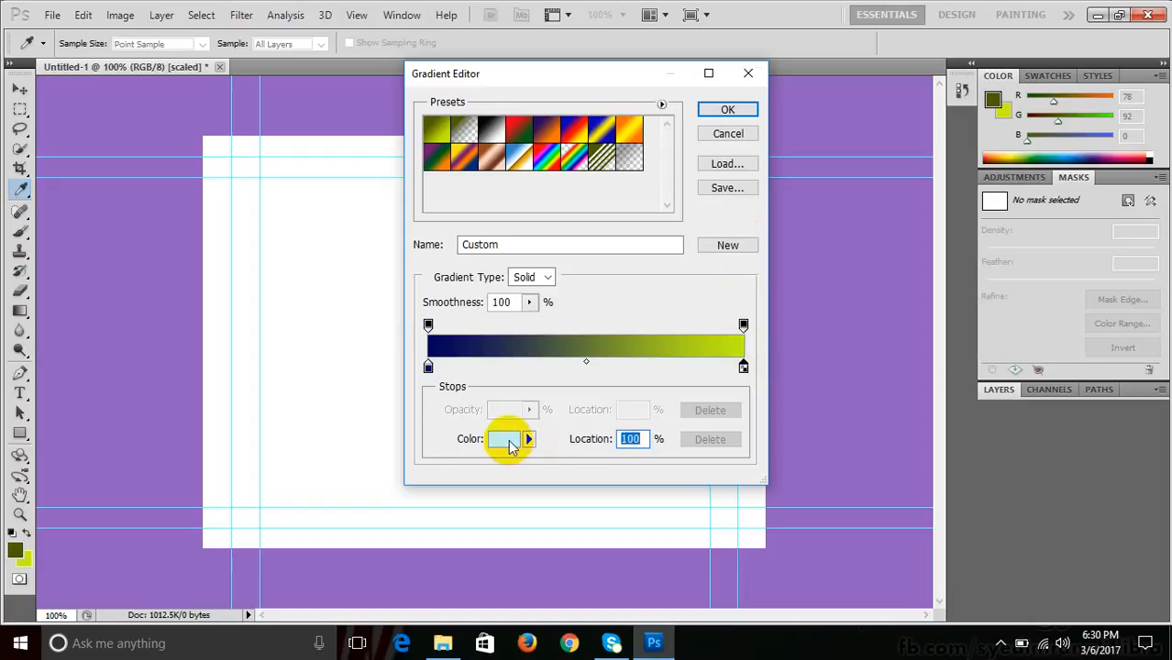
left_click(509, 440)
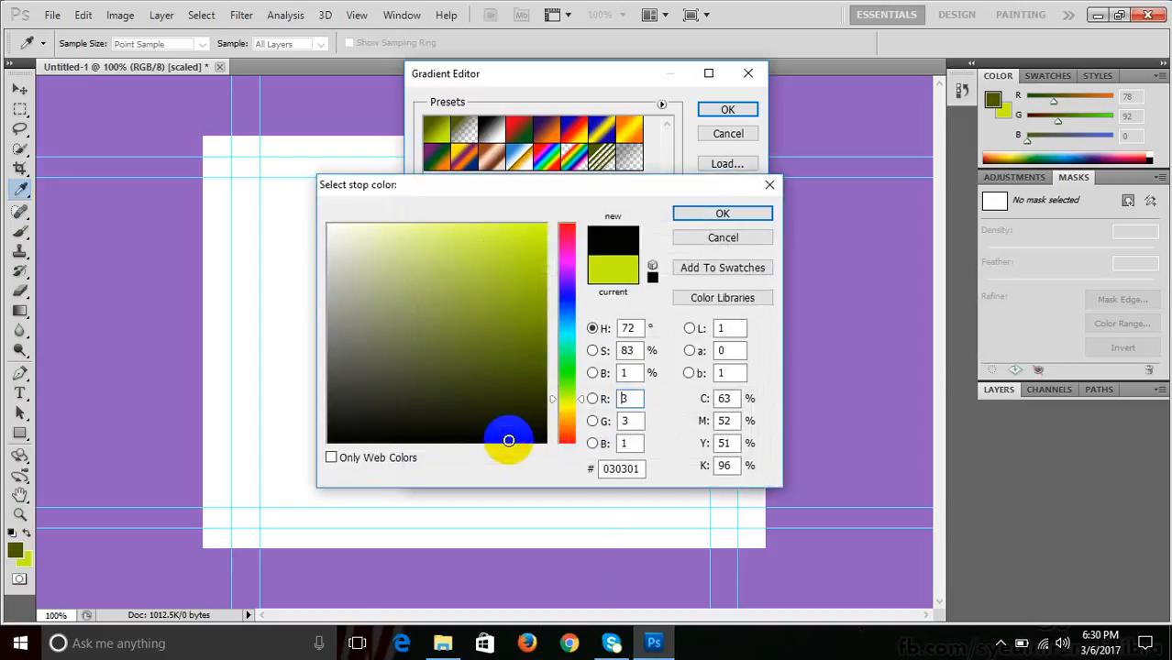
left_click(567, 337)
mouse_move(538, 271)
left_mouse_down()
mouse_move(534, 249)
mouse_move(556, 280)
left_mouse_up()
left_click(711, 216)
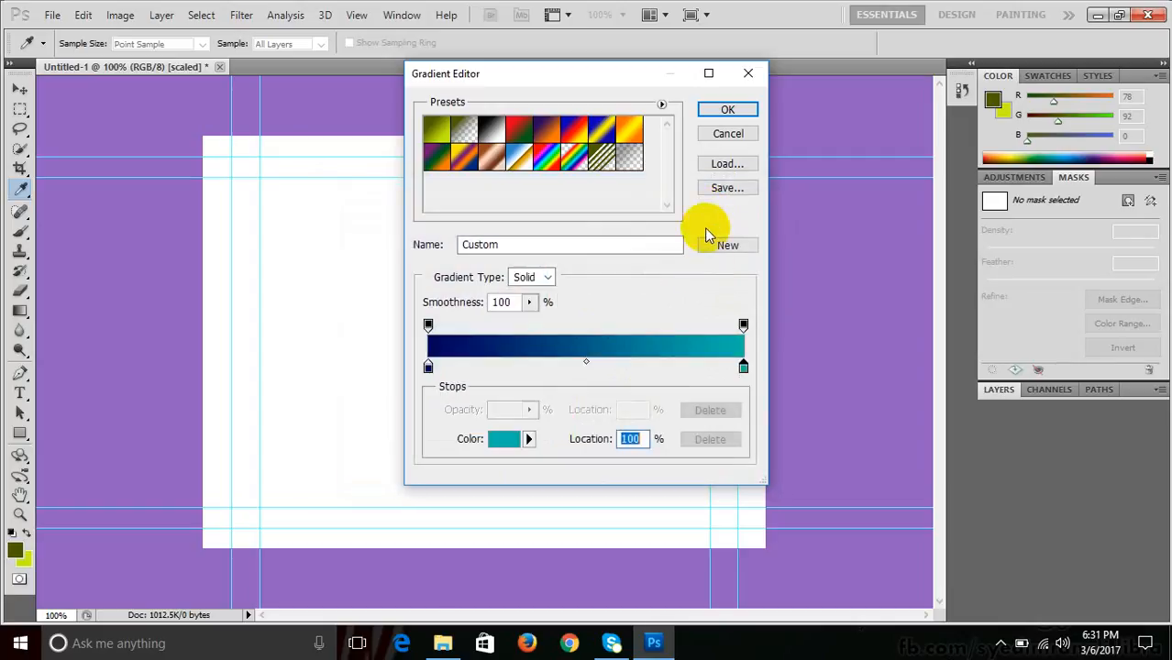
- Add a middle colour stop at 47% of the gradient and make it bright red #f90213
left_click(576, 367)
left_click(504, 439)
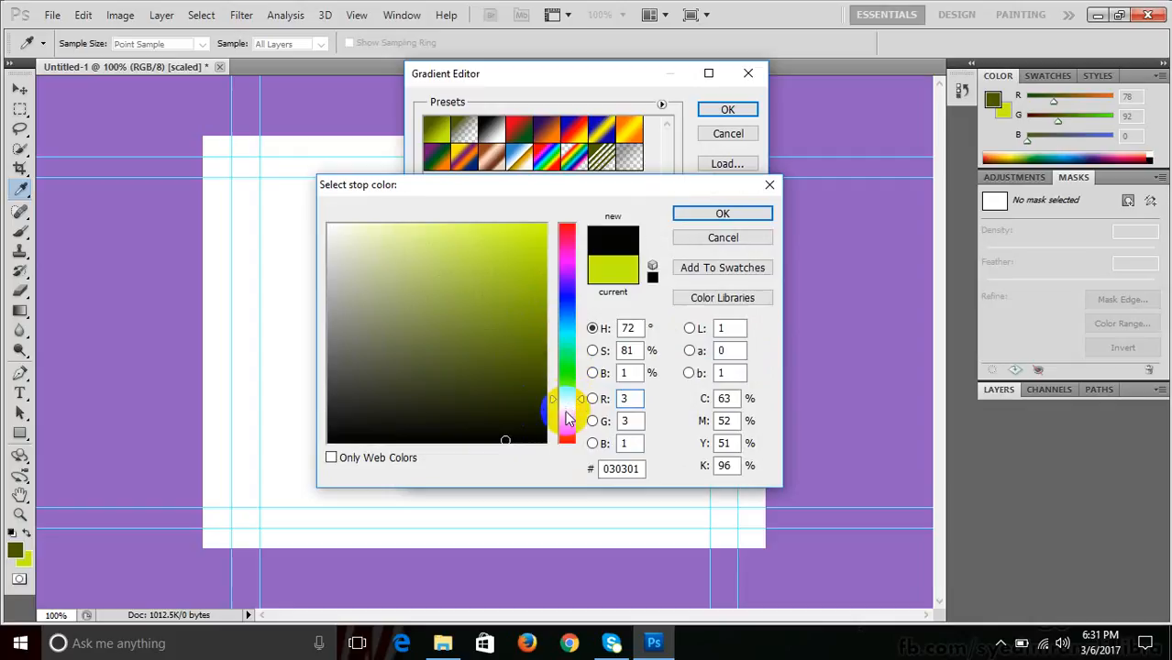
left_click_drag(567, 417, 565, 227)
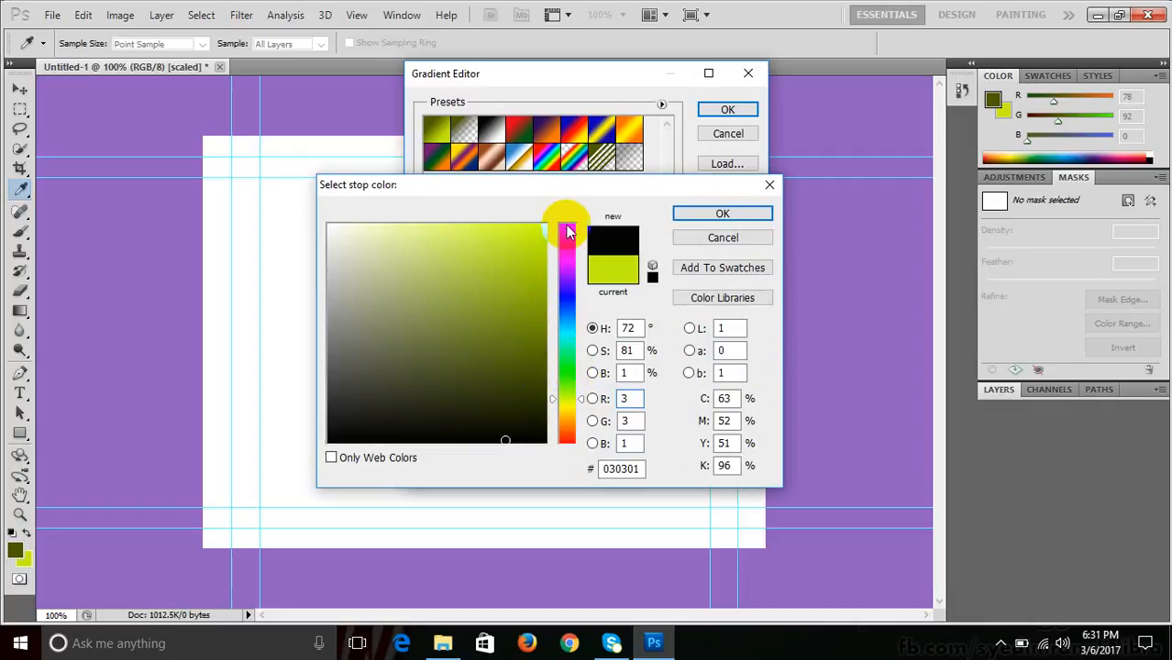
left_click(717, 218)
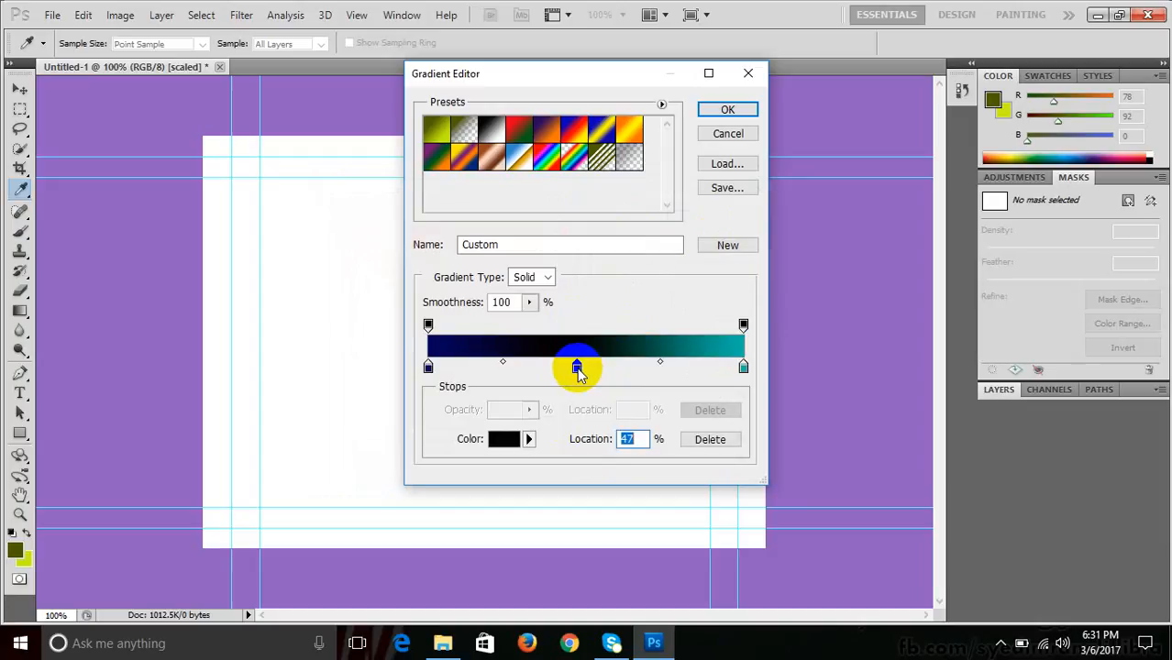
double_click(576, 368)
mouse_move(370, 366)
left_mouse_down()
mouse_move(444, 295)
mouse_move(545, 229)
left_mouse_up()
left_click(690, 214)
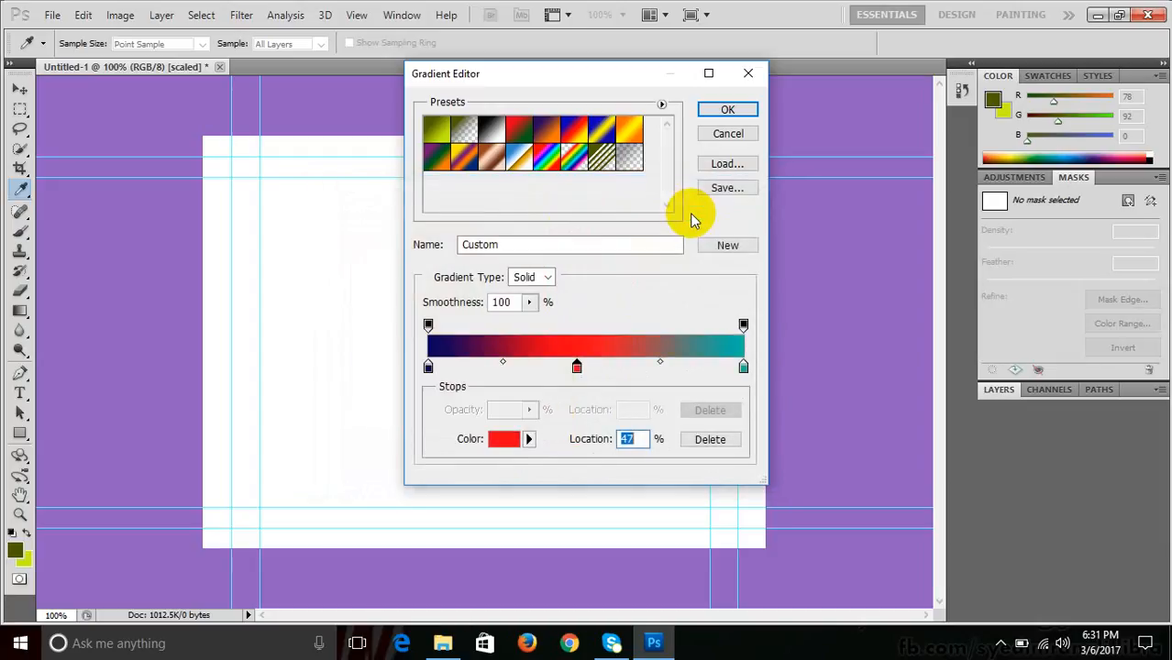
- Move the red colour stop closer to the teal end and add a yellow #e5f902 stop at 29% of the gradient
left_click_drag(576, 367, 633, 366)
double_click(522, 368)
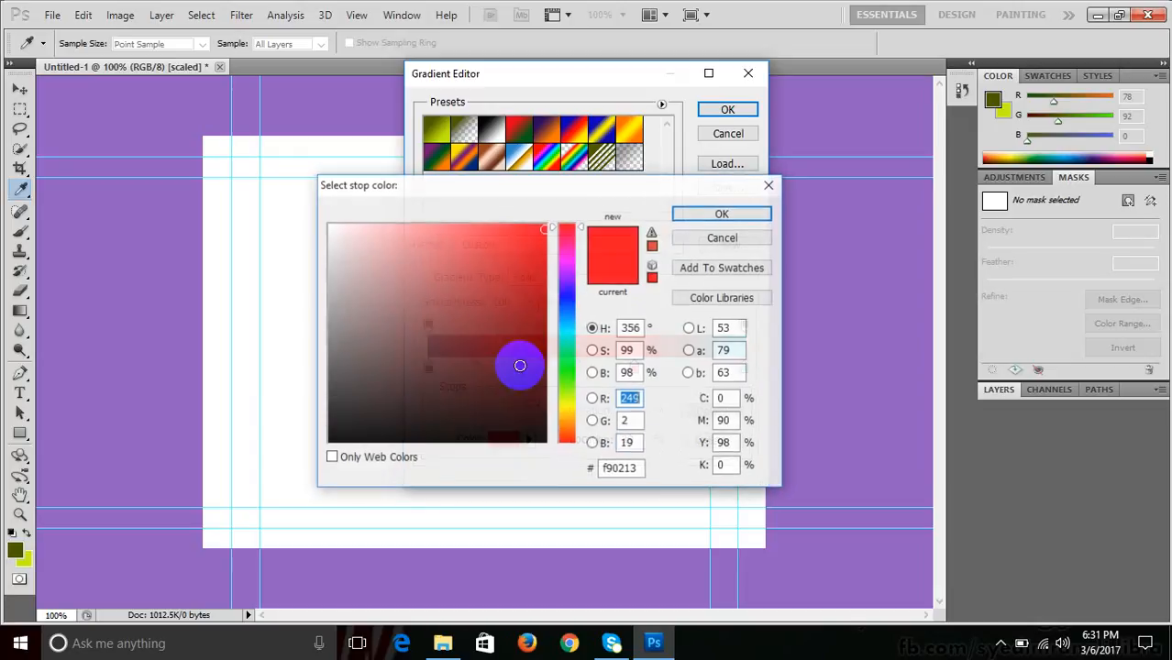
left_click_drag(570, 420, 566, 400)
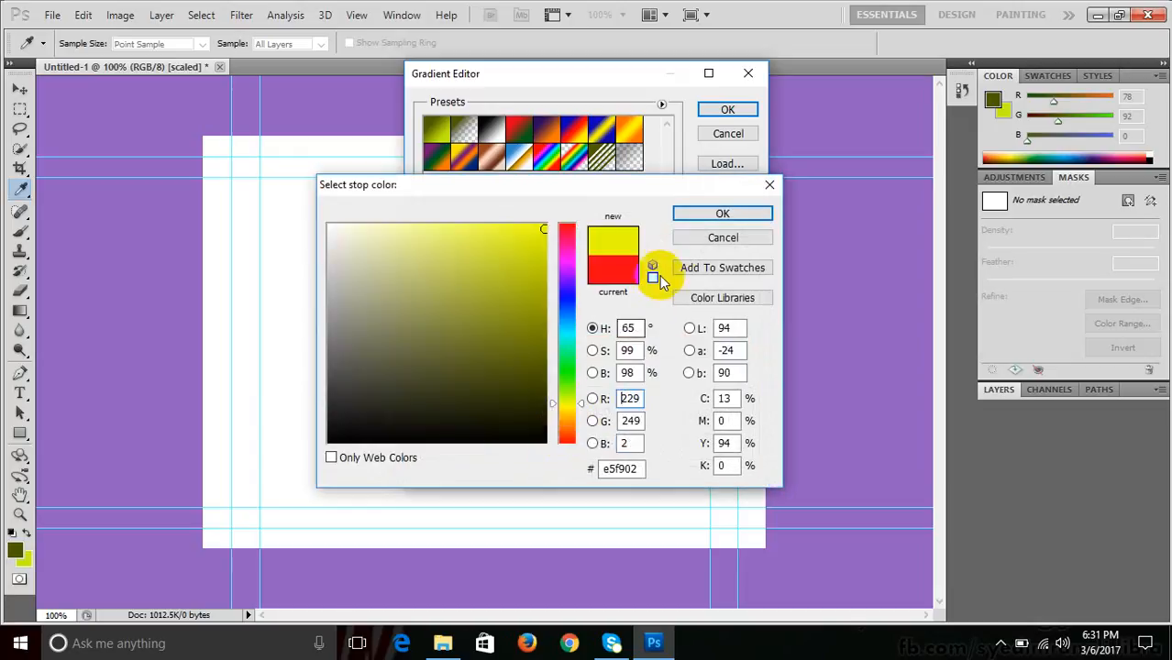
left_click(700, 216)
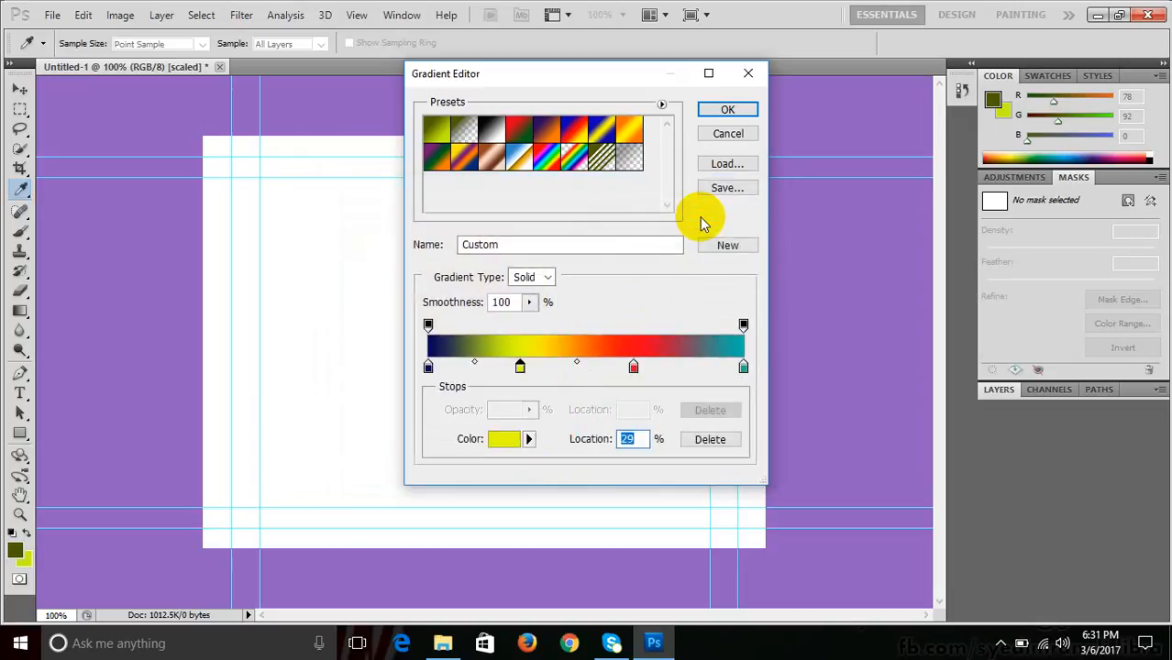
- Accept the four-colour gradient, fill the canvas with it diagonally from upper right to lower left, and undo the fill
left_click(727, 112)
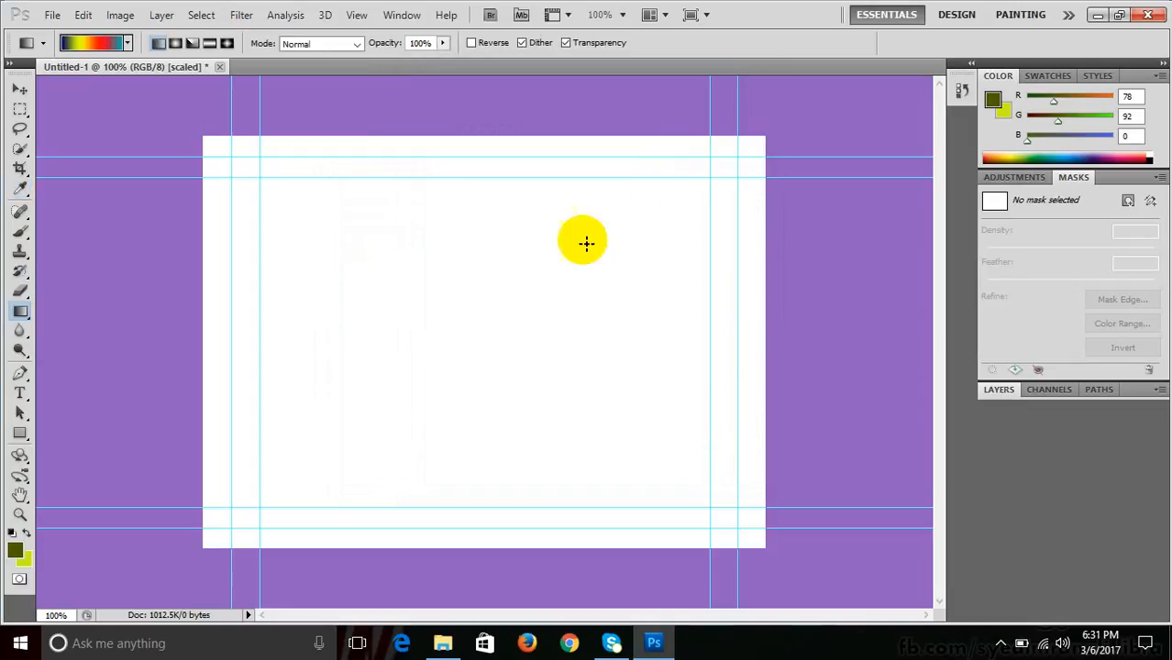
left_click_drag(555, 239, 295, 492)
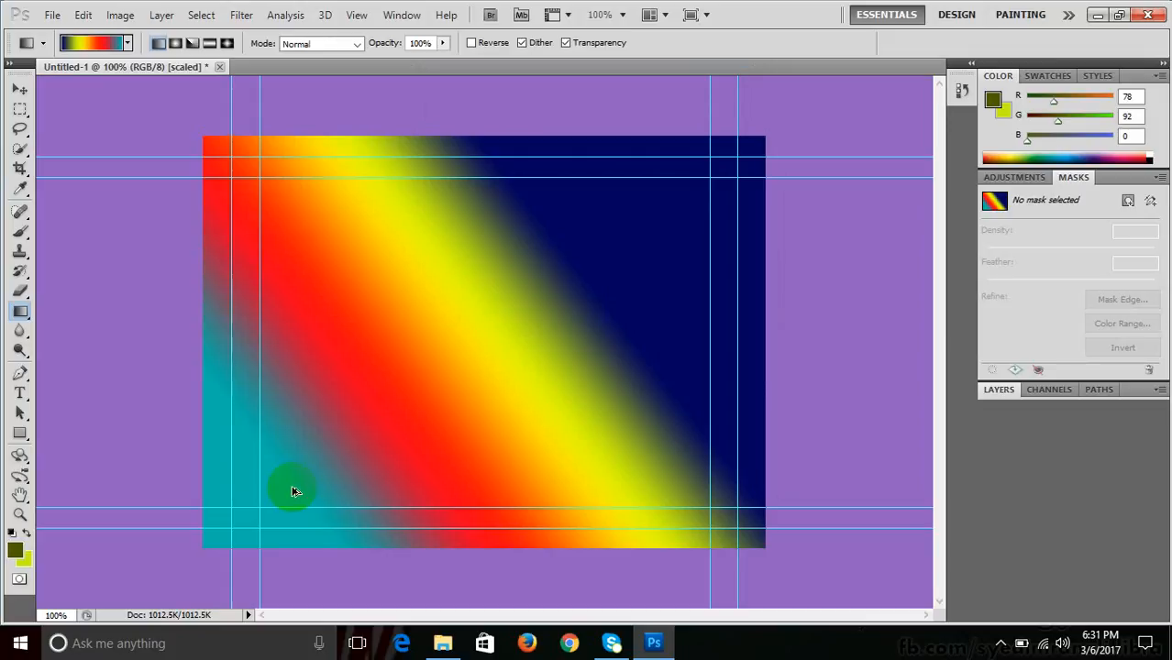
key("ctrl+z")
- Edit the gradient again and remove its yellow and red middle colour stops, keeping only the navy and teal ends
key("i")
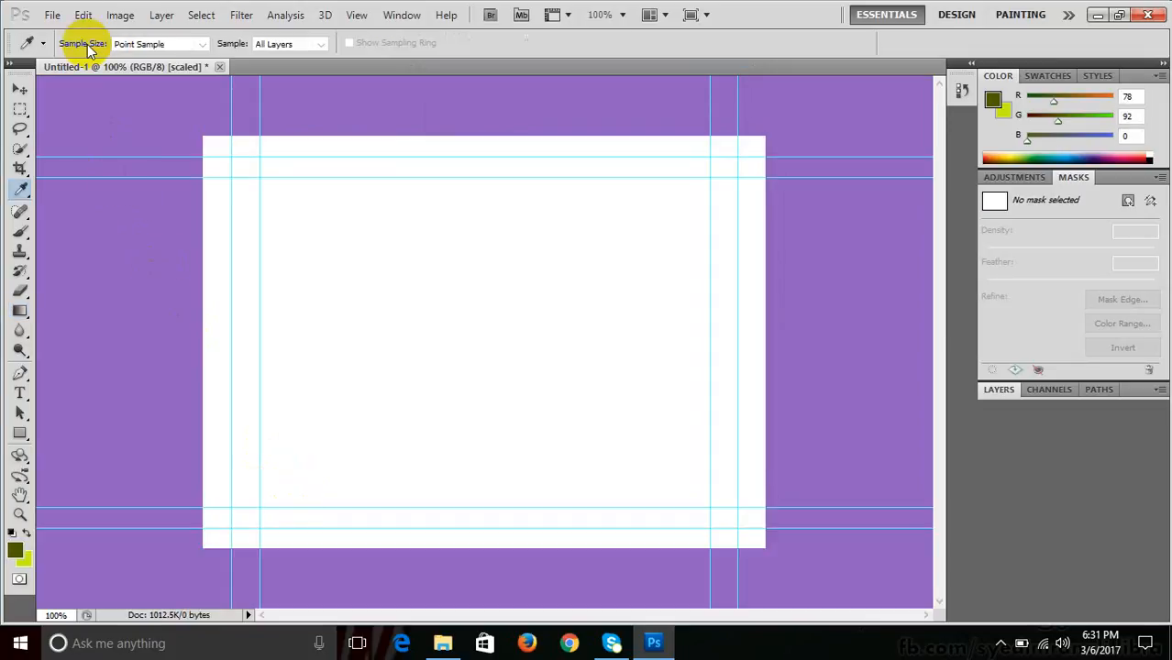
left_click(88, 45)
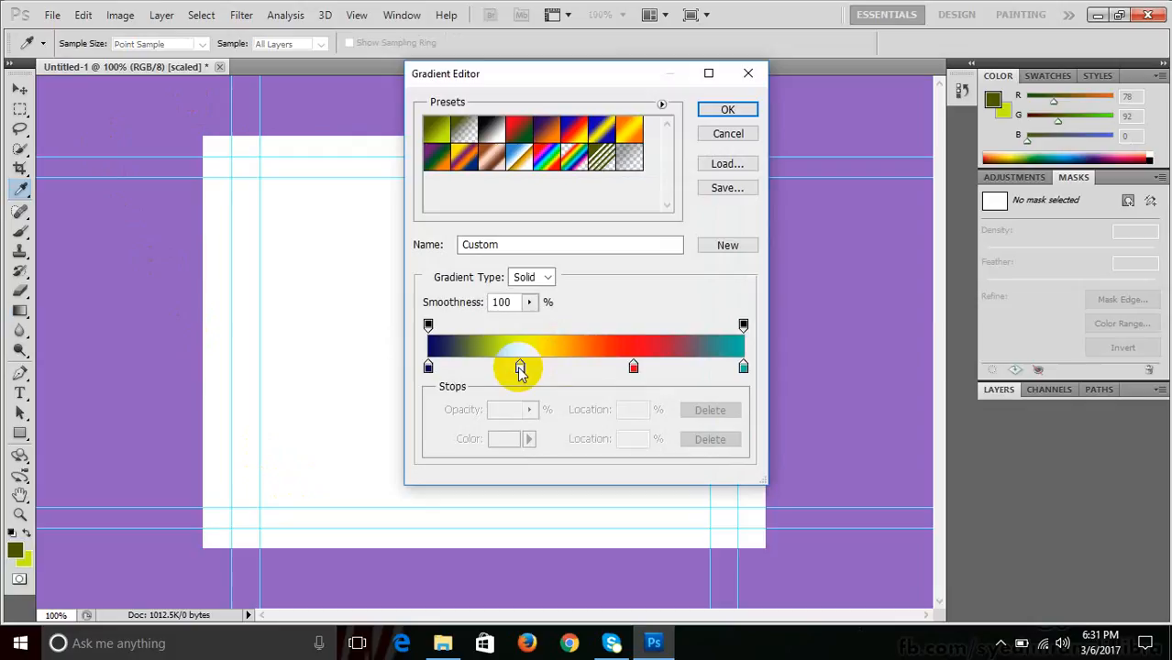
left_click_drag(520, 367, 523, 433)
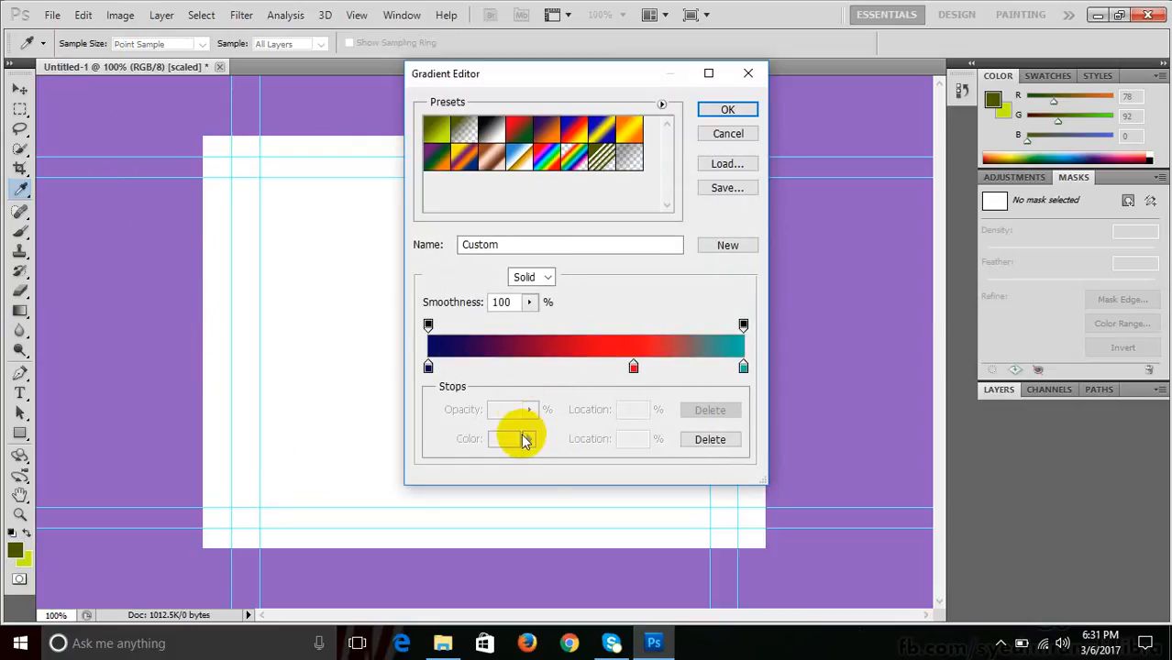
left_click_drag(634, 368, 633, 432)
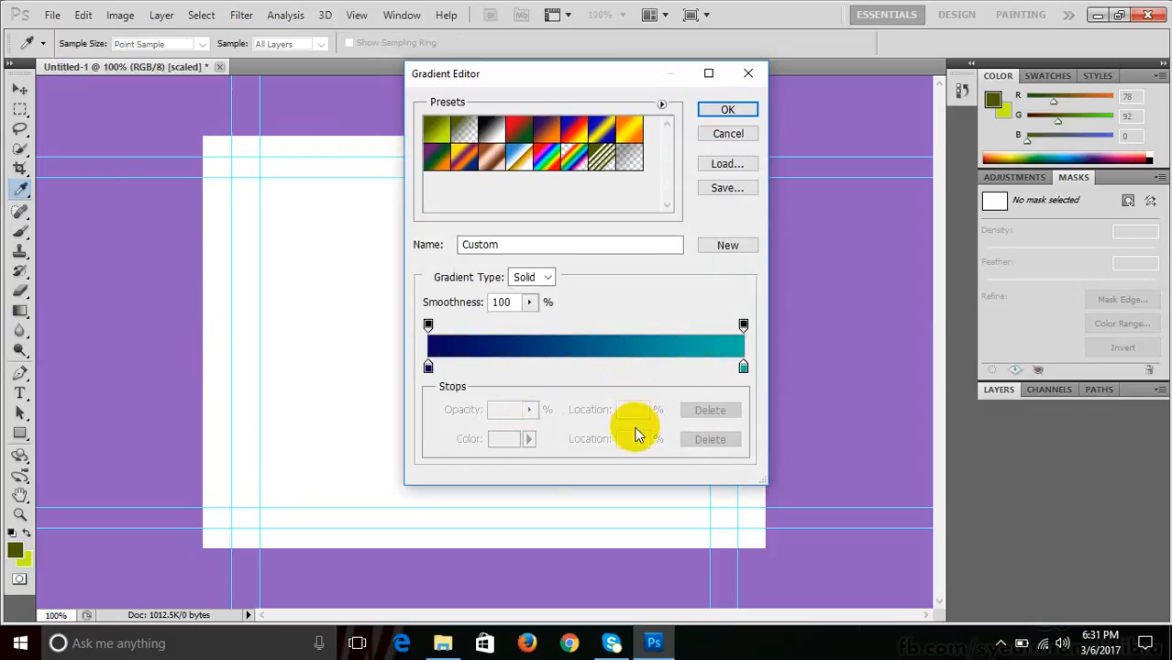
- Accept the navy-to-teal gradient, test it diagonally from the canvas's upper right to lower left, and undo the fill
left_click(720, 109)
left_click_drag(693, 176, 269, 499)
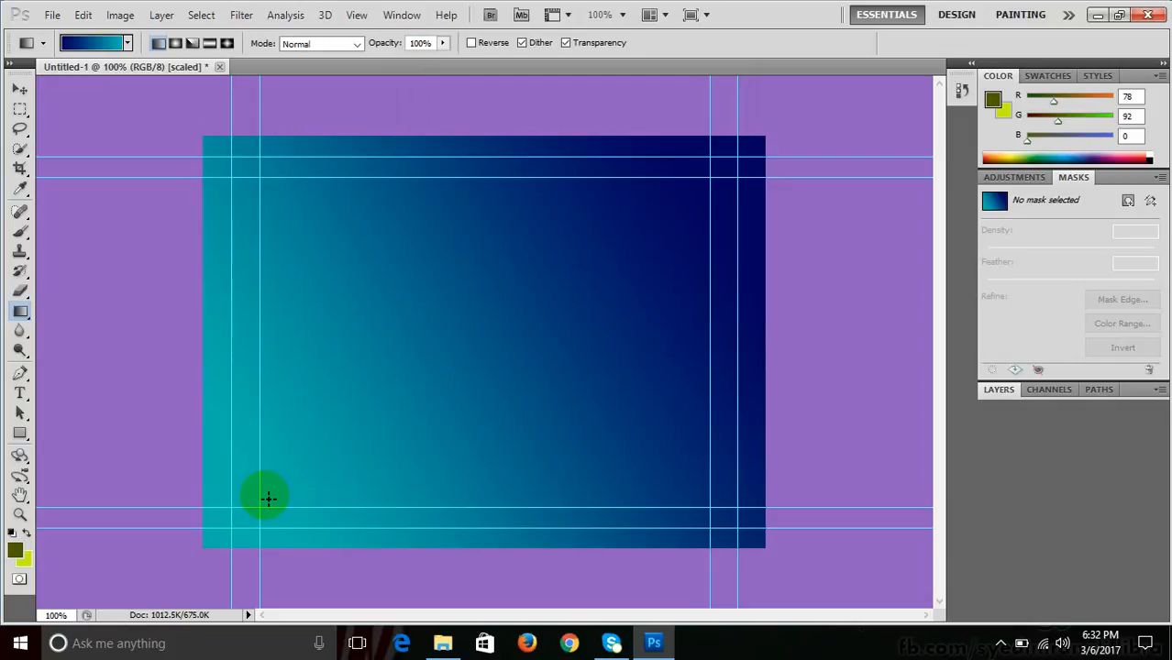
key("ctrl+z")
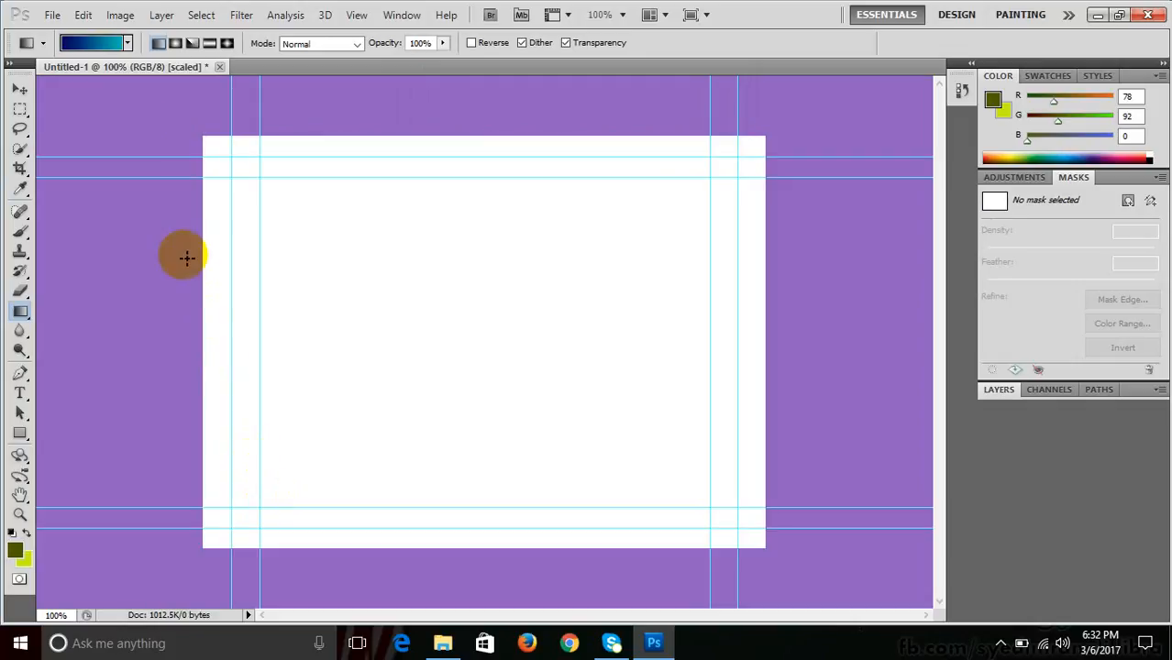
- Switch to the Radial gradient style and test it twice from the canvas's upper right towards its lower left, undoing each fill
left_click(175, 46)
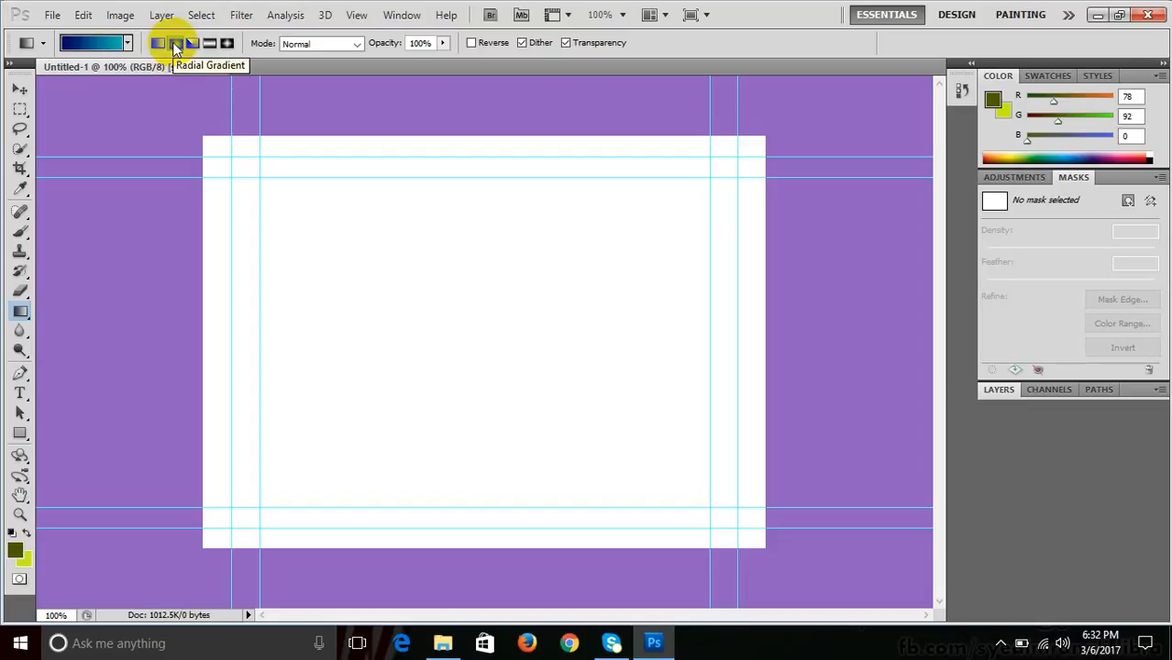
left_click(157, 45)
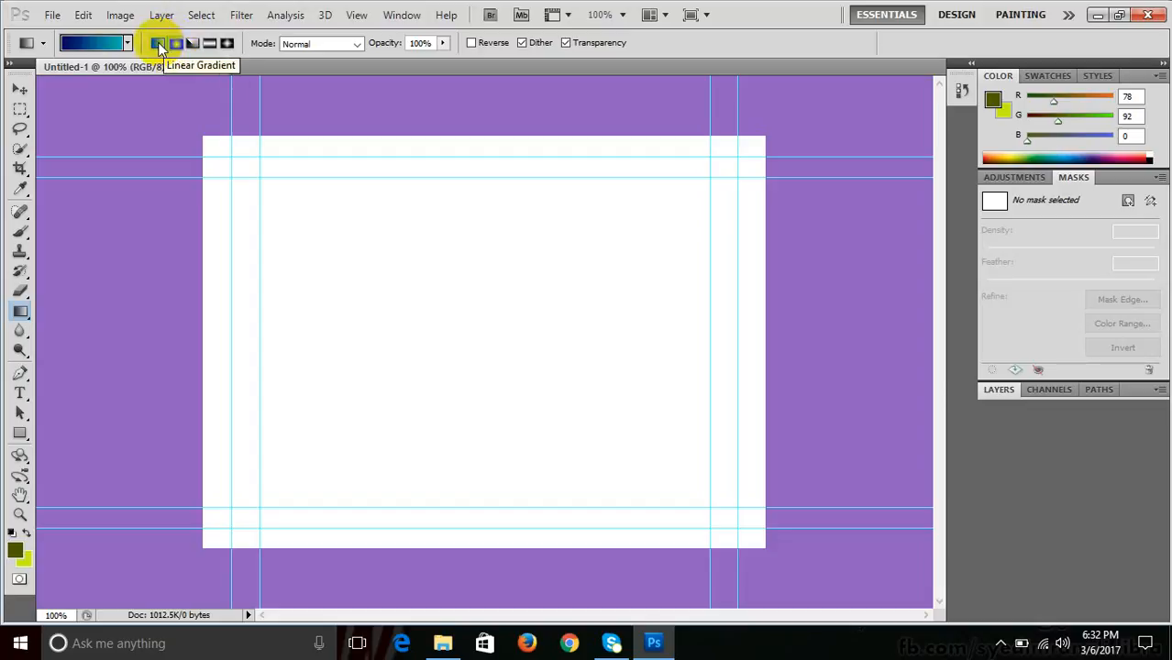
left_click(179, 45)
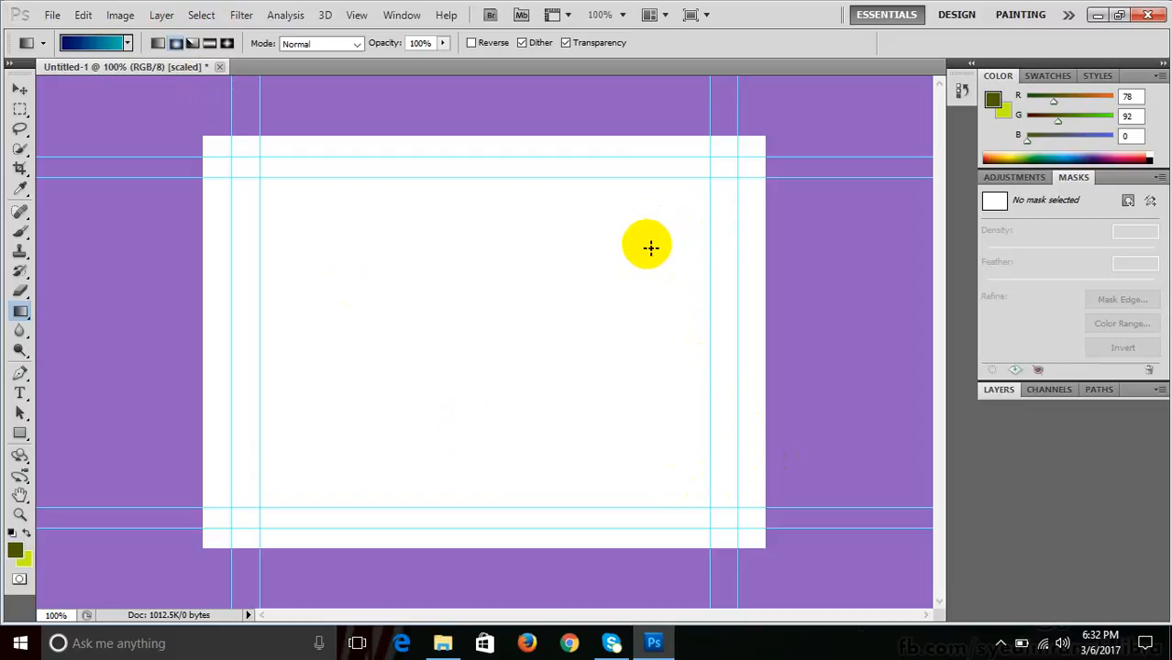
left_click_drag(627, 249, 337, 437)
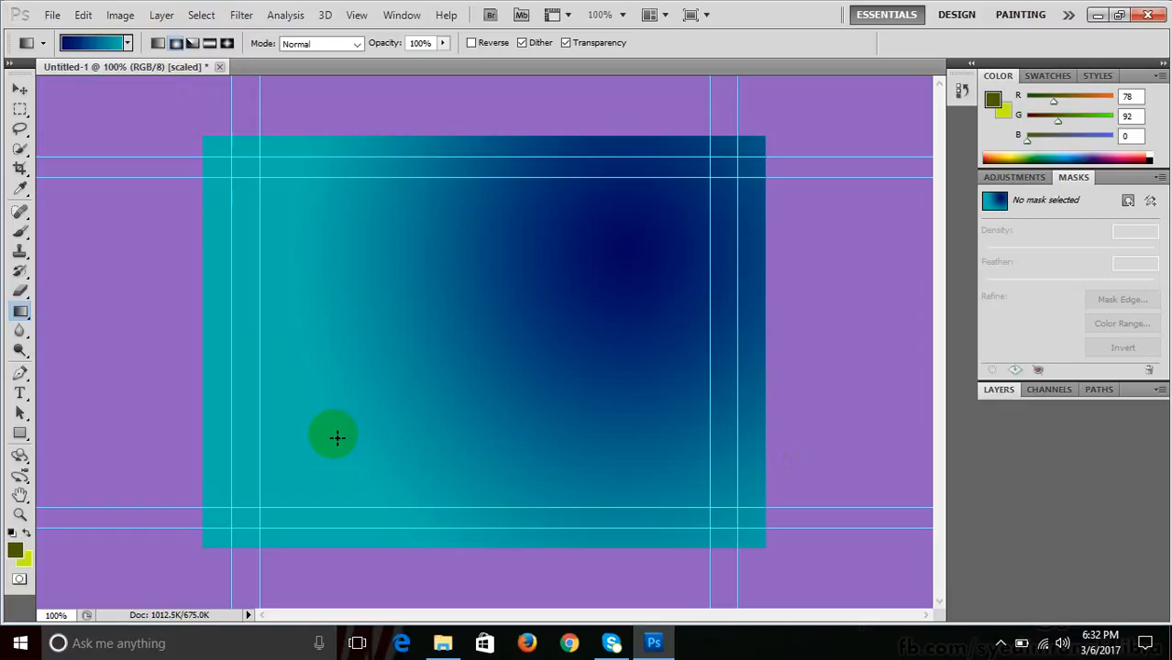
key("ctrl+z")
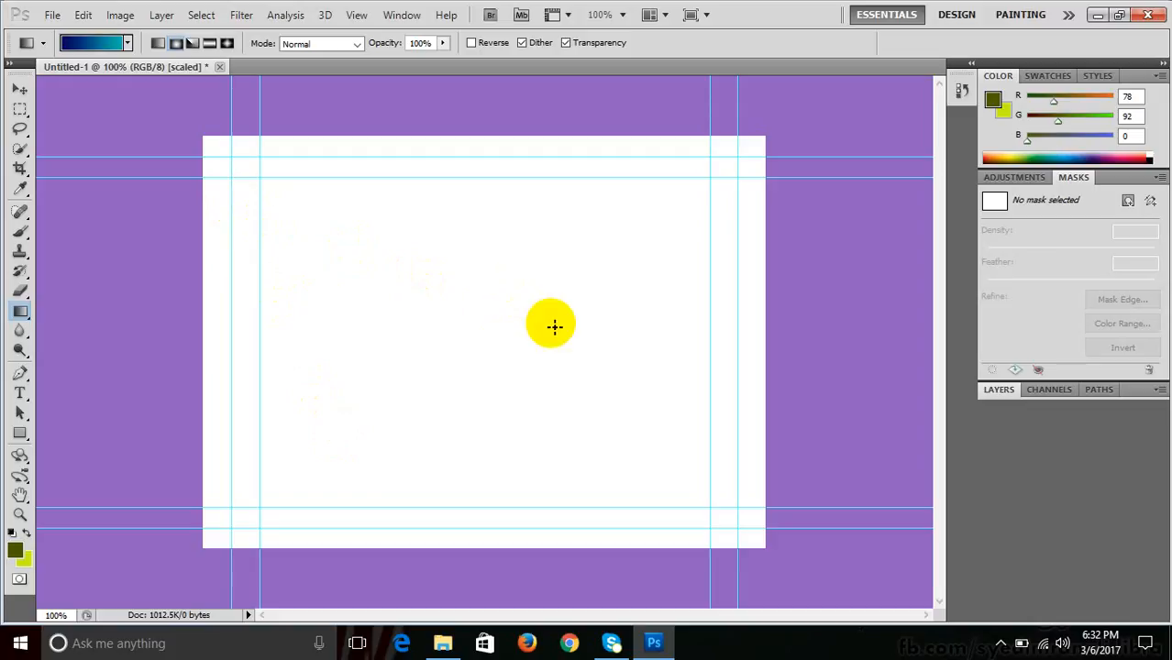
left_click_drag(602, 256, 360, 463)
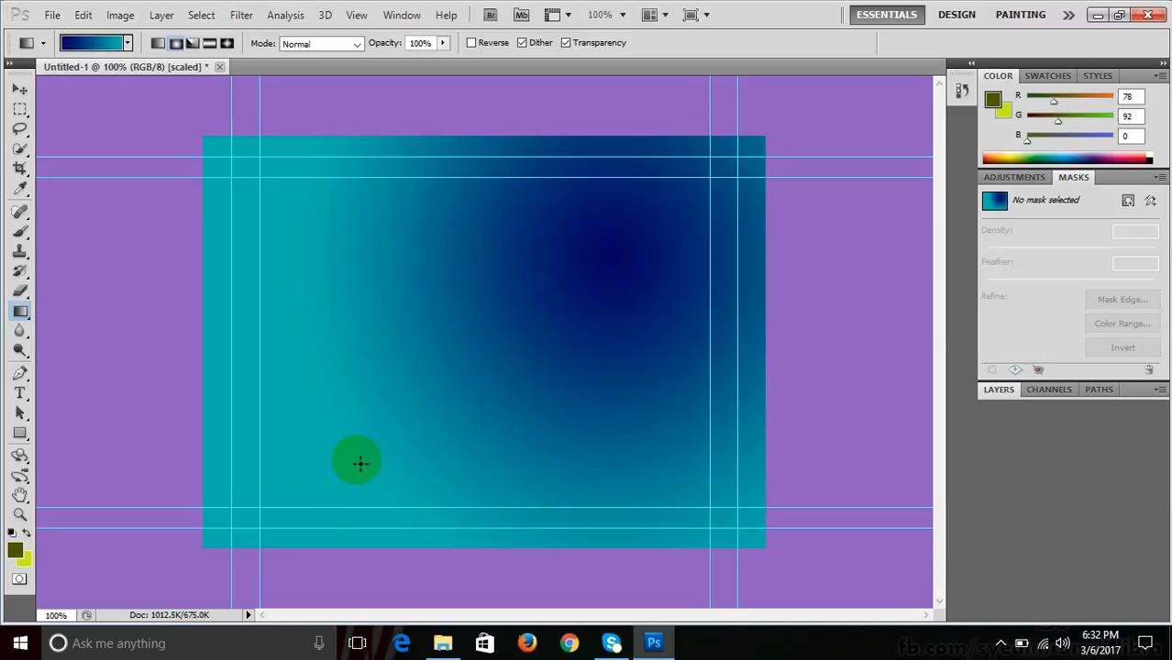
key("ctrl+z")
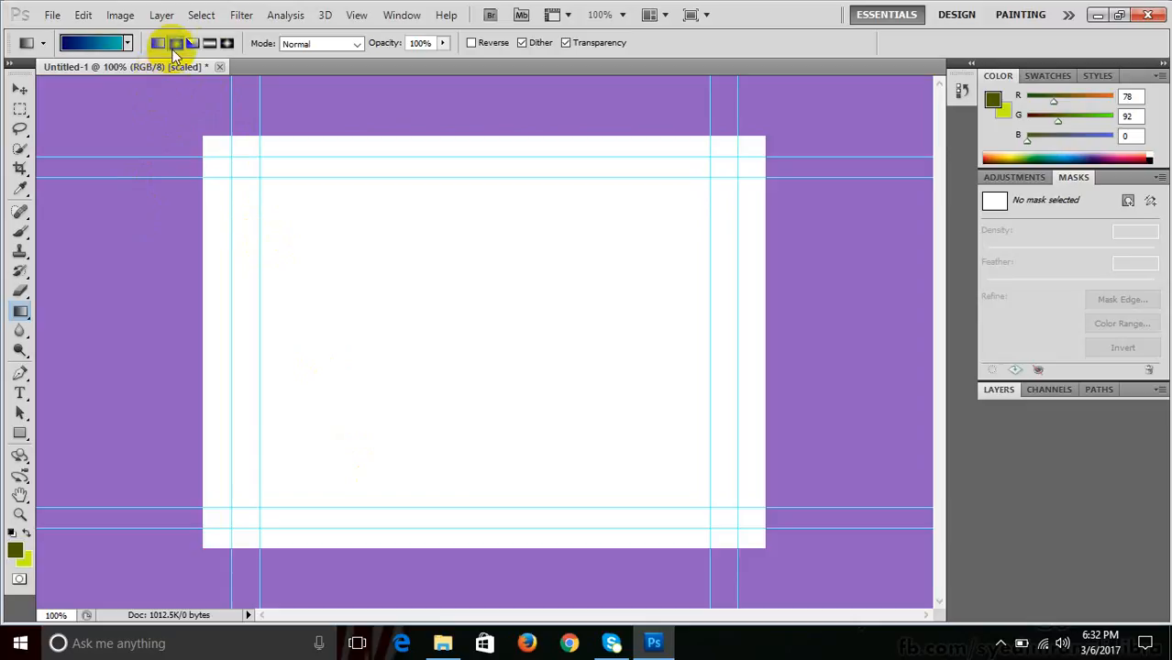
- Turn on Reverse for the gradient and test radial fills from the upper-right corner and nearer the canvas centre, undoing each one
left_click(472, 43)
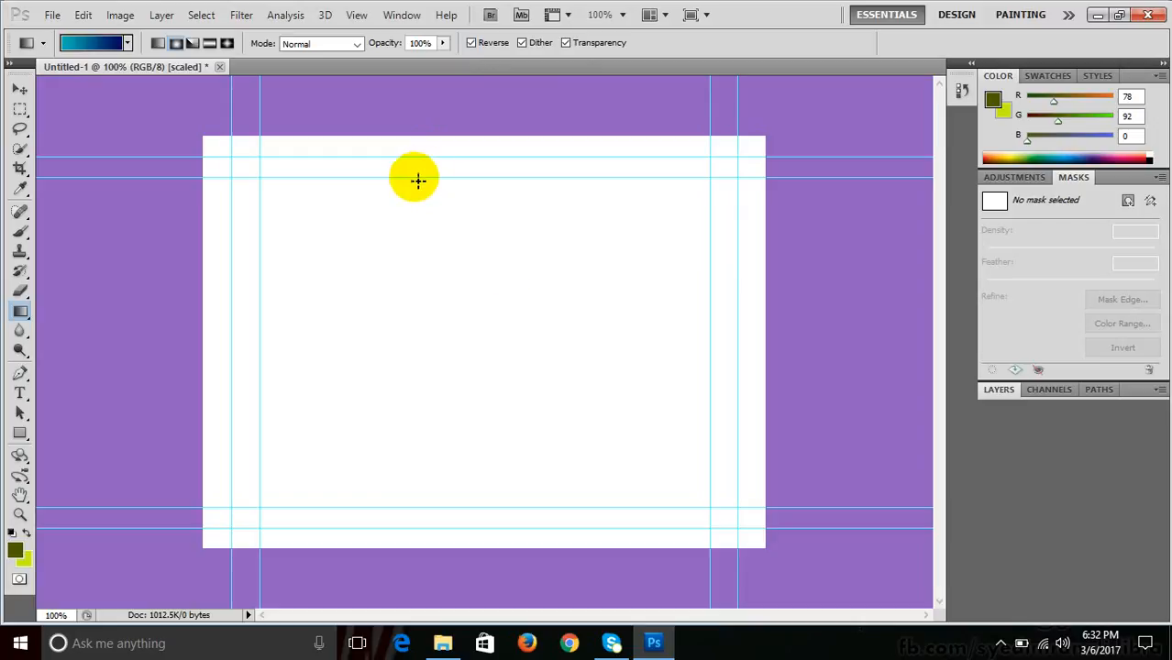
left_click_drag(333, 391, 320, 417)
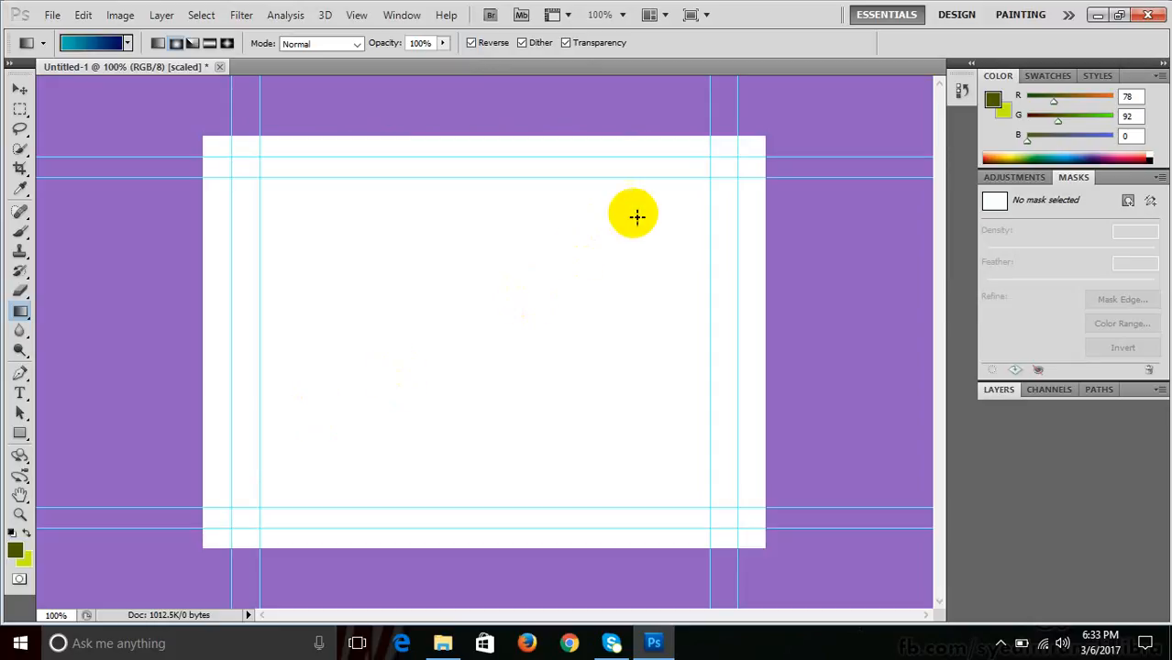
left_click_drag(695, 185, 505, 351)
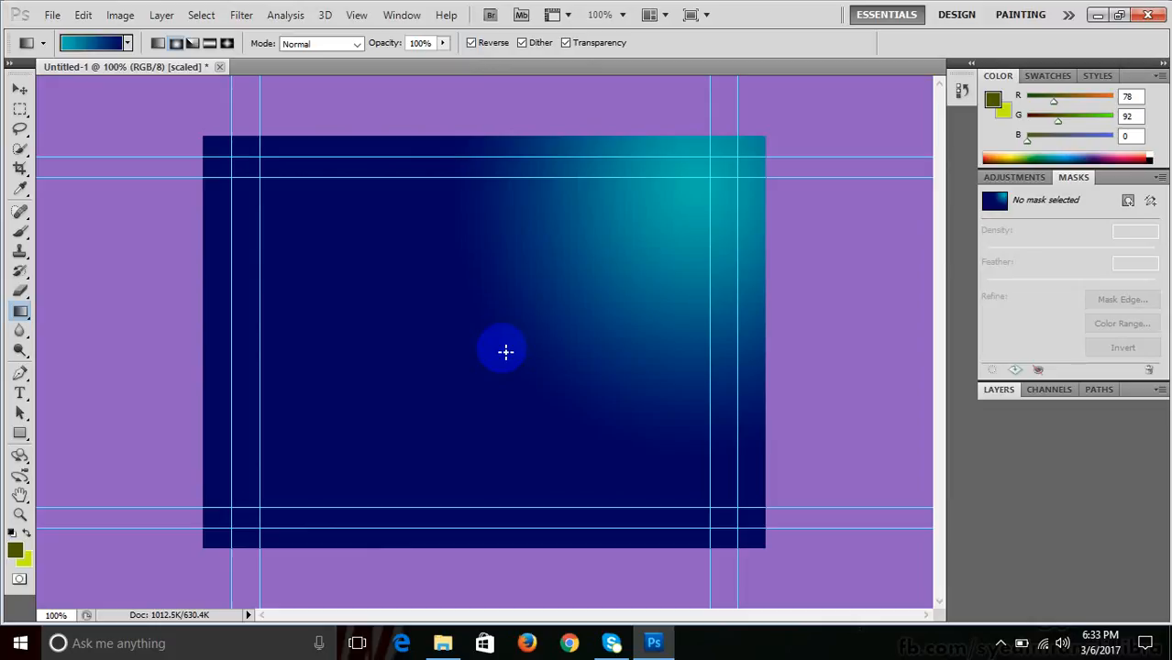
key("ctrl+z")
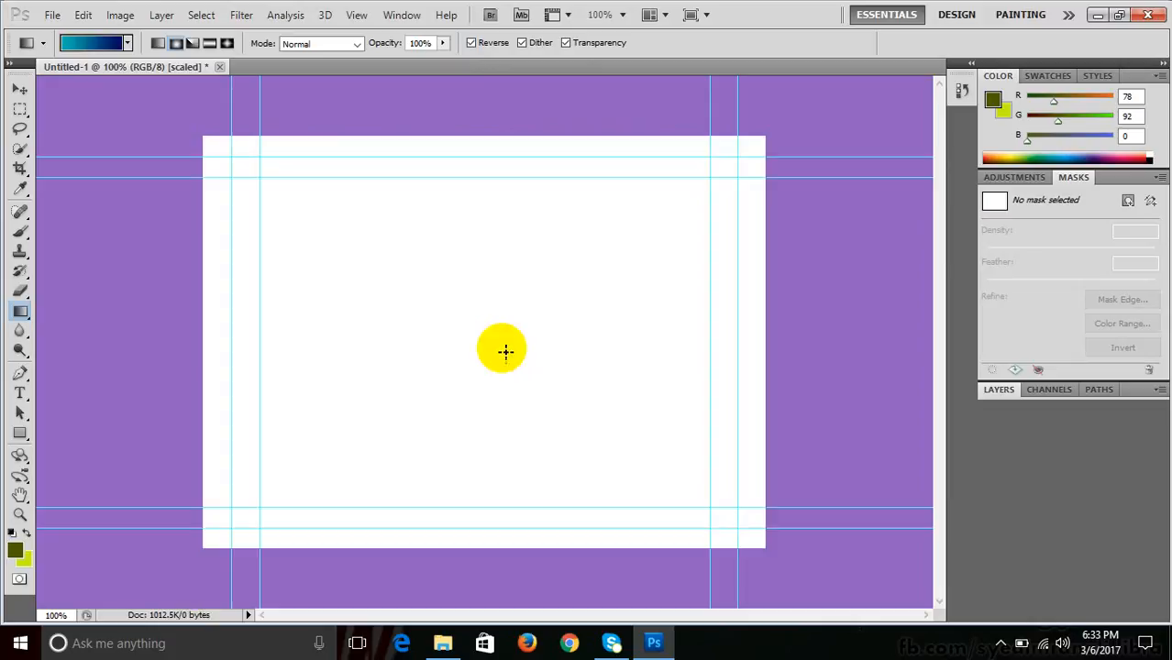
left_click_drag(377, 431, 381, 433)
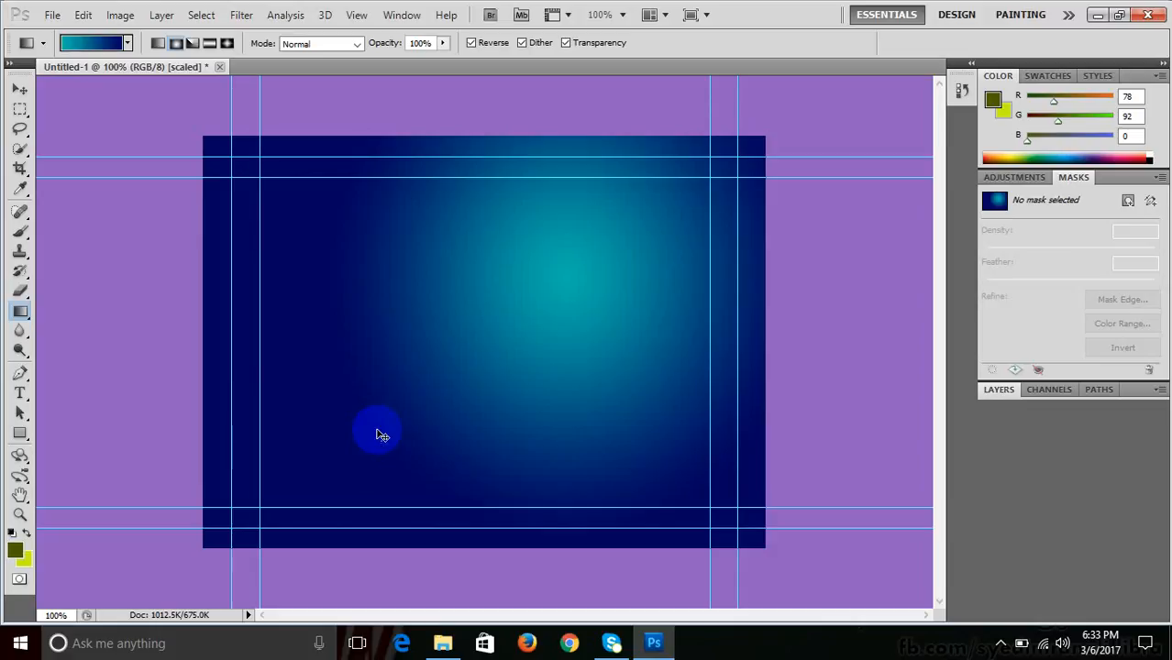
key("ctrl+z")
- Switch to the Angle gradient style, test it diagonally from the canvas's upper right to lower left, and undo the fill
left_click(192, 43)
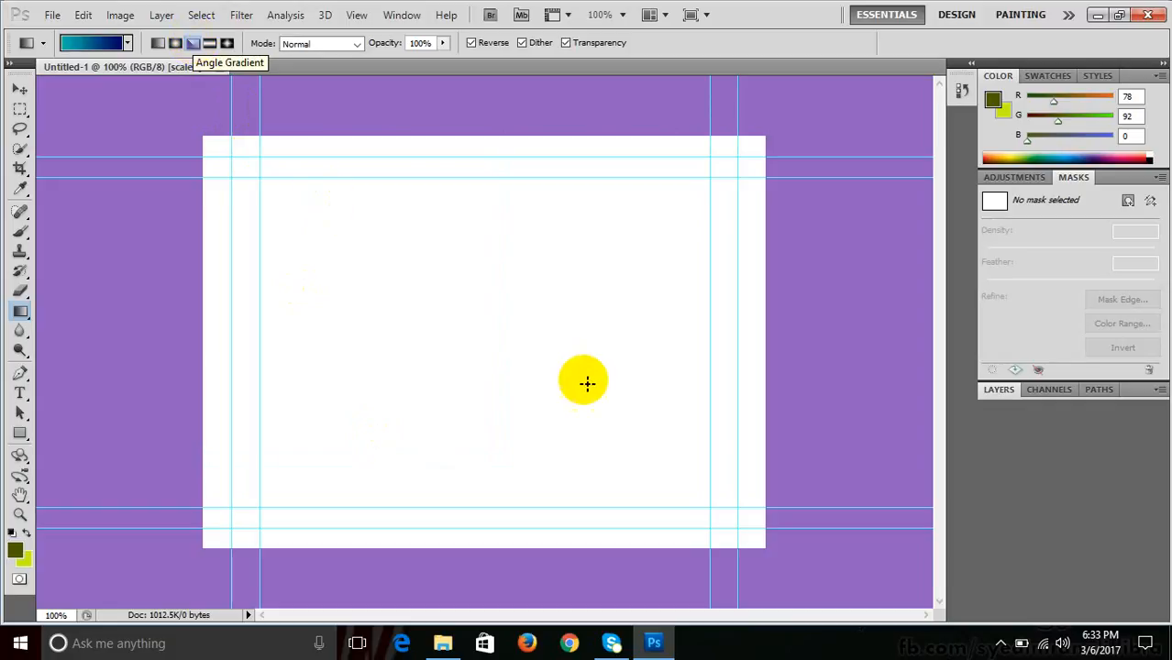
left_click_drag(585, 247, 357, 453)
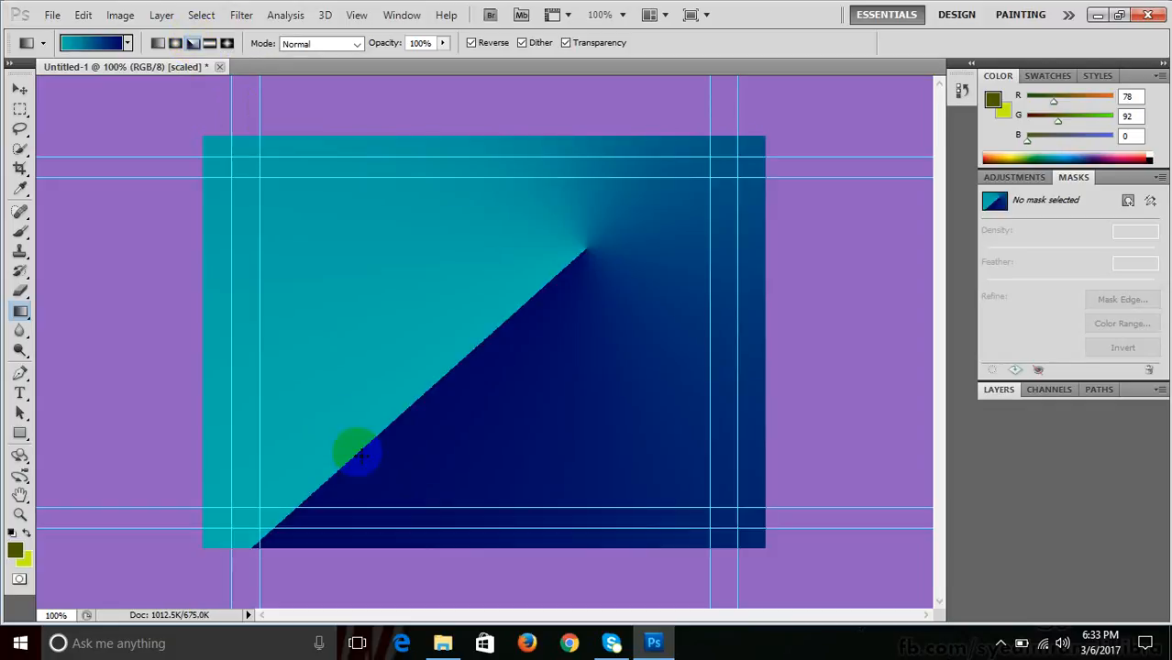
key("ctrl+z")
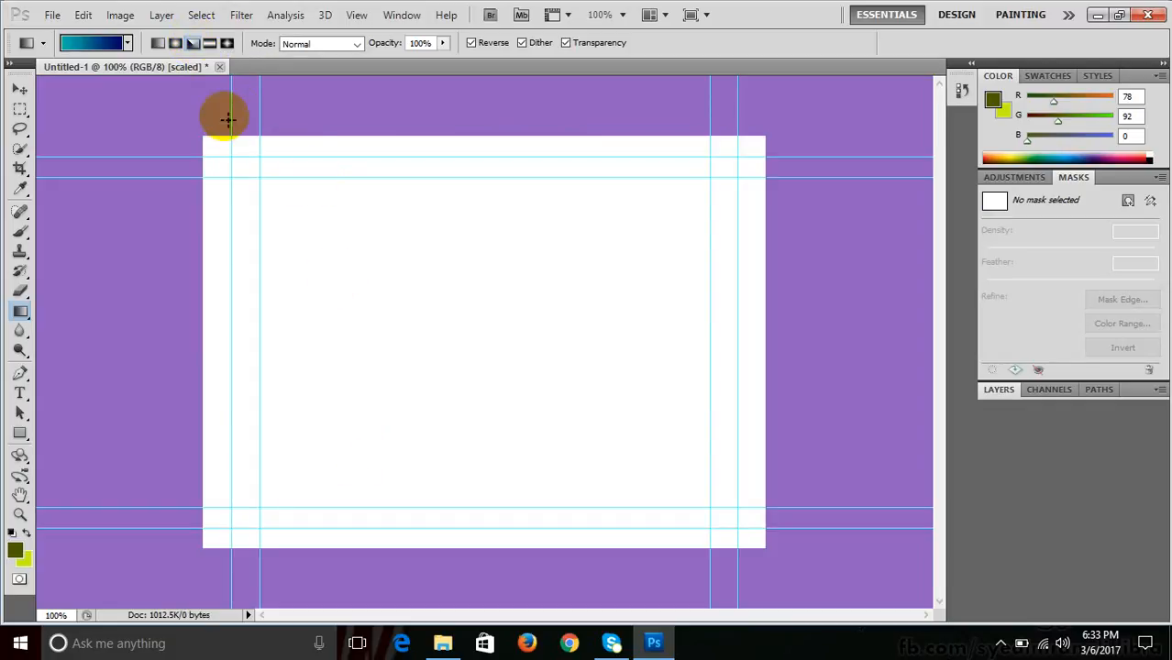
- Switch to the Reflected gradient style, test it with a short diagonal fill near the canvas centre, and undo the fill
left_click(210, 44)
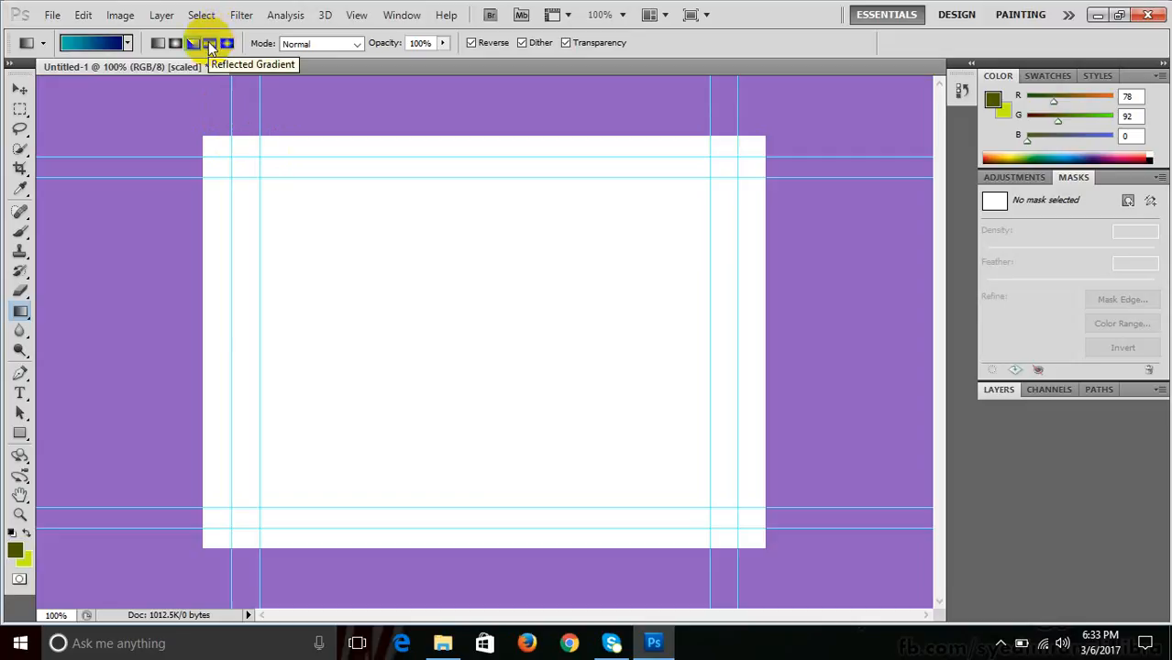
left_click_drag(534, 262, 430, 369)
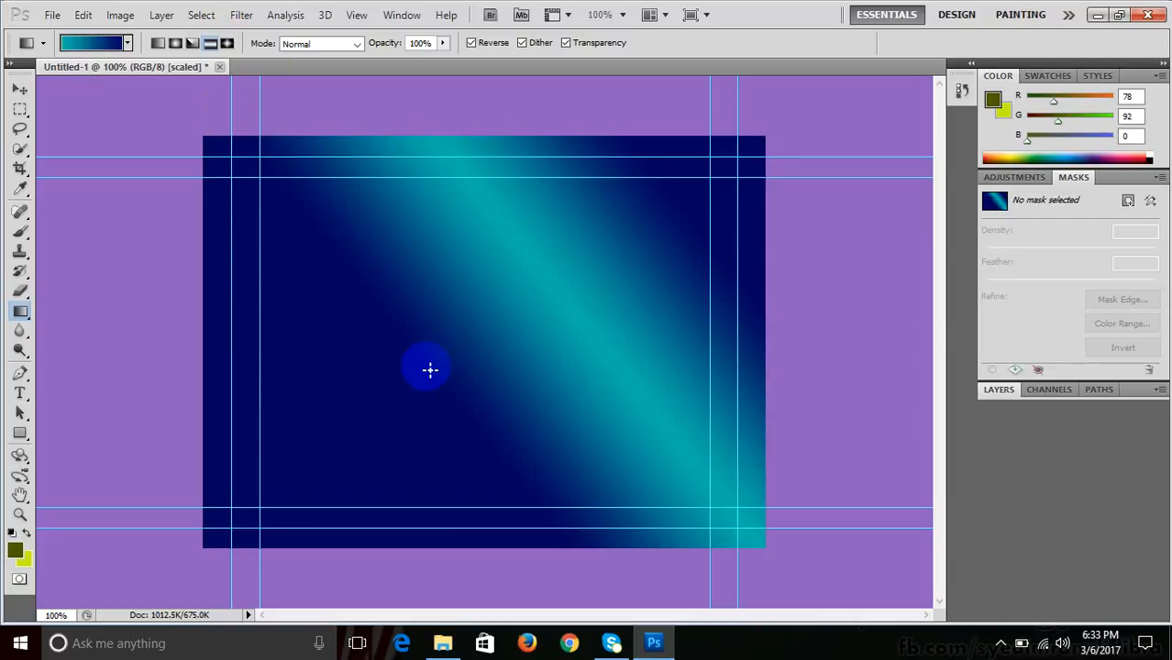
key("ctrl+z")
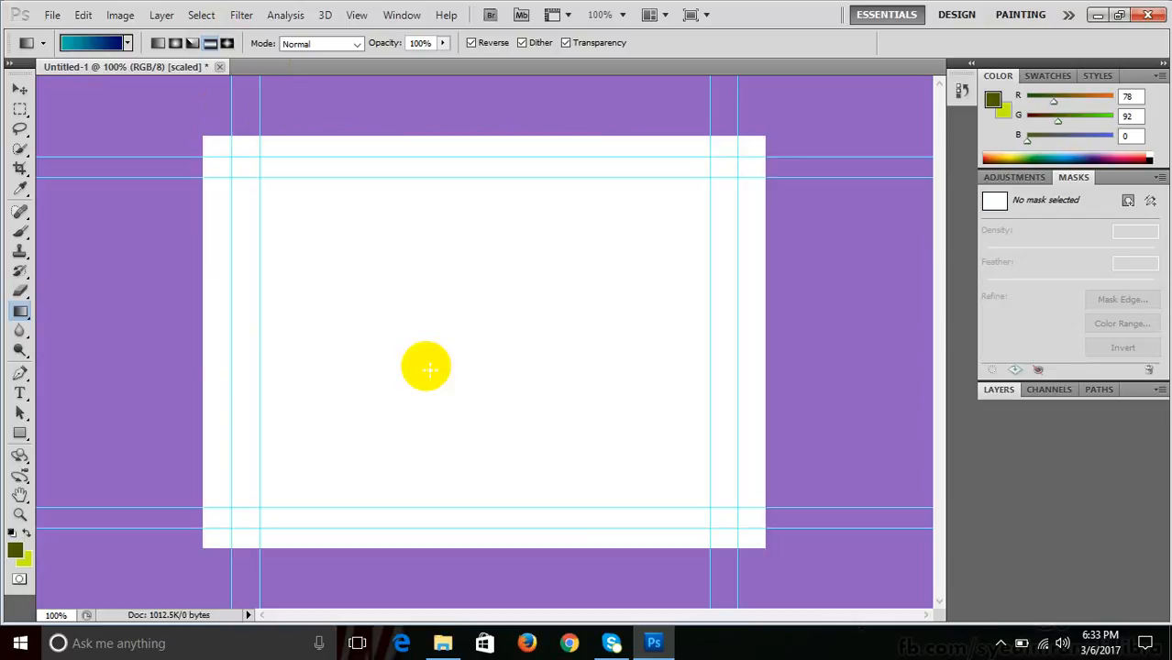
- Switch to the Diamond gradient style and test diagonal fills from the upper-right corner, near the centre and right of centre, undoing each one
left_click(228, 43)
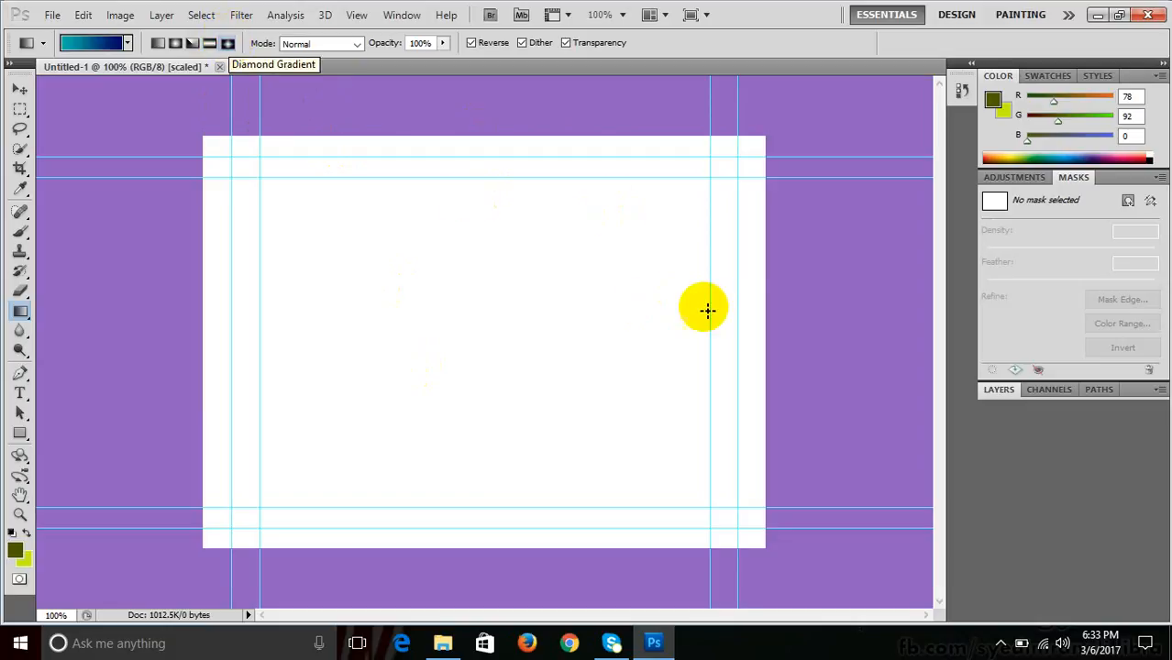
left_click_drag(697, 186, 522, 393)
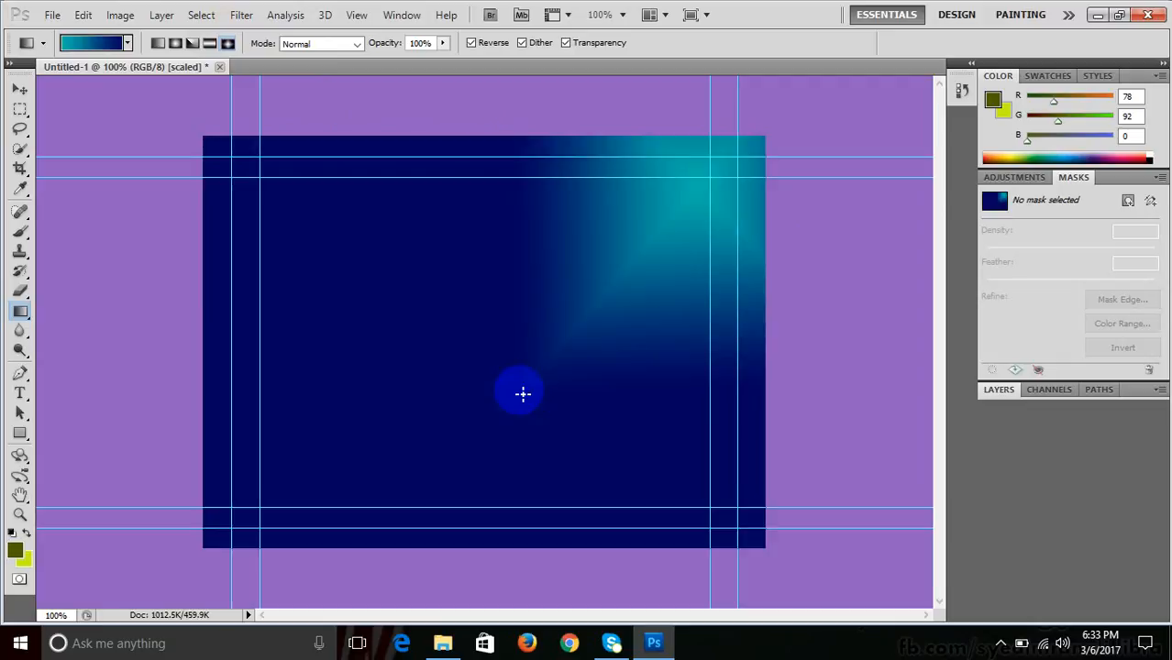
key("ctrl+z")
left_click_drag(523, 282, 325, 472)
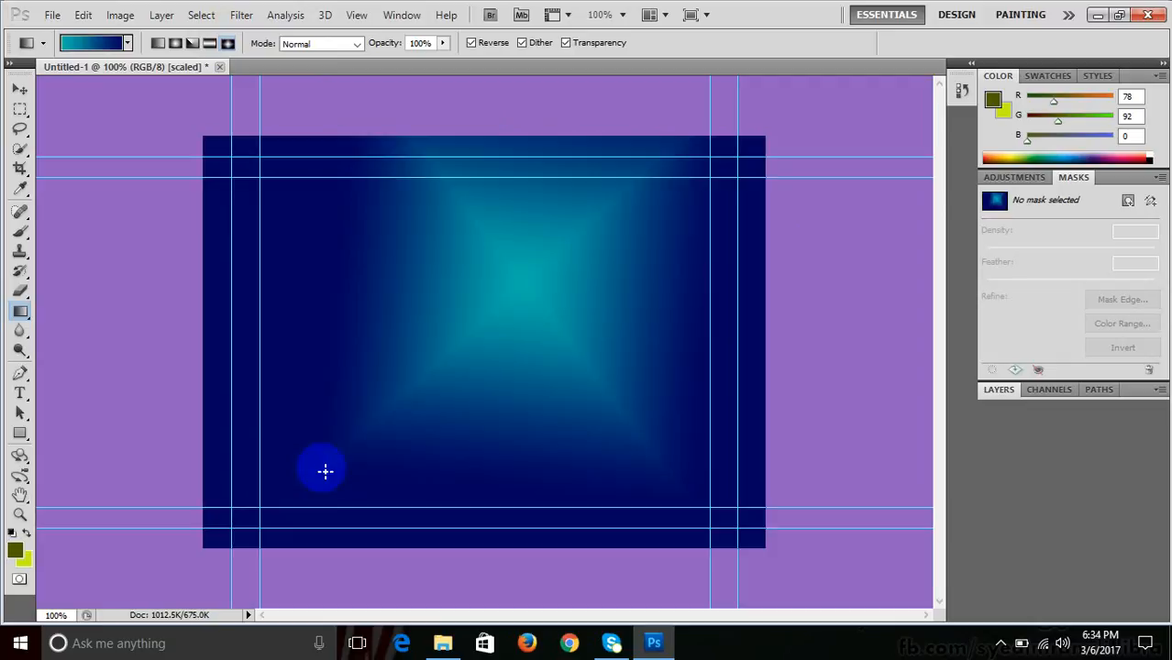
key("ctrl+z")
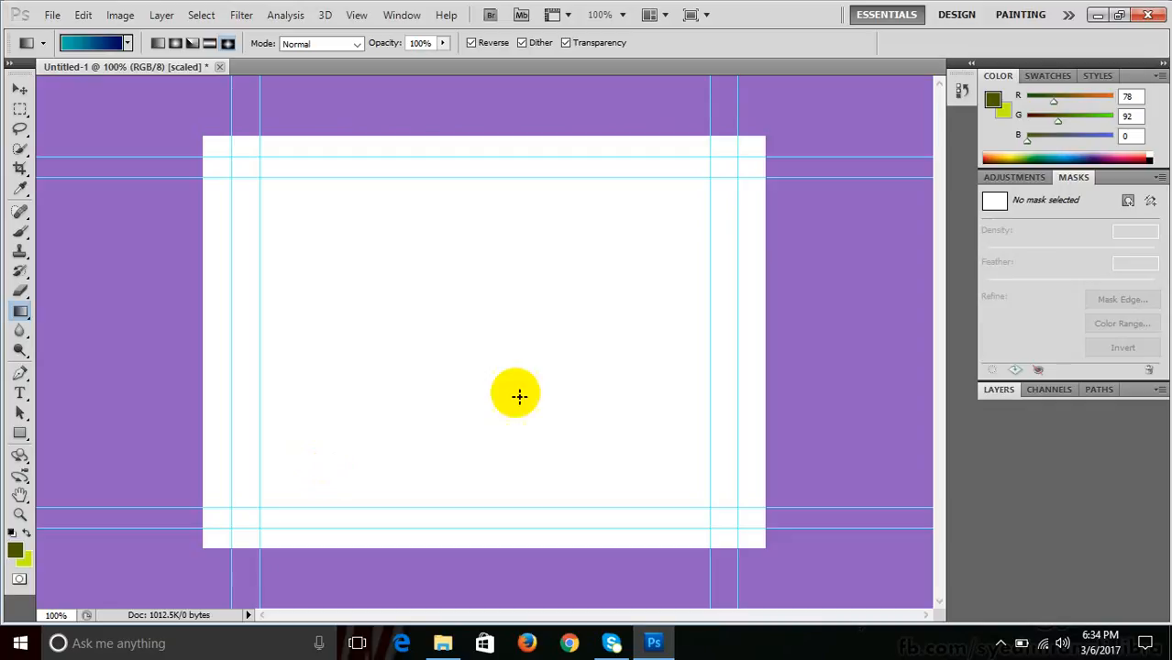
left_click_drag(618, 278, 393, 484)
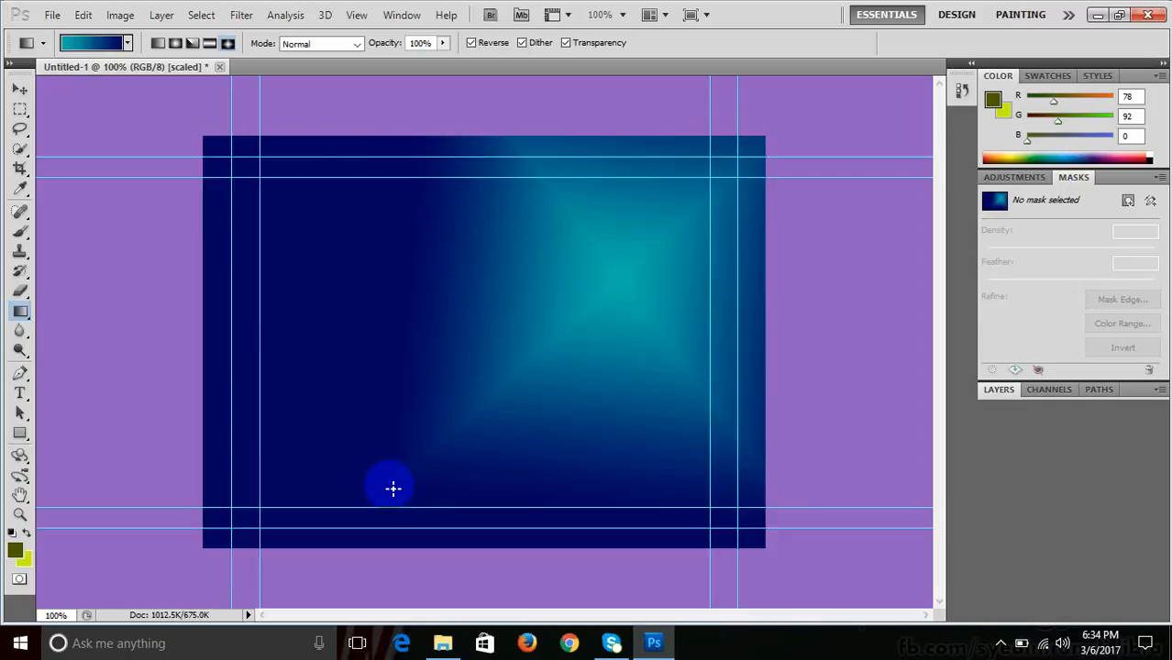
key("ctrl+z")
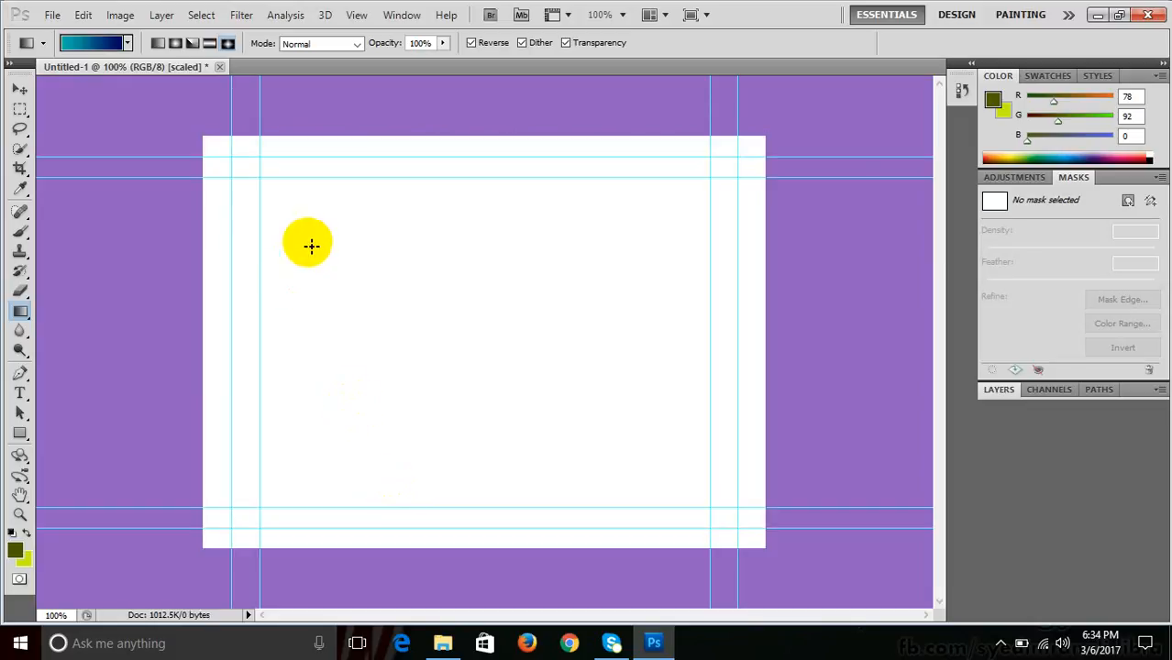
- Switch to the Linear gradient style and fill the canvas diagonally from its upper-right corner towards the lower left
left_click(158, 43)
left_click_drag(737, 160, 356, 433)
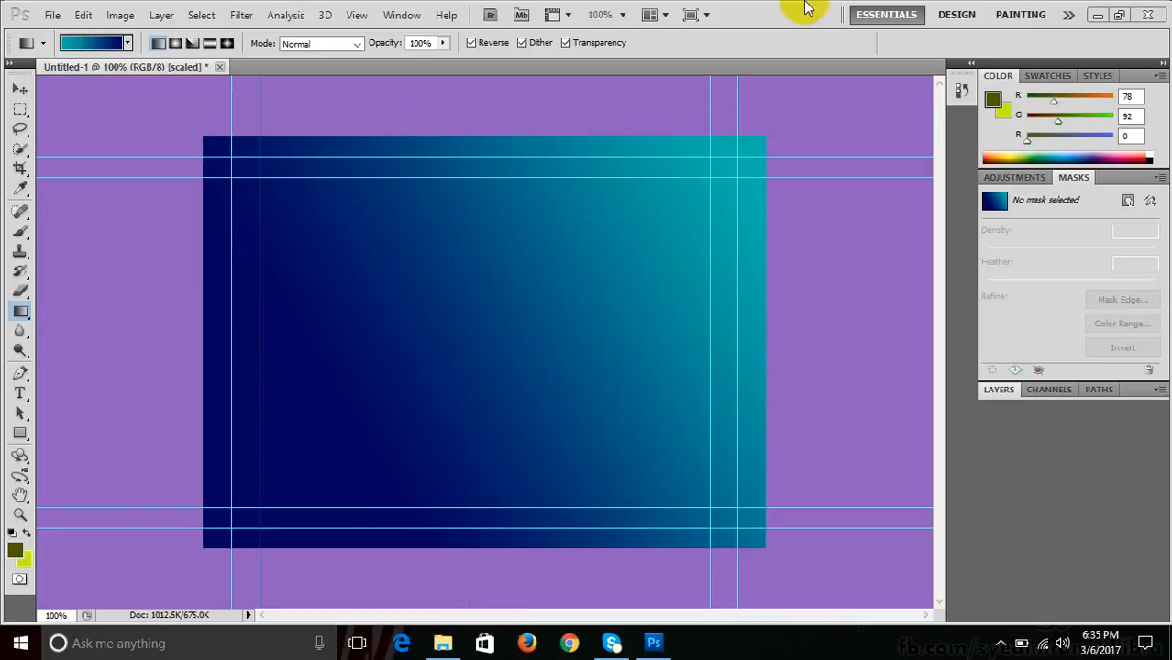
- Open High-Resolution-Mountain-Wallpapers.jpg from the Pictures folder
key("ctrl+o")
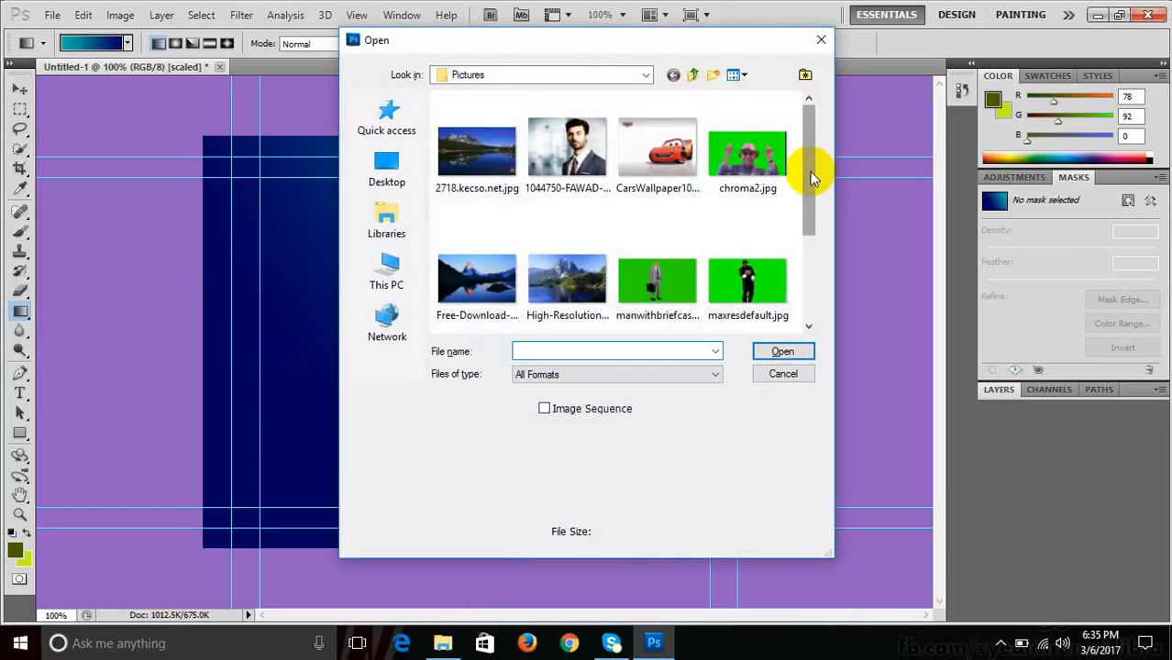
scroll(815, 234, "down", 1)
left_click(566, 249)
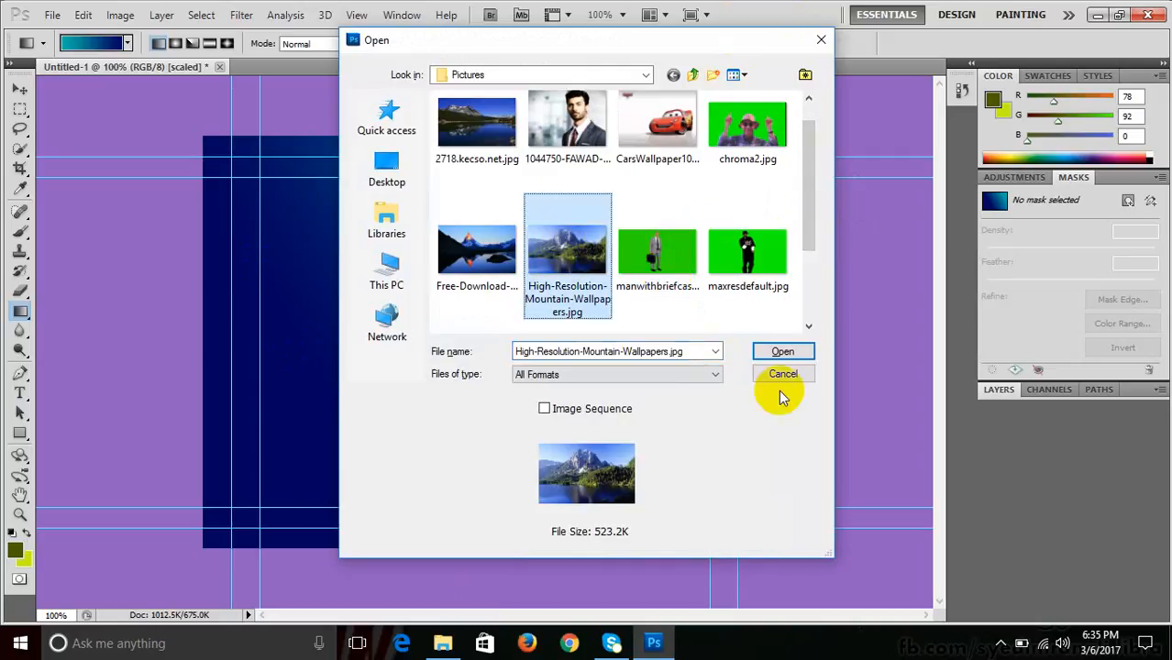
left_click(777, 354)
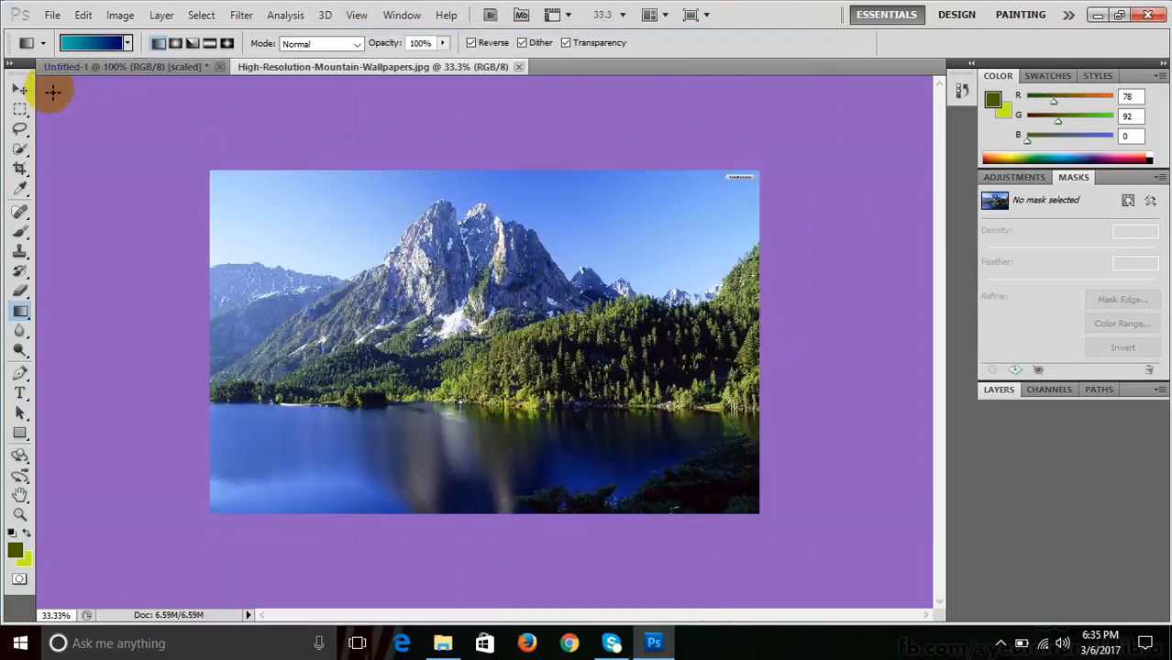
- Bring the mountain photo into the Untitled-1 document with the Move tool and shift it so its upper-left corner lies inside the canvas
left_click(20, 92)
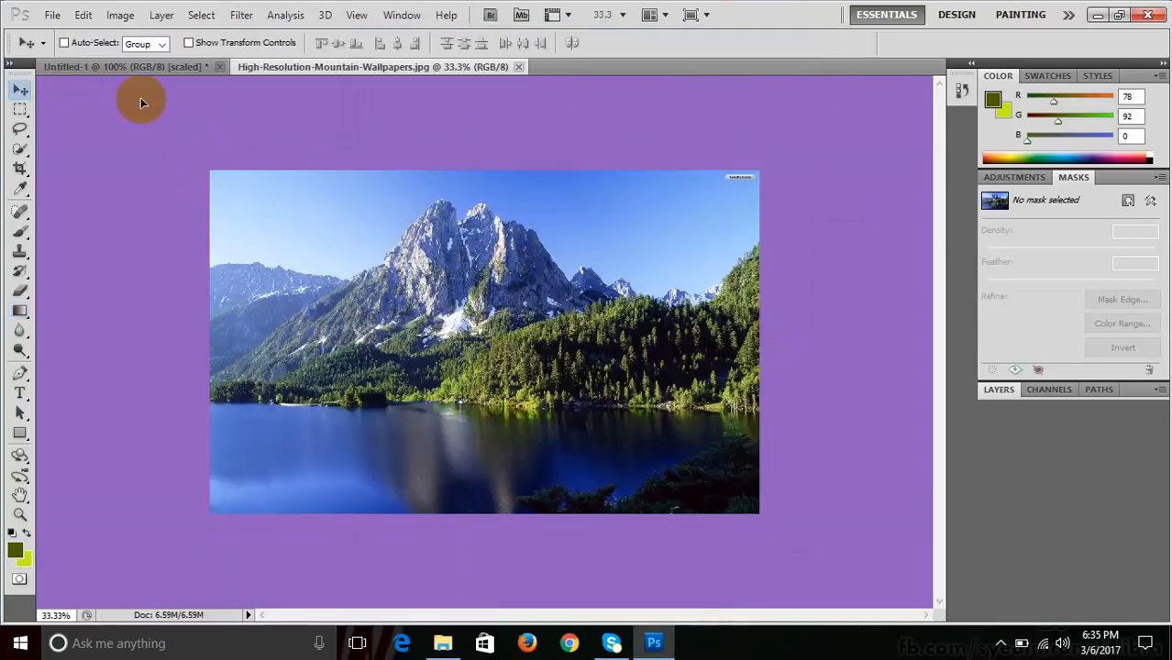
left_click_drag(131, 67, 541, 409)
left_click_drag(361, 279, 552, 407)
left_click_drag(311, 243, 465, 321)
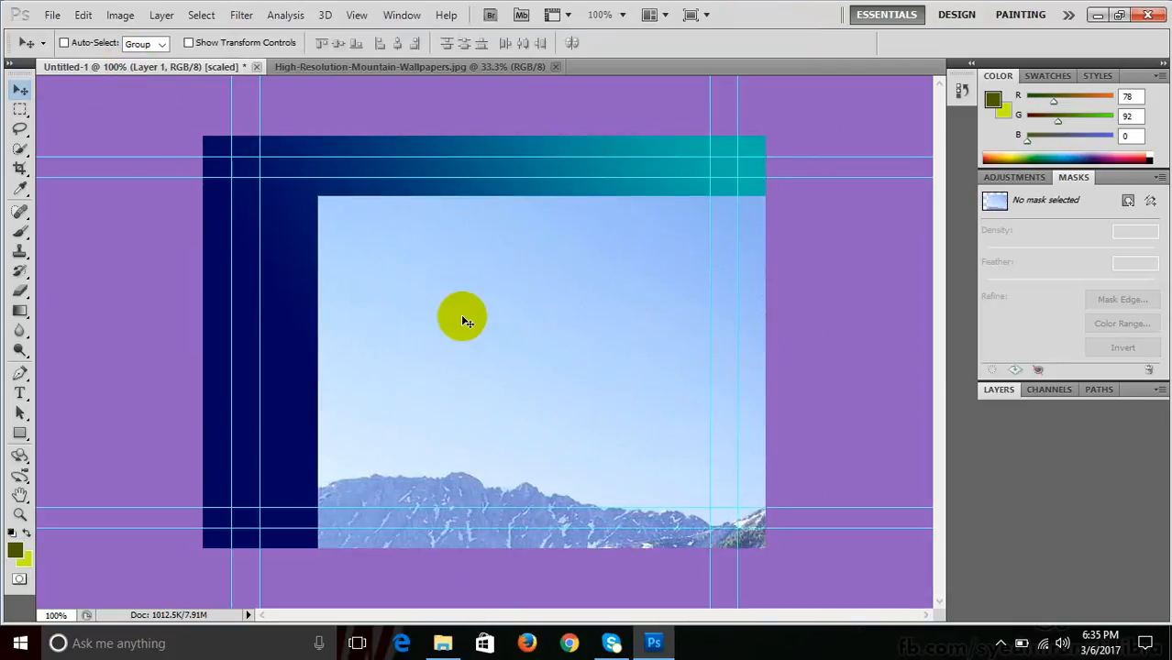
- Free Transform the oversized mountain photo, scaling it down proportionally from its upper-left corner in several passes, and apply the transform
key("ctrl+t")
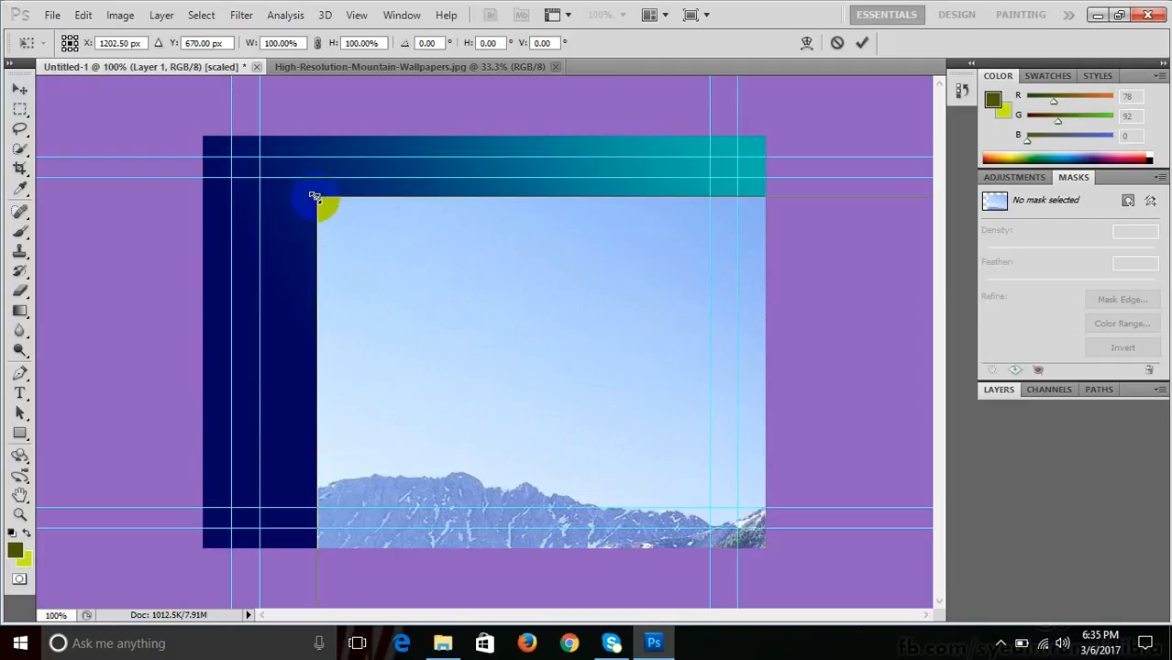
left_click_drag(315, 198, 559, 352)
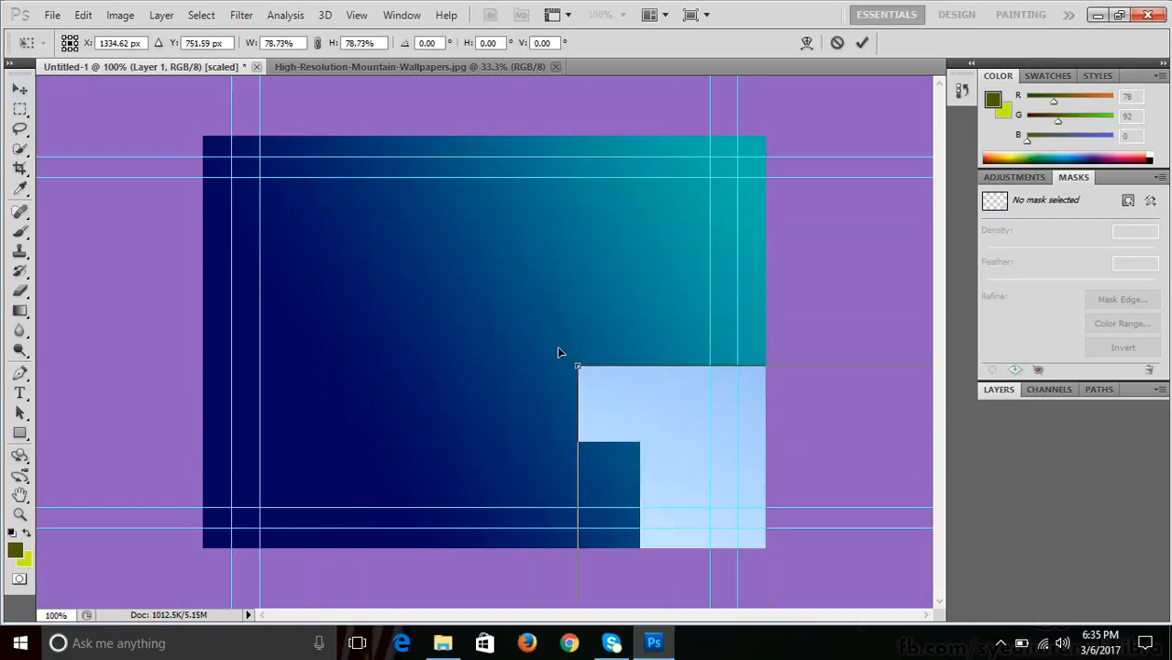
left_click_drag(653, 420, 350, 212)
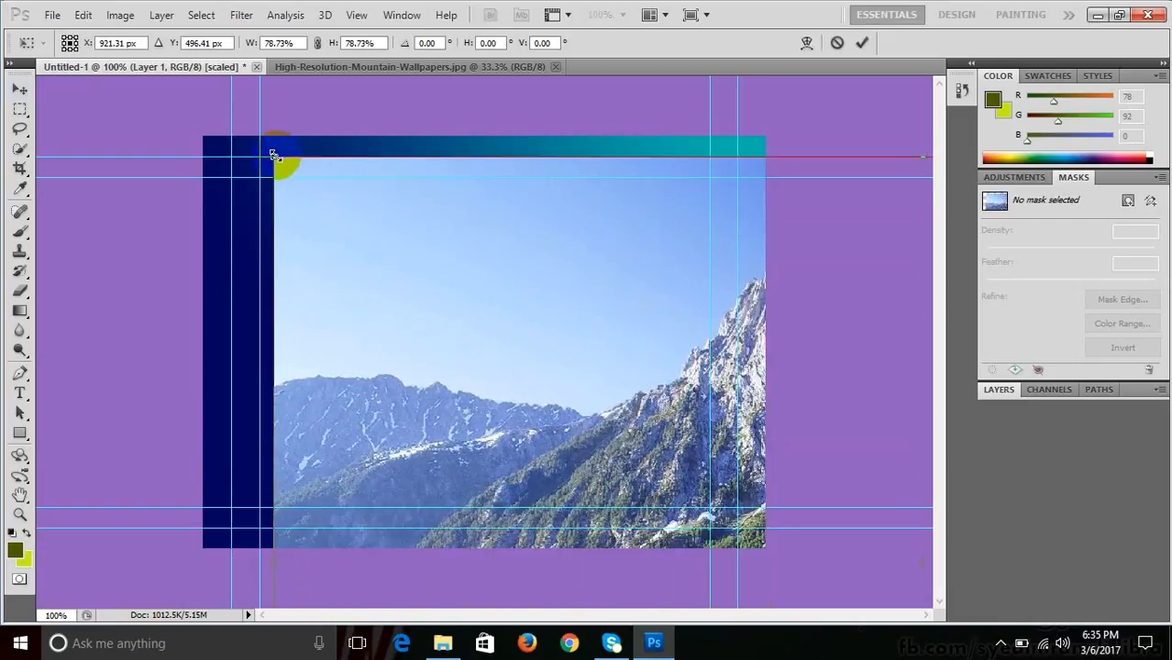
left_click_drag(275, 158, 277, 220)
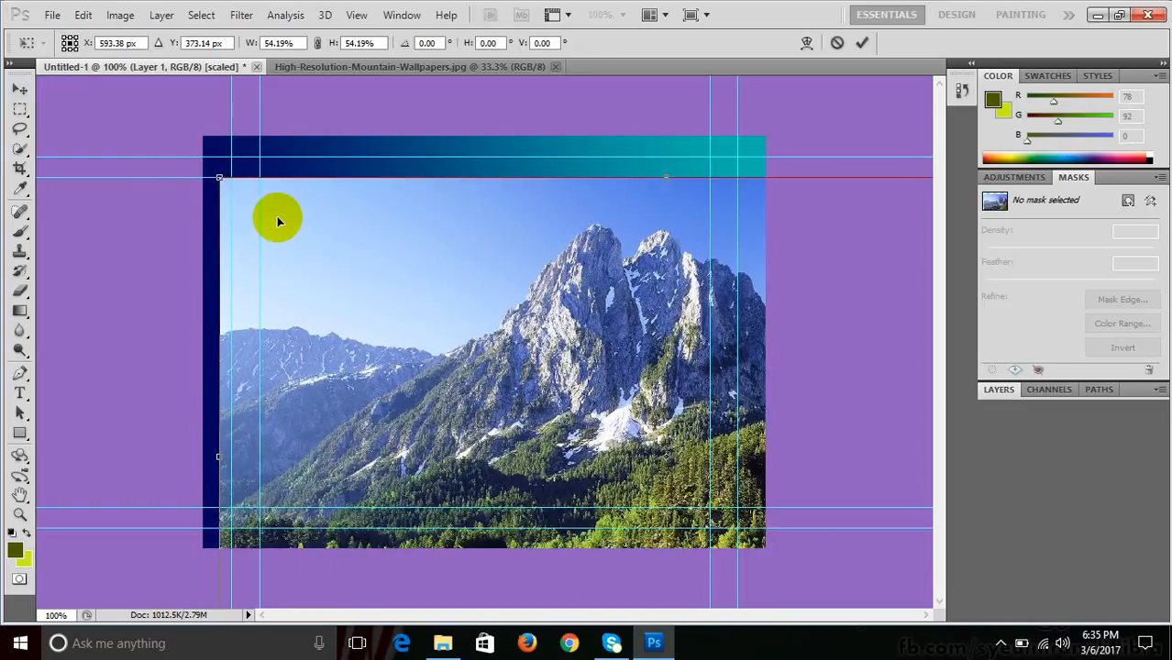
left_click_drag(219, 177, 509, 317)
key("Return")
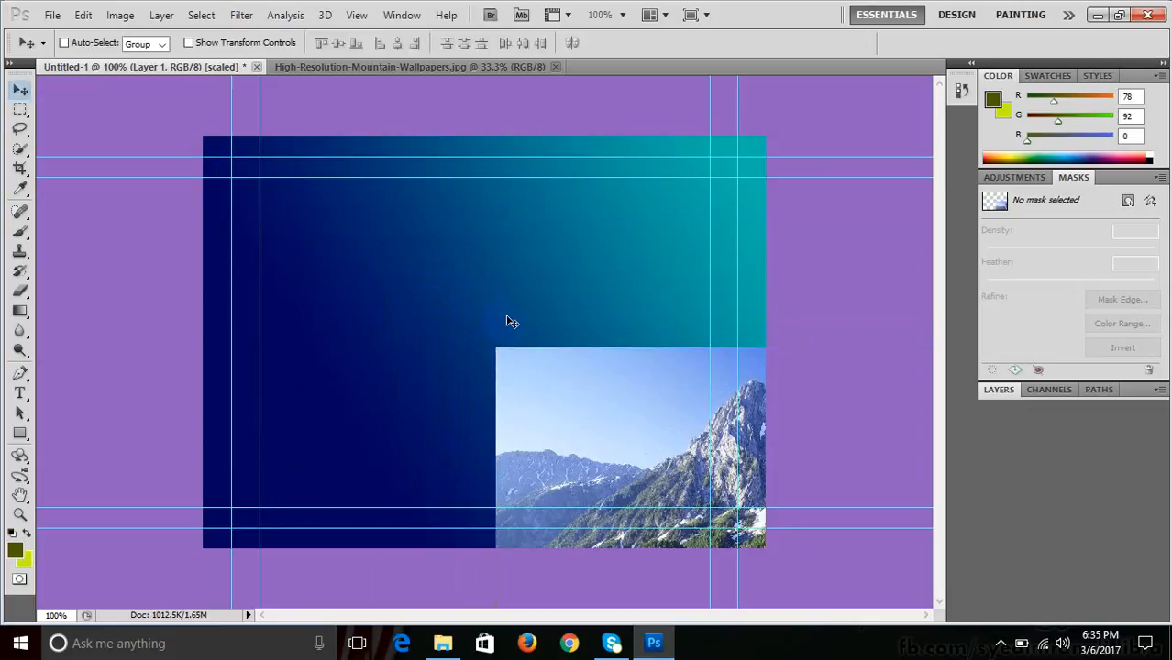
- Scale the mountain photo proportionally to about 62.93% with Free Transform and place it near the centre of the canvas
left_click_drag(578, 381, 323, 221)
key("ctrl+t")
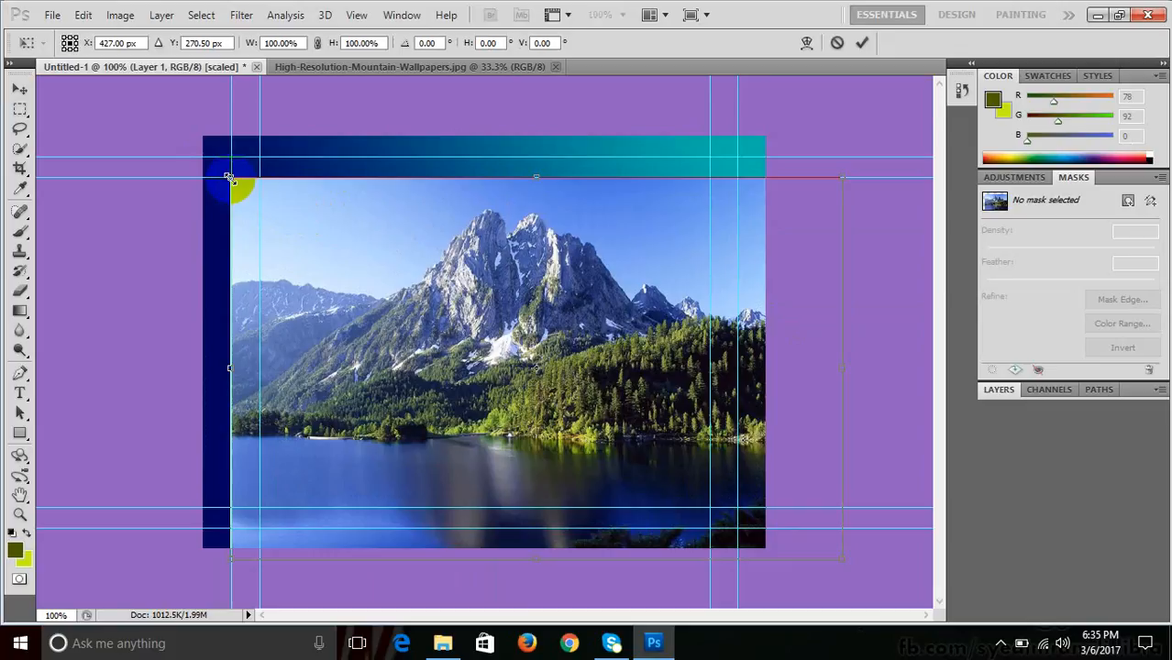
left_click_drag(229, 177, 479, 282)
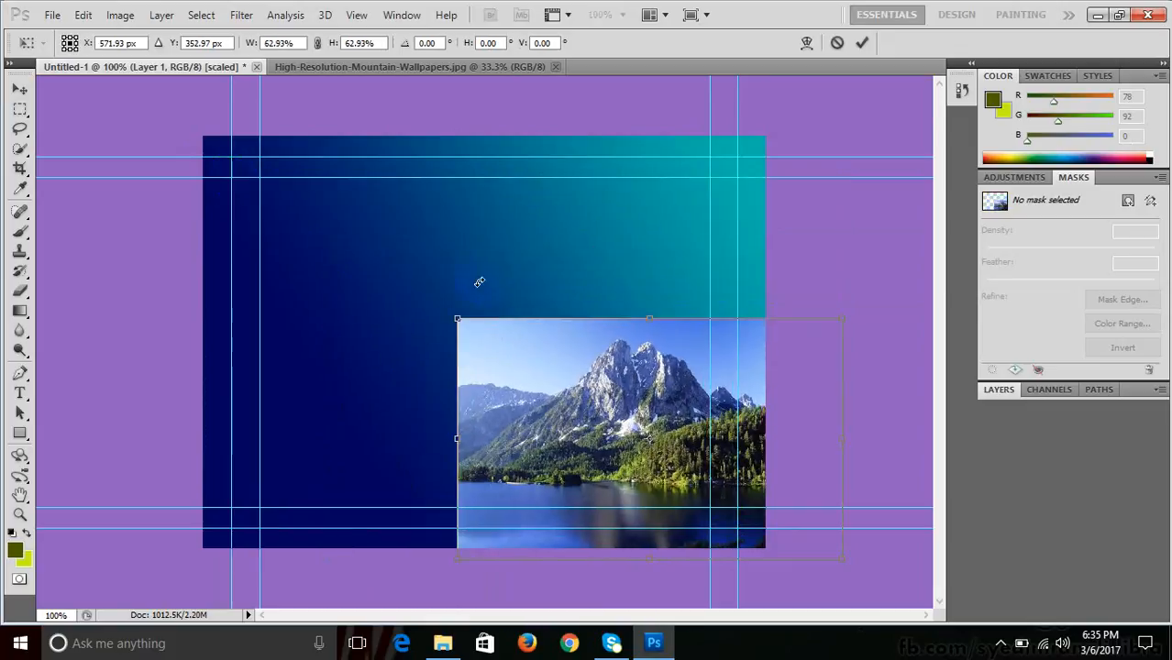
key("Return")
left_click_drag(662, 400, 519, 306)
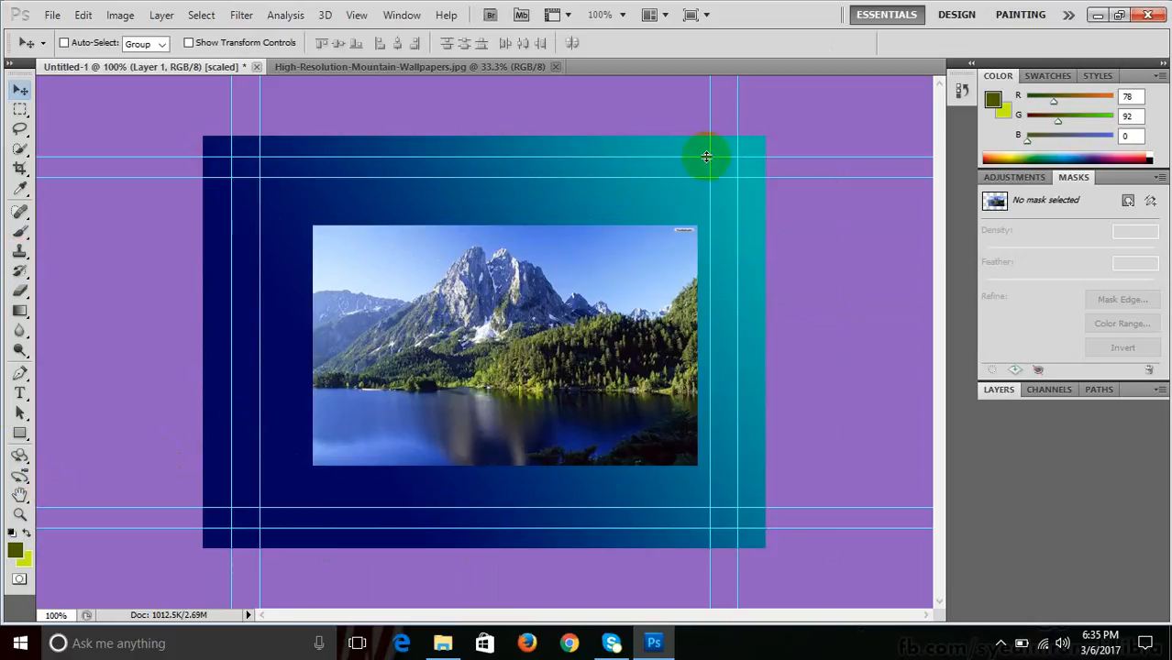
- Make the photo's Layer 1 active, choose the Gradient tool, and show the document's layer list
right_click(504, 323)
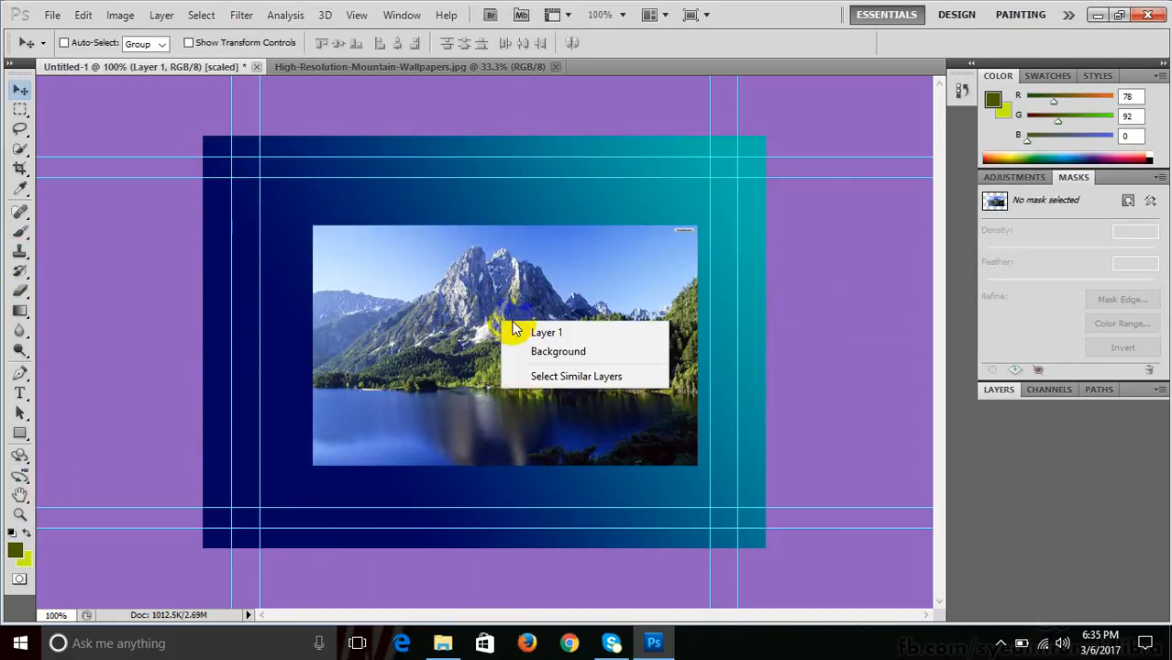
left_click(536, 331)
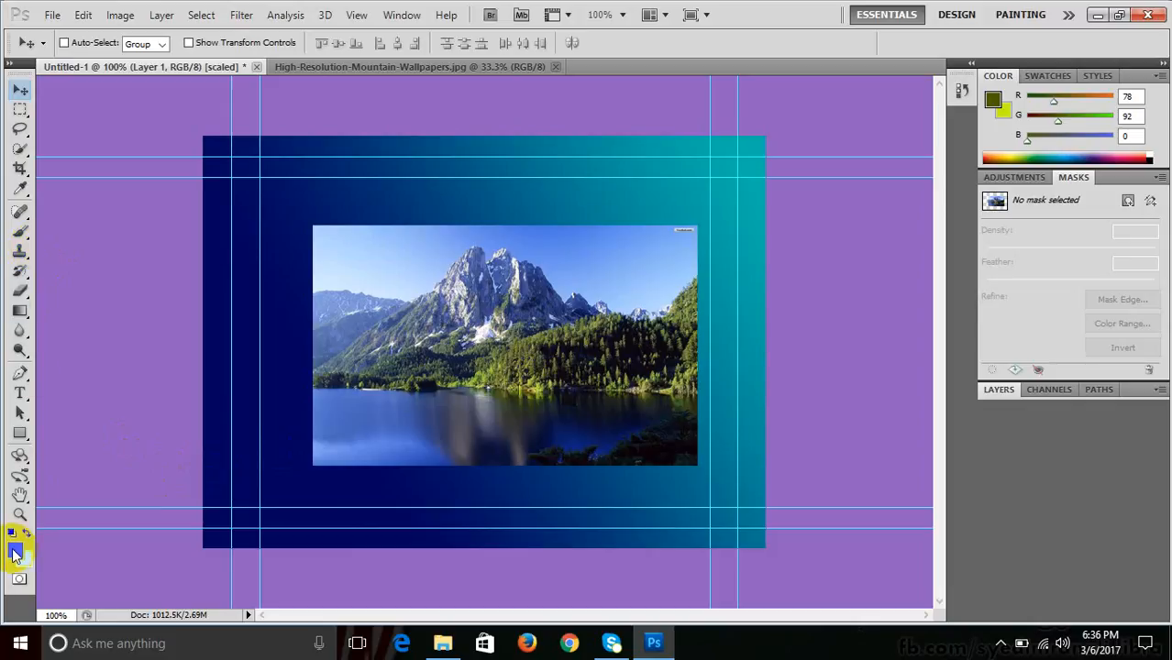
left_click(20, 311)
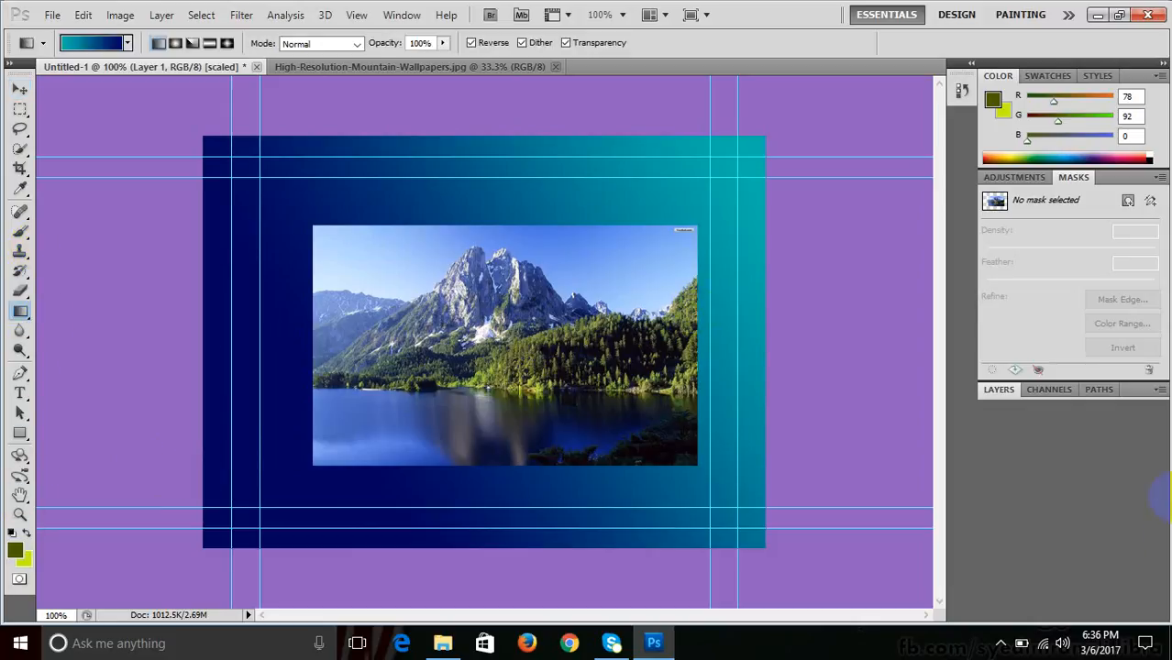
left_click(999, 393)
left_click(997, 394)
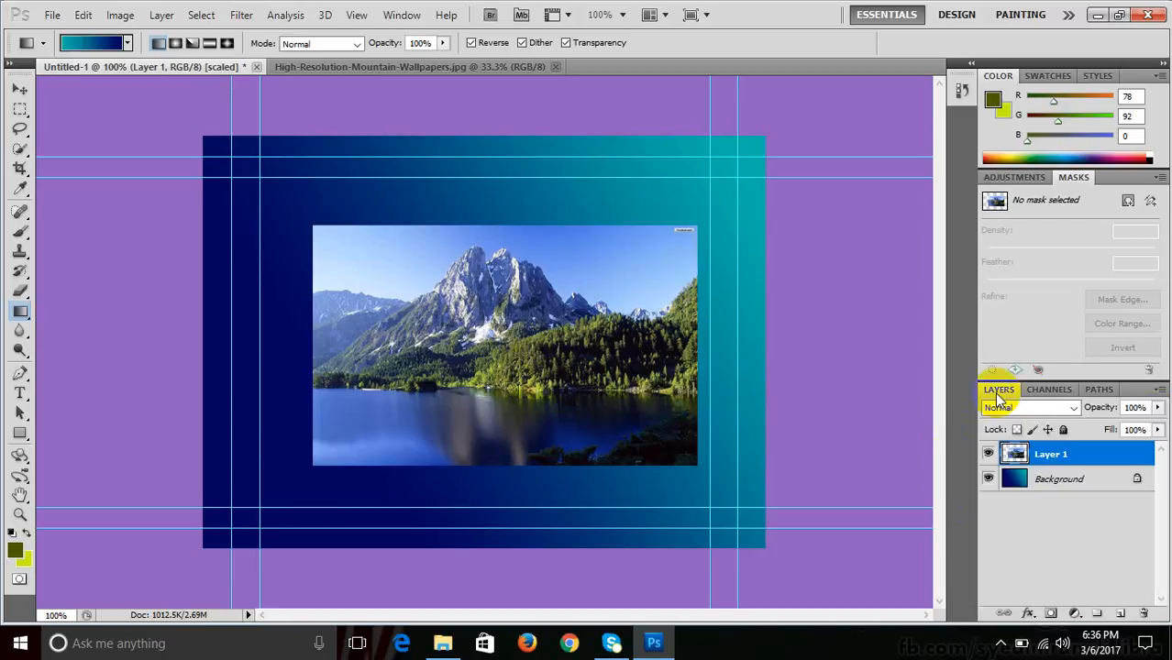
- Try duplicating the Background layer and undo the duplication
left_click(1054, 480)
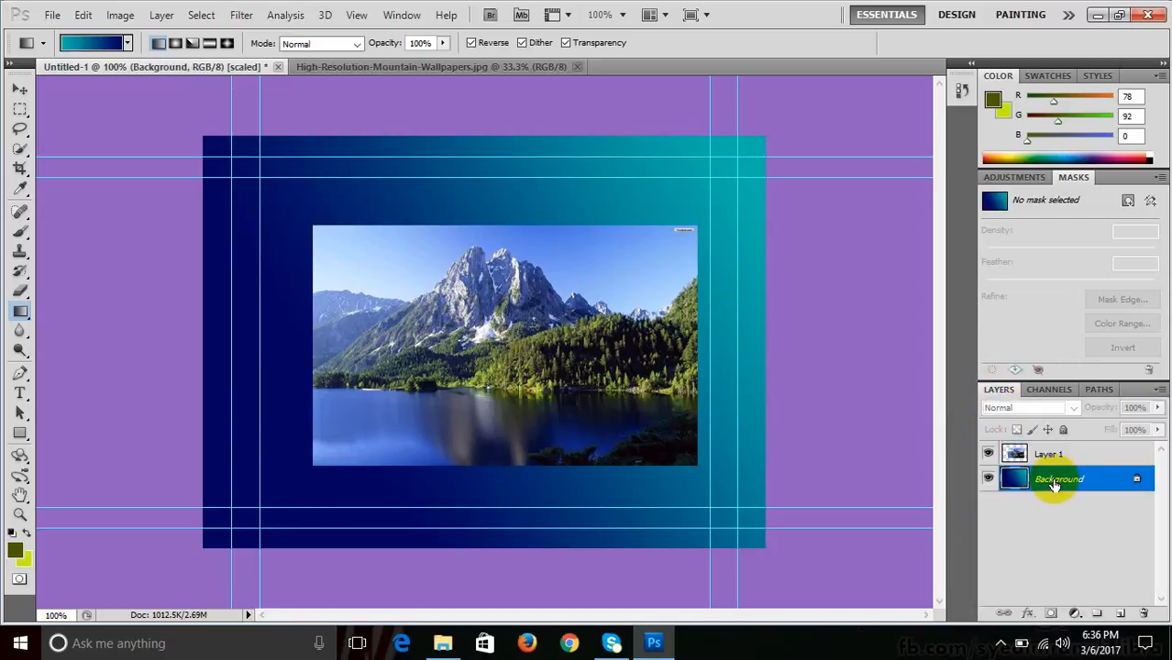
left_click_drag(1055, 486, 1120, 613)
key("ctrl+z")
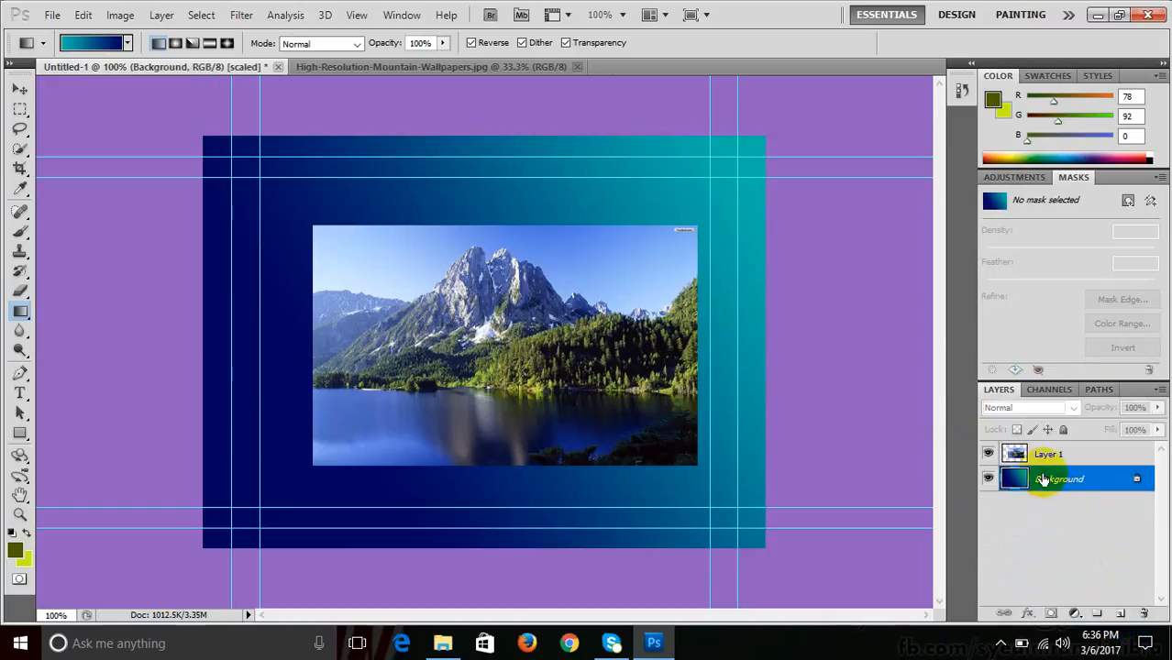
- Delete the Background layer and add a new empty layer beneath the mountain photo's Layer 1
left_click_drag(1048, 484, 1140, 612)
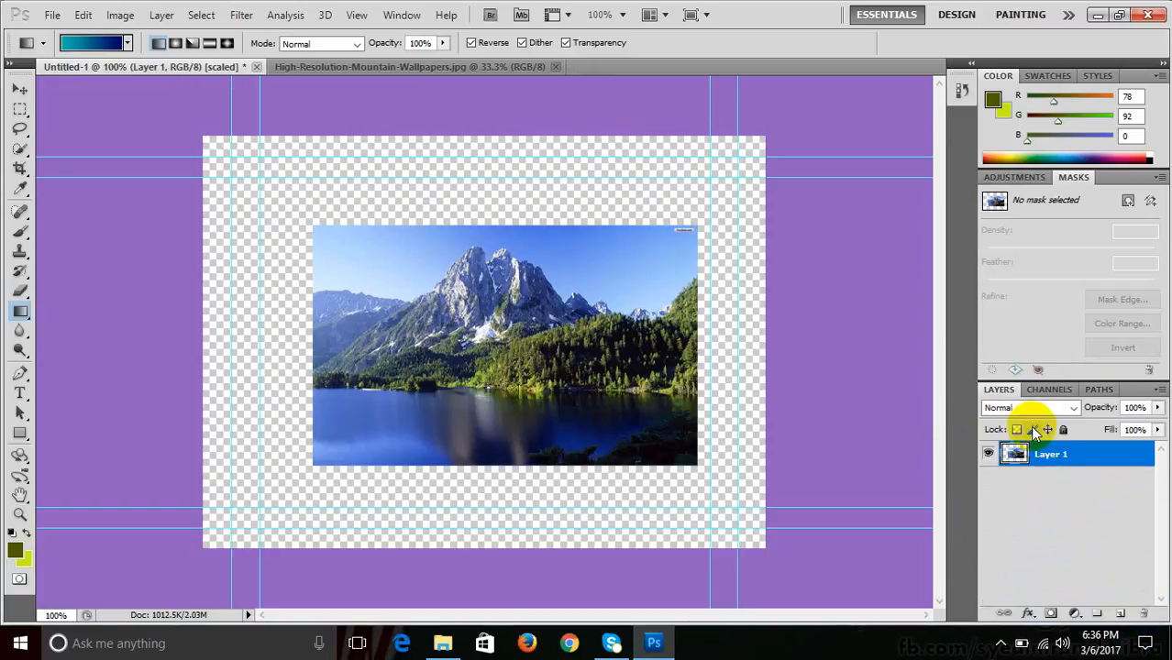
left_click(1120, 612)
left_click_drag(1040, 452, 1040, 496)
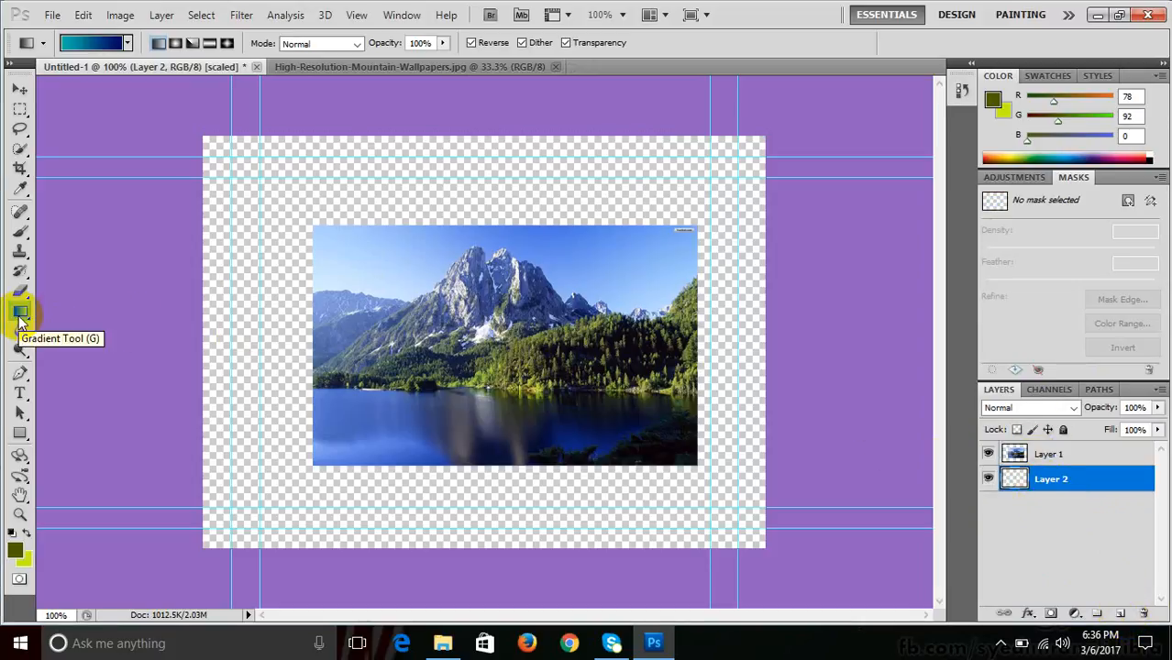
- Choose the rainbow gradient preset and fill Layer 2 diagonally from near the canvas's upper-right corner to its lower left
left_click(127, 43)
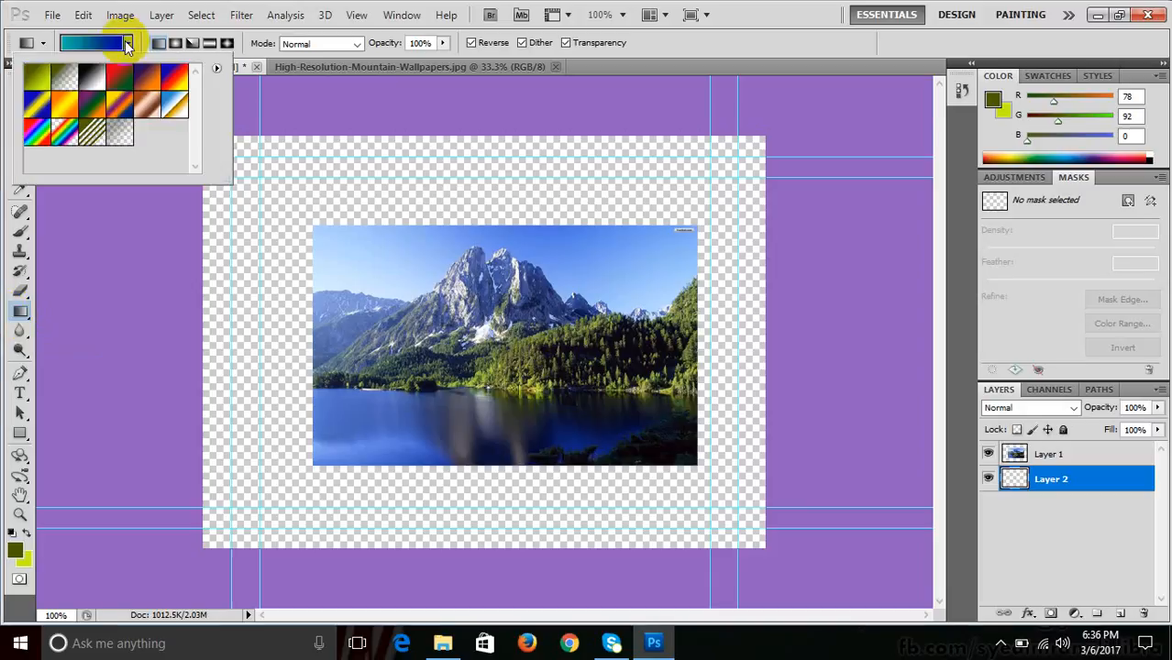
left_click(64, 104)
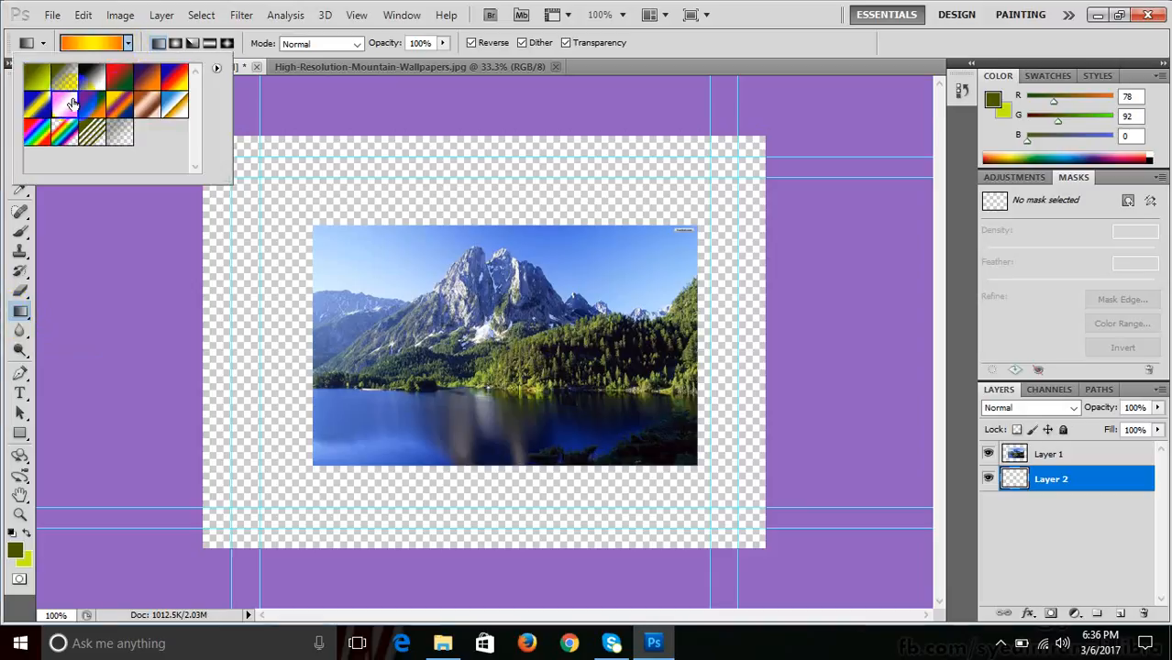
left_click(178, 84)
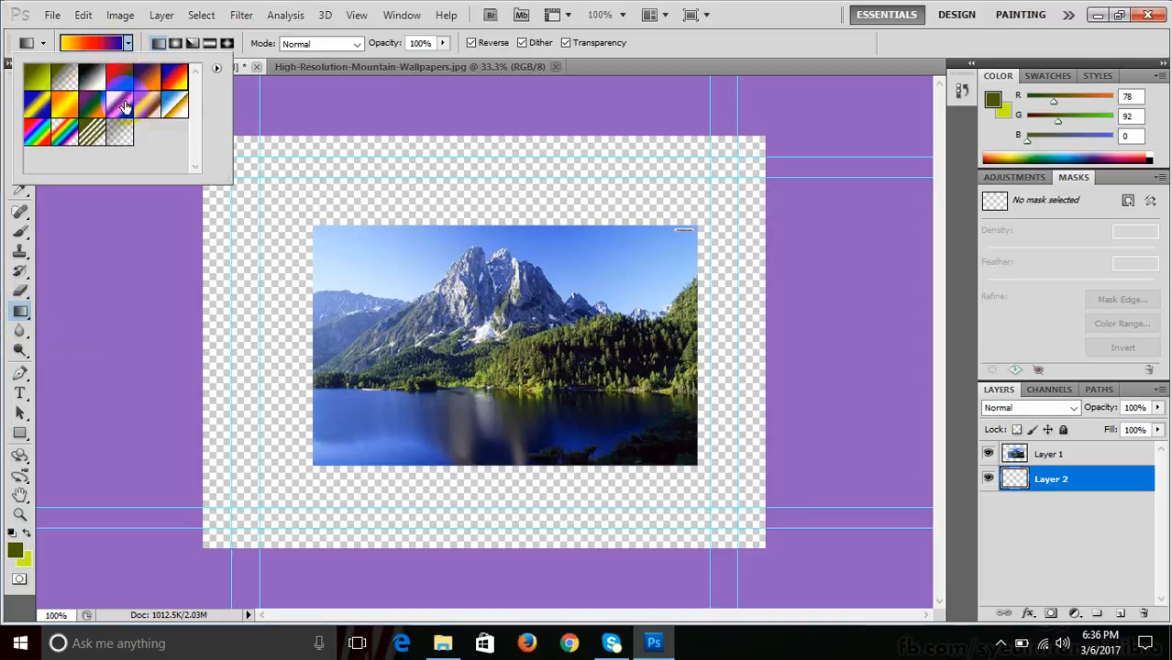
left_click(38, 139)
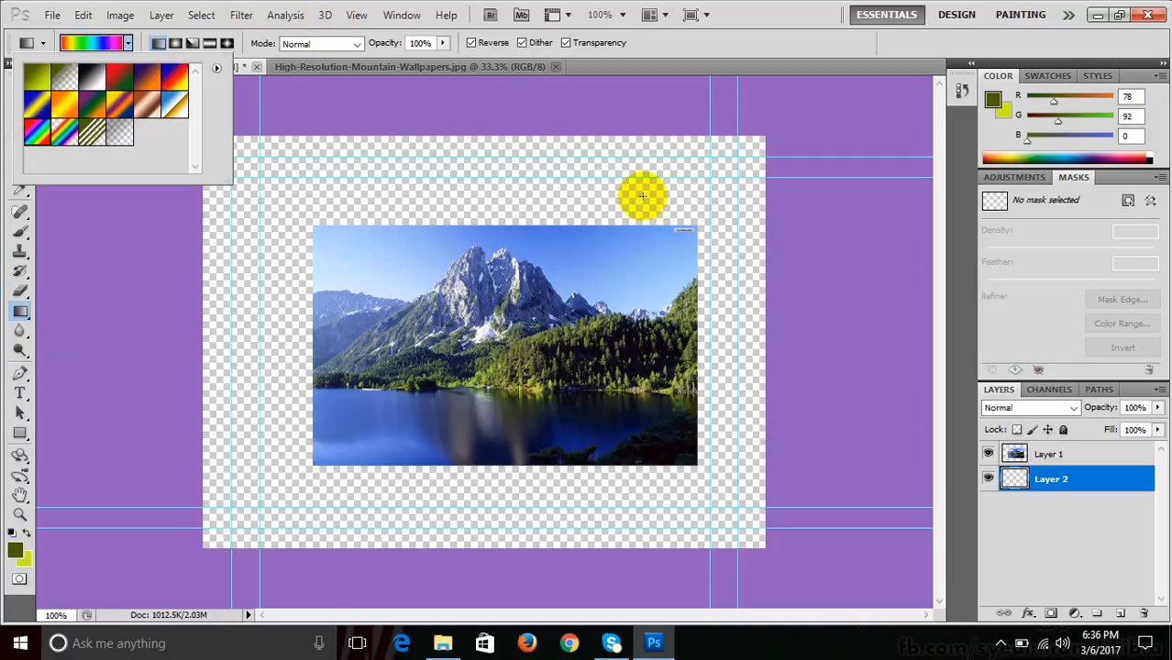
left_click(785, 17)
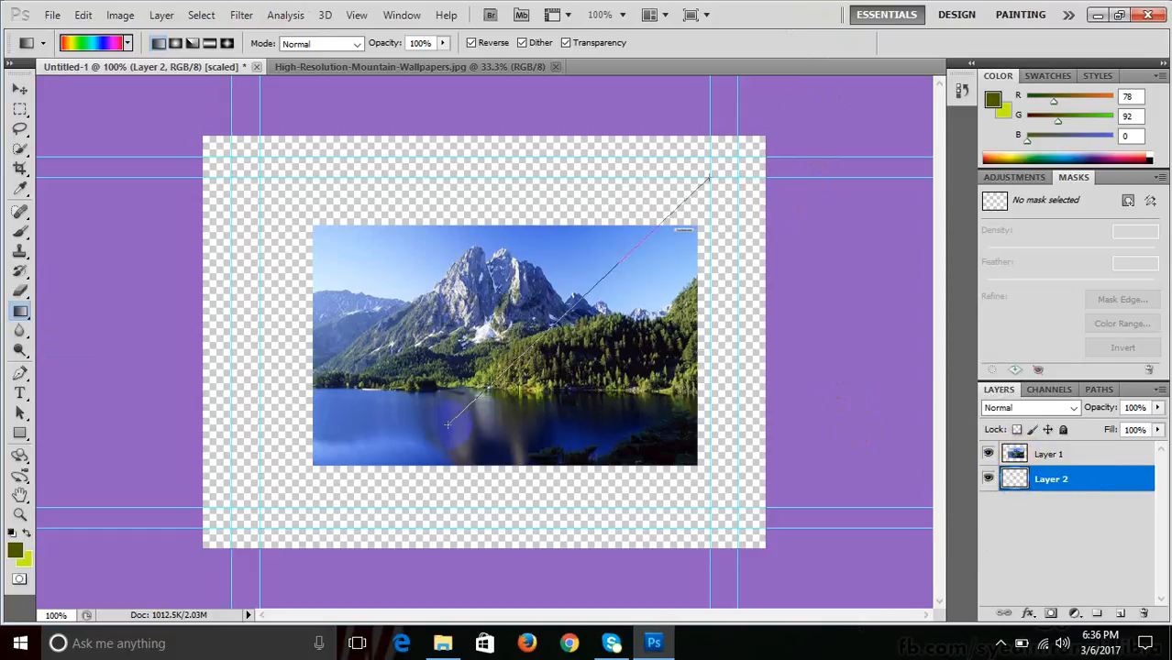
left_click_drag(336, 445, 273, 486)
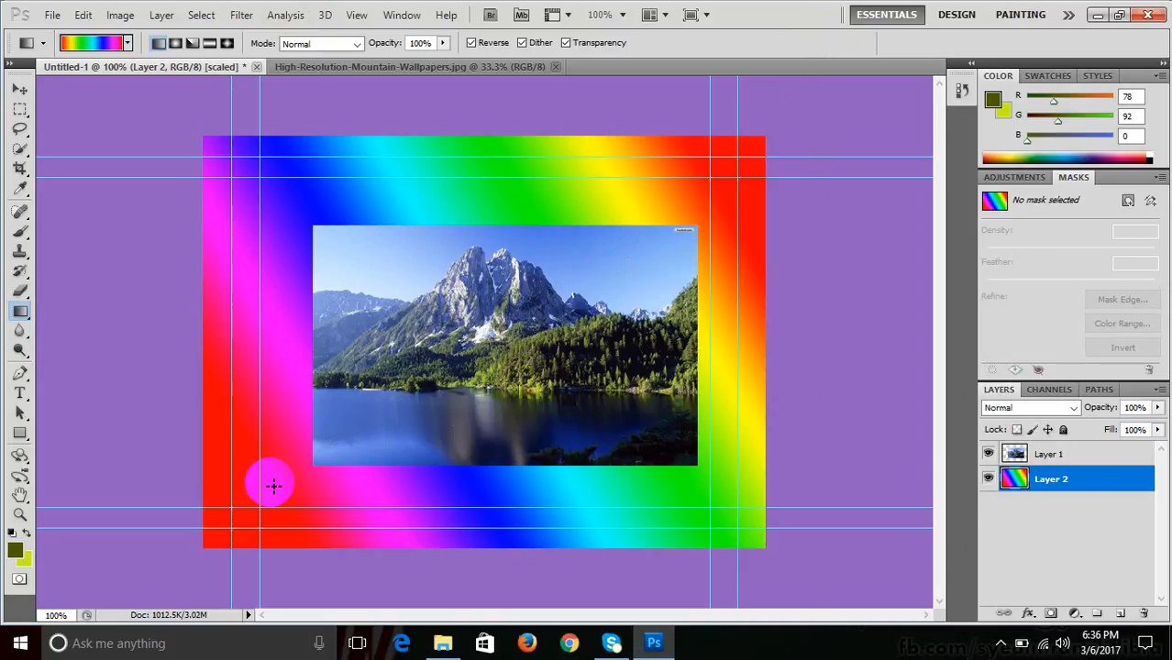
- Select Layer 1 and move the mountain photo slightly up and to the left with the Move tool
left_click(1018, 453)
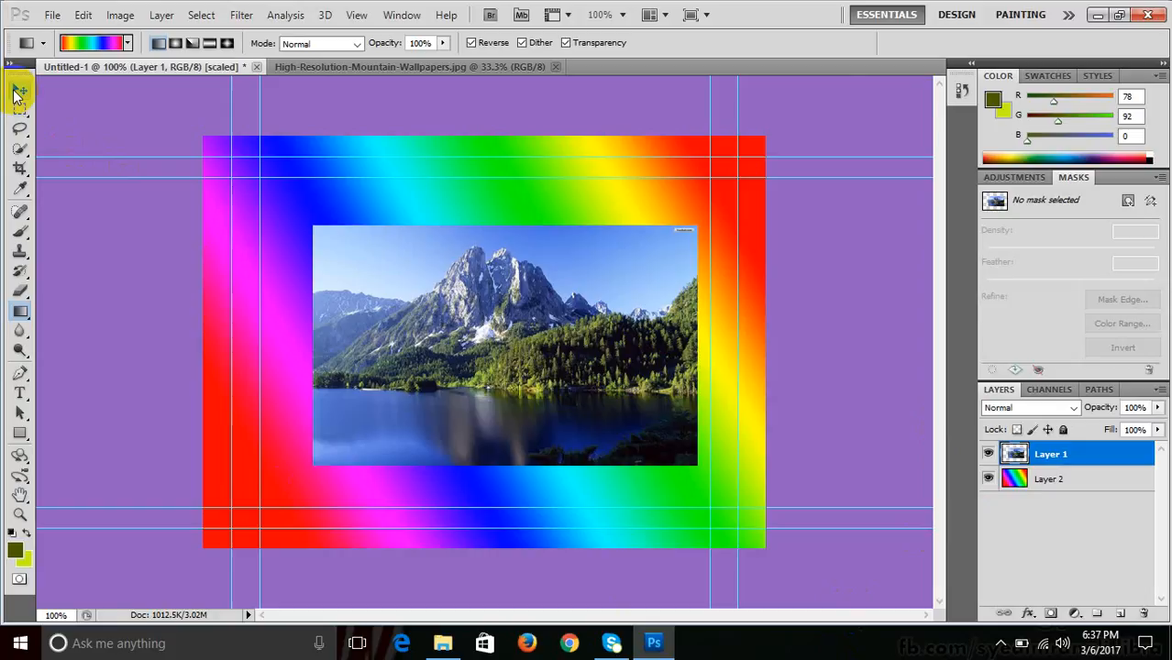
left_click(18, 92)
left_click_drag(508, 332, 495, 317)
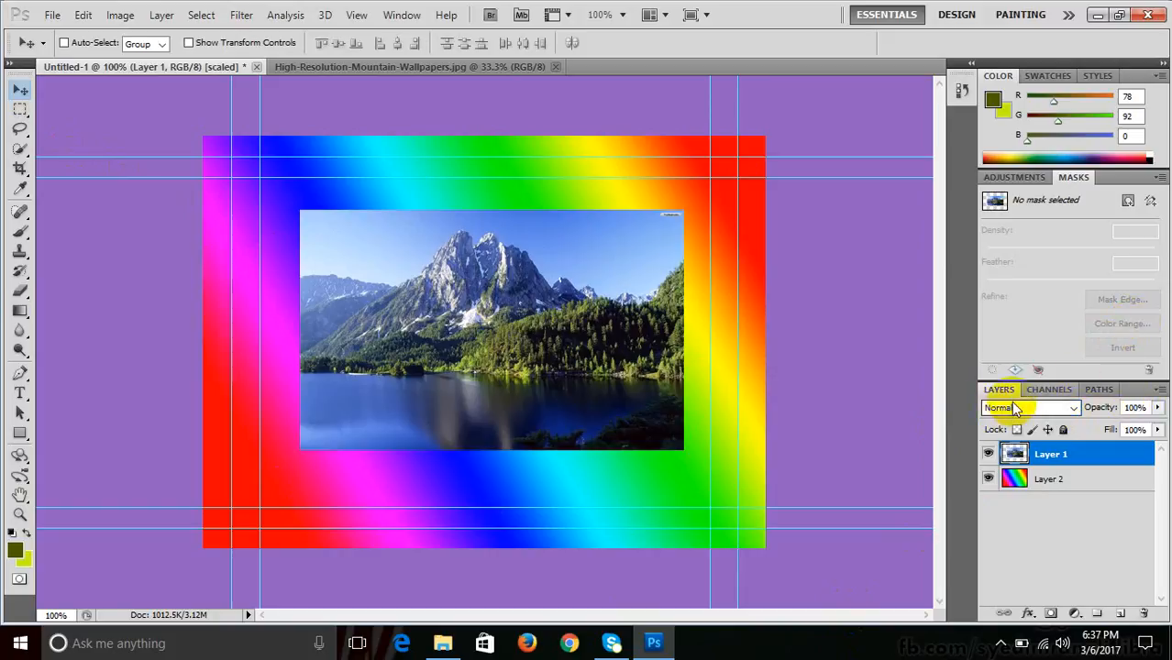
- Set Layer 1's blend mode to Luminosity and move the photo over different parts of the rainbow gradient
left_click(1073, 406)
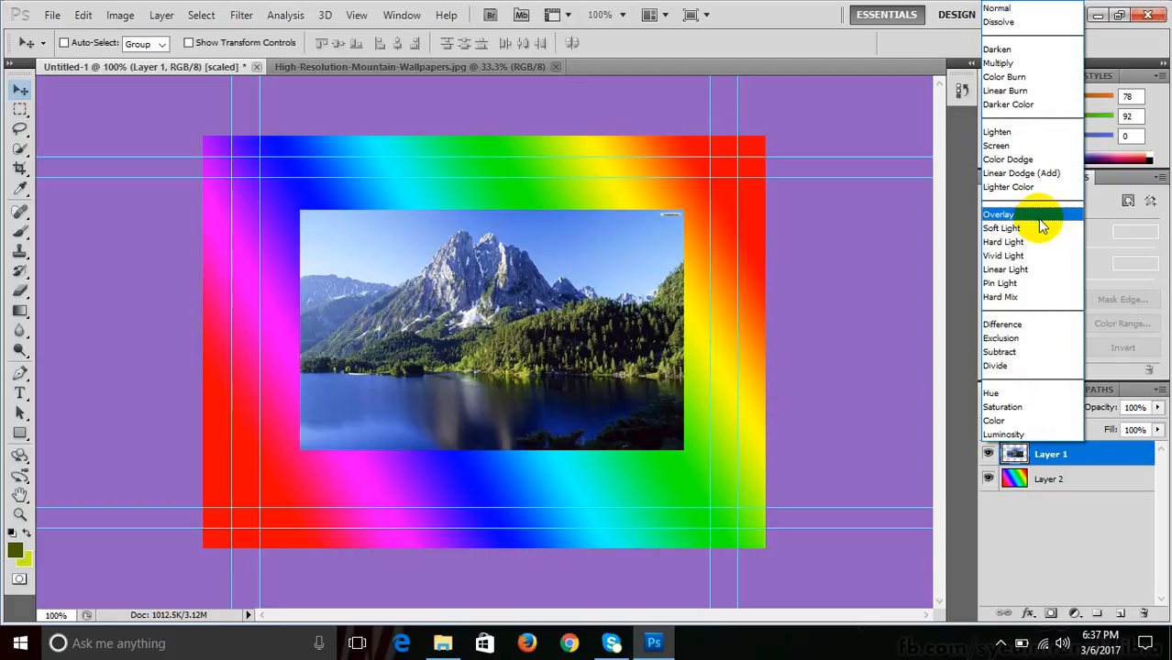
left_click(1035, 436)
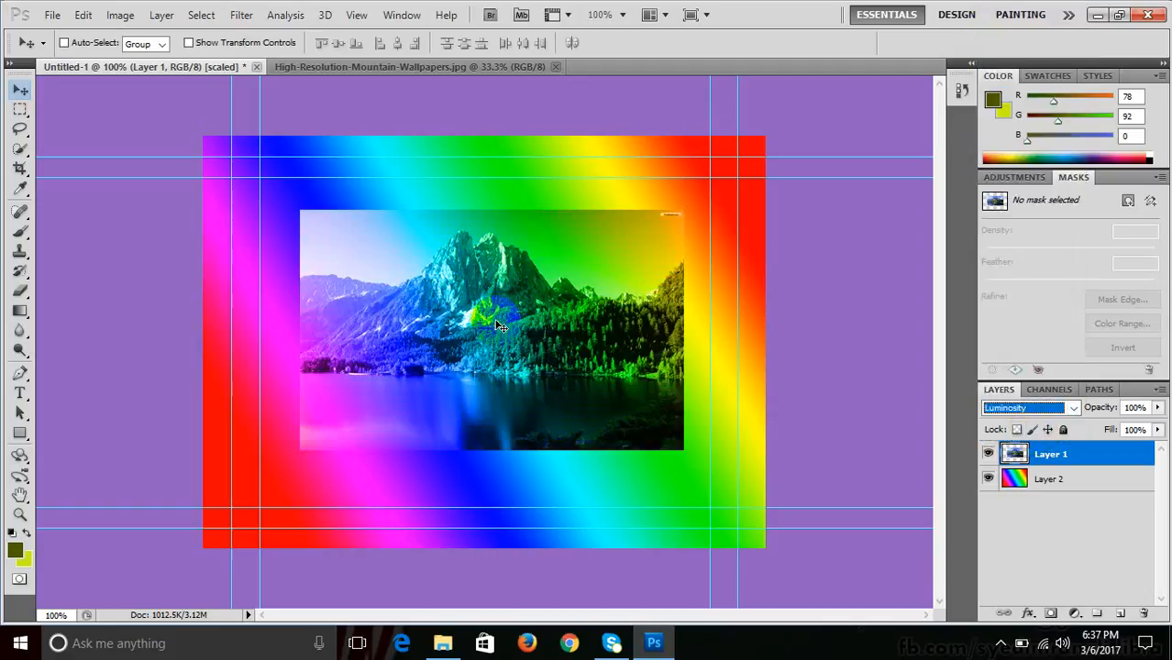
left_click_drag(500, 328, 470, 356)
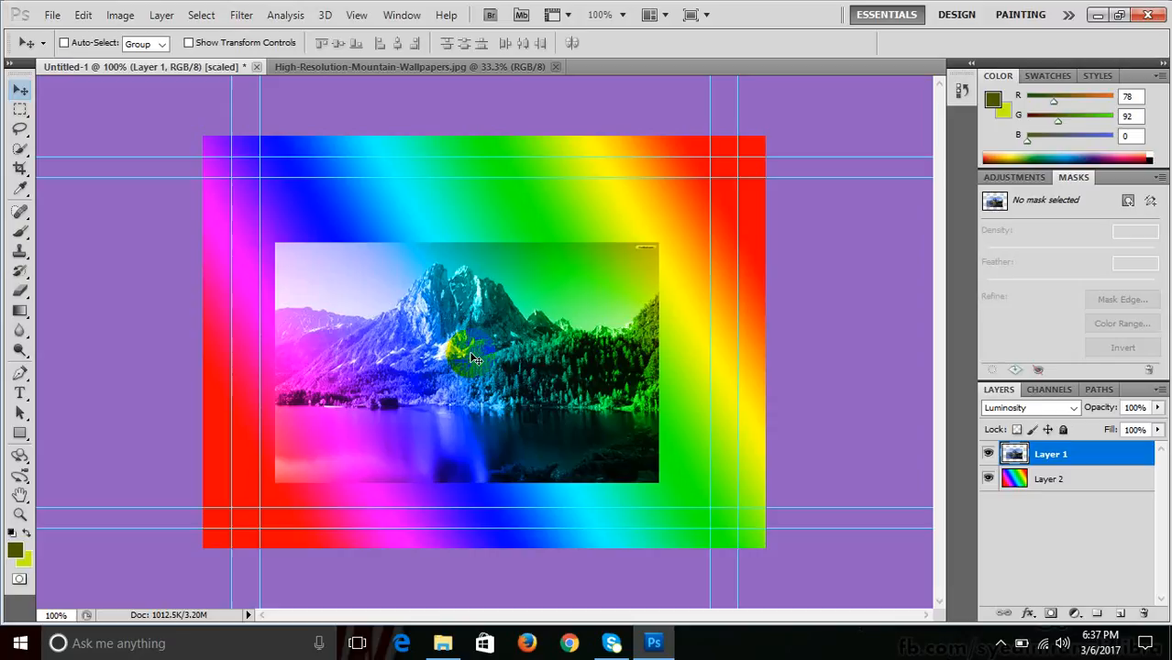
left_click_drag(473, 357, 494, 280)
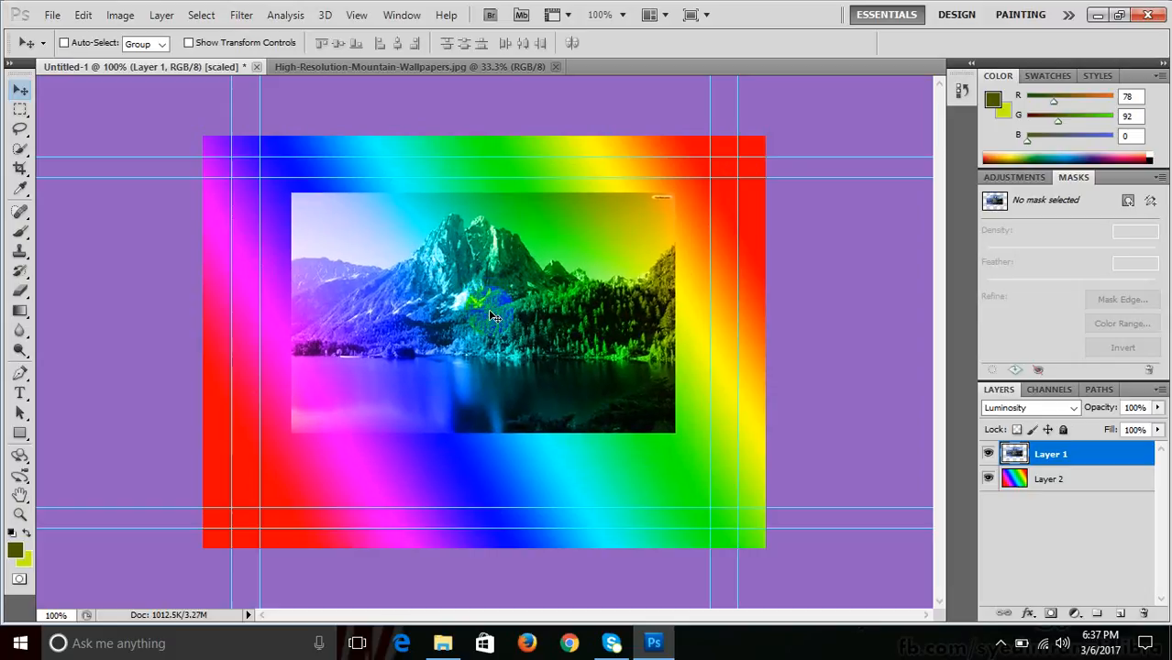
- Select Layer 2 and set the foreground color to the deep blue 0009c2
left_click(1009, 475)
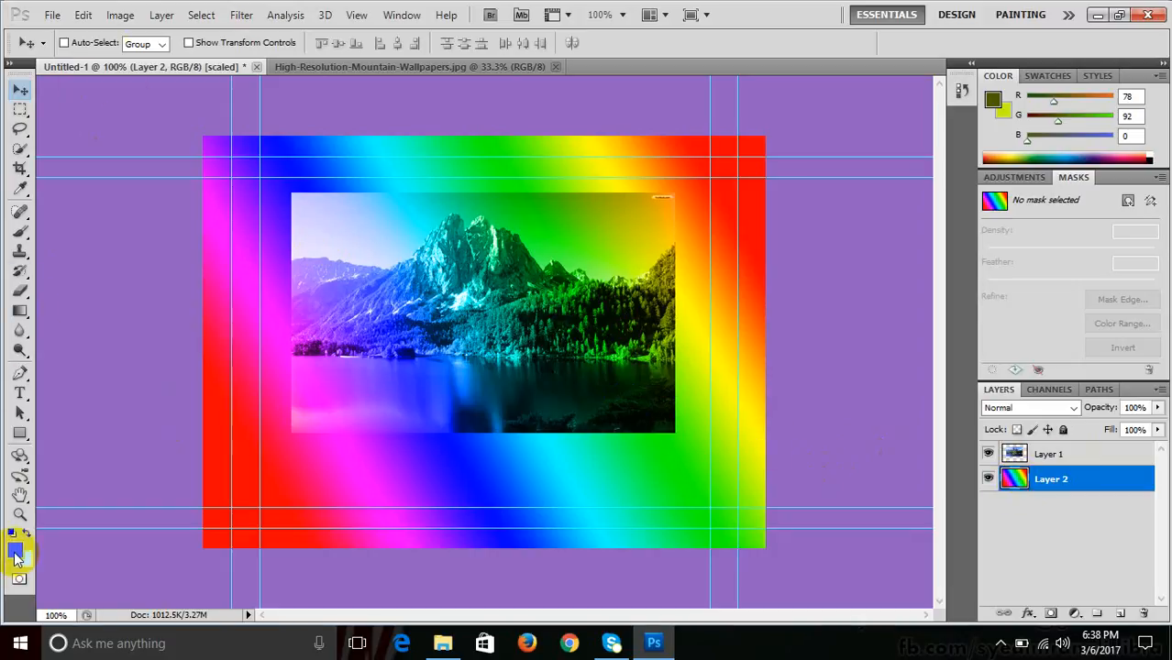
left_click(13, 549)
left_click(567, 299)
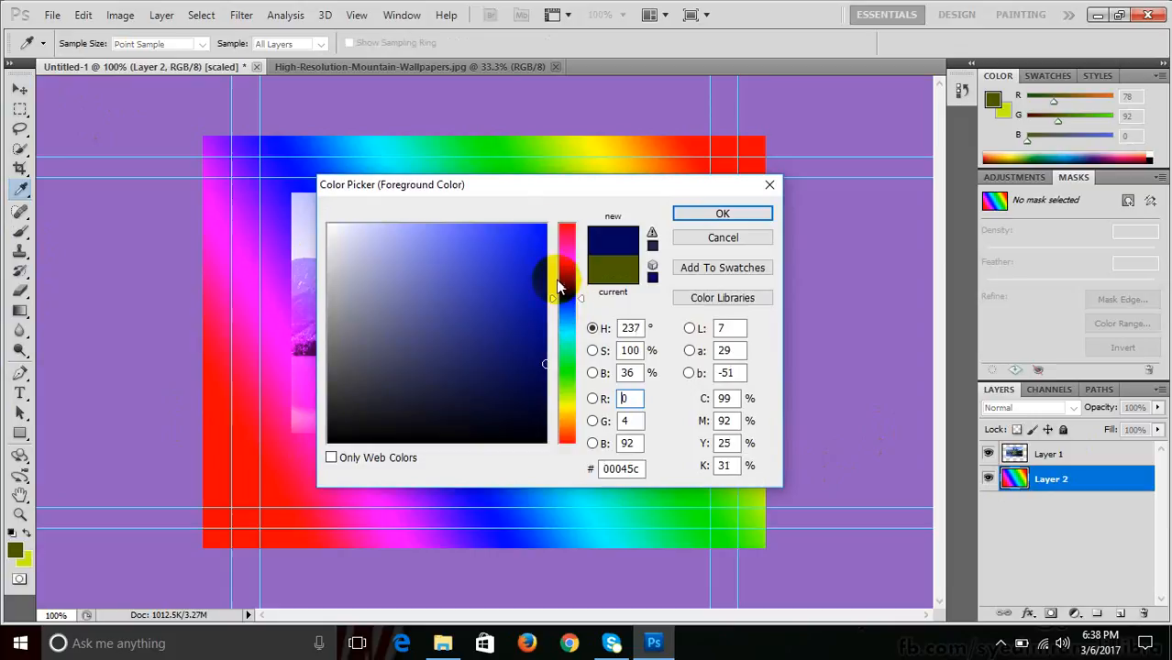
mouse_move(541, 232)
left_mouse_down()
mouse_move(532, 236)
mouse_move(548, 276)
left_mouse_up()
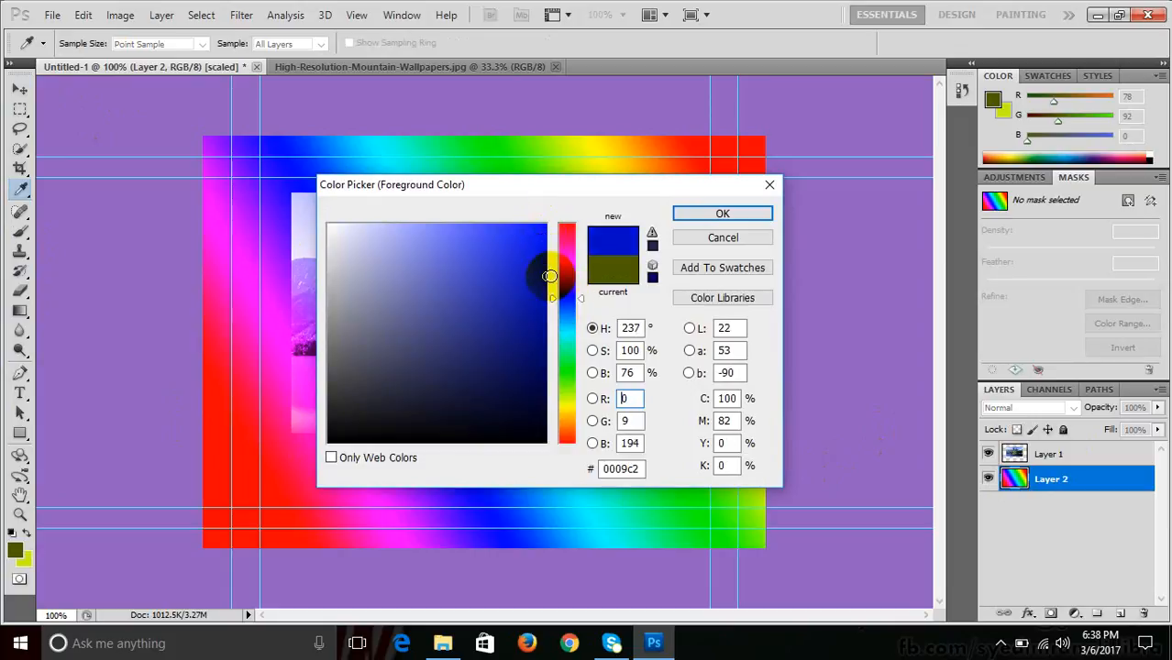
left_click(722, 213)
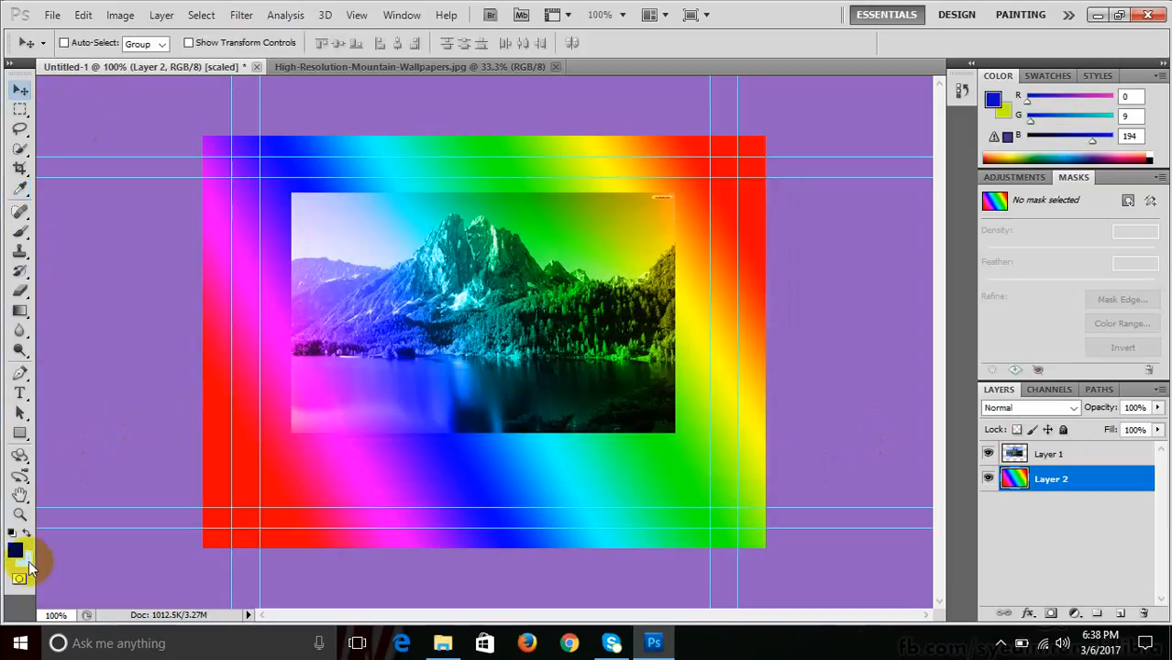
- Set the background color to the teal 00cec2
left_click(28, 563)
left_click(568, 345)
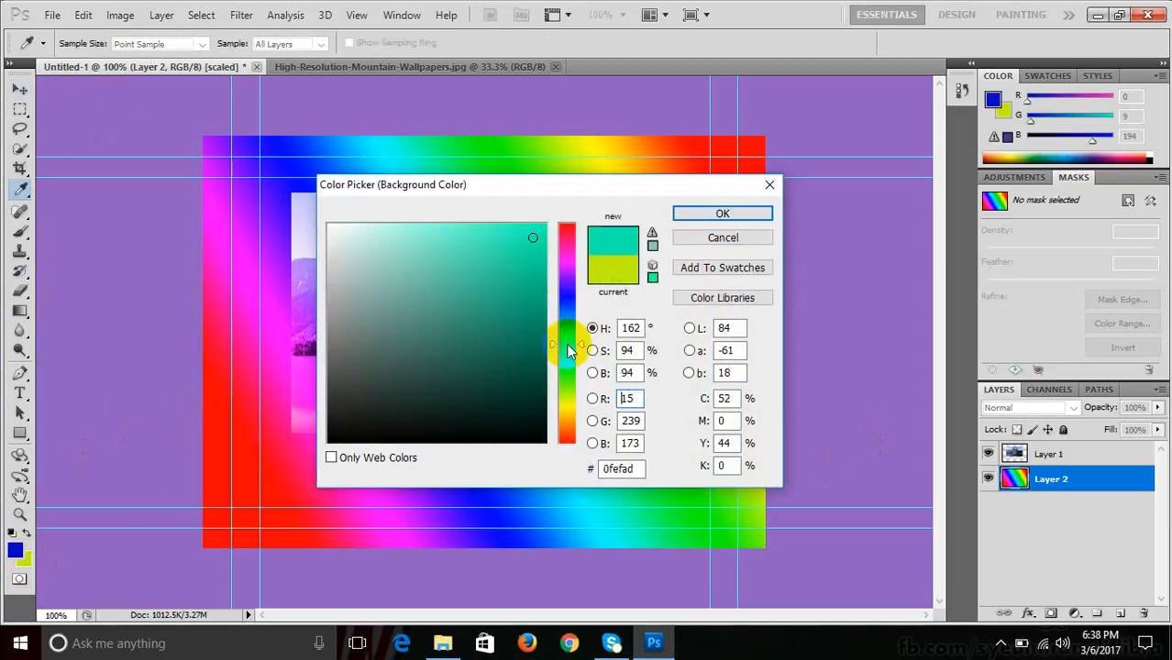
left_click(525, 274)
left_click(561, 336)
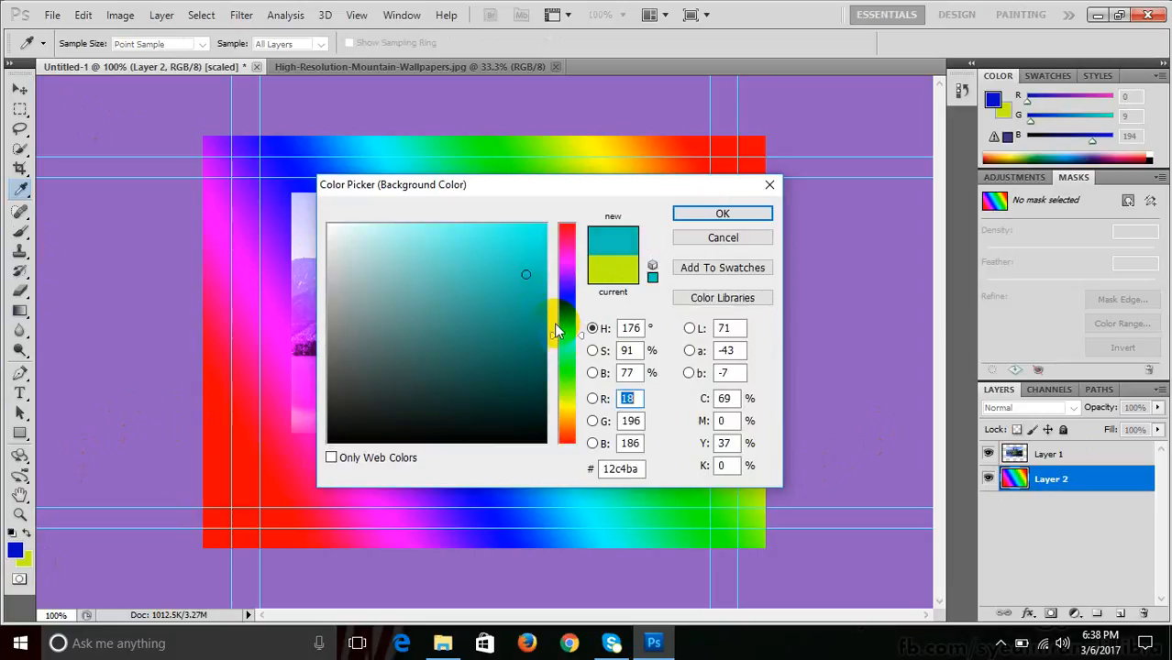
left_click_drag(535, 241, 543, 265)
left_click(722, 217)
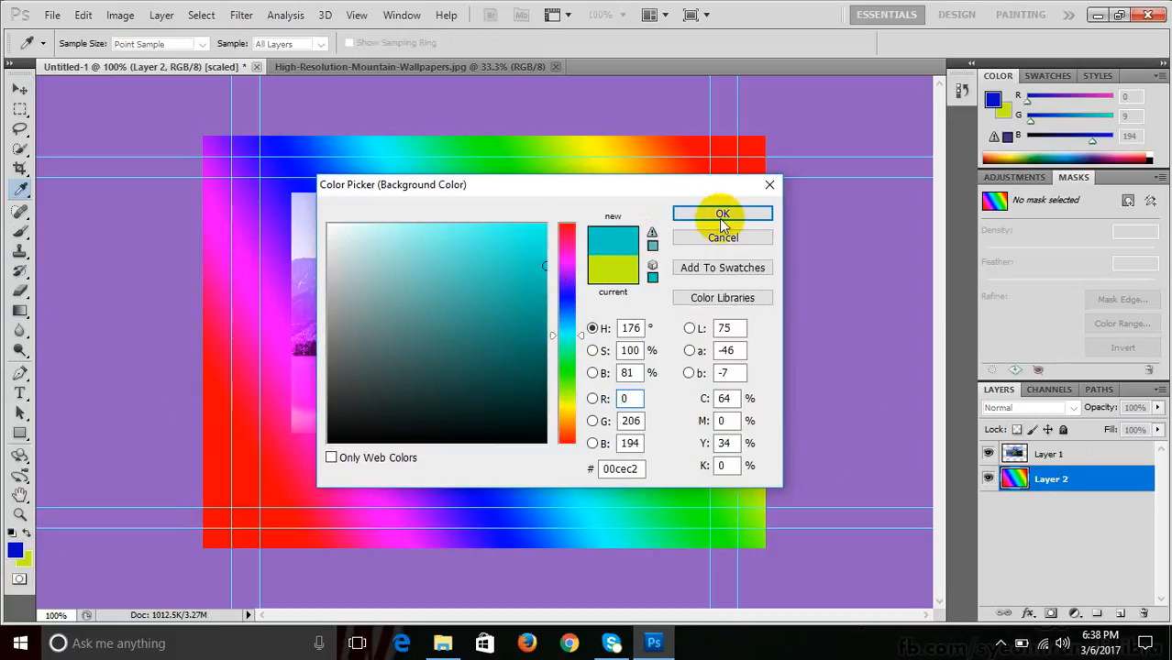
- Fill Layer 2 with the foreground-to-background gradient diagonally from upper right to lower left, and again from lower left to upper right
left_click(19, 310)
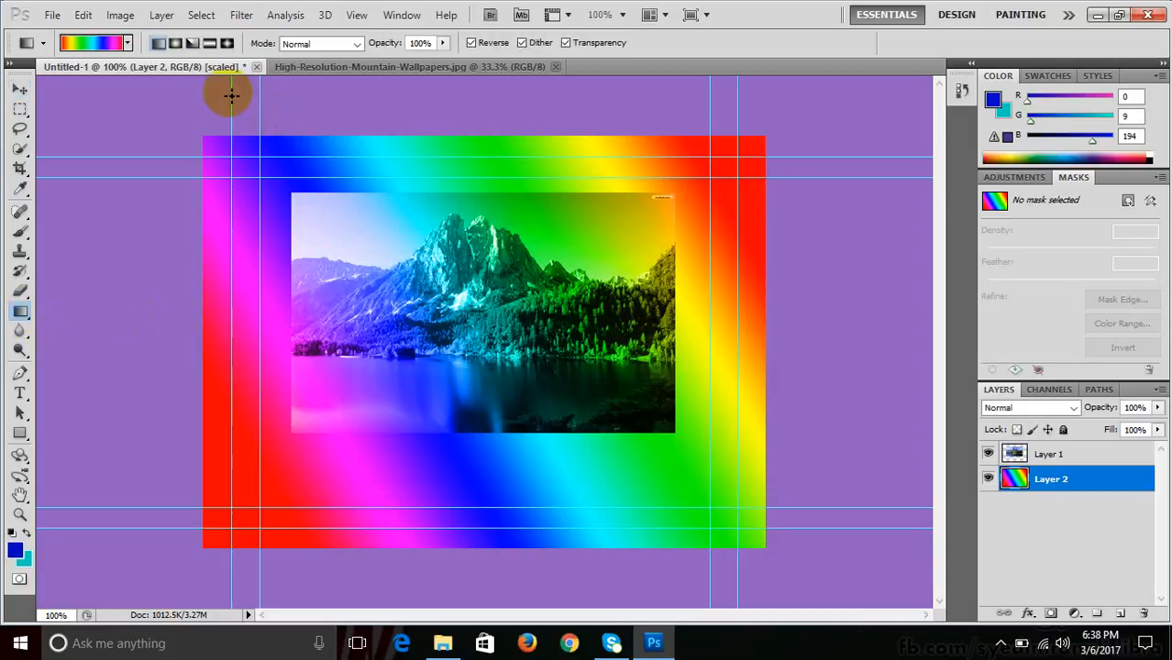
left_click(127, 43)
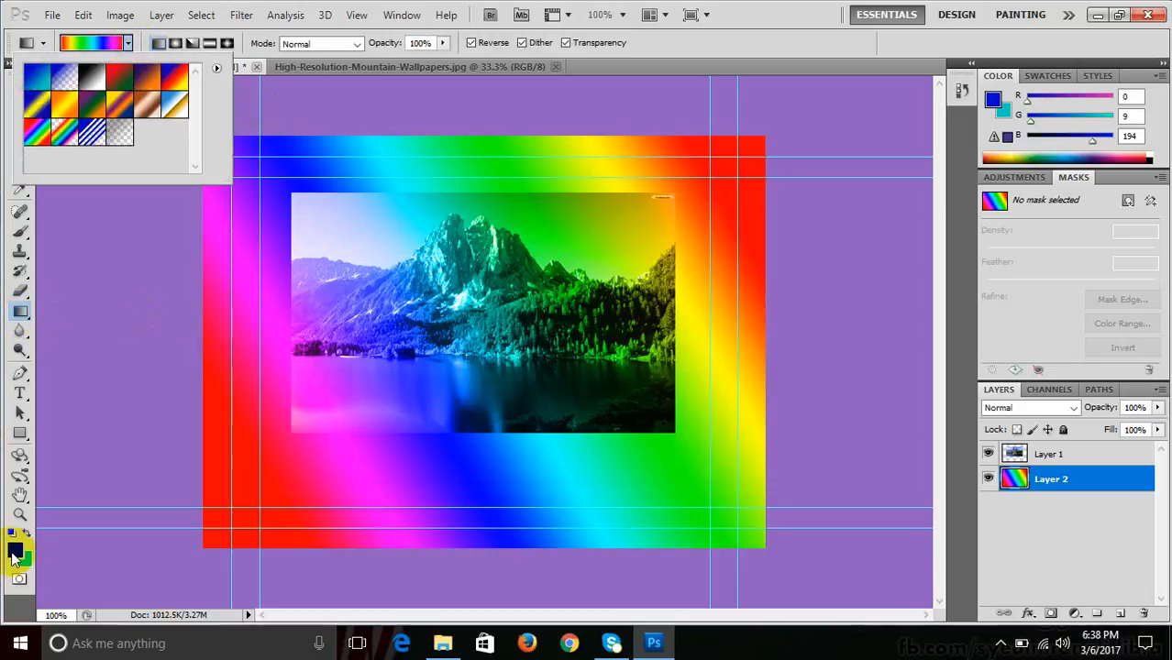
left_click(37, 78)
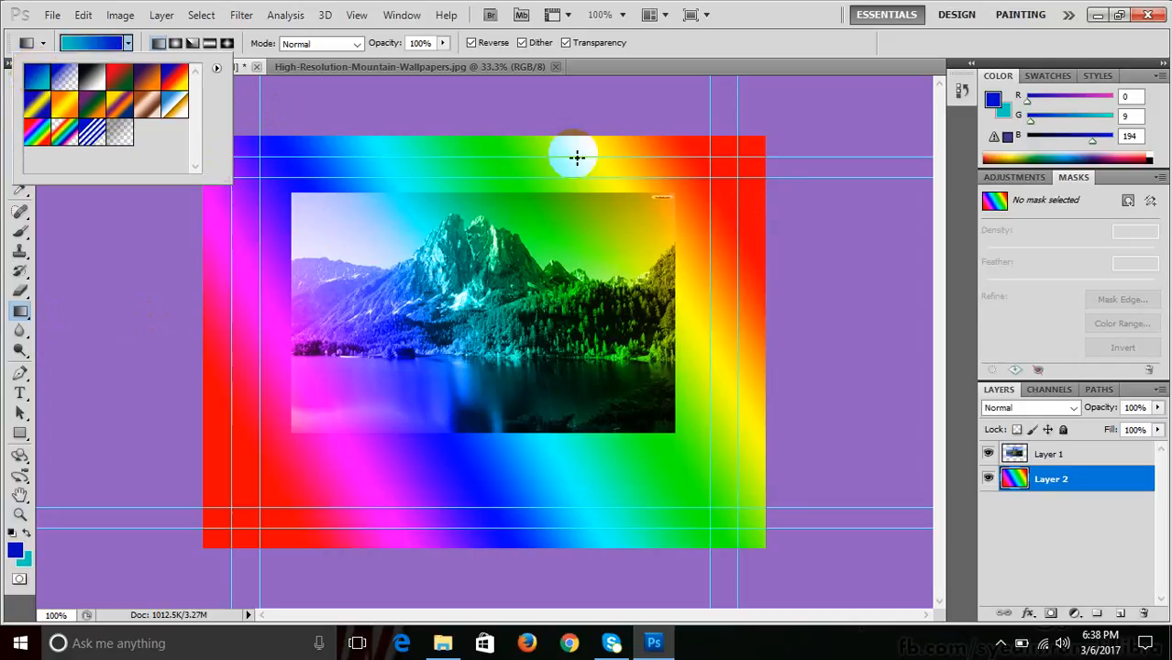
left_click(761, 18)
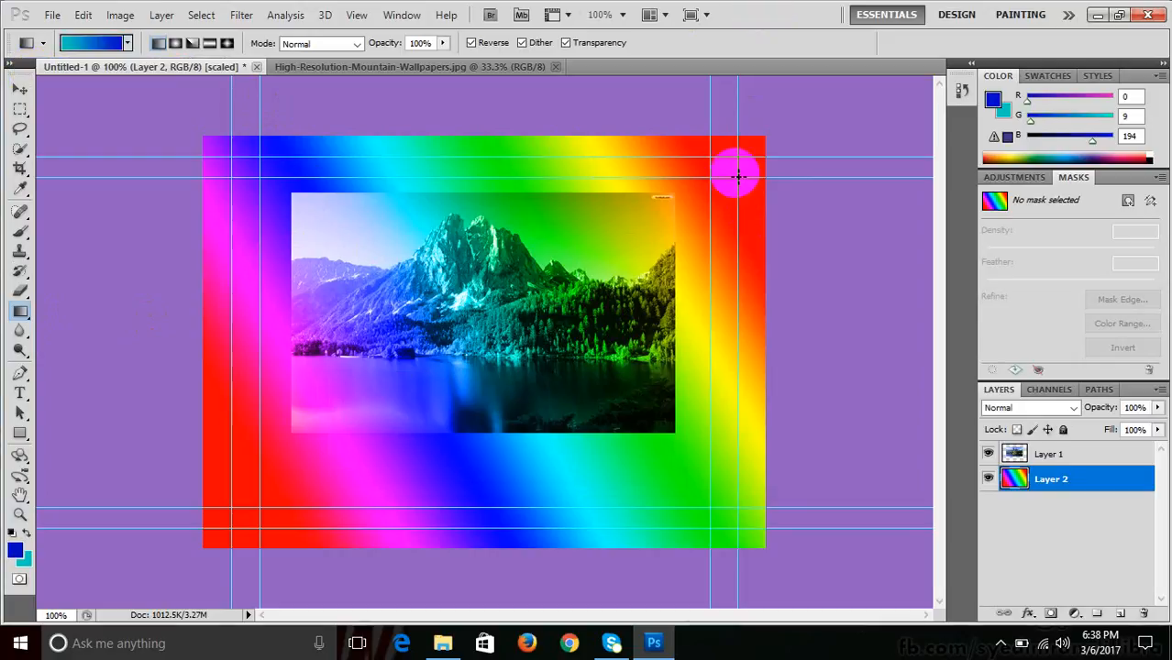
left_click_drag(710, 161, 211, 539)
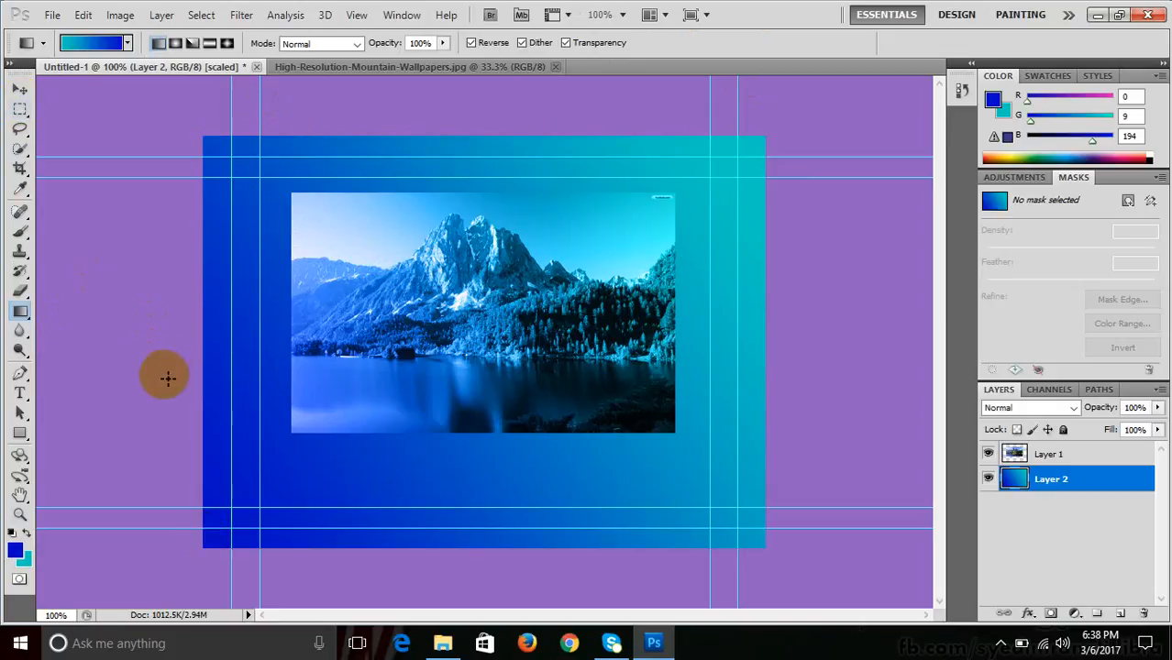
left_click_drag(220, 528, 693, 187)
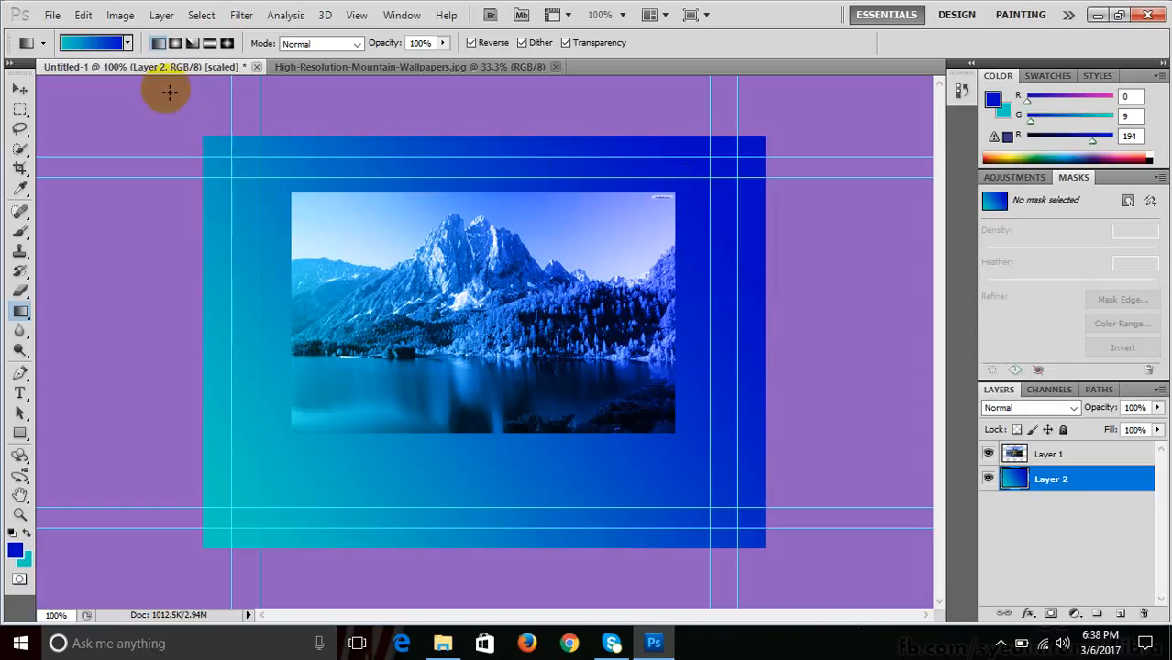
- Select Layer 1 and move the mountain photo slightly down over the blue-teal gradient with the Move tool
left_click(20, 89)
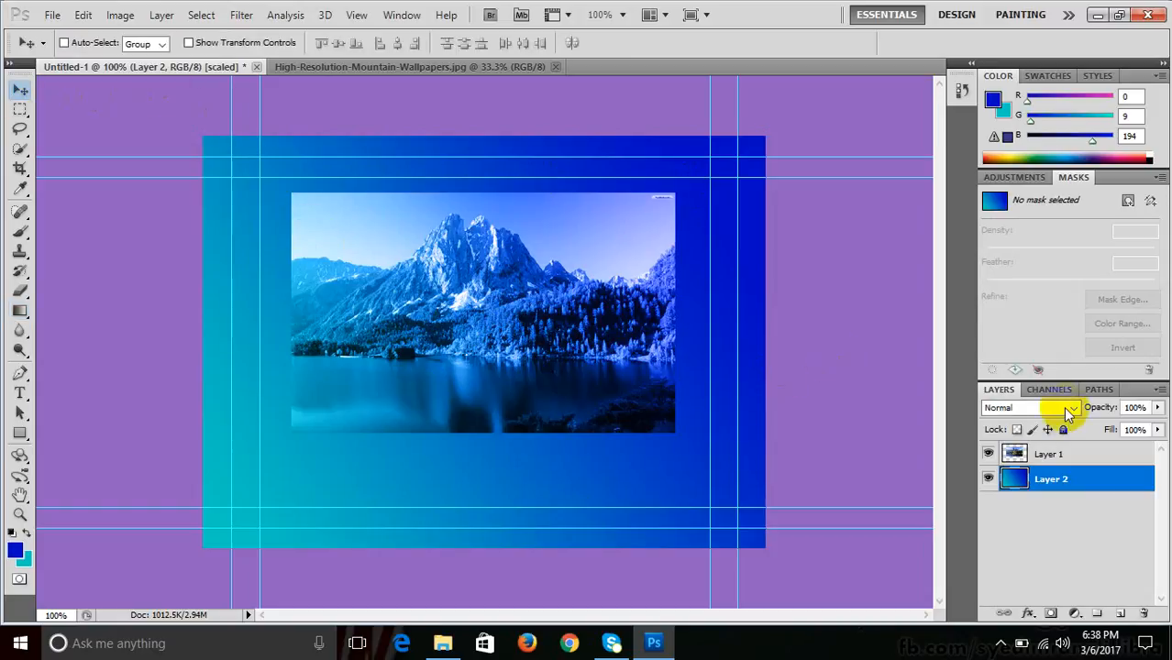
left_click(1040, 453)
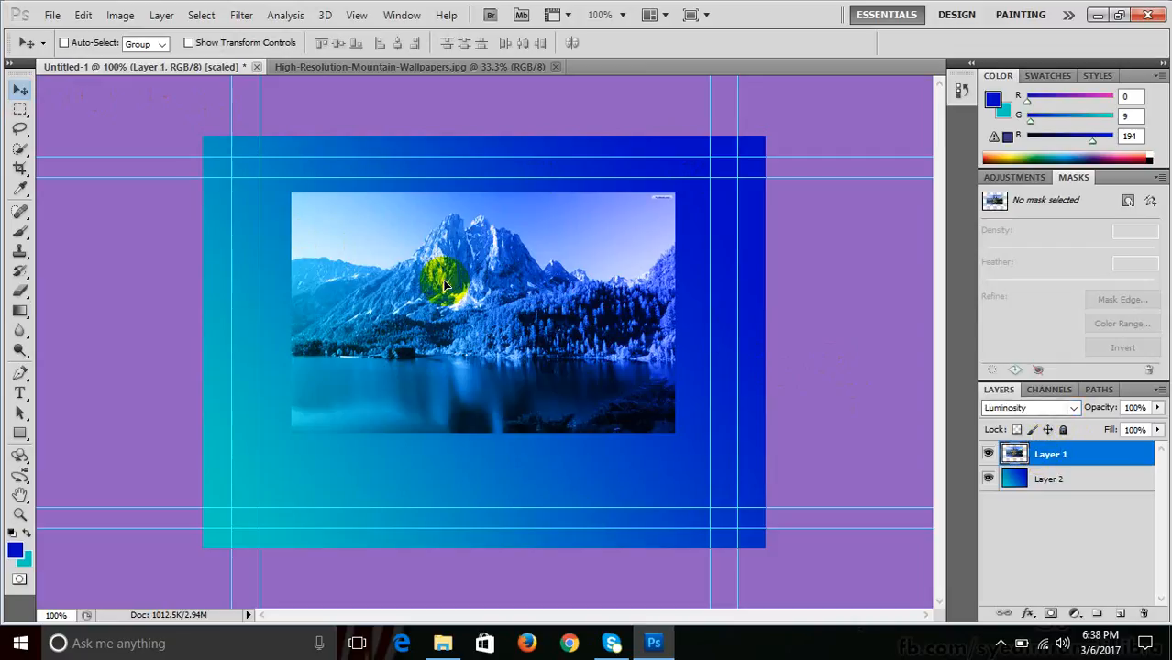
mouse_move(429, 272)
left_mouse_down()
mouse_move(410, 293)
mouse_move(421, 292)
left_mouse_up()
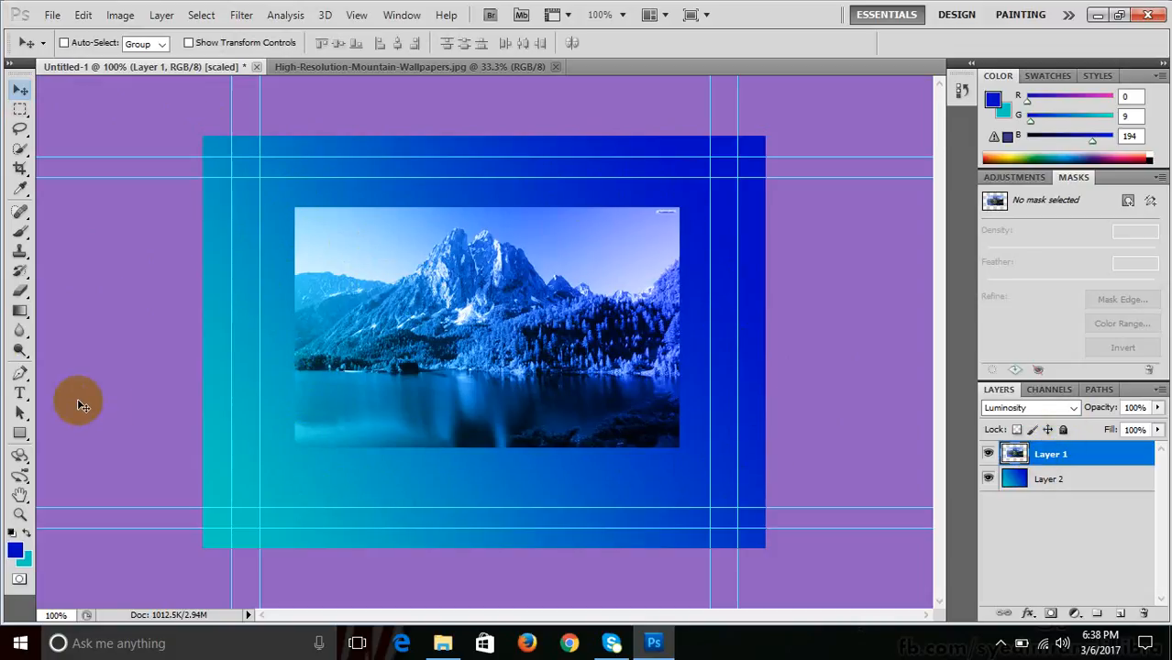
- Choose the Eraser tool and look through its brush presets, keeping the 13 px hard round brush
left_click_drag(21, 290, 75, 306)
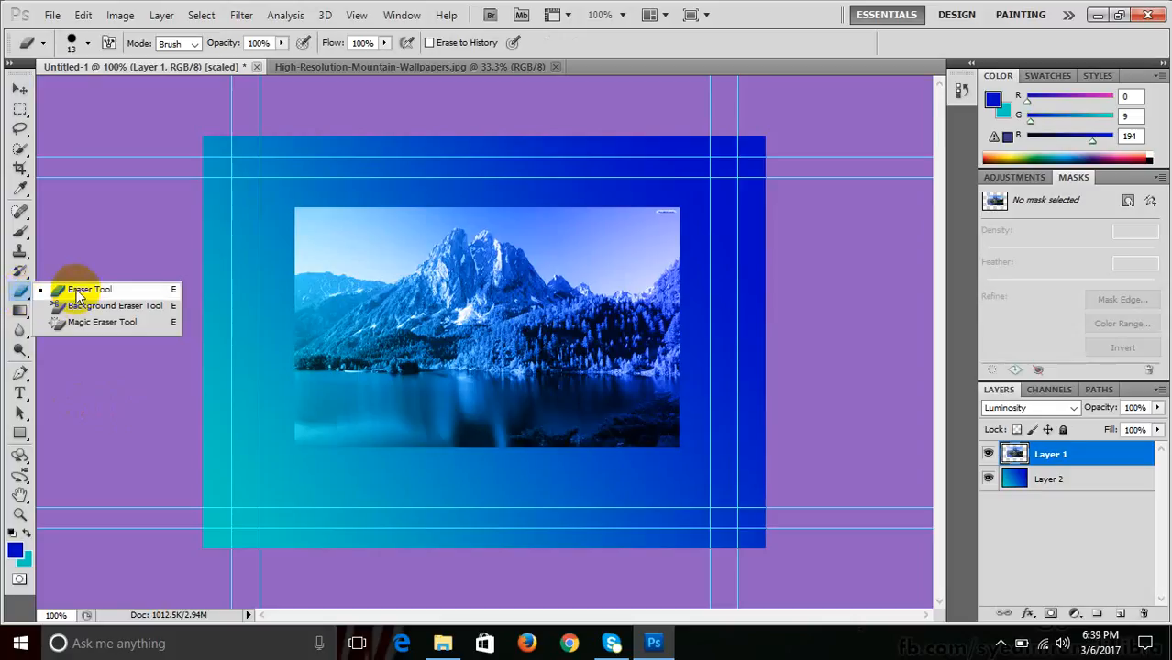
left_click(78, 294)
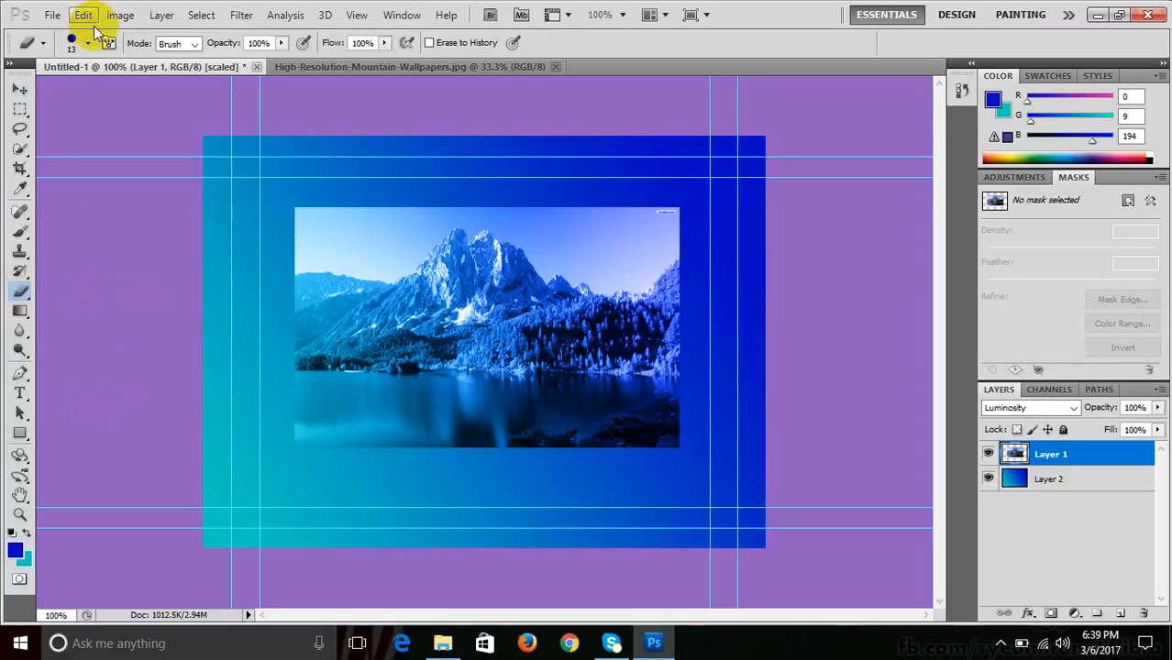
left_click(88, 44)
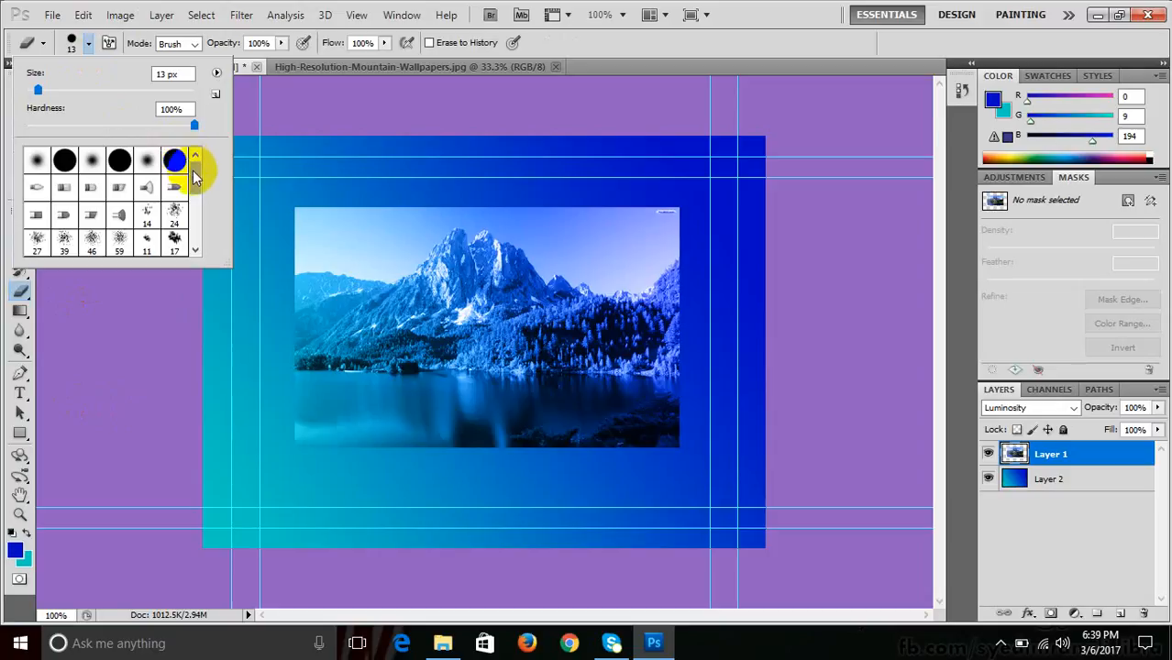
mouse_move(194, 170)
left_mouse_down()
mouse_move(190, 243)
mouse_move(184, 157)
left_mouse_up()
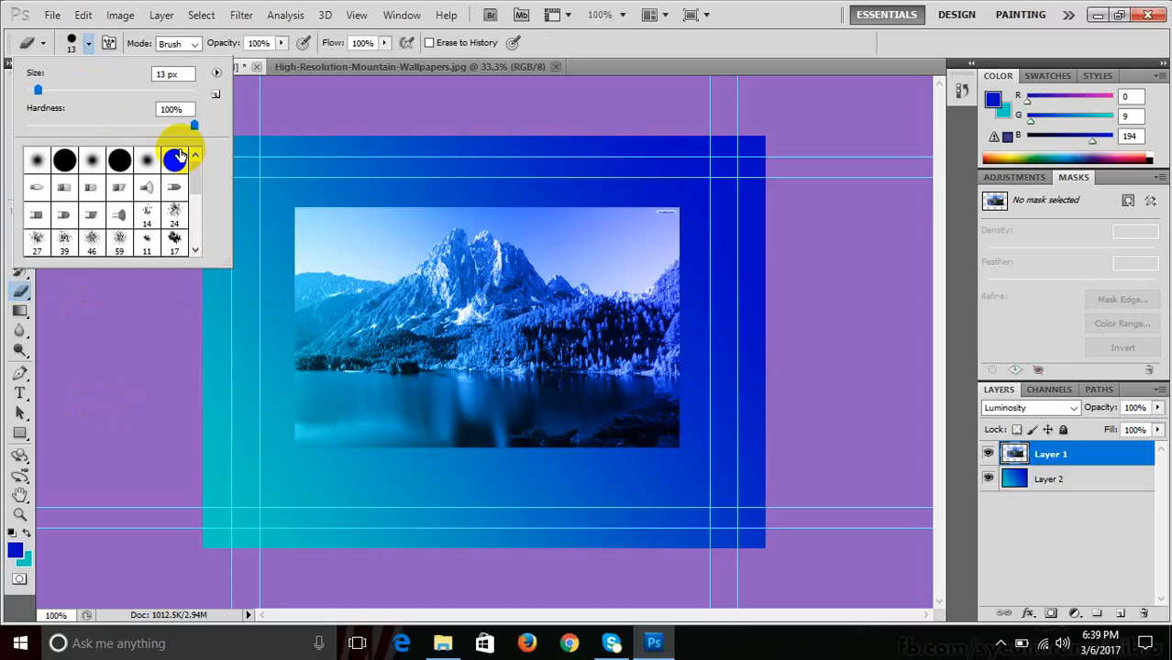
left_click(773, 13)
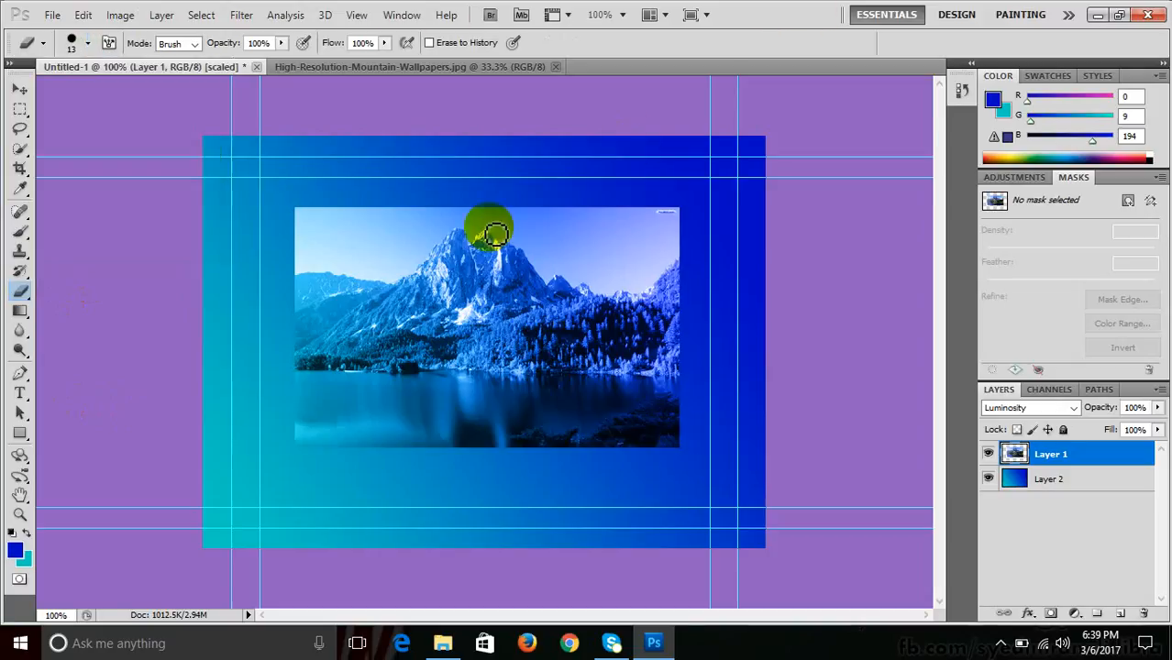
- Try a 13 px eraser stroke down the photo's upper-left corner and undo it
left_click_drag(310, 175, 285, 261)
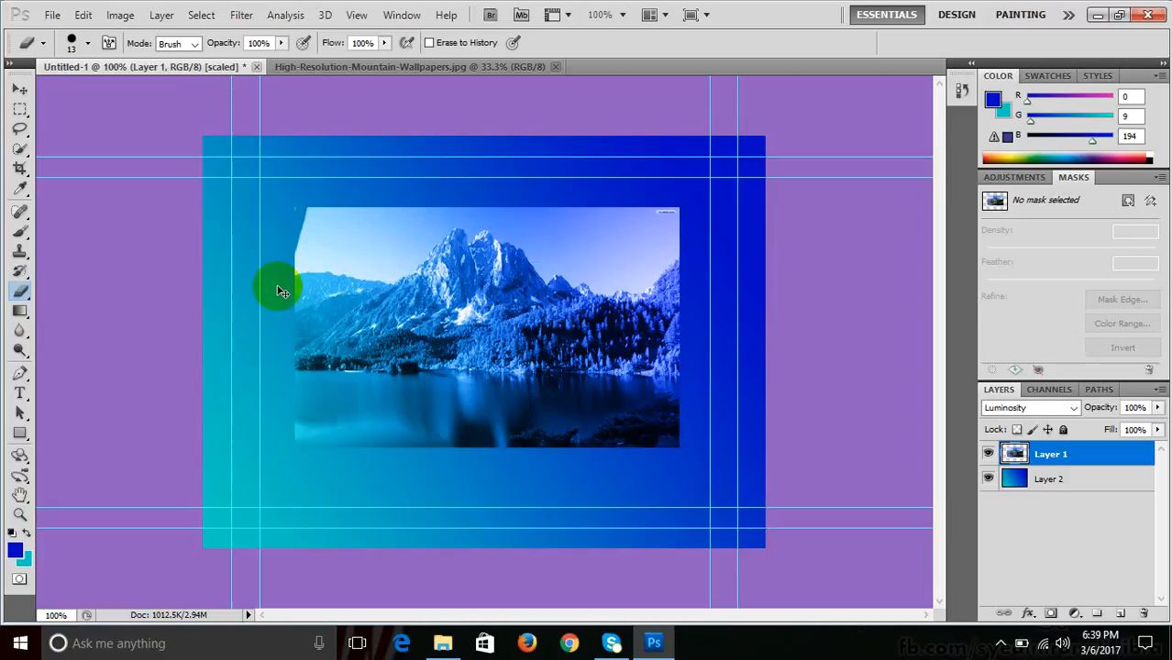
key("ctrl+z")
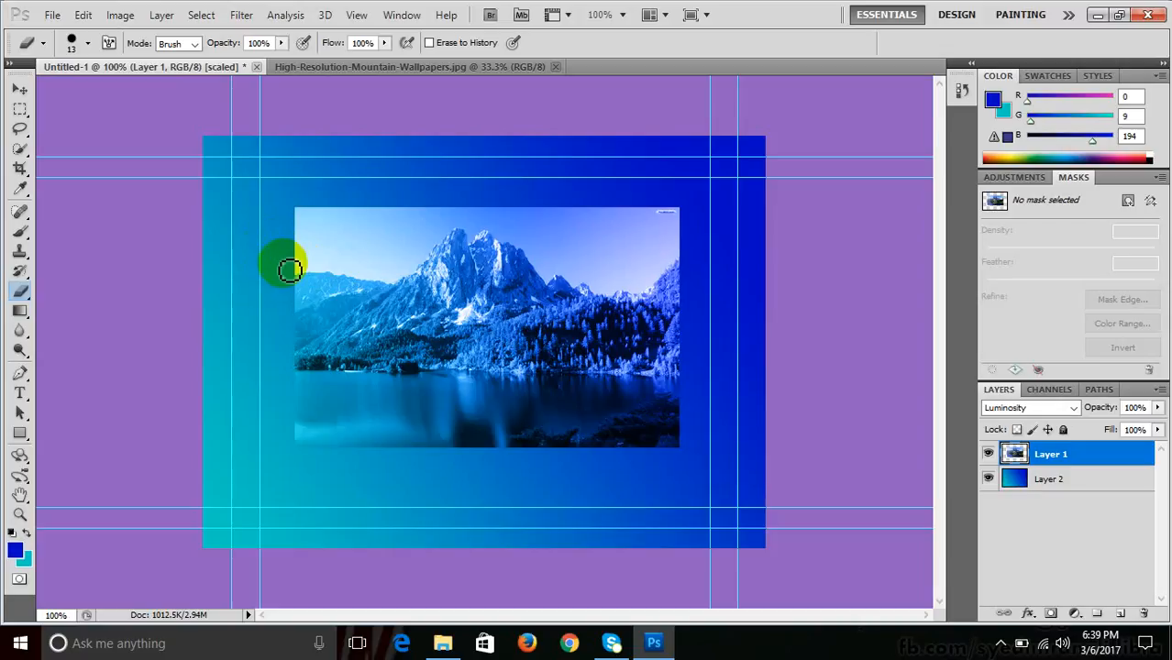
- Open a blank Notepad window
key("super")
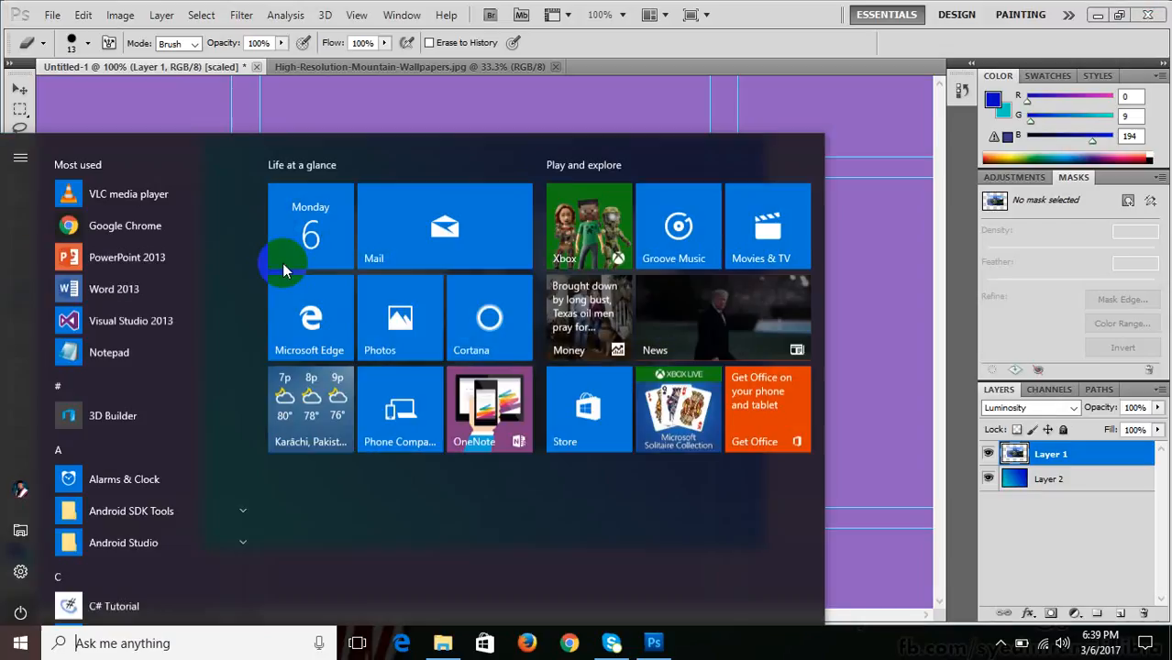
type("notepad")
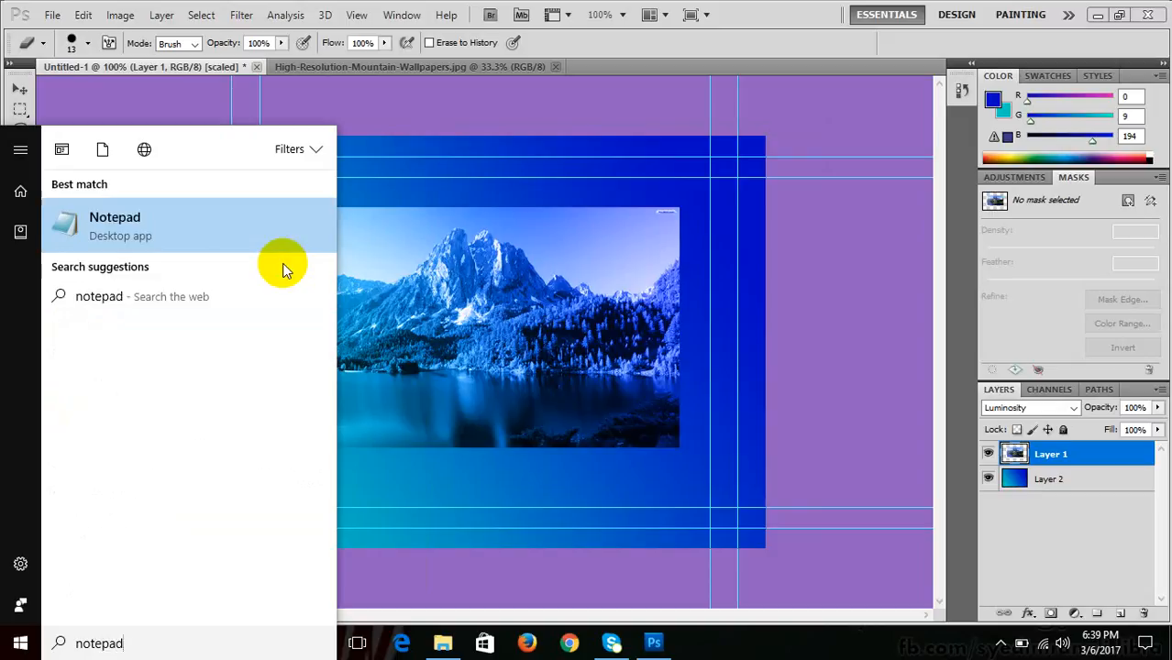
key("Return")
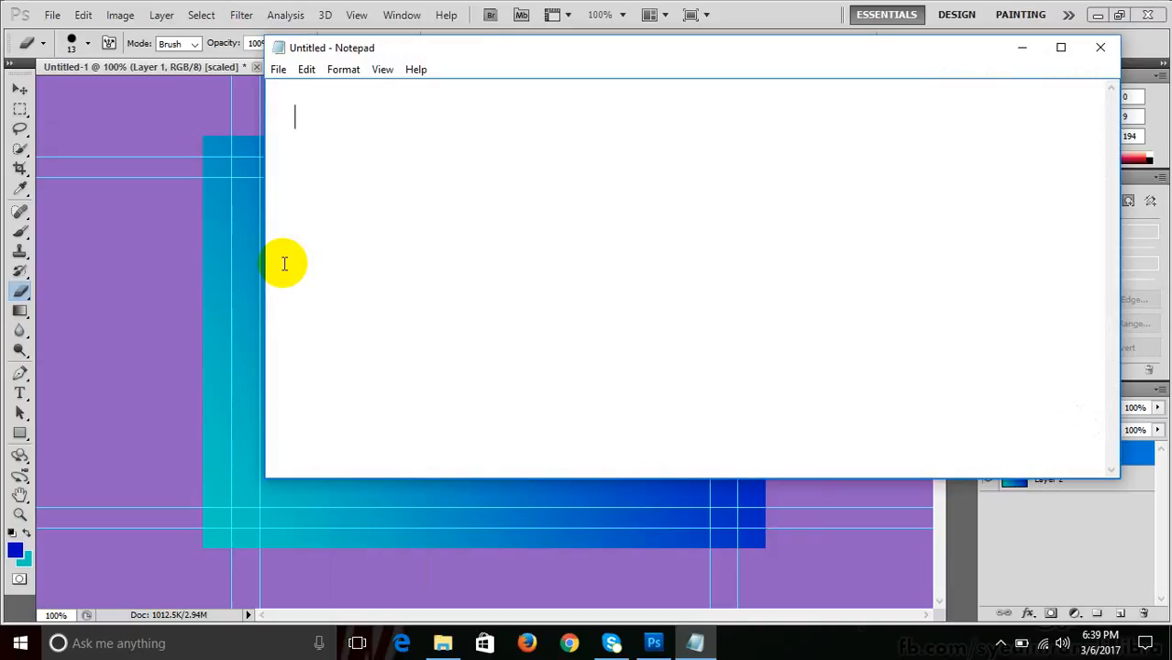
- Switch between Photoshop and Notepad to note a closing brace character, and enlarge the eraser brush to 100 px
key("alt+Tab")
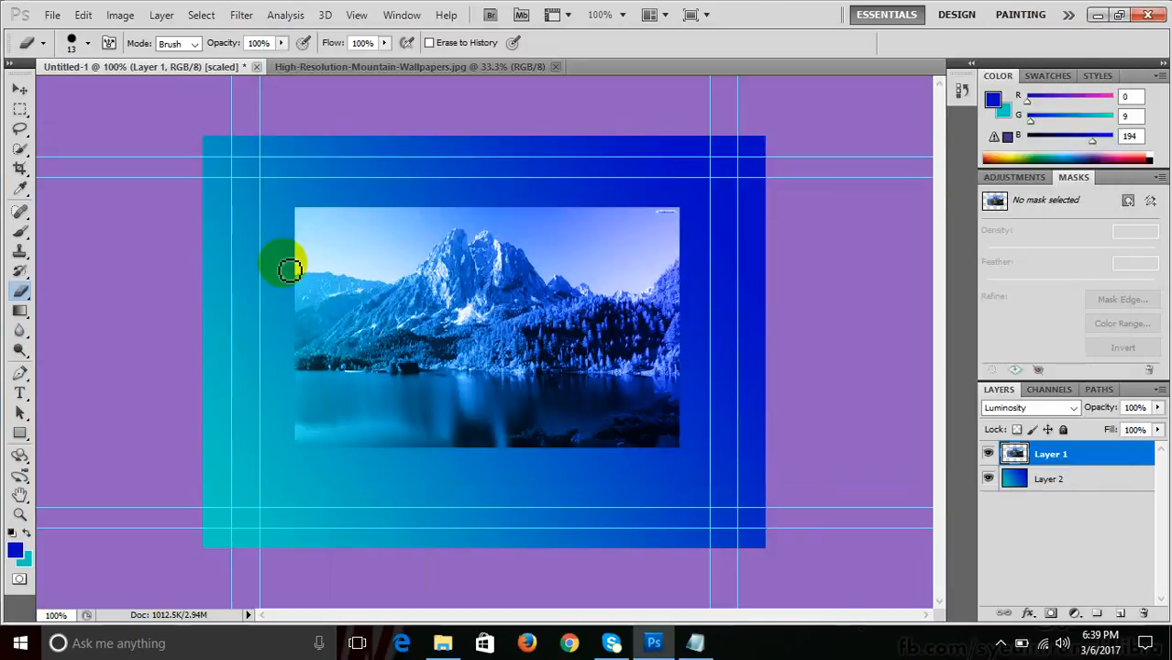
key("bracketright")
key("alt+Tab")
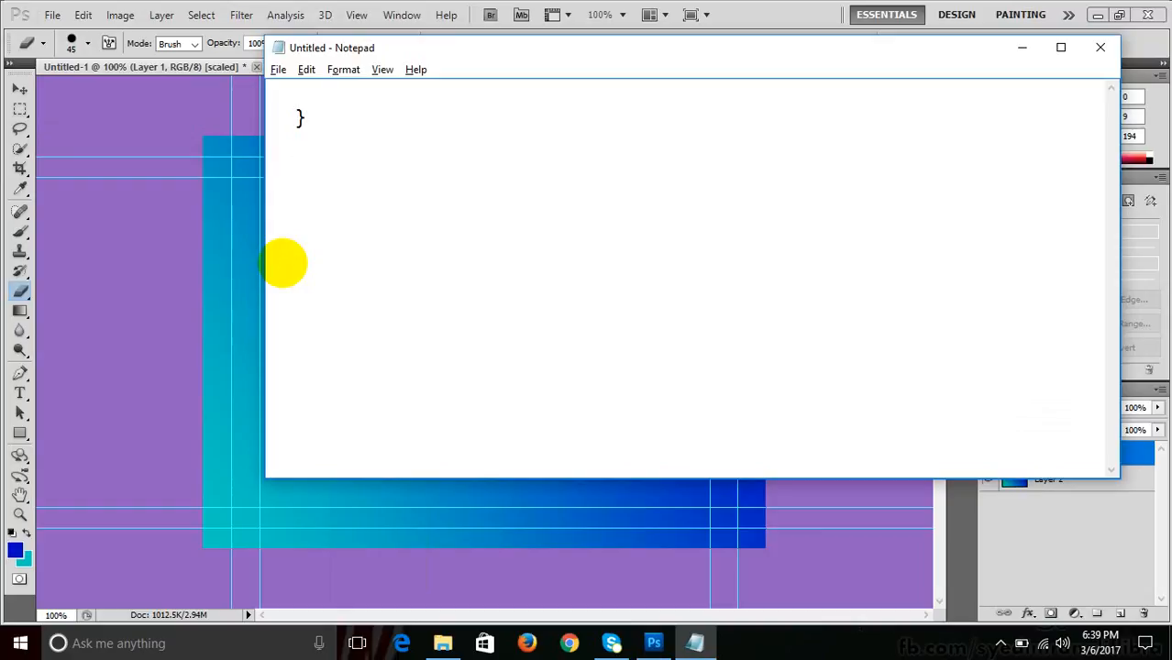
key("alt+Tab")
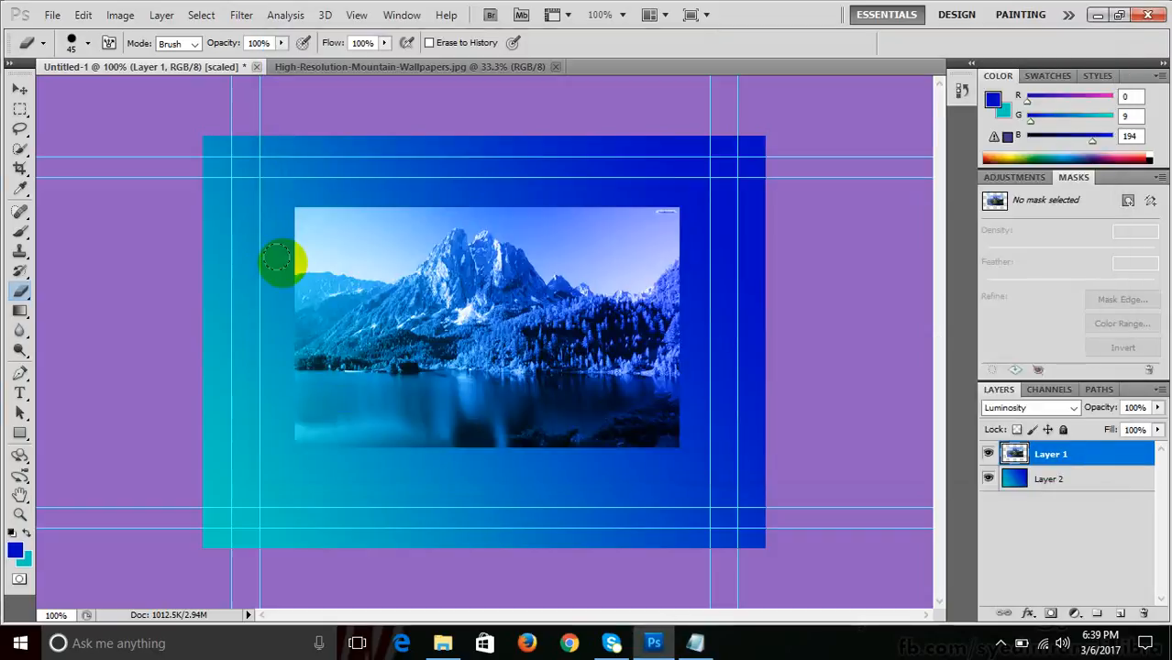
key("bracketright")
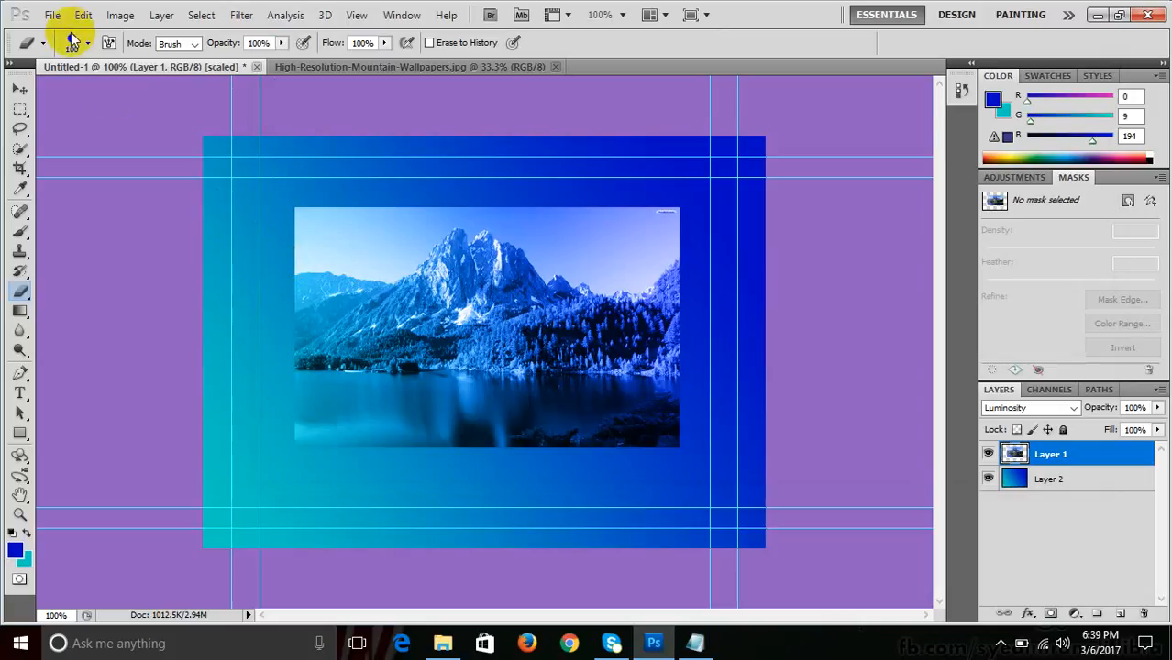
- Try erasing a wide diagonal band across the photo's upper-left area with the 100 px hard brush, and undo it
left_click_drag(367, 191, 241, 342)
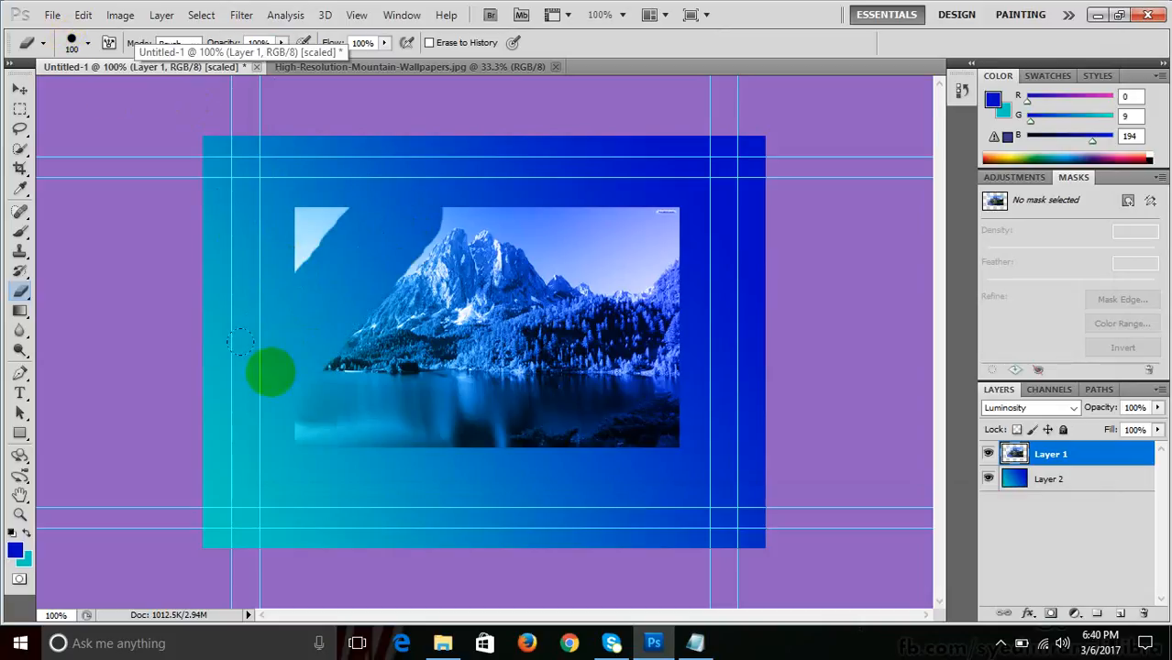
key("ctrl+z")
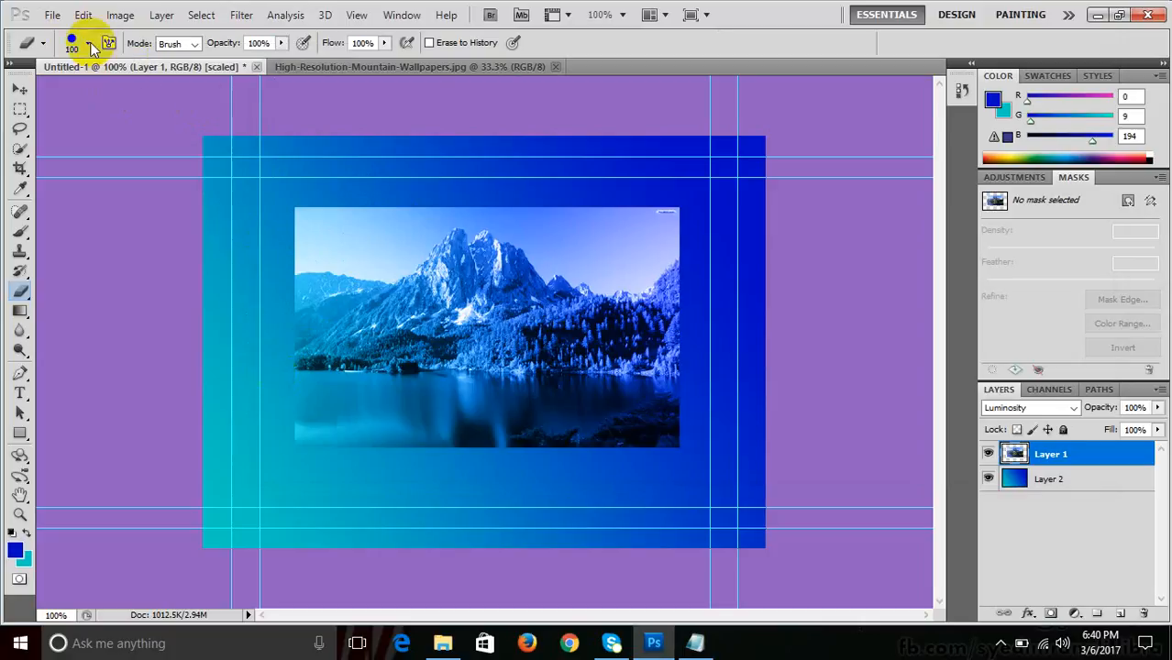
- Choose a soft round eraser brush with 0% hardness and enlarge it to 125 px
left_click(89, 45)
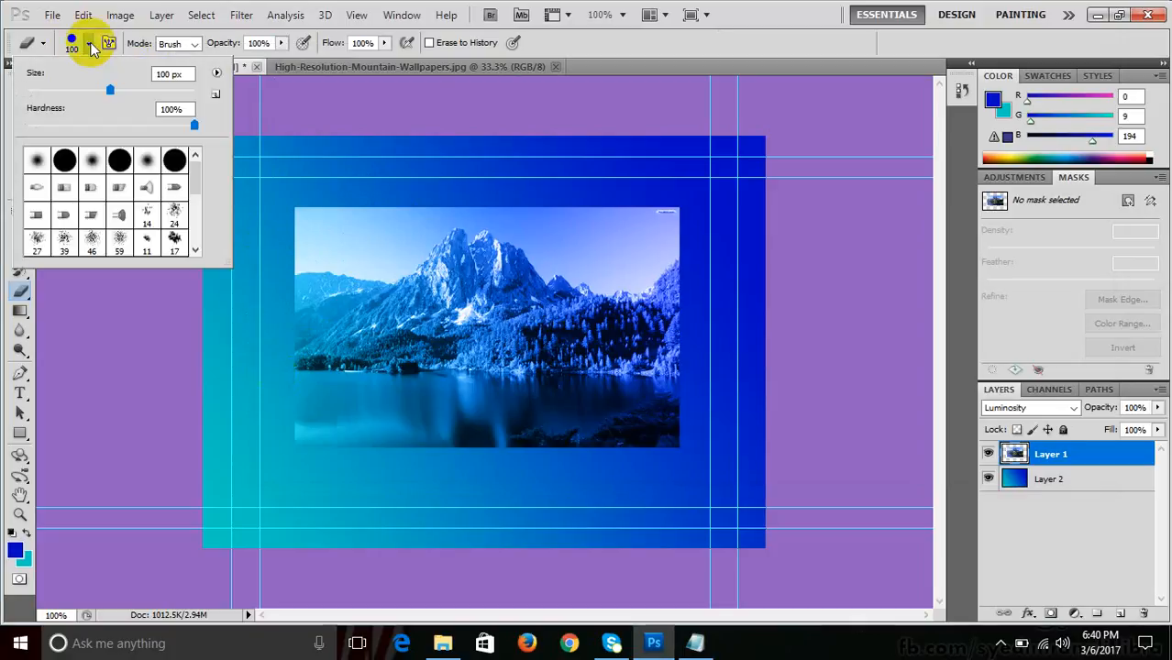
left_click(93, 161)
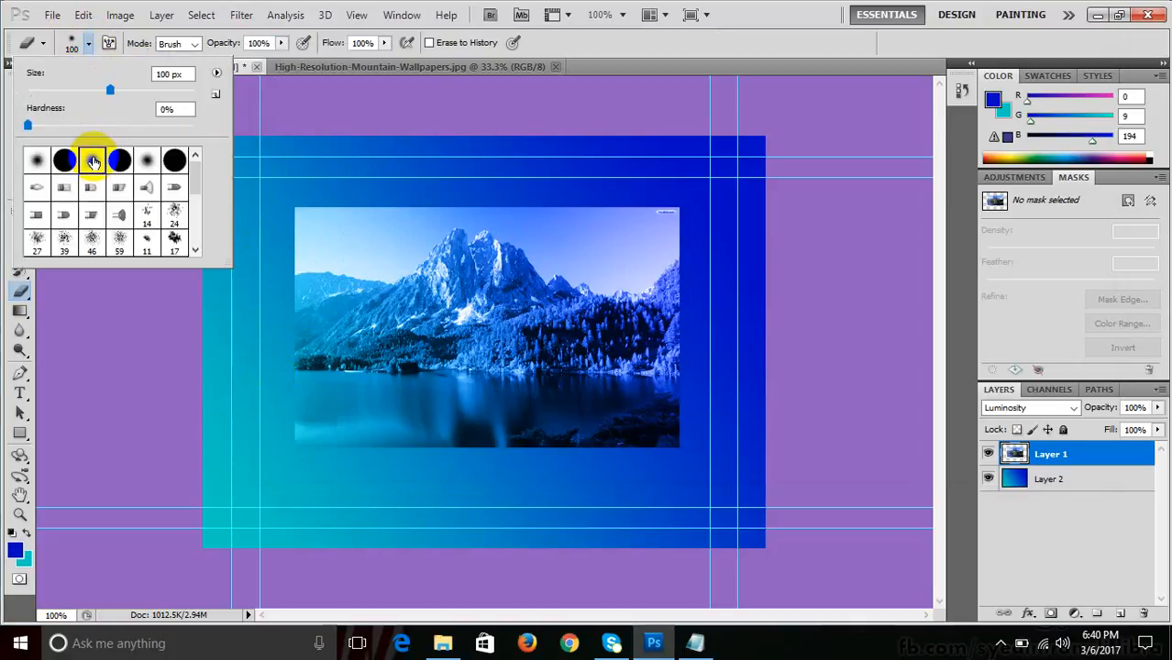
left_click(796, 26)
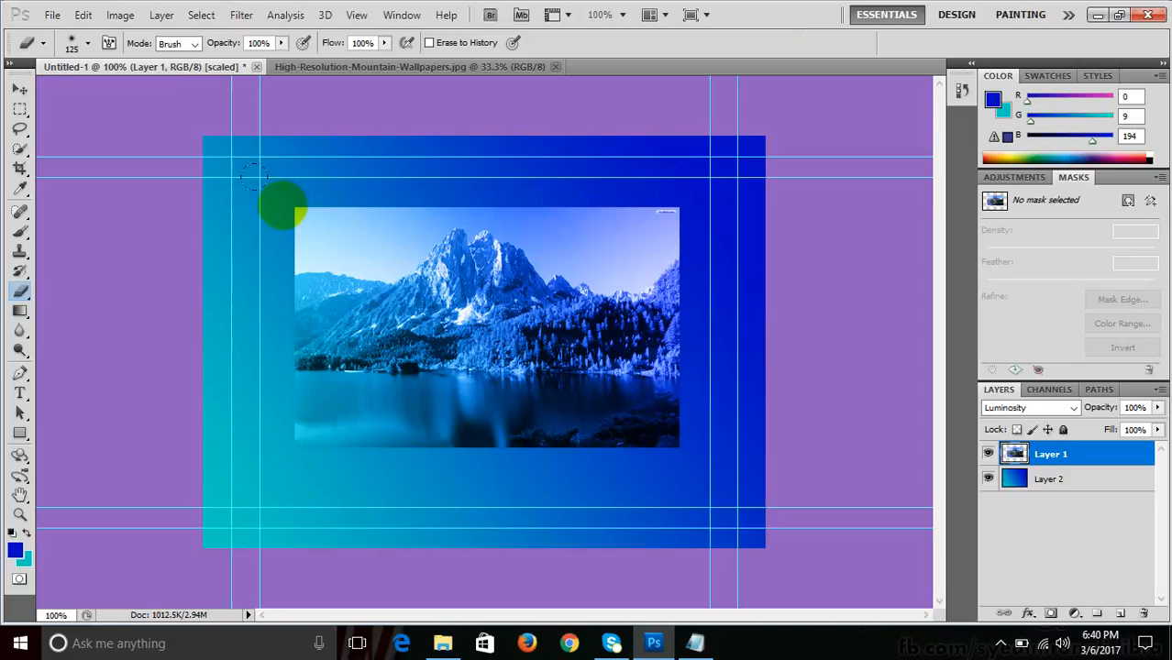
- Fade all four edges of the mountain photo into the gradient with the 125 px soft eraser
mouse_move(282, 208)
left_mouse_down()
mouse_move(250, 202)
mouse_move(271, 419)
mouse_move(373, 428)
mouse_move(664, 403)
mouse_move(643, 174)
mouse_move(415, 165)
mouse_move(296, 190)
mouse_move(250, 174)
mouse_move(251, 300)
mouse_move(278, 327)
left_mouse_up()
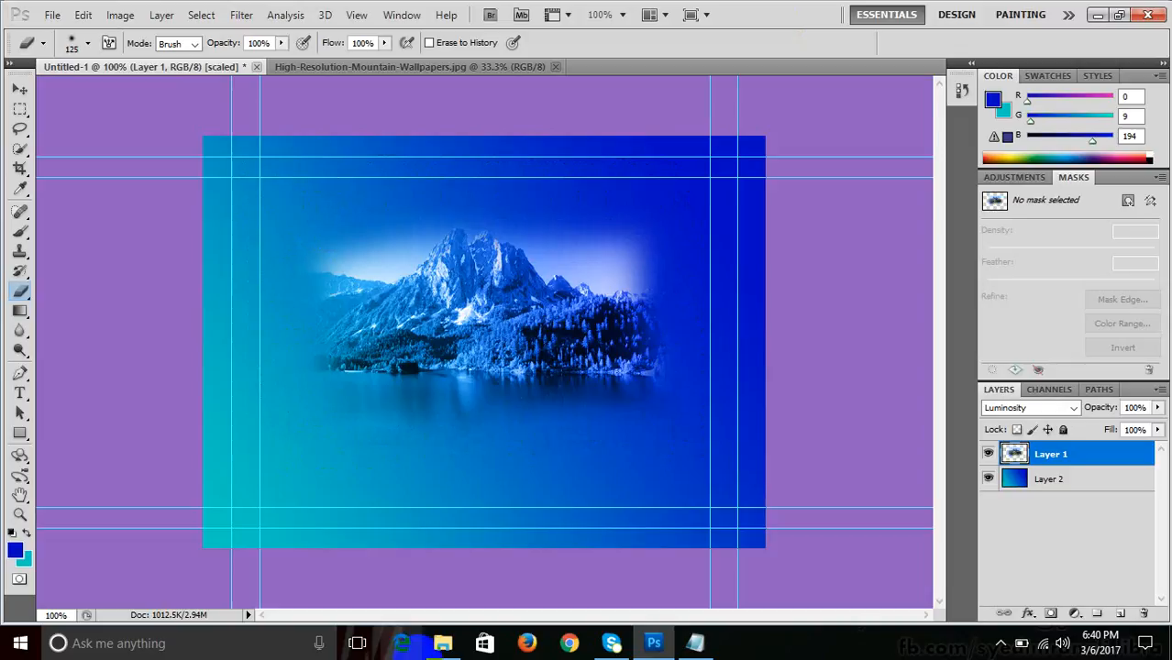
- Stretch the mountain photo vertically past the canvas's lower edge and move it up to centre it over the gradient
key("ctrl+t")
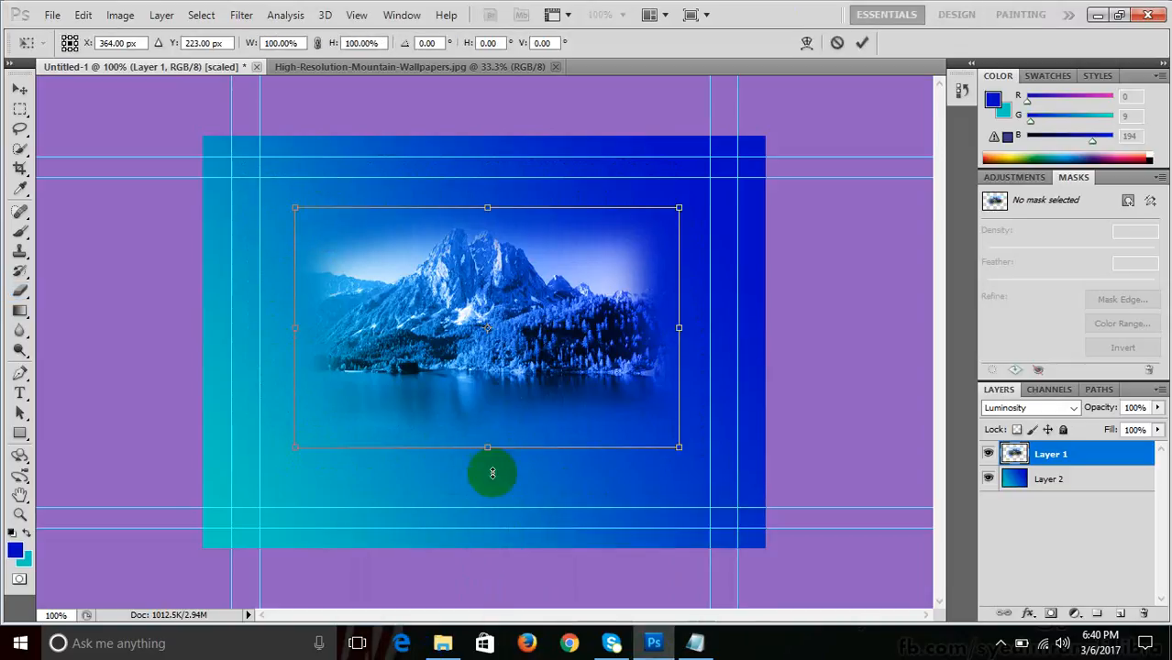
left_click_drag(491, 473, 497, 627)
key("Return")
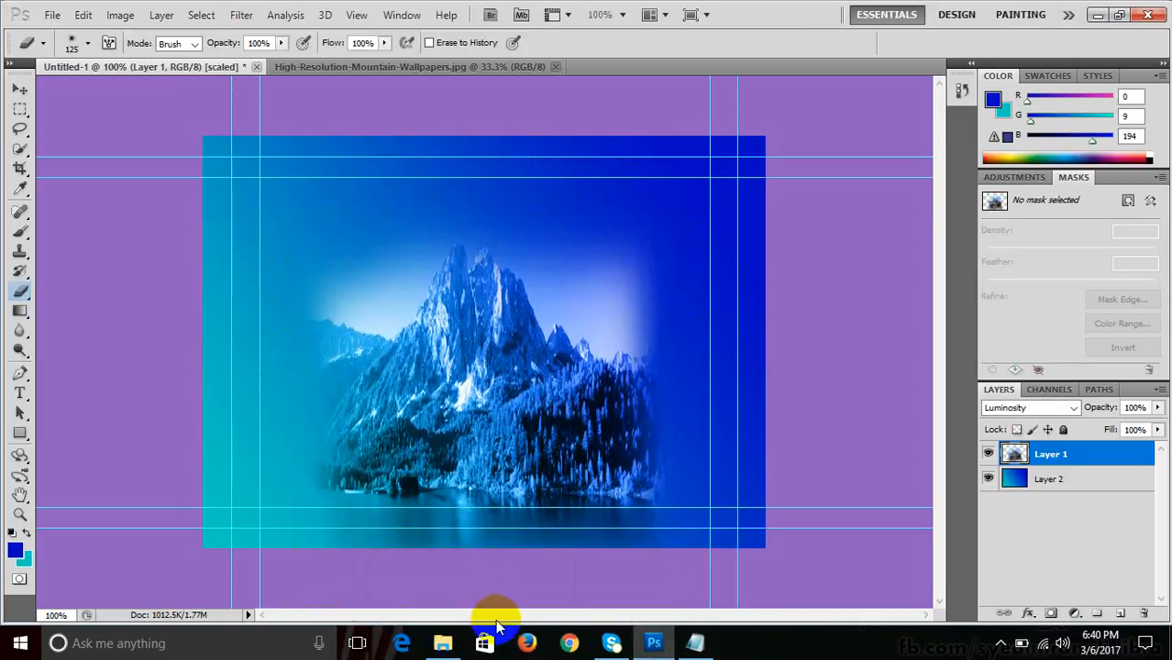
left_click(19, 90)
left_click_drag(417, 332, 423, 286)
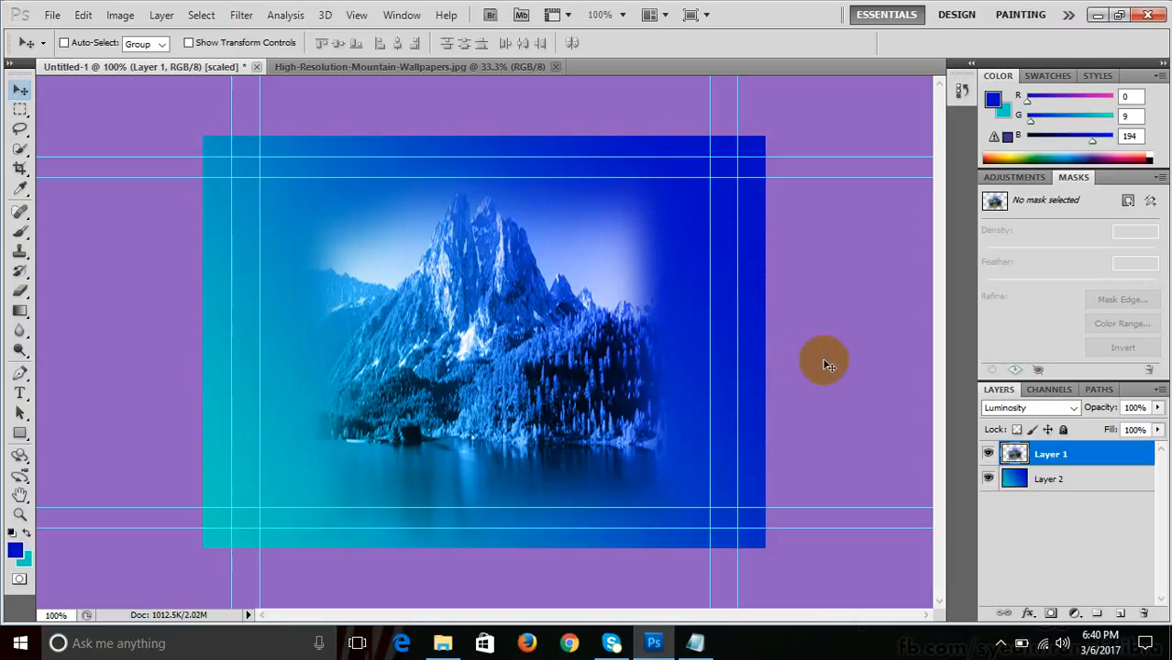
- Compare the mountain layer's look by switching its blend mode to Normal and back to Luminosity
left_click(1073, 409)
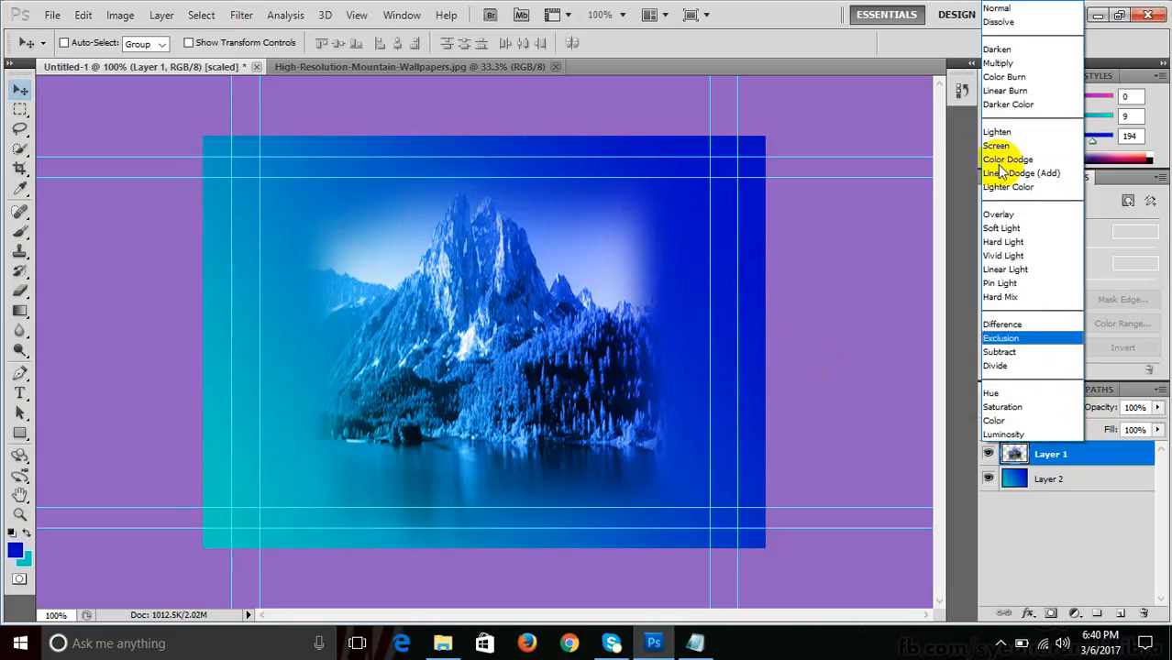
left_click(1000, 11)
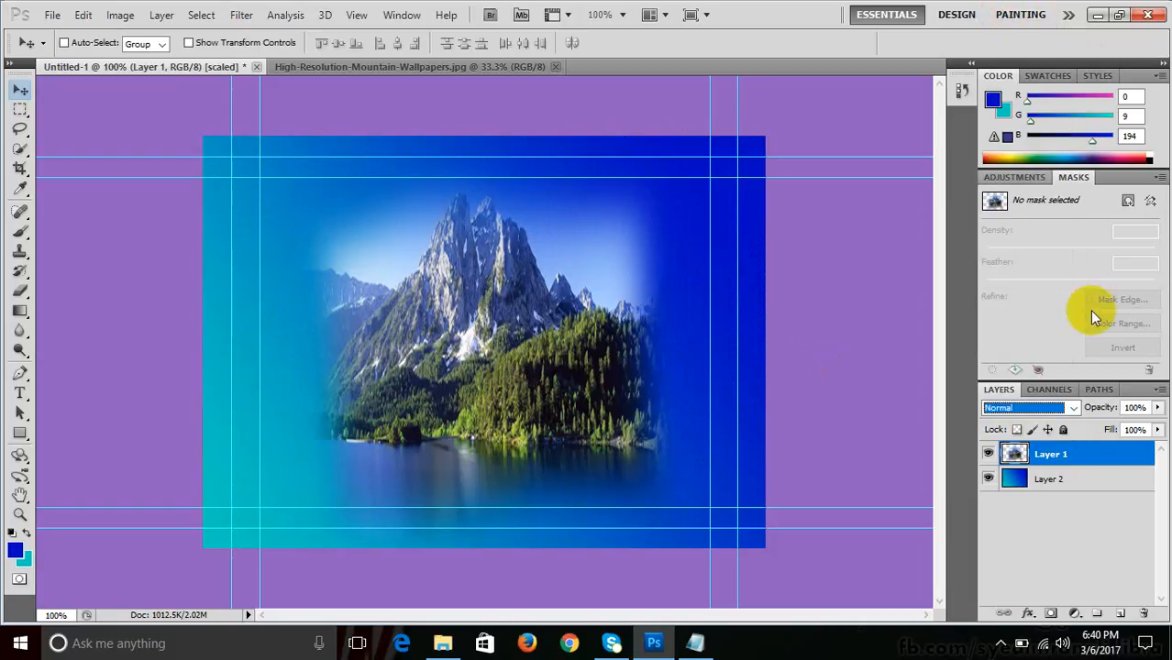
left_click(1073, 406)
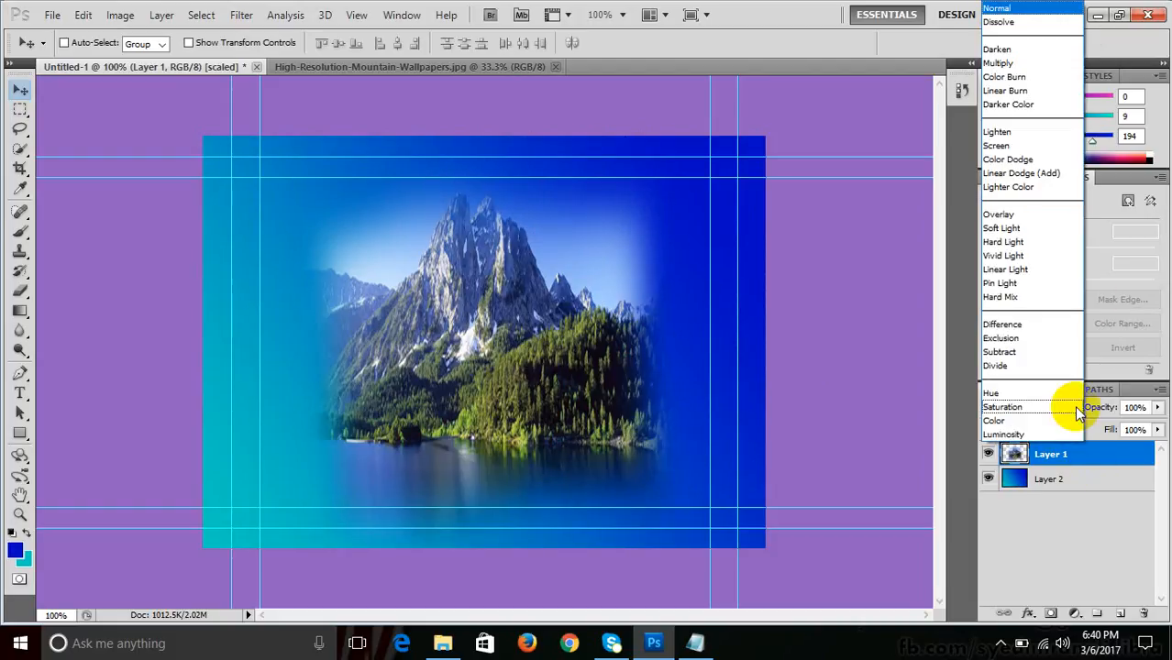
left_click(1018, 438)
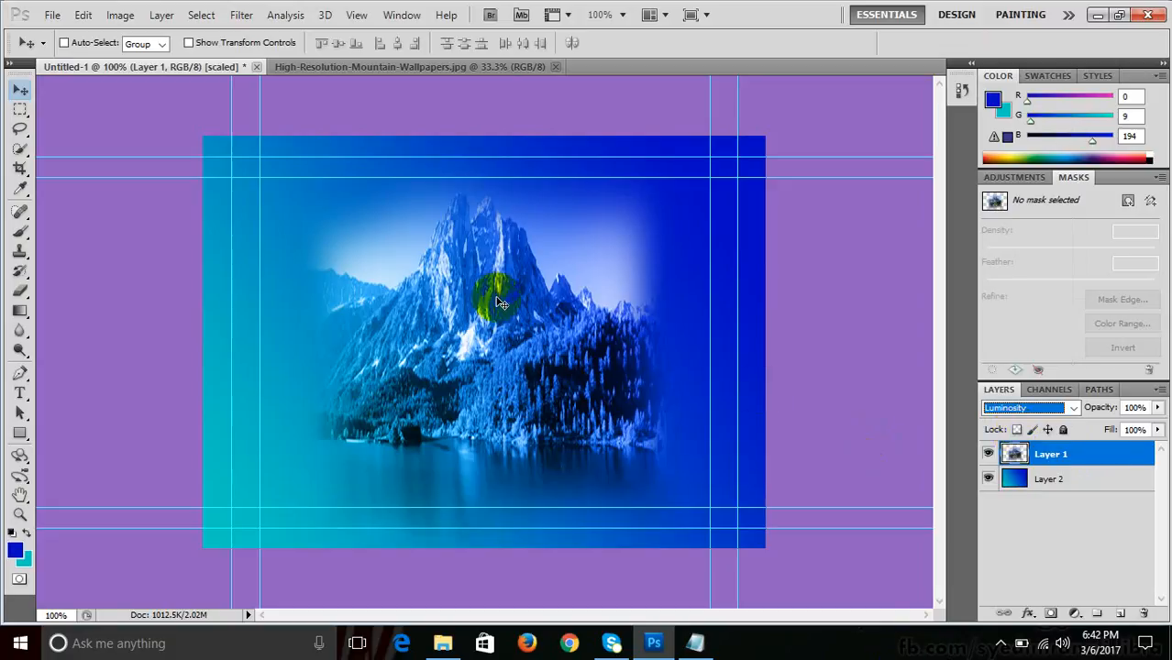
- Stretch the mountain photo to 137.11% height and position it over the left half of the canvas
left_click_drag(491, 296, 372, 233)
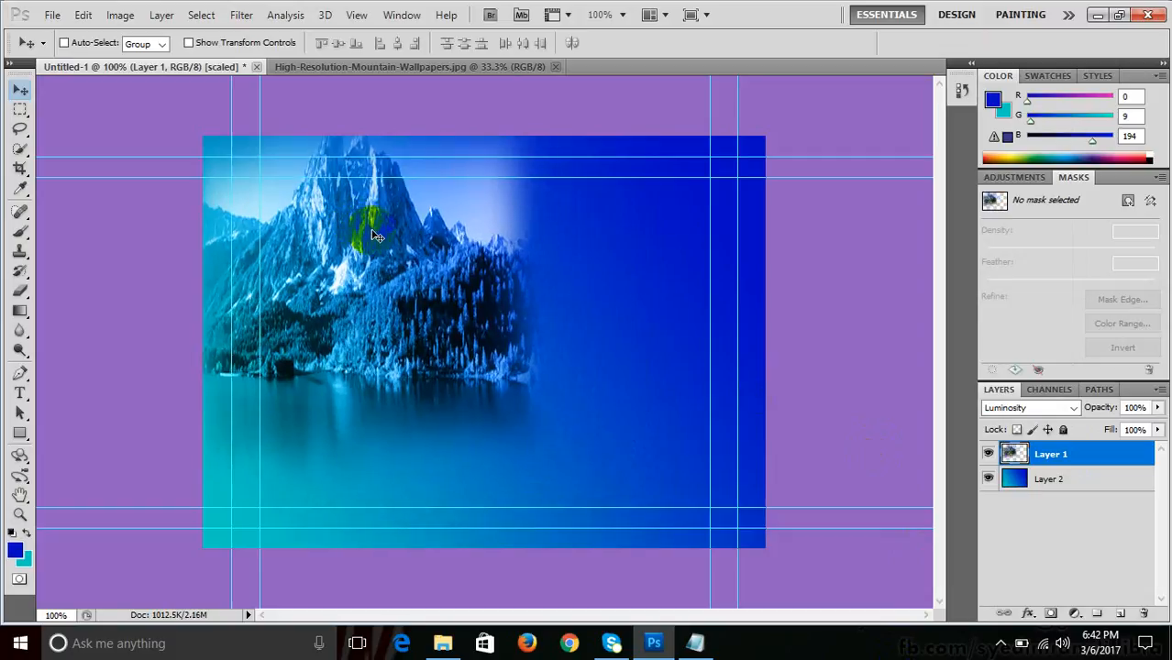
key("ctrl+t")
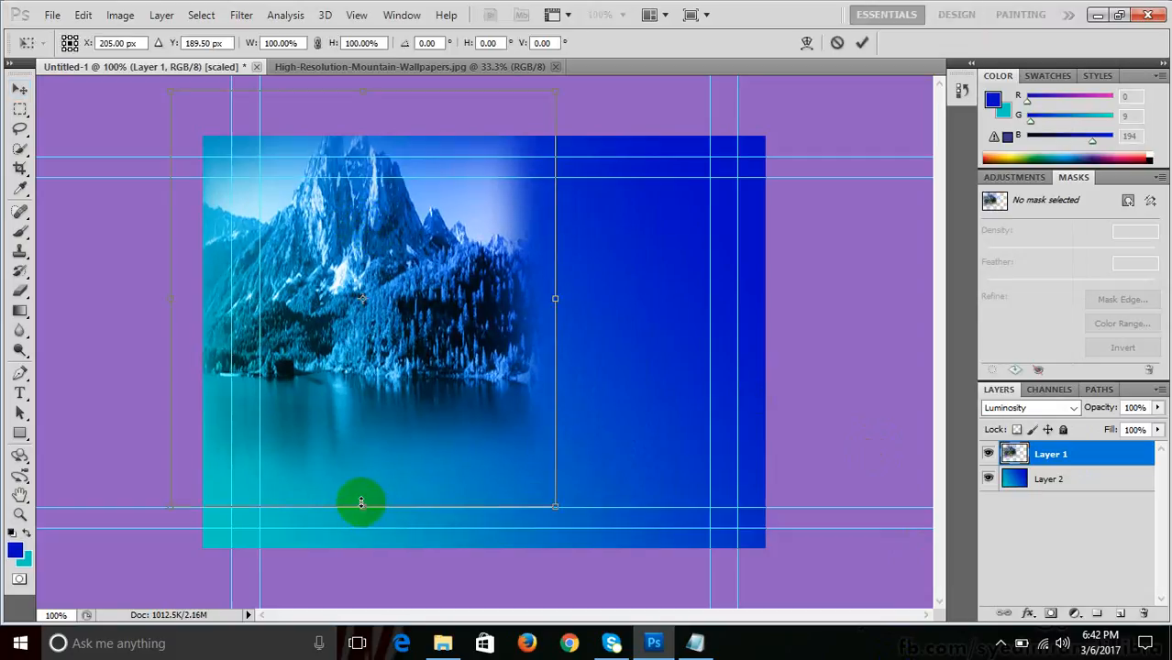
left_click_drag(361, 503, 379, 654)
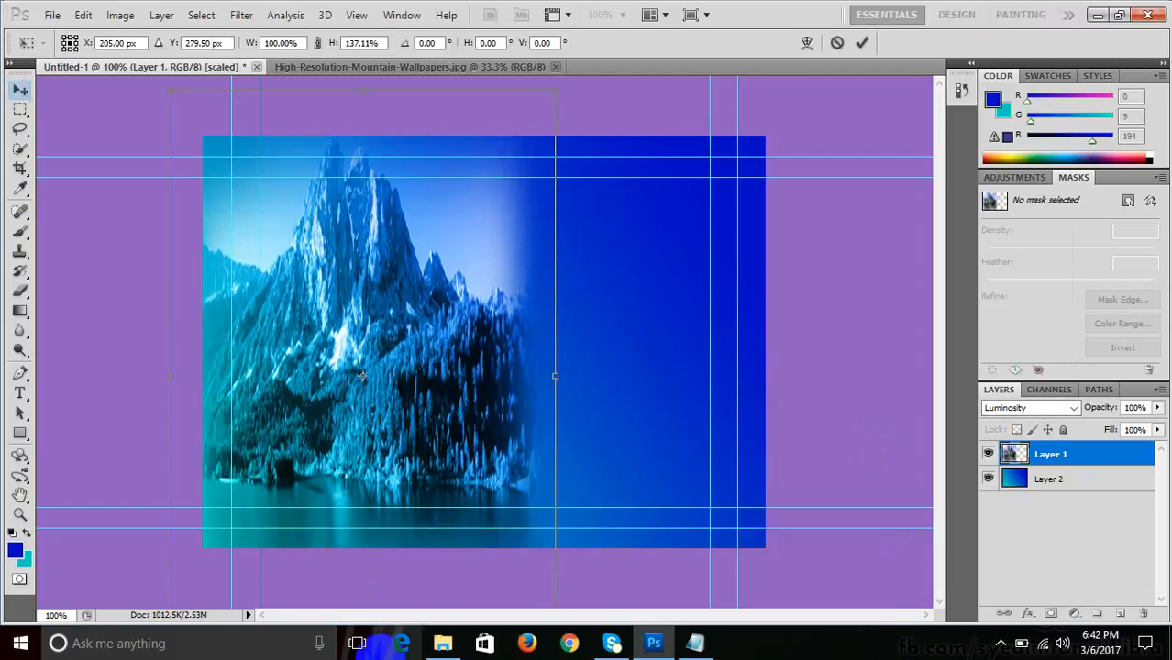
key("Return")
left_click_drag(390, 486, 353, 493)
- Open the JPG photo of the man in a suit from the Pictures folder
key("ctrl+o")
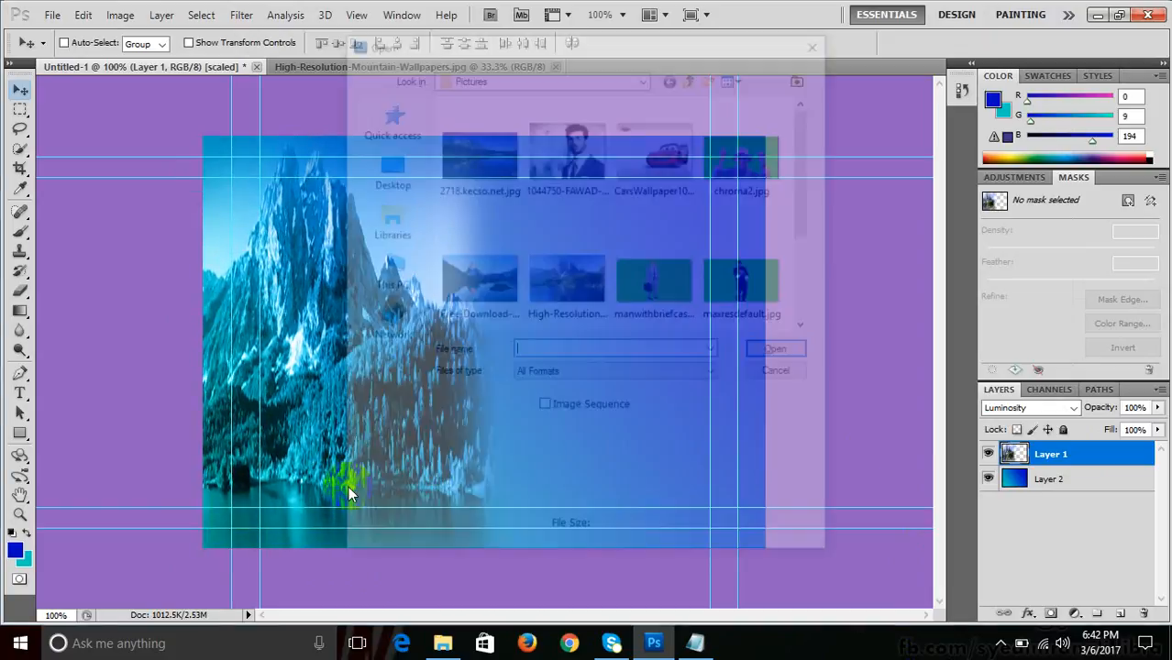
left_click(567, 152)
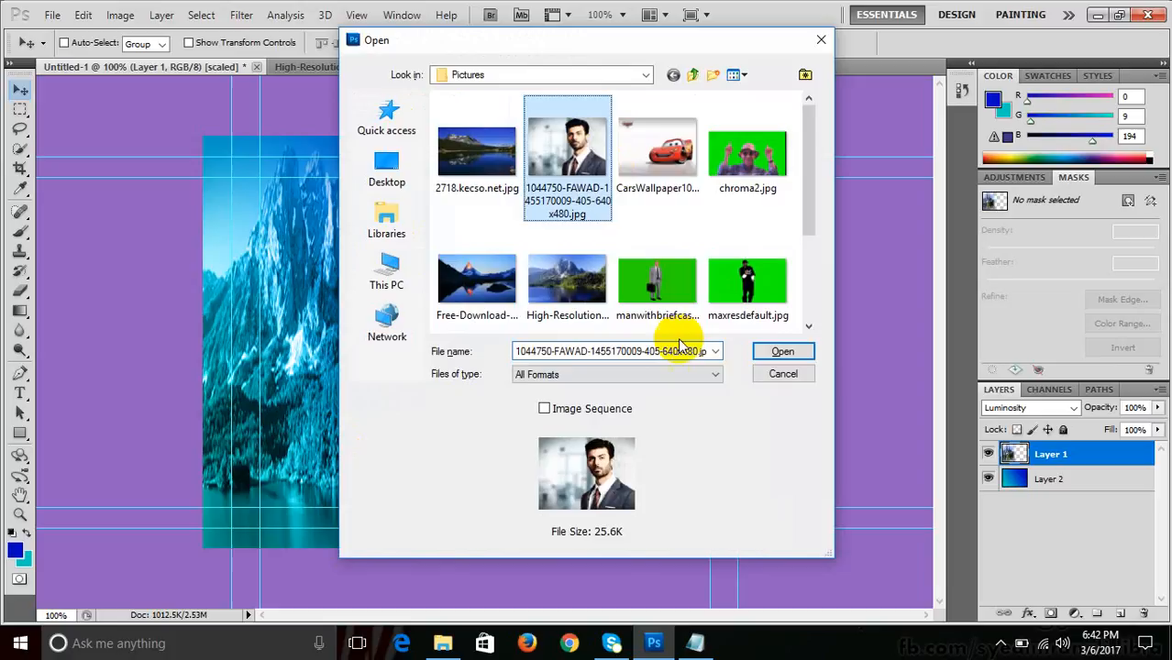
left_click(783, 351)
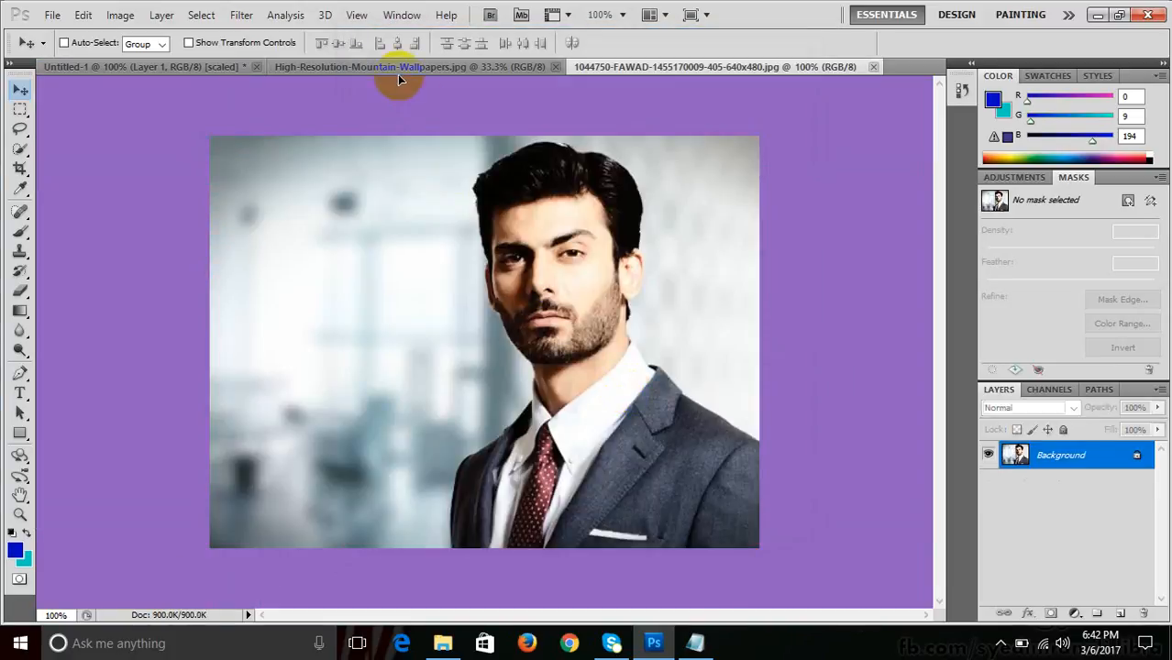
- Copy the portrait photo into the Untitled-1 document as a new layer above the mountain
left_click_drag(439, 235, 144, 57)
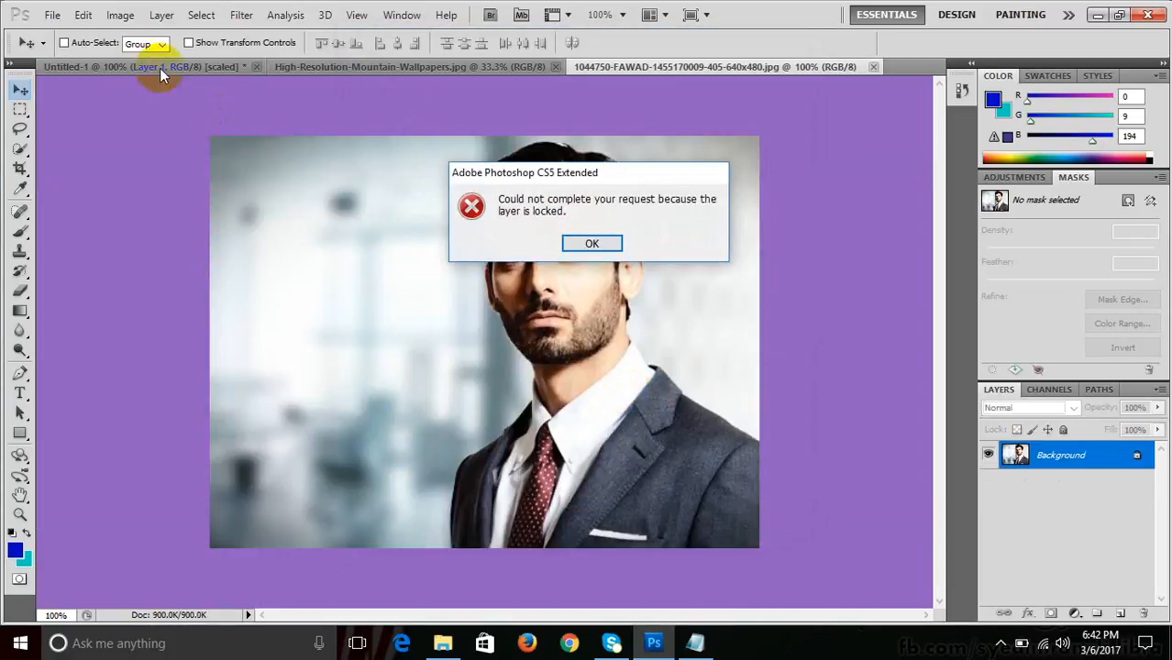
key("Return")
left_click_drag(319, 211, 373, 255)
- Scale the portrait proportionally to 73.45% and align its top and right edges with the inner guides
key("ctrl+t")
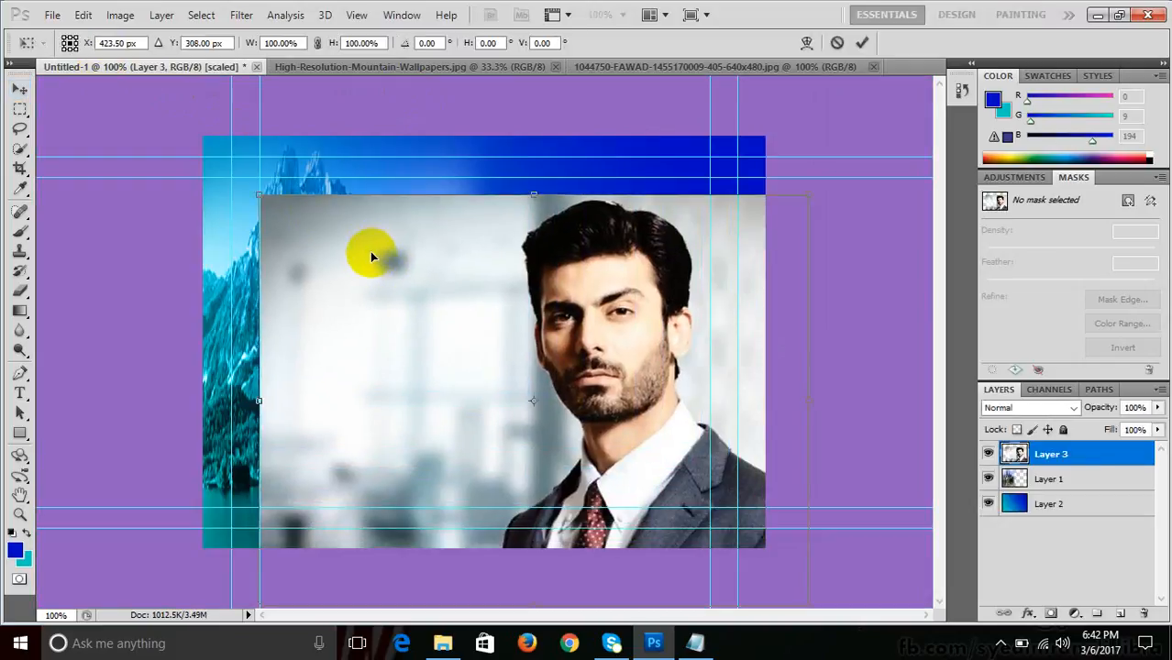
left_click_drag(260, 191, 373, 249)
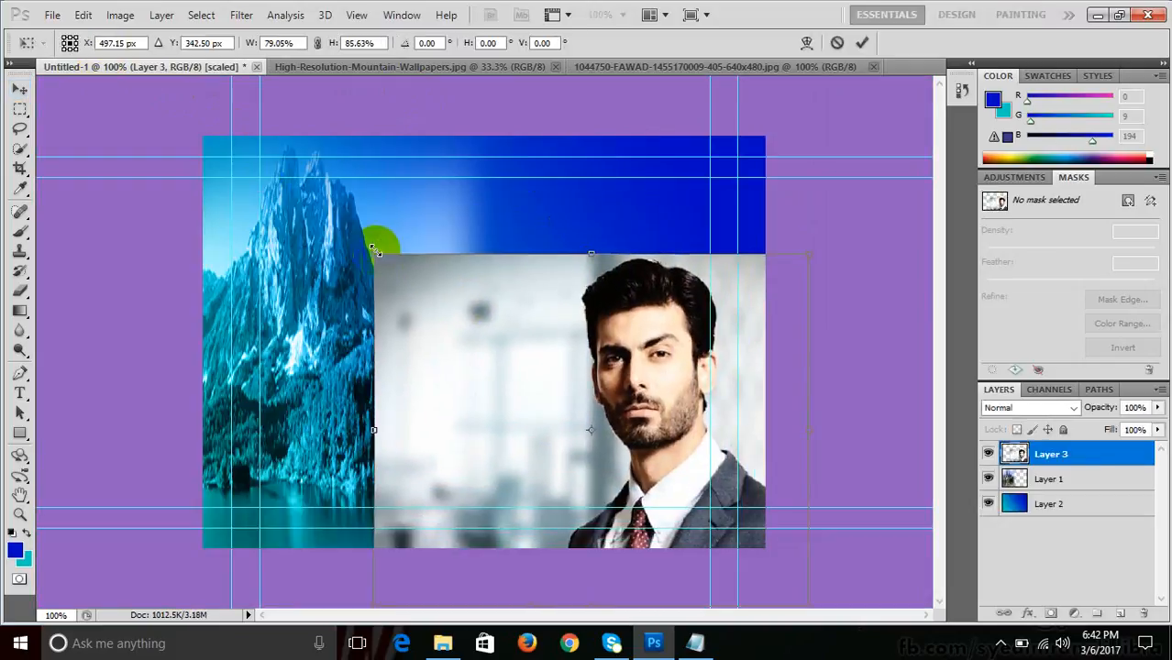
key("ctrl+z")
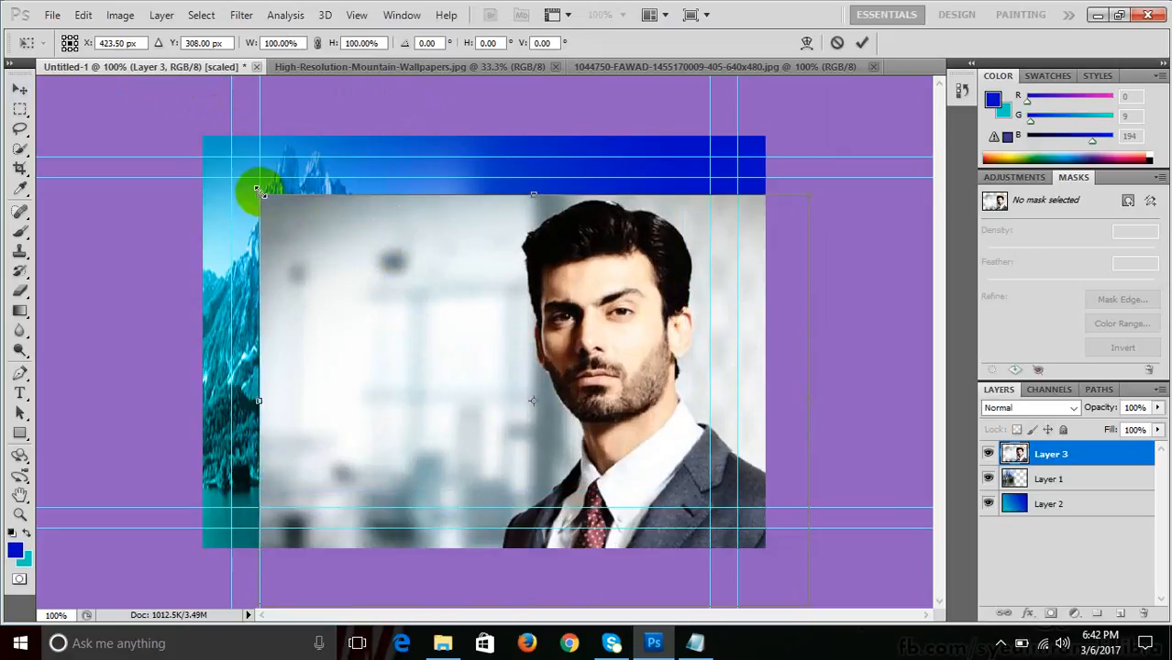
left_click_drag(259, 191, 420, 280)
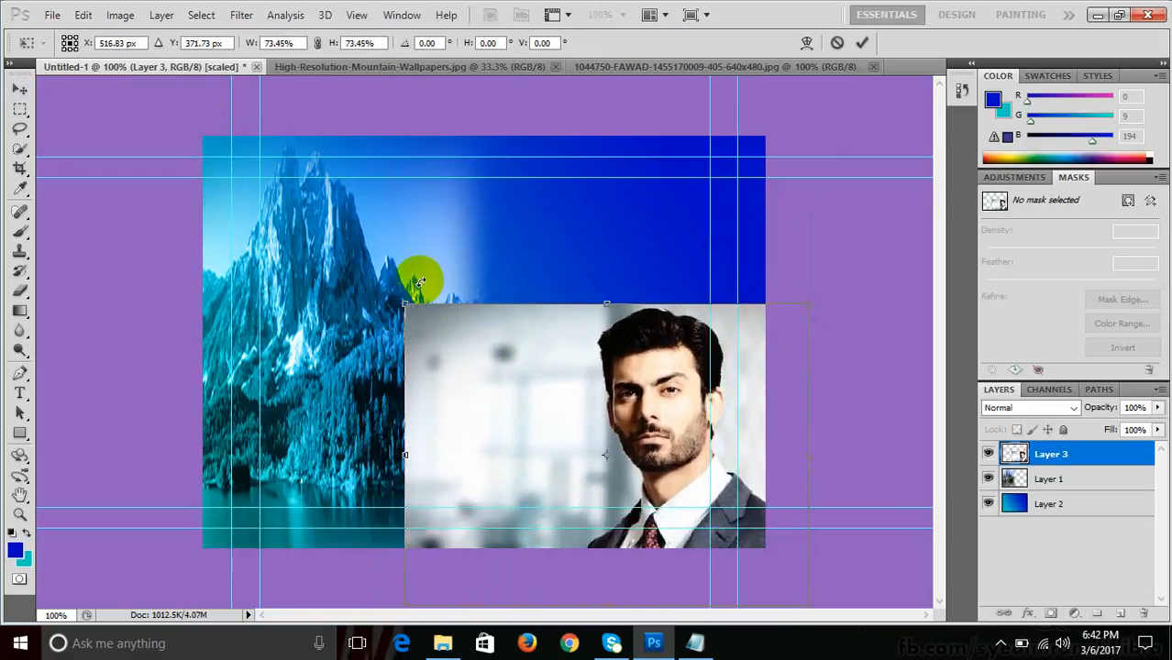
key("Return")
left_click_drag(625, 366, 538, 231)
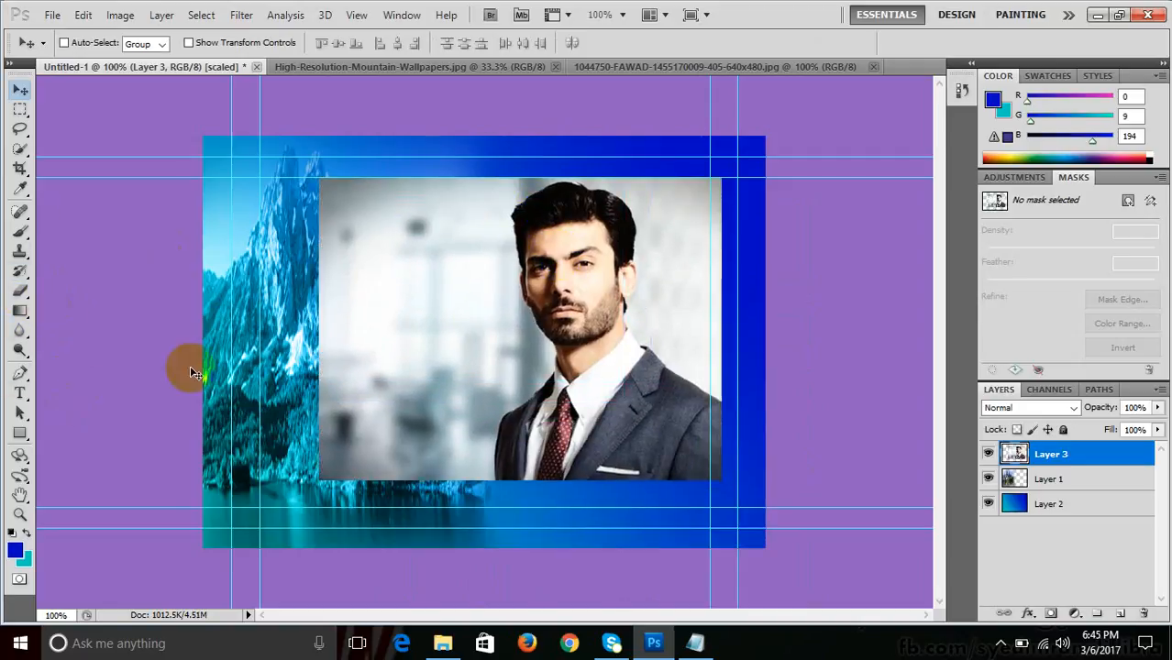
mouse_move(532, 343)
left_mouse_down()
mouse_move(593, 316)
mouse_move(541, 341)
left_mouse_up()
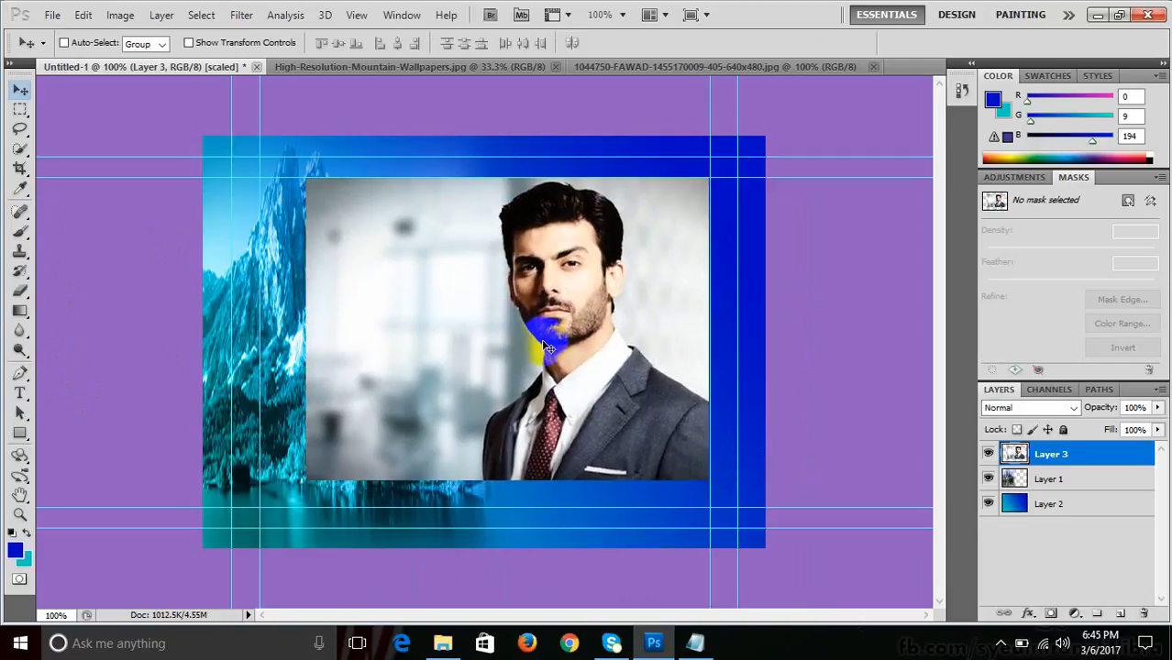
- Erase the background around the man with the soft eraser and move him to the canvas's upper-right area
left_click(20, 291)
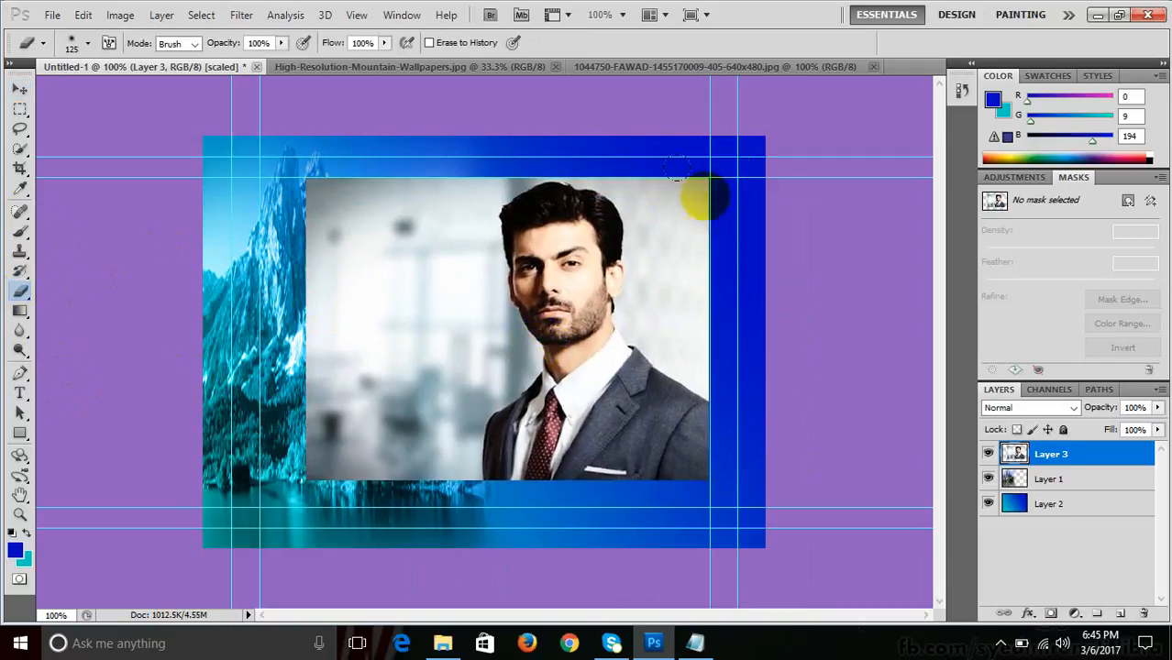
mouse_move(683, 164)
left_mouse_down()
mouse_move(683, 450)
mouse_move(564, 463)
mouse_move(312, 441)
mouse_move(293, 173)
mouse_move(325, 157)
mouse_move(403, 171)
mouse_move(428, 190)
mouse_move(371, 307)
mouse_move(388, 335)
mouse_move(431, 332)
mouse_move(401, 399)
mouse_move(297, 309)
mouse_move(342, 255)
mouse_move(361, 174)
mouse_move(389, 151)
mouse_move(531, 123)
mouse_move(633, 128)
mouse_move(650, 156)
mouse_move(672, 303)
mouse_move(651, 252)
mouse_move(653, 171)
mouse_move(688, 275)
left_mouse_up()
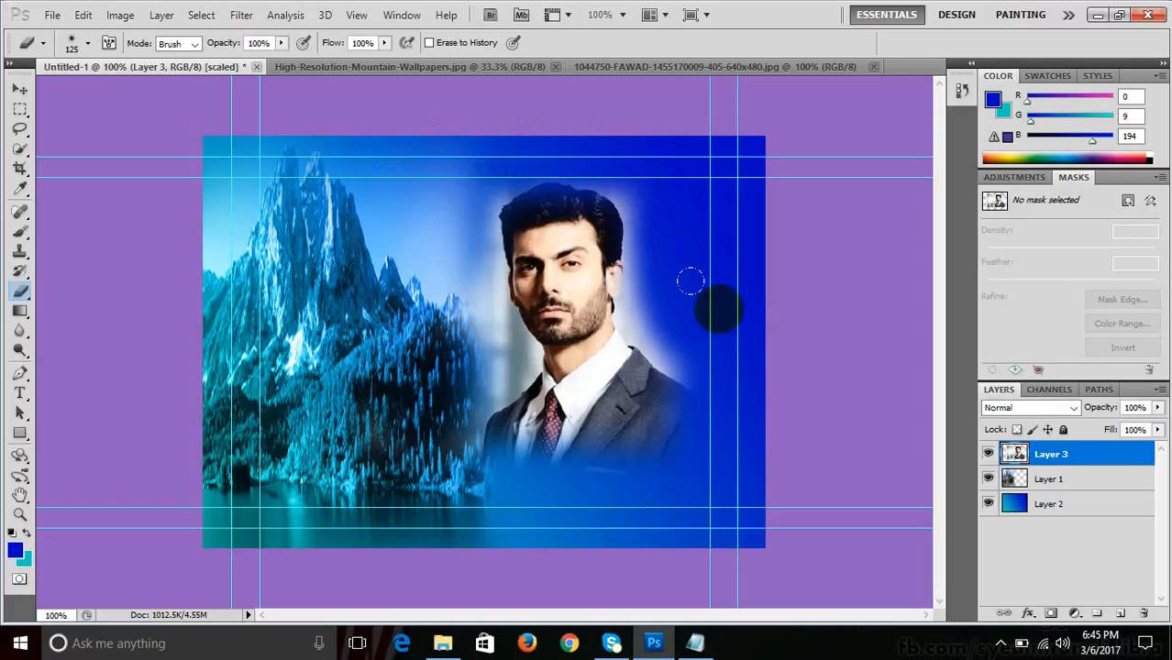
left_click(20, 88)
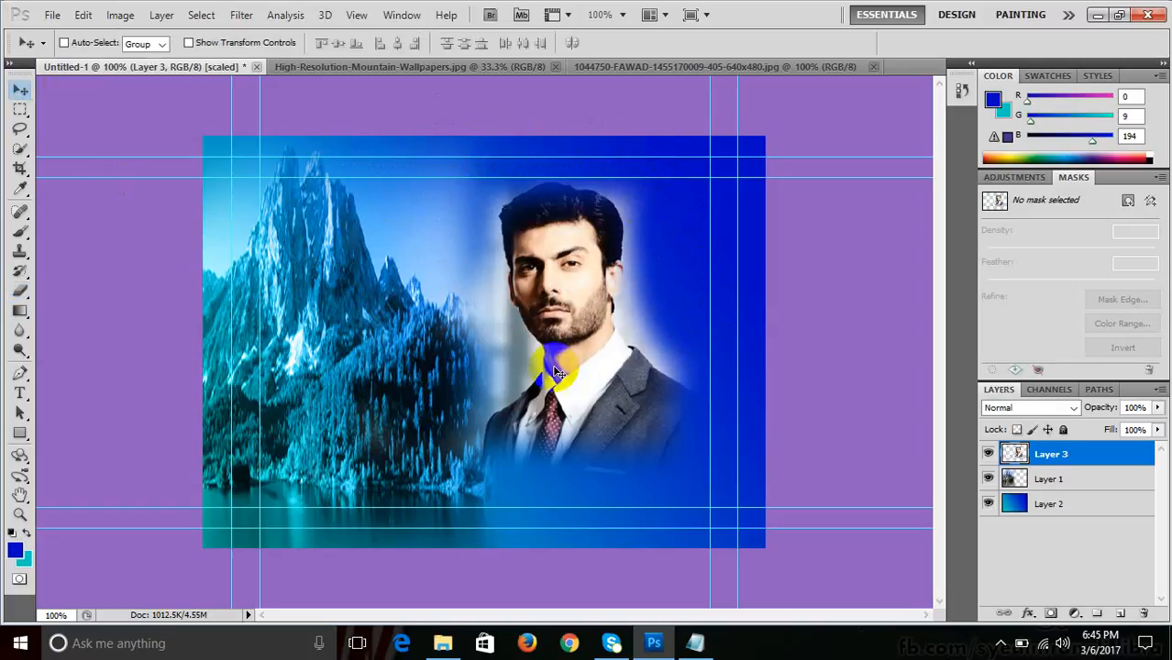
left_click_drag(583, 346, 681, 289)
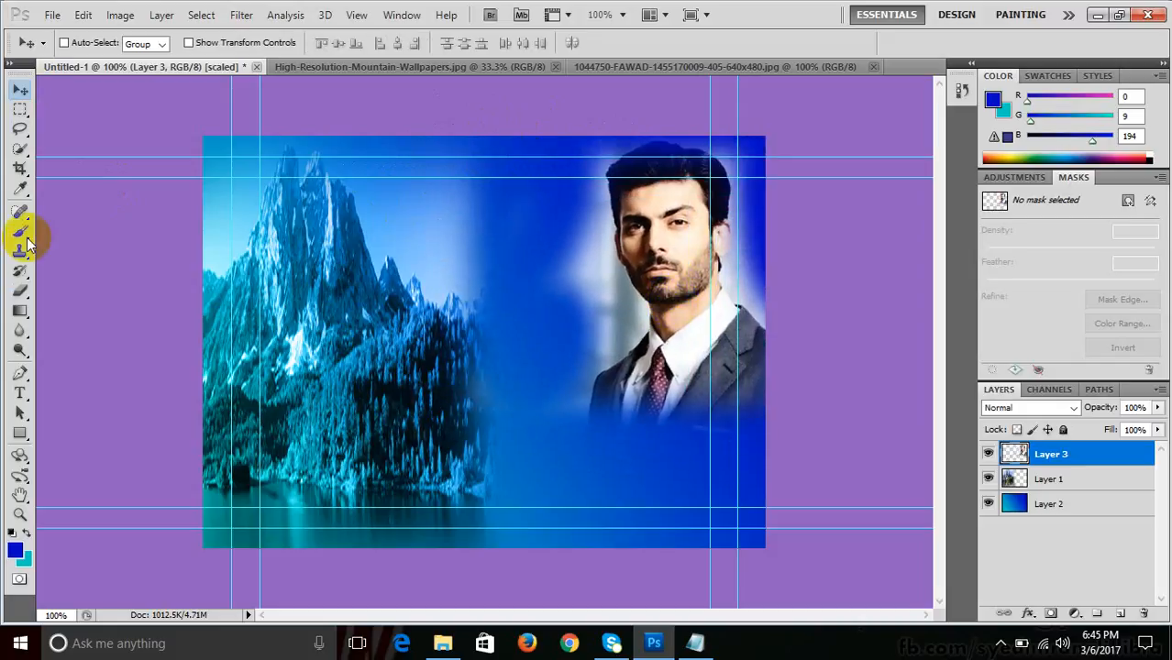
- Set the portrait layer's blend mode to Luminosity
left_click(20, 291)
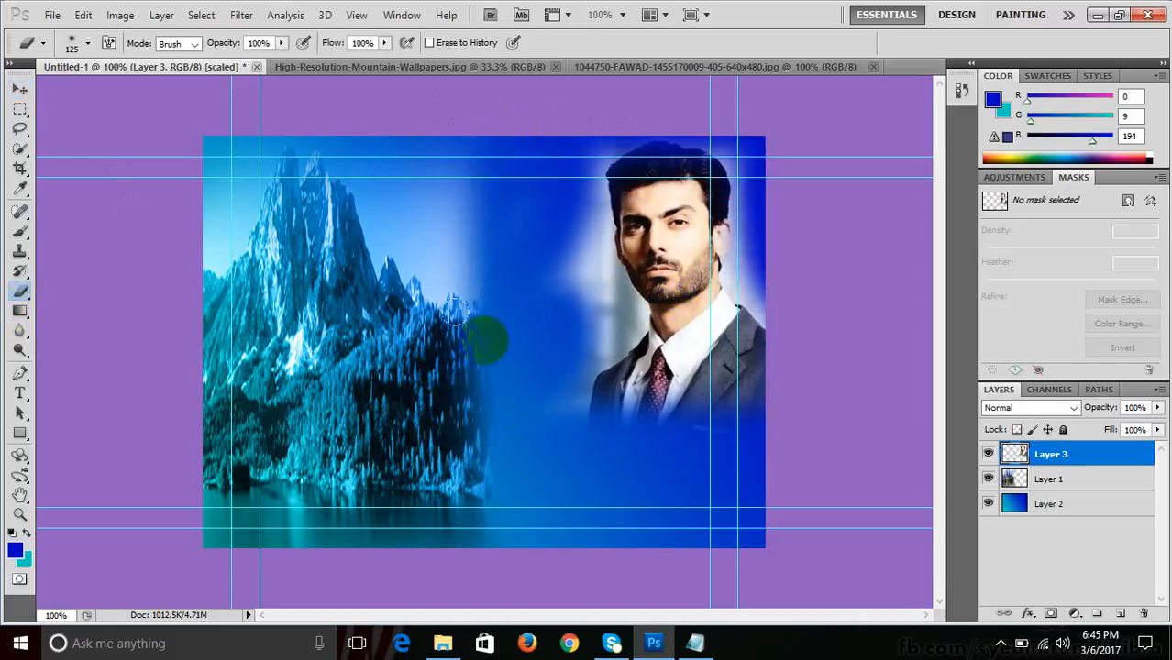
left_click(20, 89)
left_click(1013, 407)
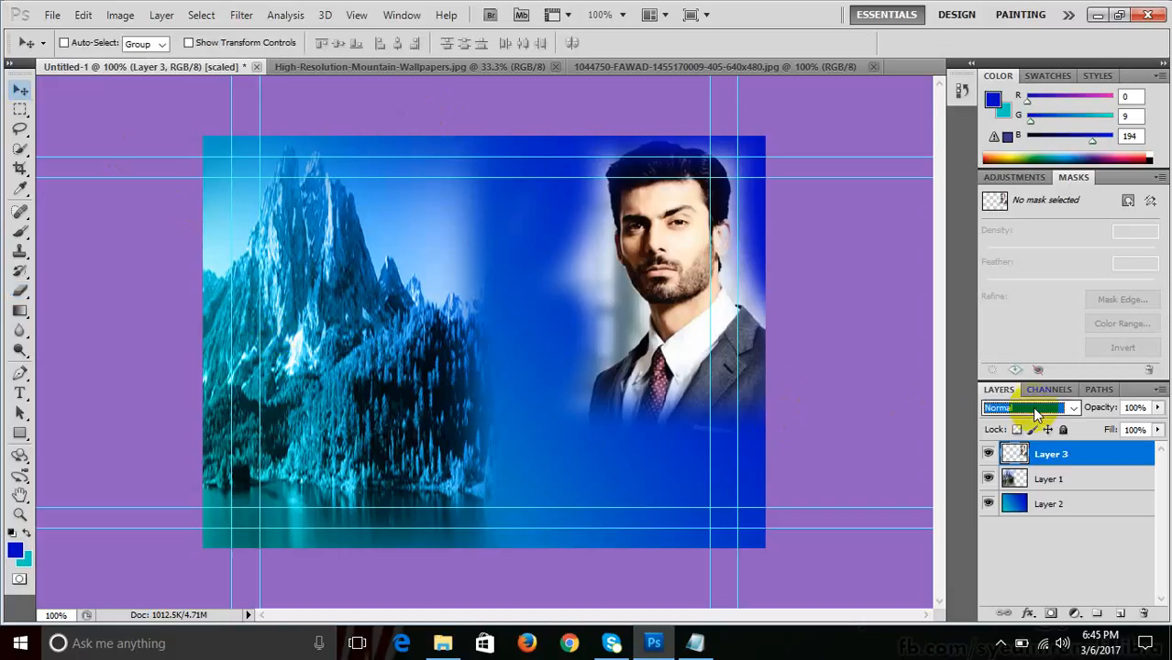
left_click(1008, 434)
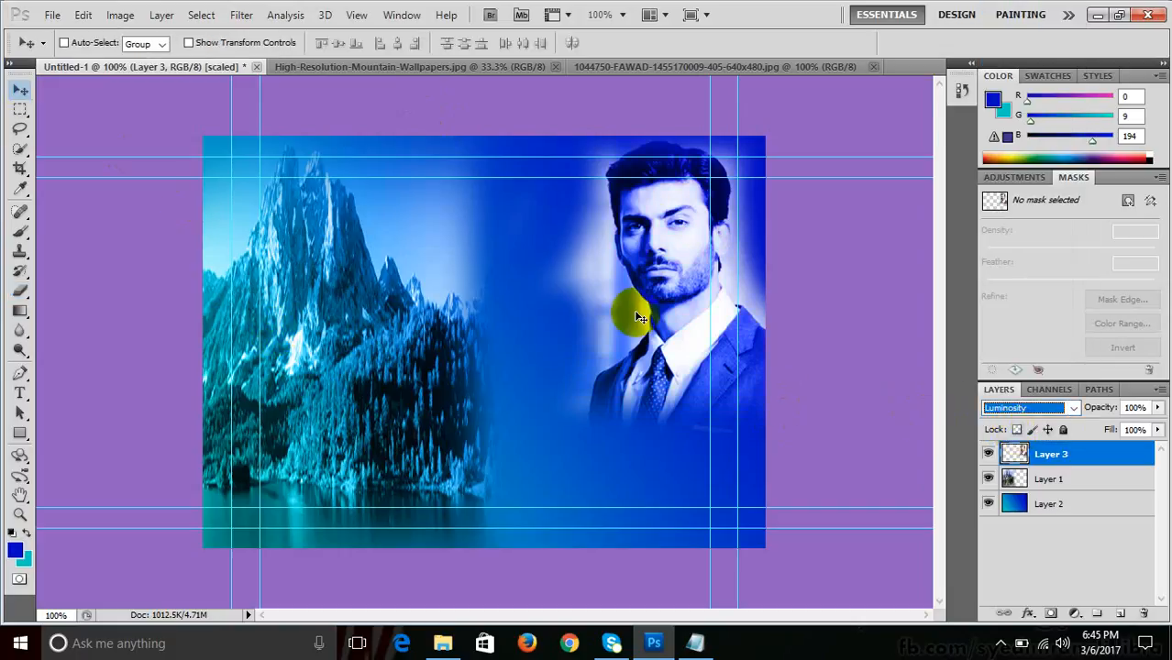
- Select the portrait layer and stretch it vertically beyond the canvas to 200.85% height
right_click(657, 231)
left_click(703, 243)
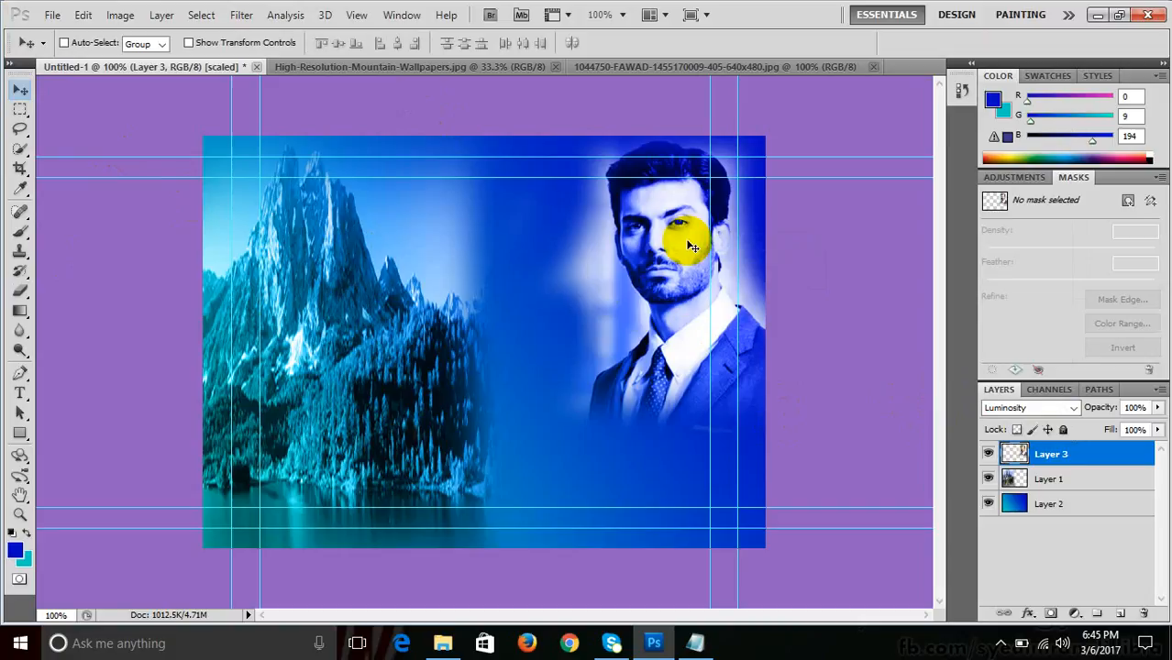
key("ctrl+t")
left_click_drag(612, 439, 629, 650)
left_click_drag(628, 156, 601, 42)
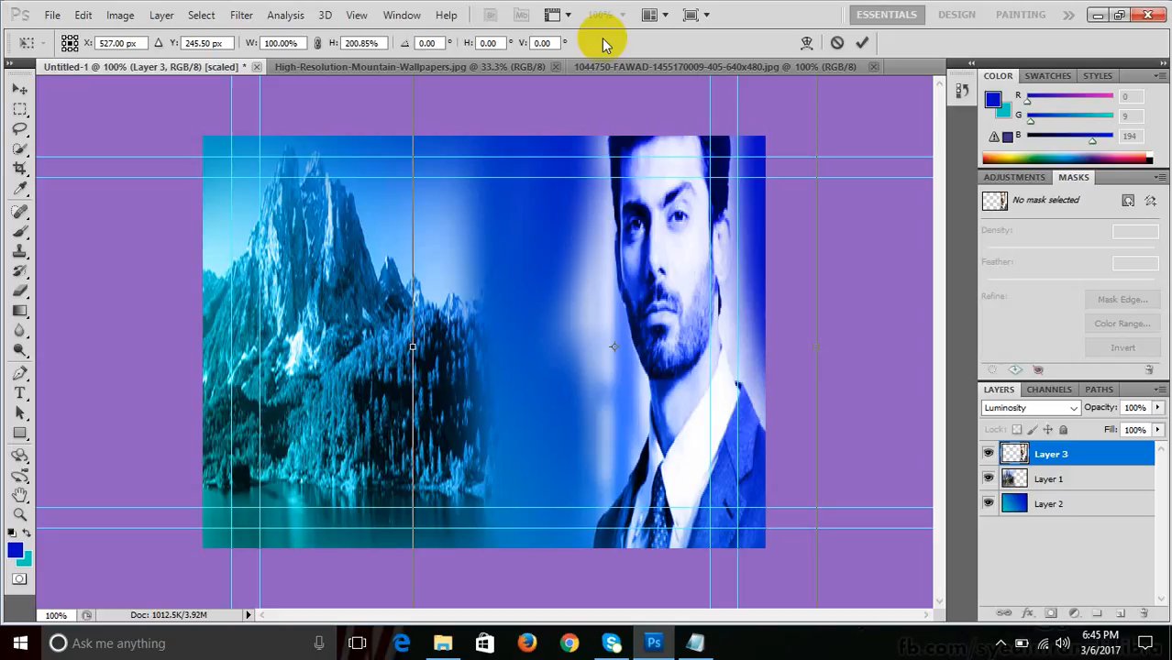
key("Return")
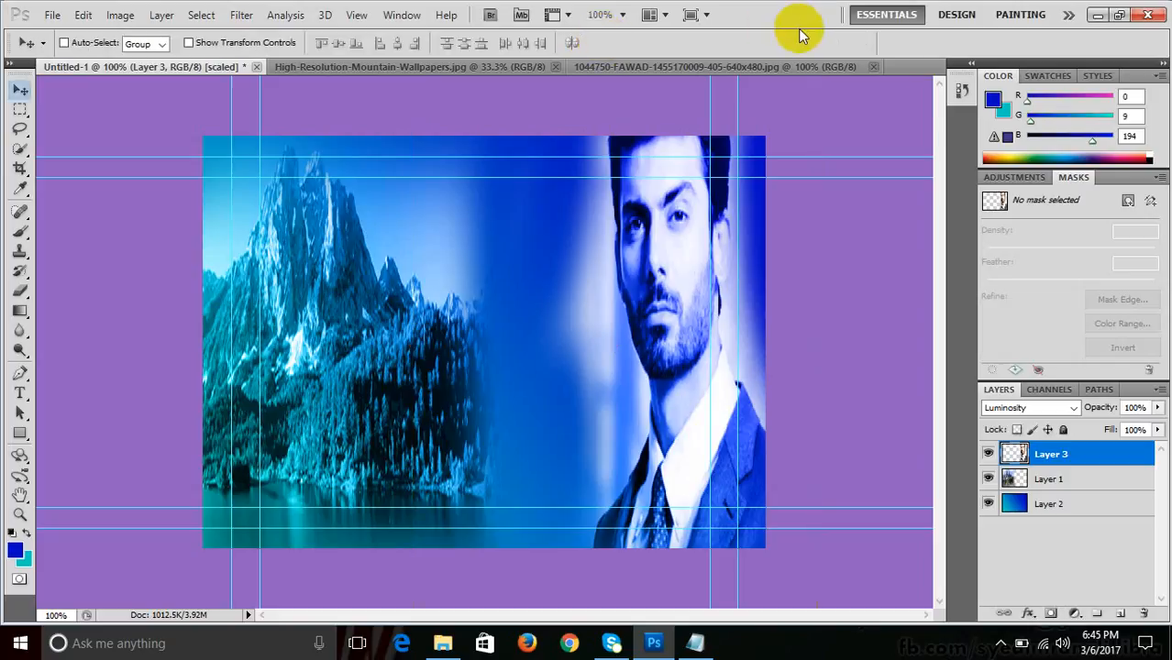
- Move the portrait partly past the canvas's right edge and widen it toward the left with Free Transform
left_click_drag(685, 240, 759, 245)
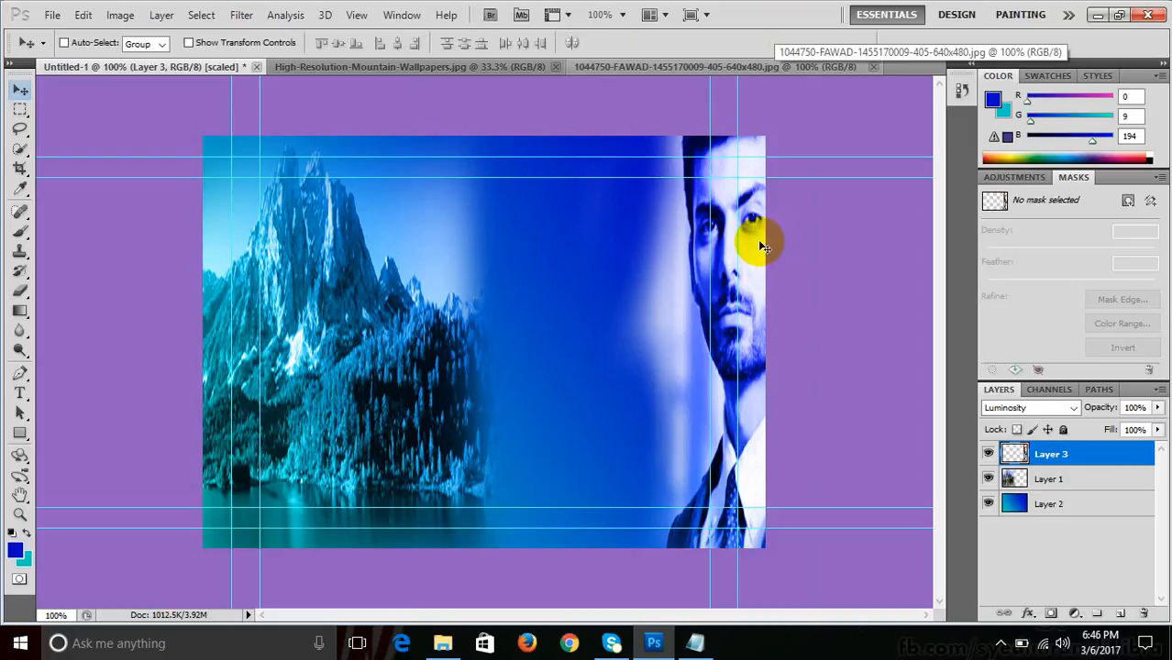
key("ctrl+t")
left_click_drag(490, 348, 431, 347)
key("Return")
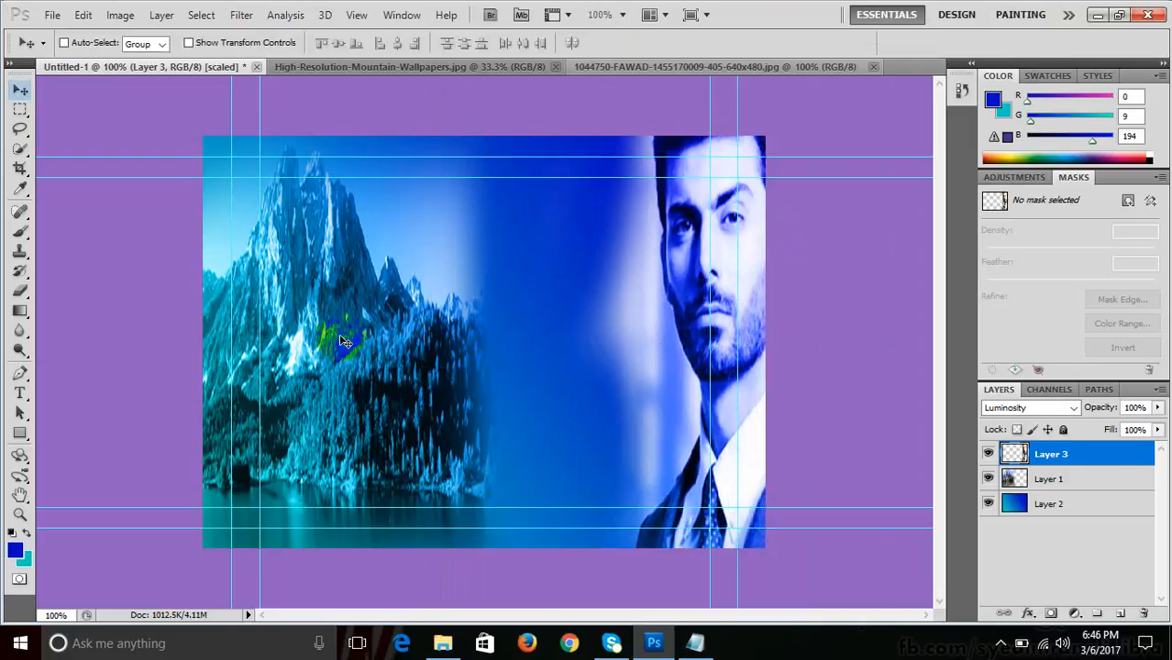
- Select the mountain layer and move it right until it meets the portrait
right_click(341, 337)
left_click(381, 350)
left_click_drag(571, 340, 777, 345)
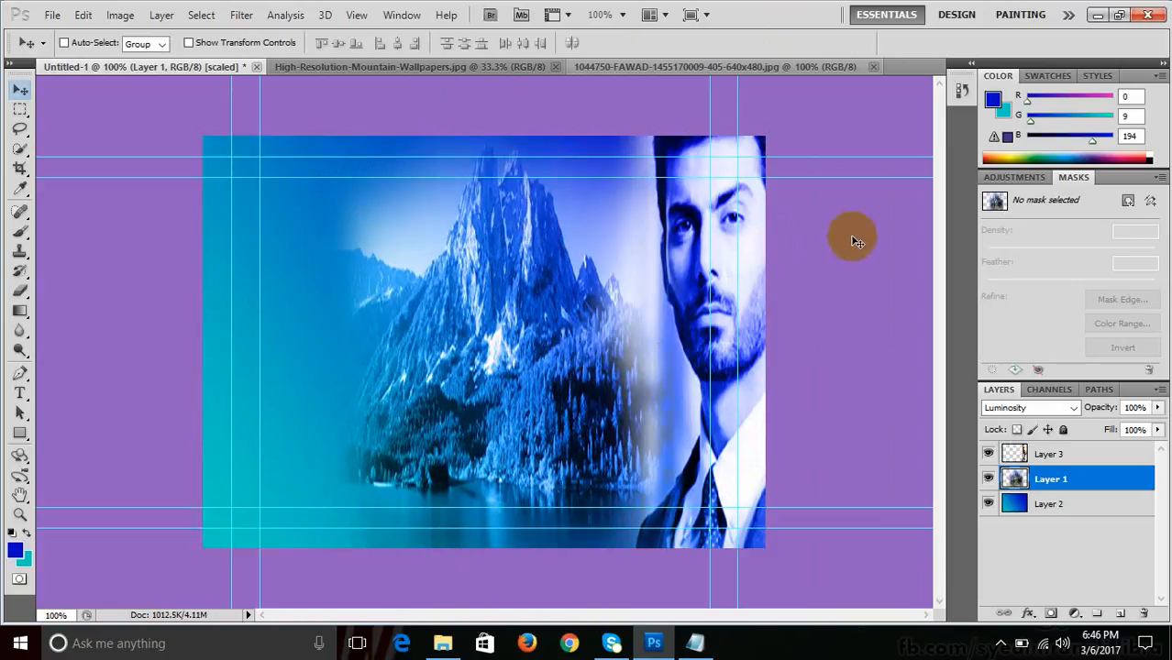
- Select the portrait layer and move it to the canvas's left edge, beside the mountain
right_click(739, 248)
left_click(748, 258)
left_click_drag(746, 254, 235, 288)
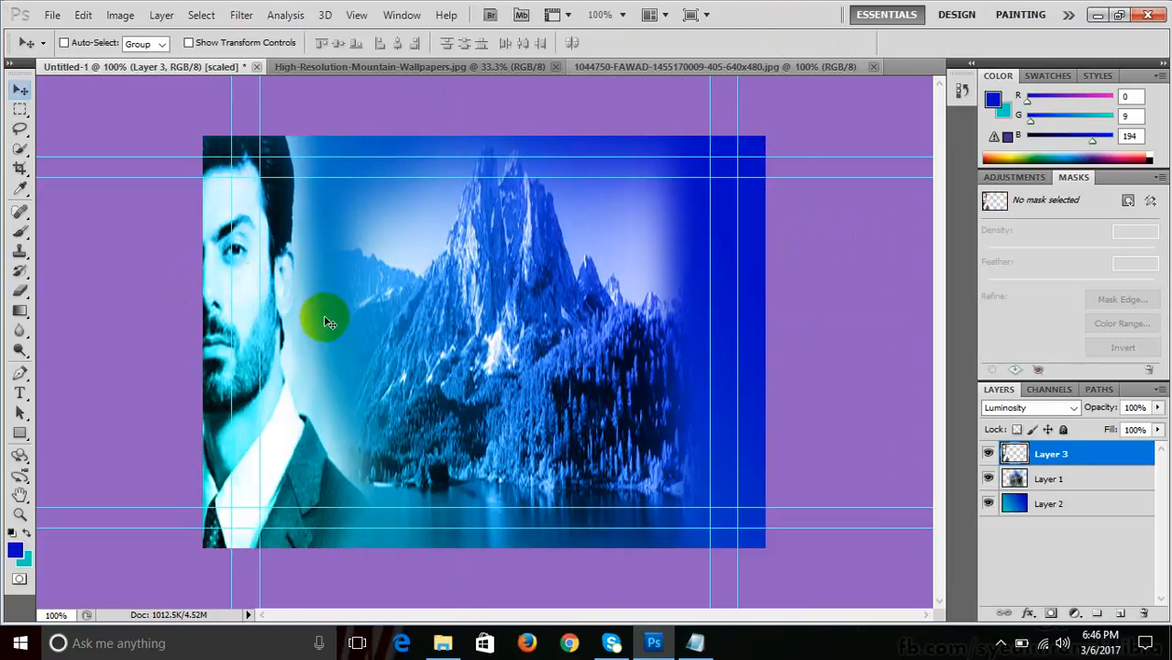
- Select the mountain layer, move it slightly right, and widen it both ways to 146.92% with Free Transform, past the canvas's right edge
right_click(540, 358)
left_click(573, 365)
mouse_move(564, 356)
left_mouse_down()
mouse_move(685, 334)
mouse_move(628, 393)
mouse_move(585, 347)
left_mouse_up()
key("ctrl+t")
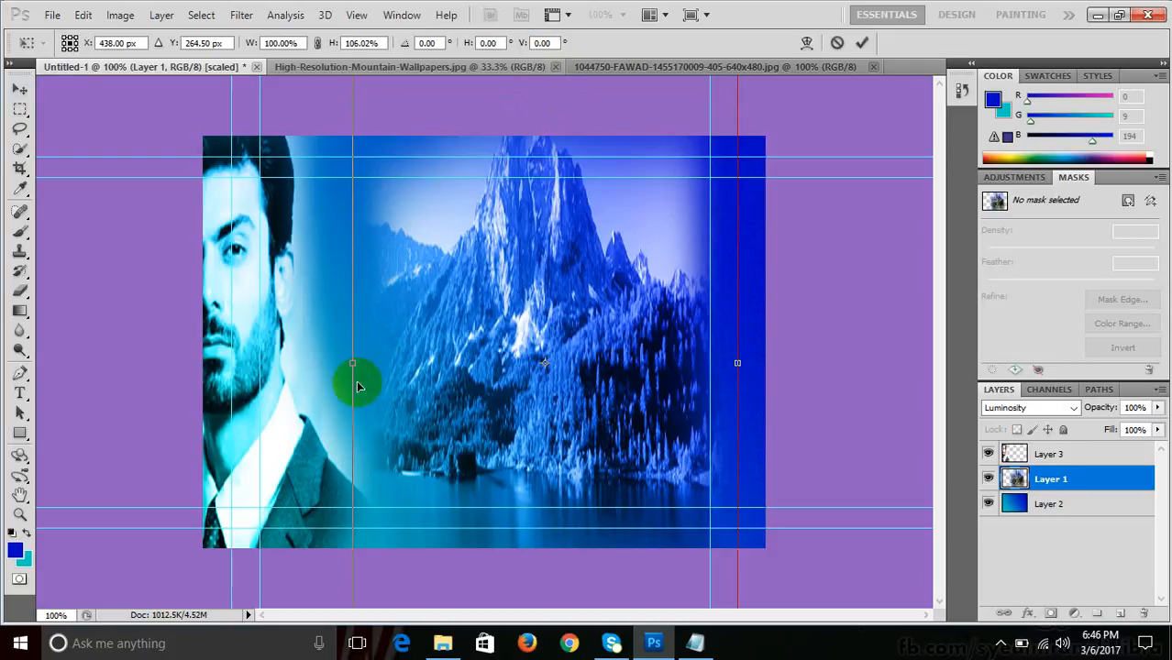
left_click_drag(357, 385, 288, 340)
left_click_drag(353, 361, 237, 353)
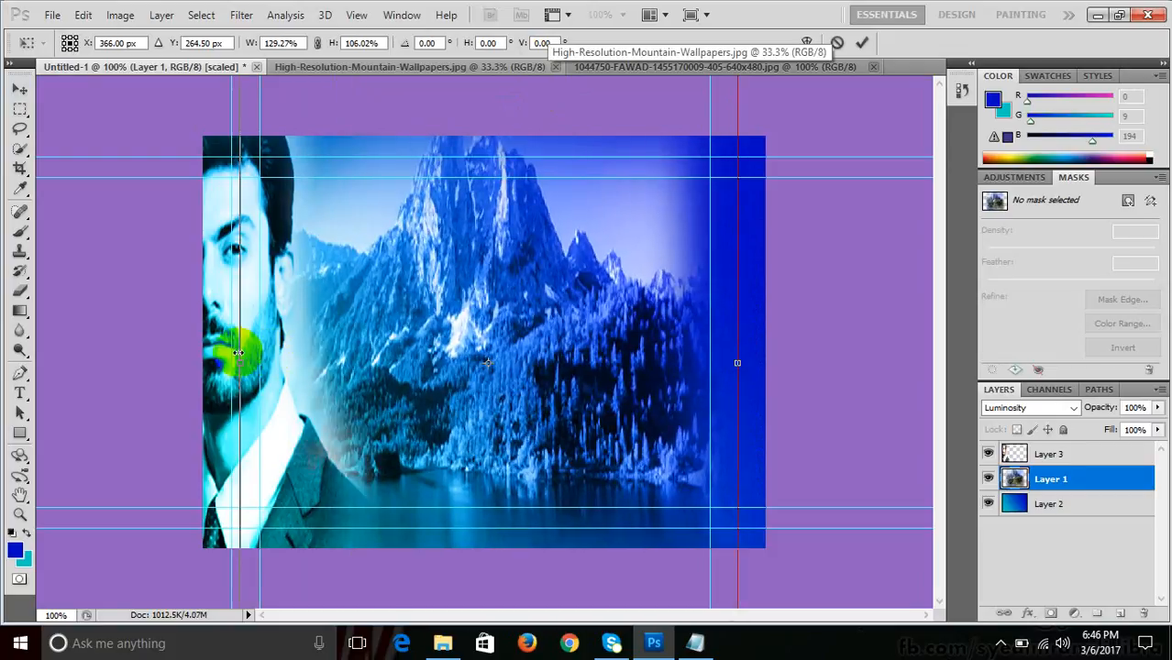
left_click_drag(737, 364, 808, 359)
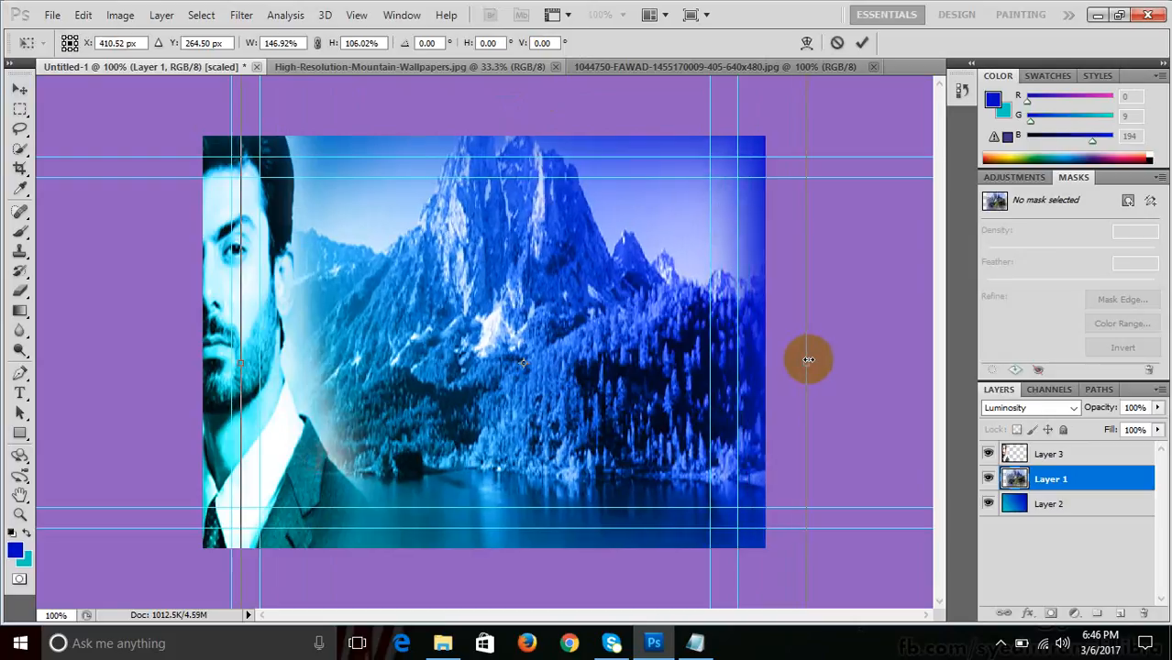
key("Return")
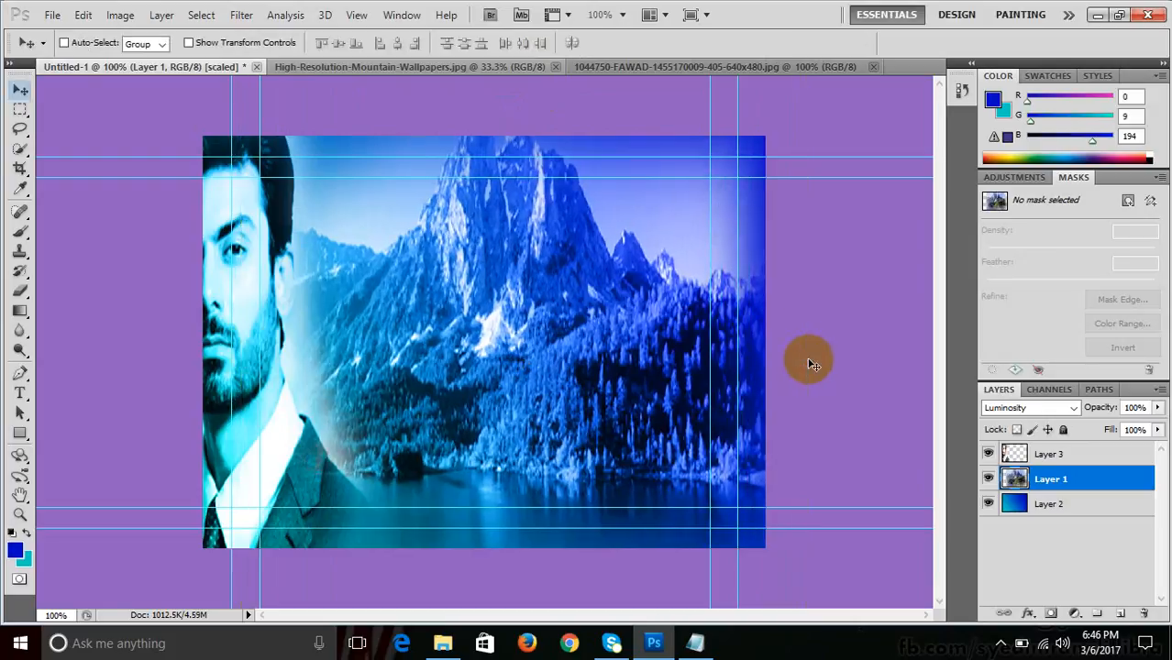
- Select the portrait layer, widen it toward the right to 104.12% with Free Transform, and nudge it slightly left and up
right_click(245, 275)
left_click(268, 275)
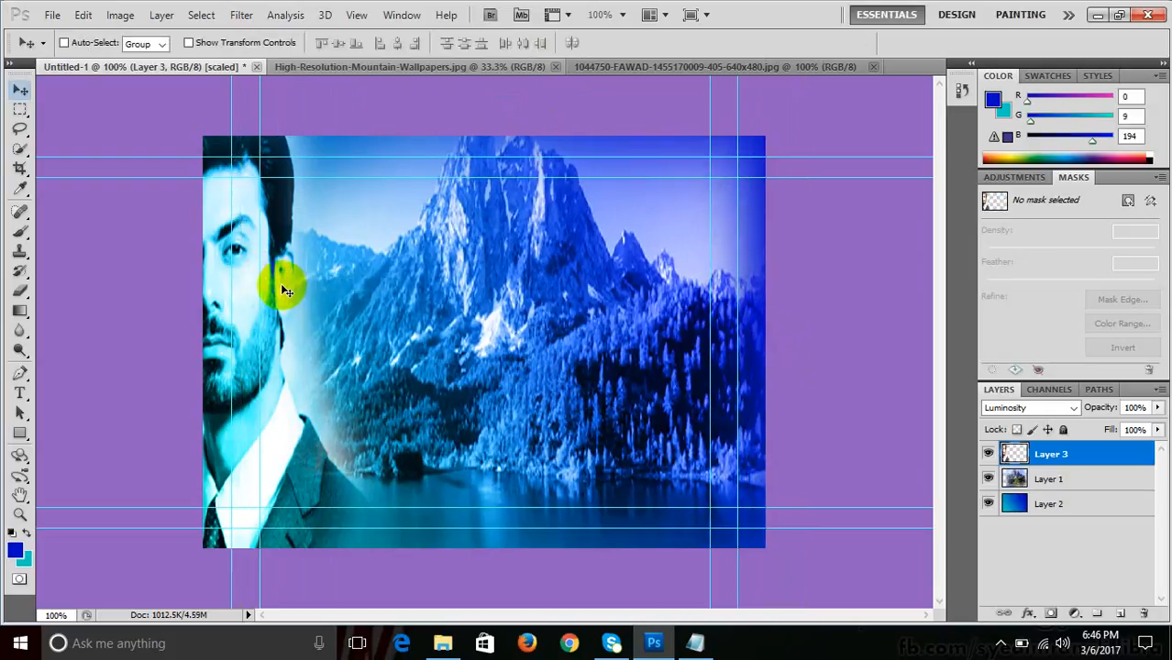
key("ctrl+t")
left_click_drag(392, 359, 405, 381)
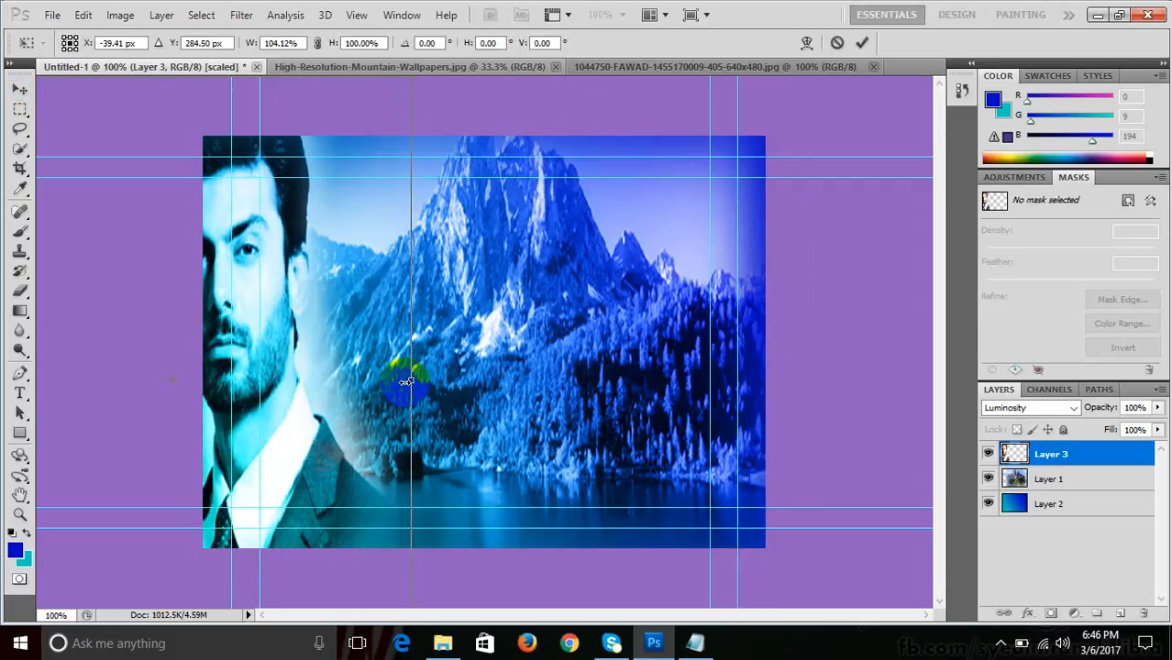
key("Return")
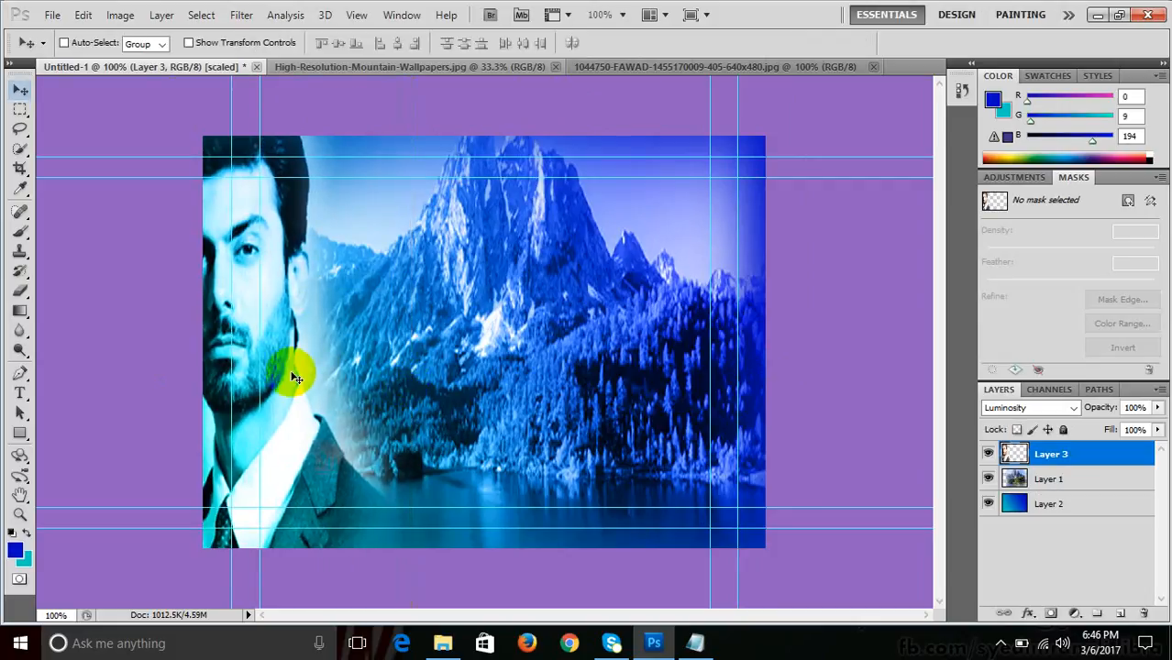
left_click_drag(291, 372, 287, 367)
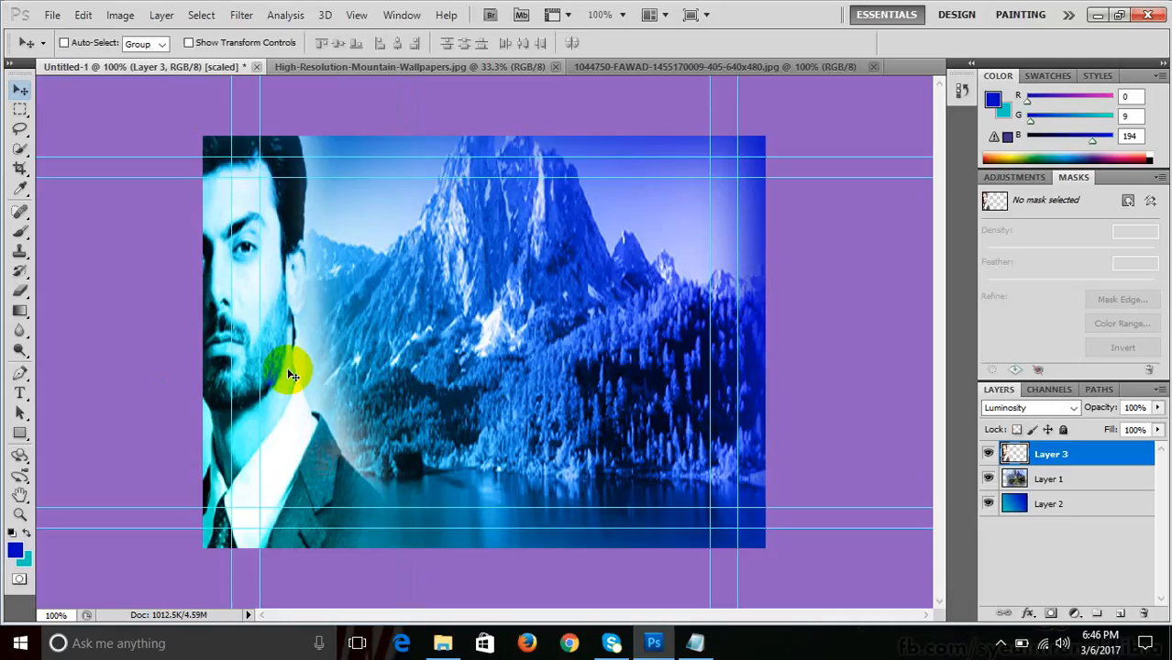
- Open 2718.kecso.net.jpg and copy the lake photo into the Untitled-1 composition as a new layer
key("ctrl+o")
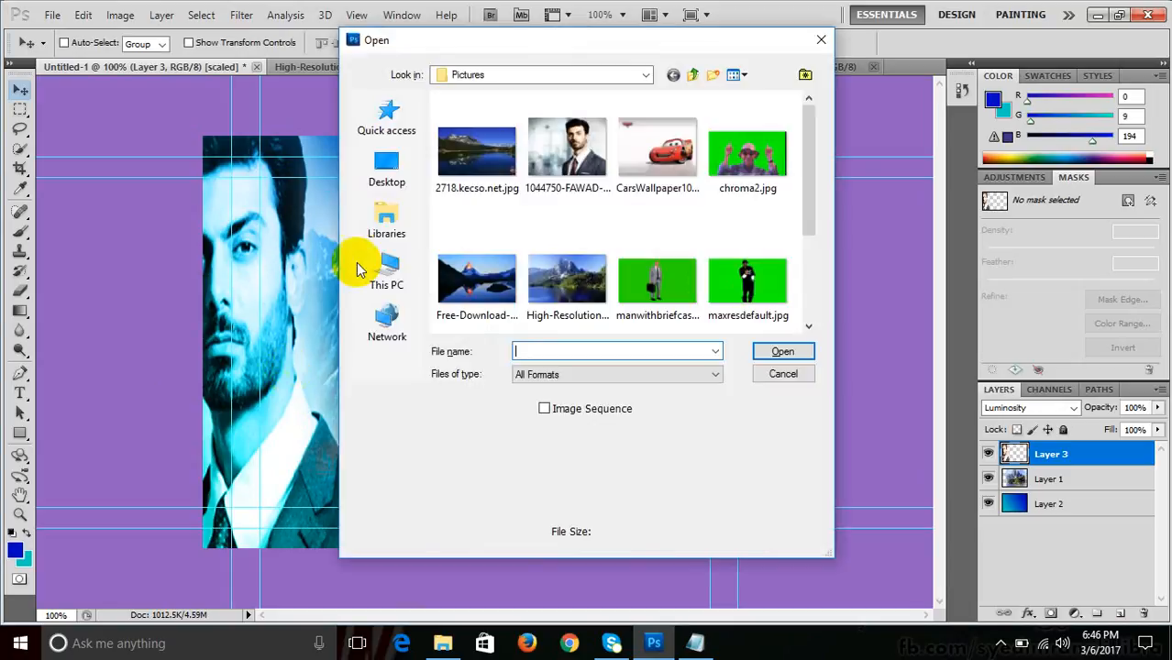
left_click(474, 179)
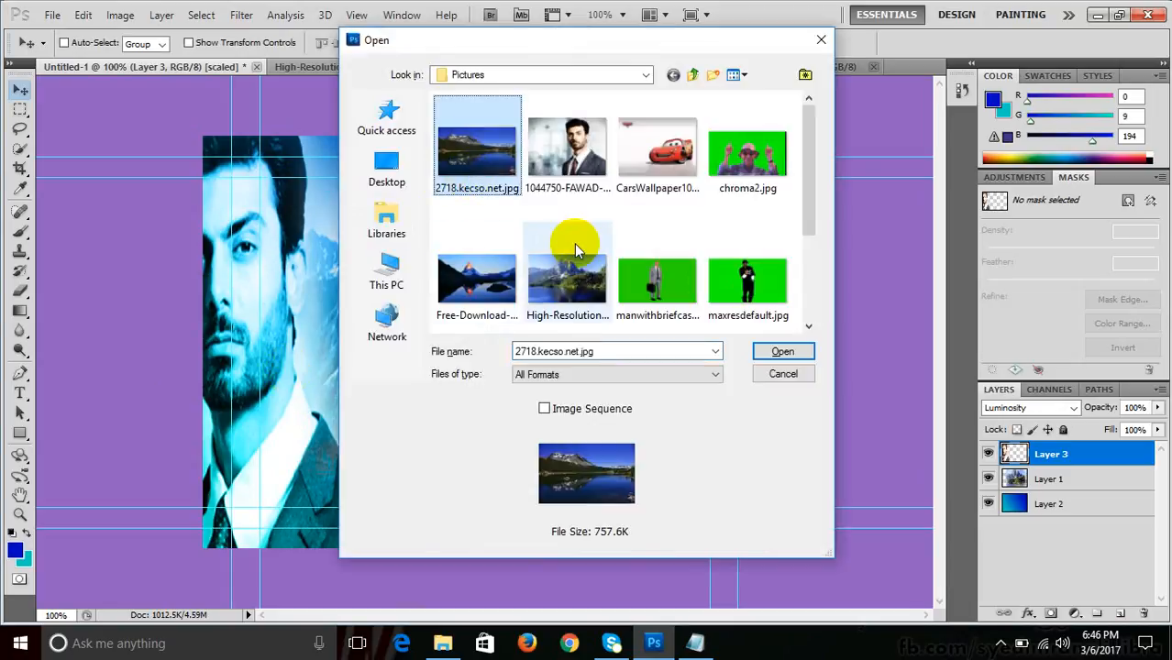
left_click(783, 354)
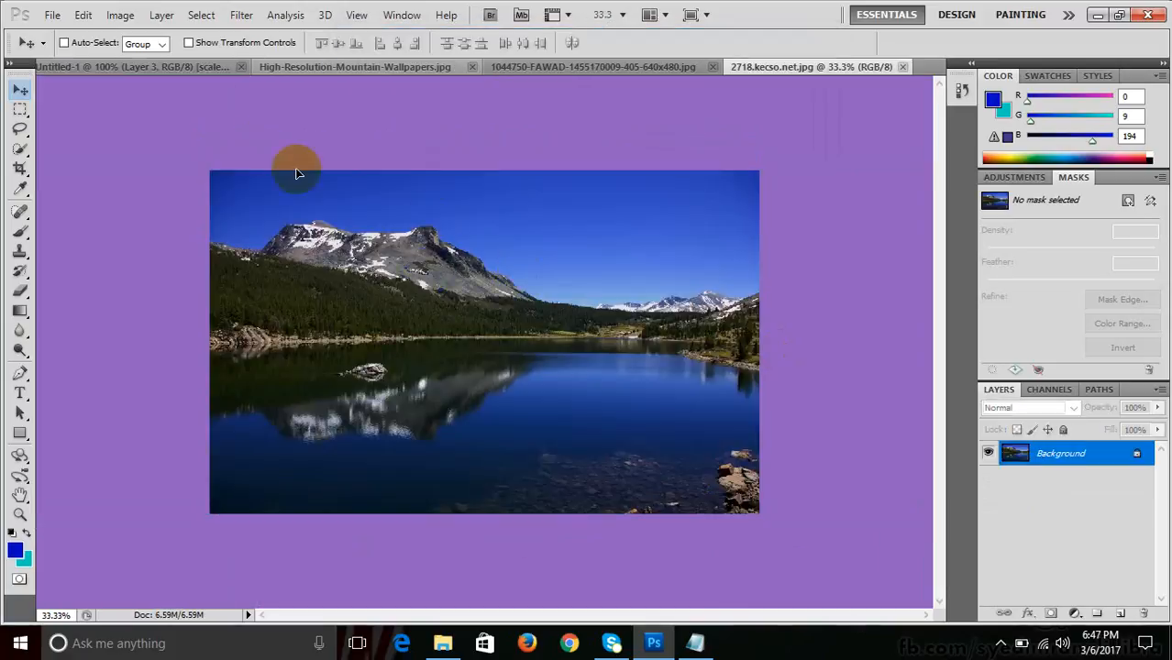
left_click_drag(172, 62, 597, 397)
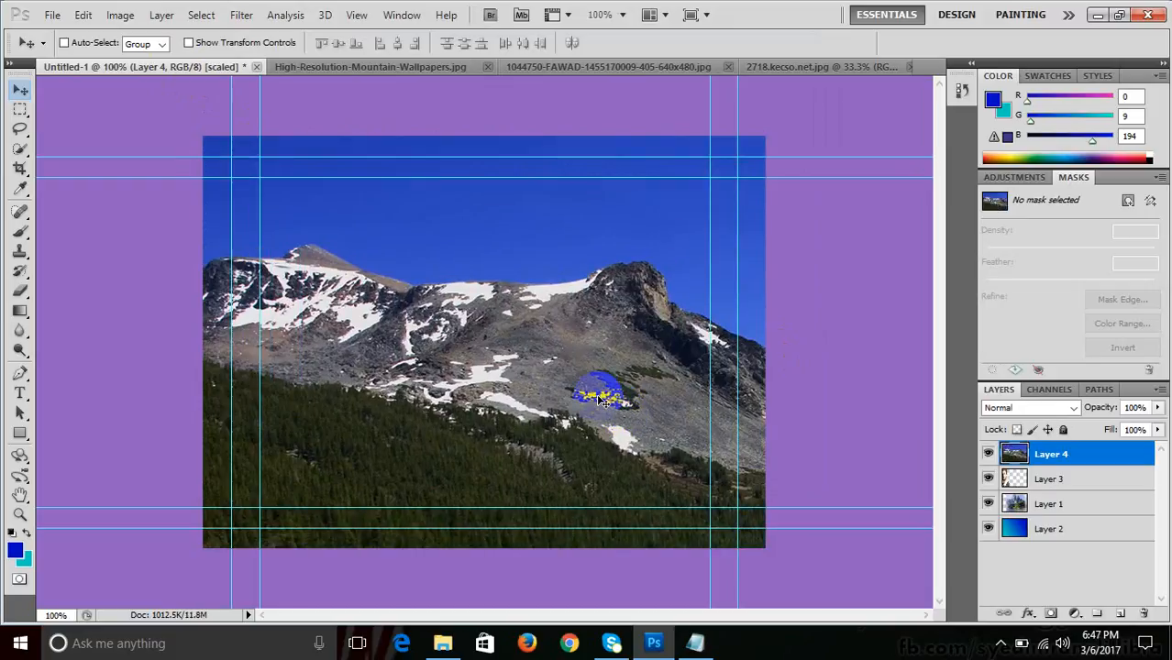
- Shrink the lake photo from its upper-left corner with Free Transform and move it back up beside the man's face
key("ctrl+t")
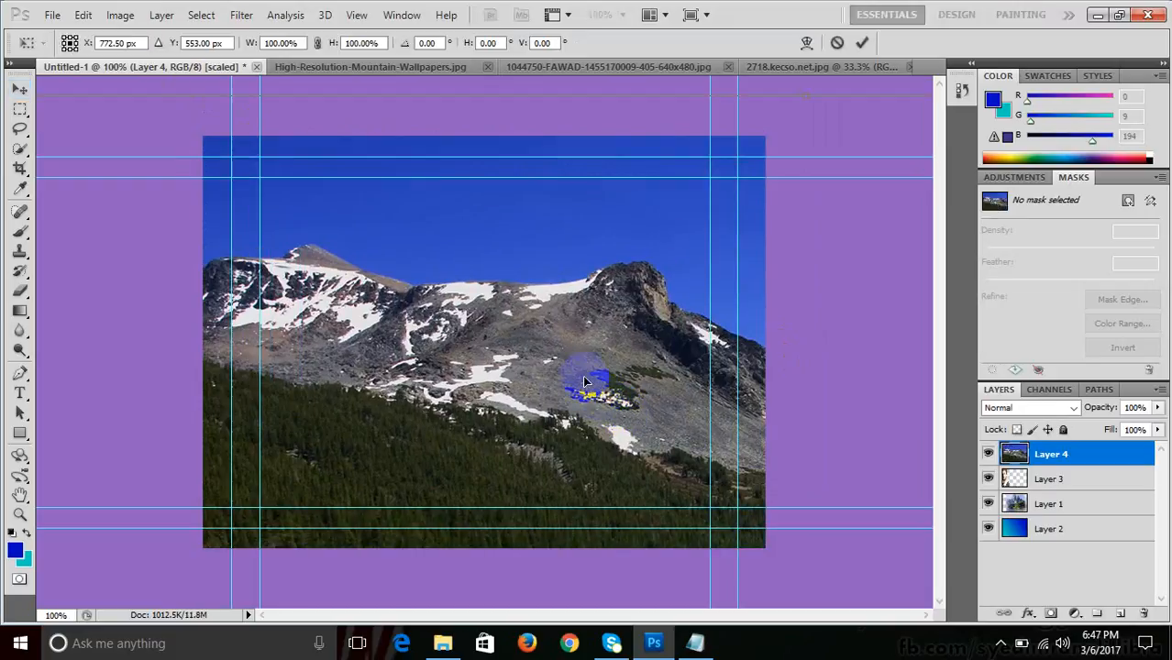
left_click_drag(422, 258, 530, 340)
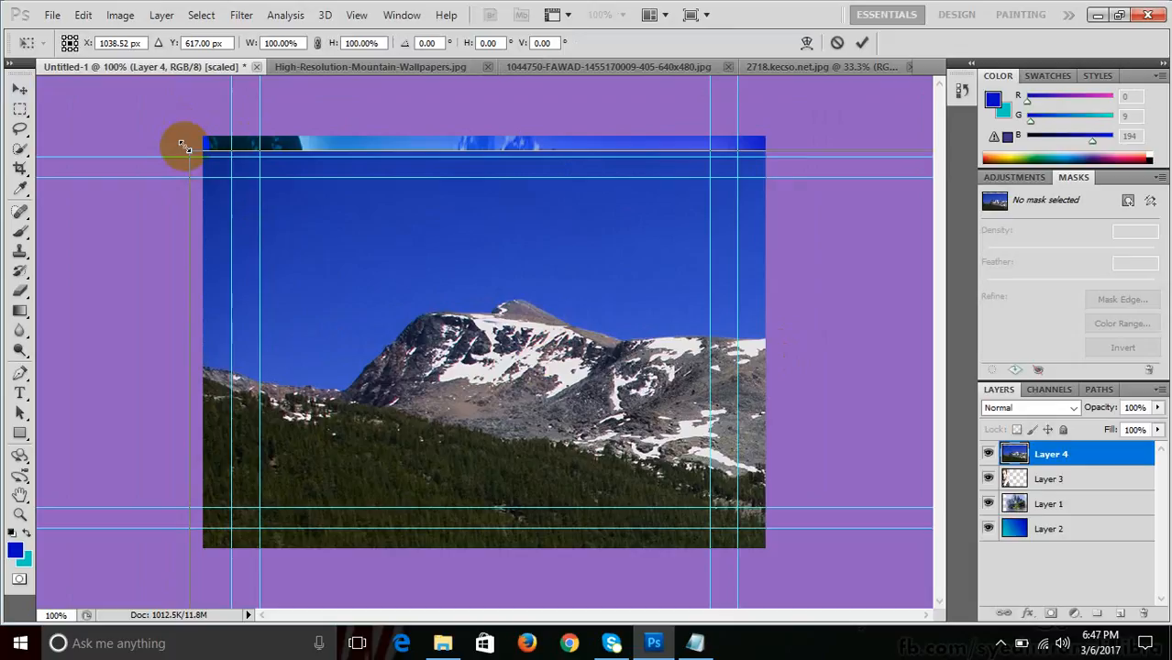
left_click_drag(183, 146, 566, 310)
key("Return")
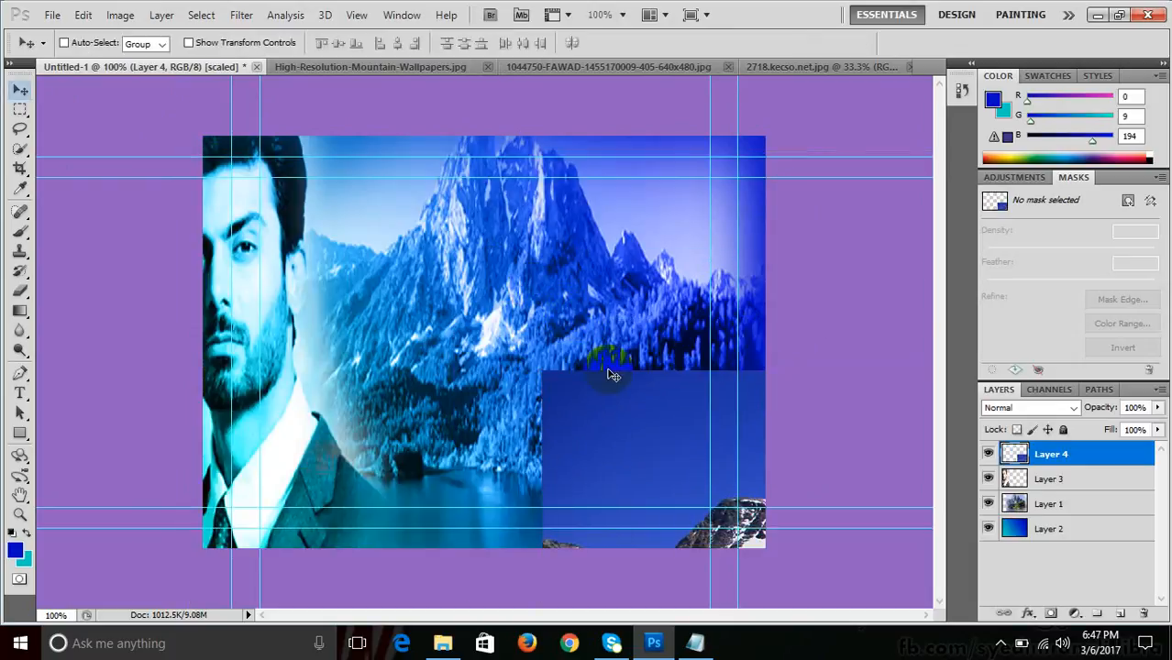
left_click_drag(623, 427, 364, 225)
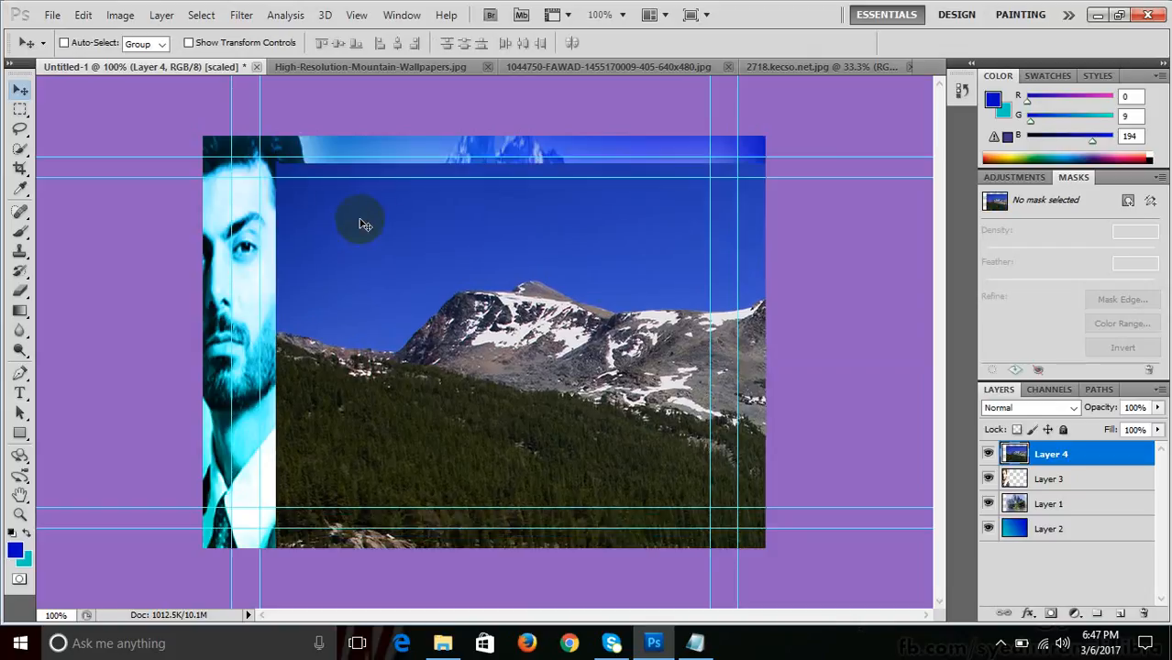
- Scale the lake photo proportionally down to 60.52% with Free Transform, repositioning it over the mountain between reductions
key("ctrl+t")
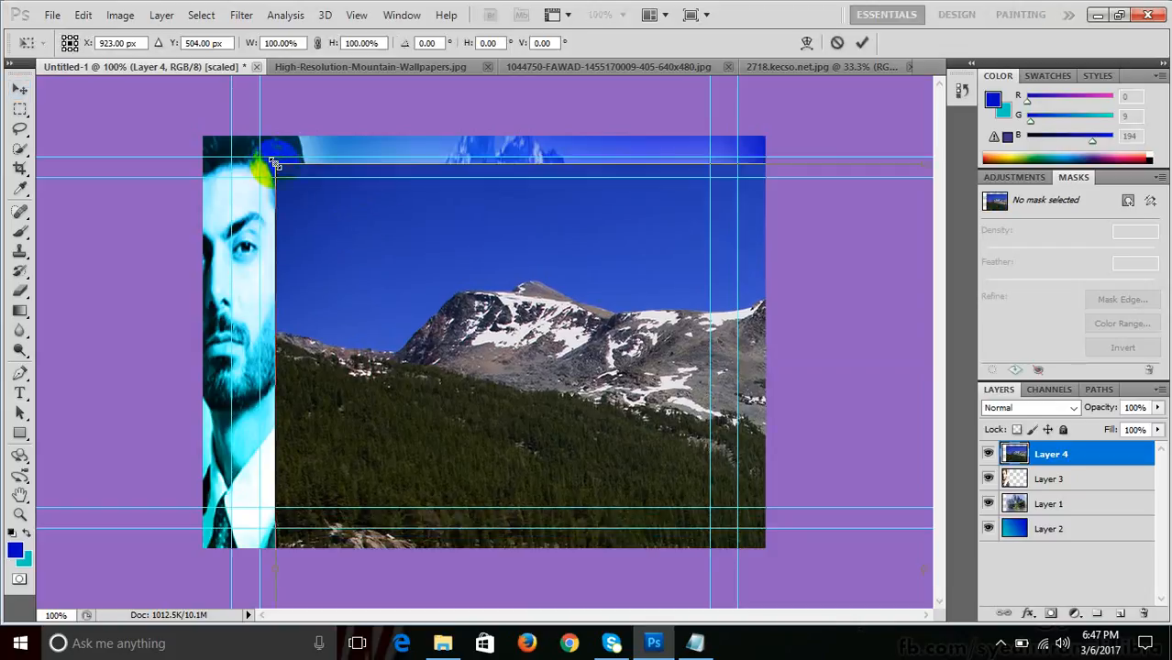
left_click_drag(276, 163, 532, 290)
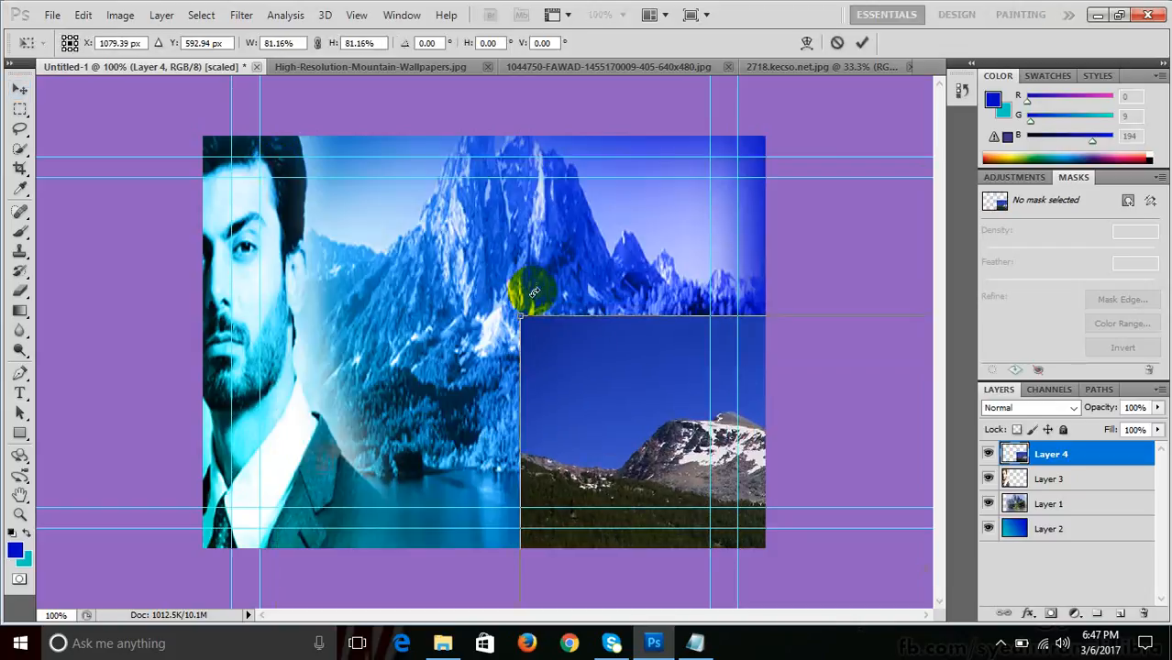
left_click_drag(613, 377, 170, 160)
left_click_drag(302, 223, 504, 293)
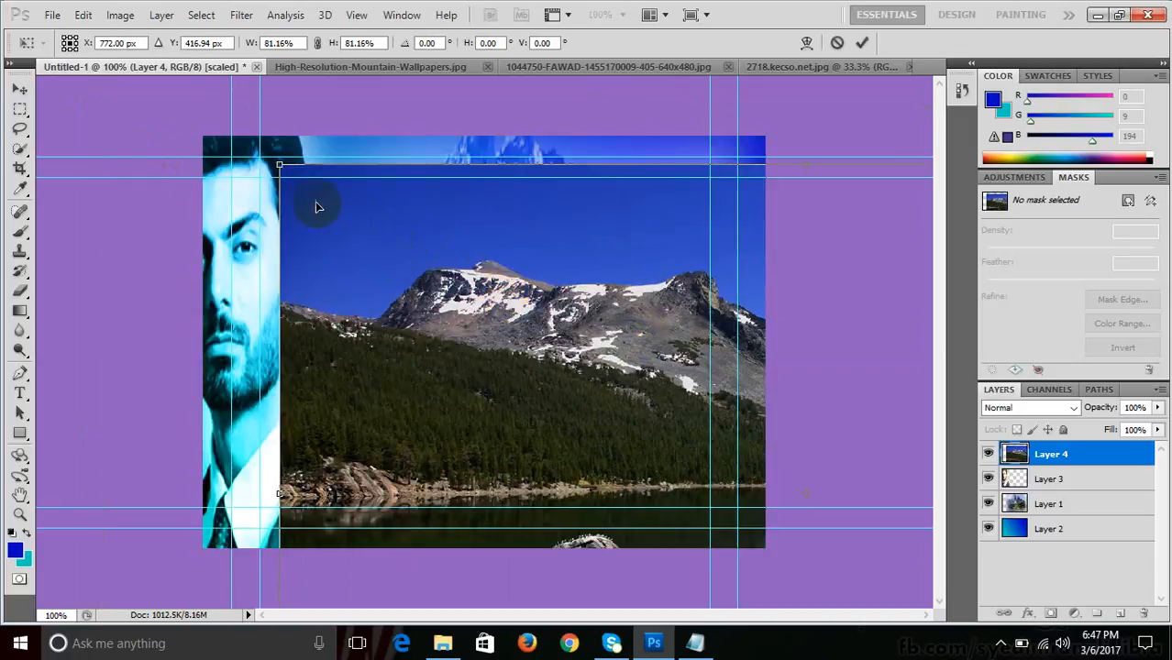
left_click_drag(278, 162, 552, 300)
left_click_drag(669, 449, 446, 287)
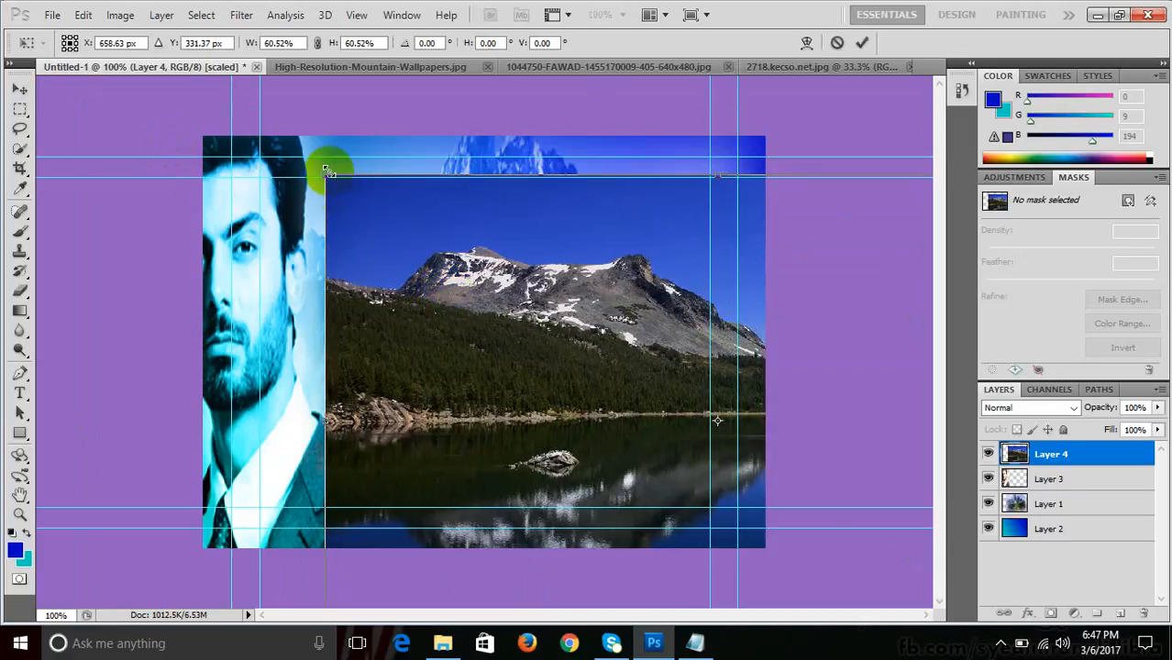
- Reduce the lake photo further until it fits entirely inside the canvas, place it over the mountain, and apply the transform
left_click_drag(326, 174, 523, 274)
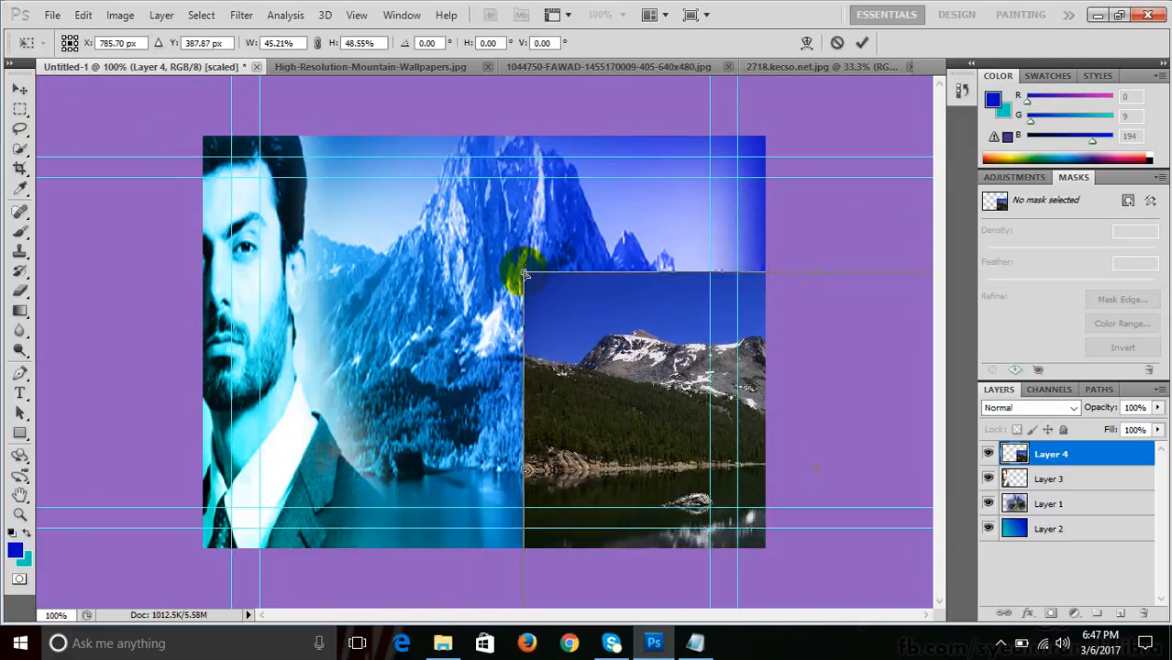
left_click(525, 340)
left_click(524, 341)
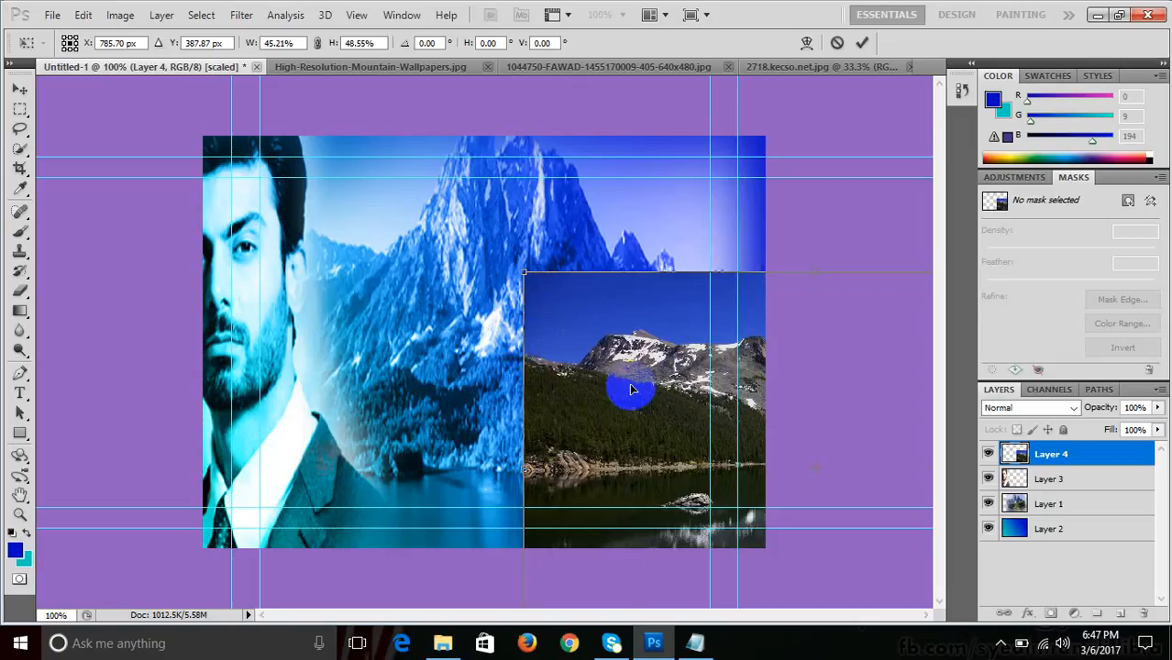
left_click_drag(628, 387, 380, 316)
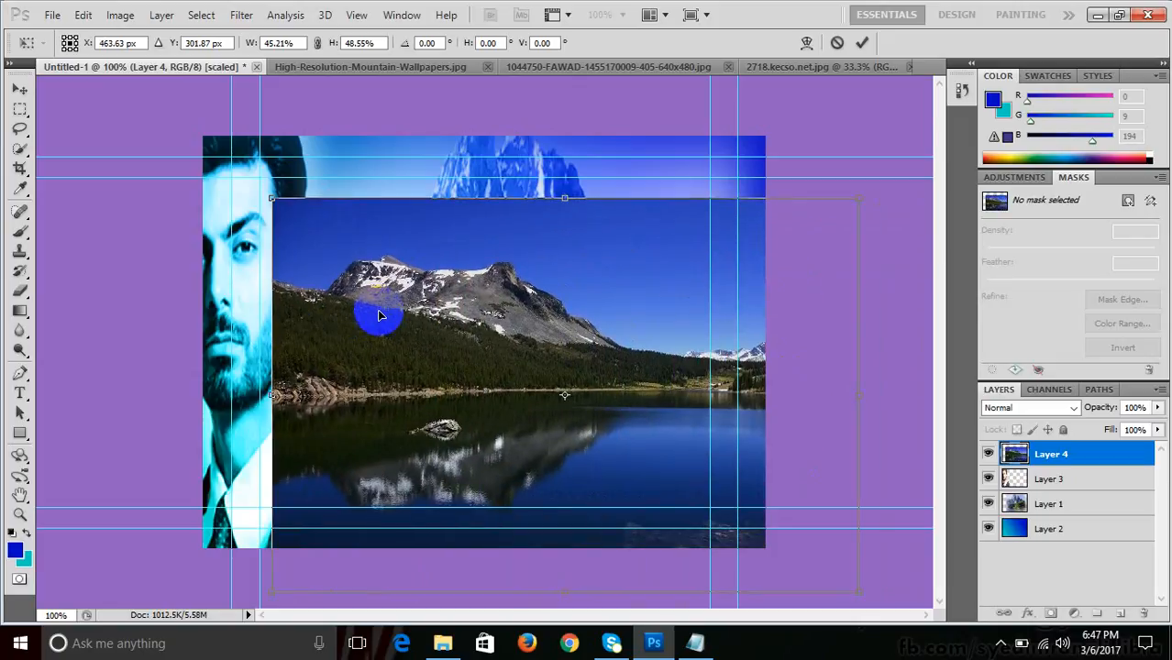
left_click_drag(280, 396, 321, 394)
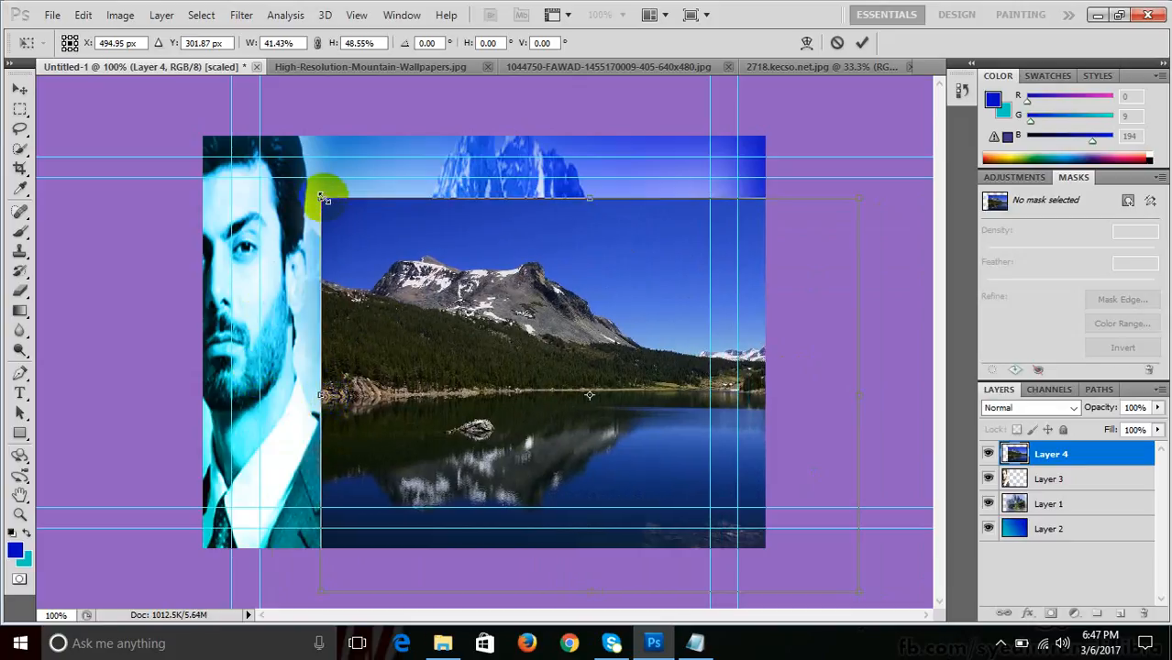
left_click_drag(321, 196, 379, 241)
key("Return")
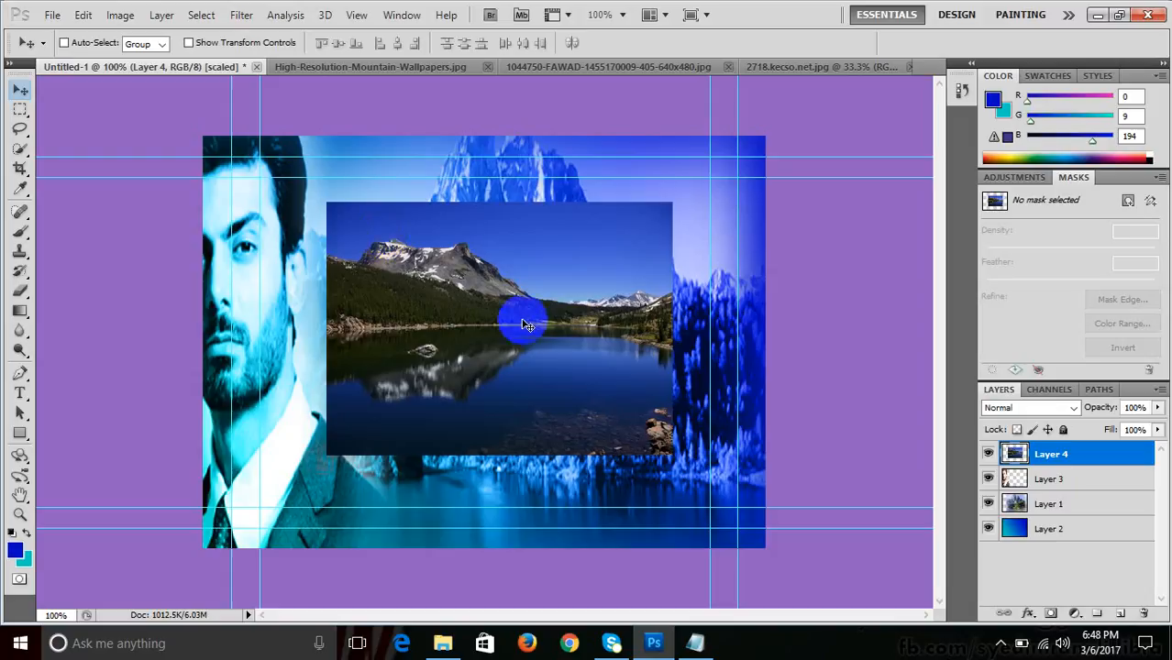
- Position the lake photo just beside the portrait and softly erase its hard edges so it blends into the mountain
left_click_drag(527, 326, 693, 378)
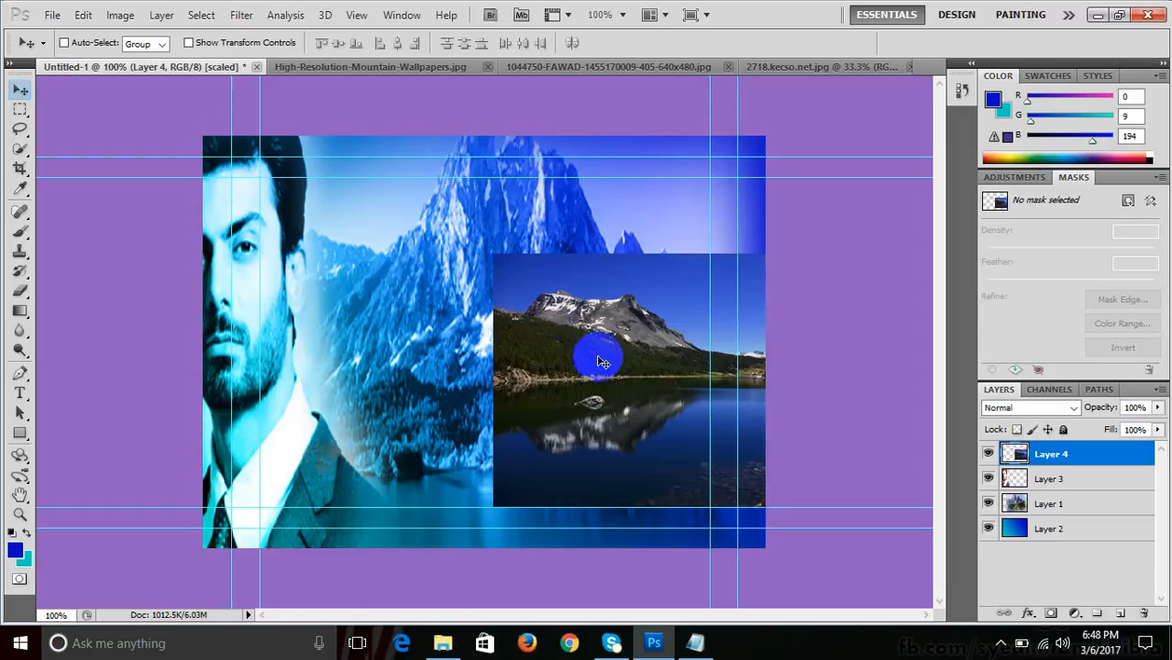
left_click_drag(596, 353, 415, 307)
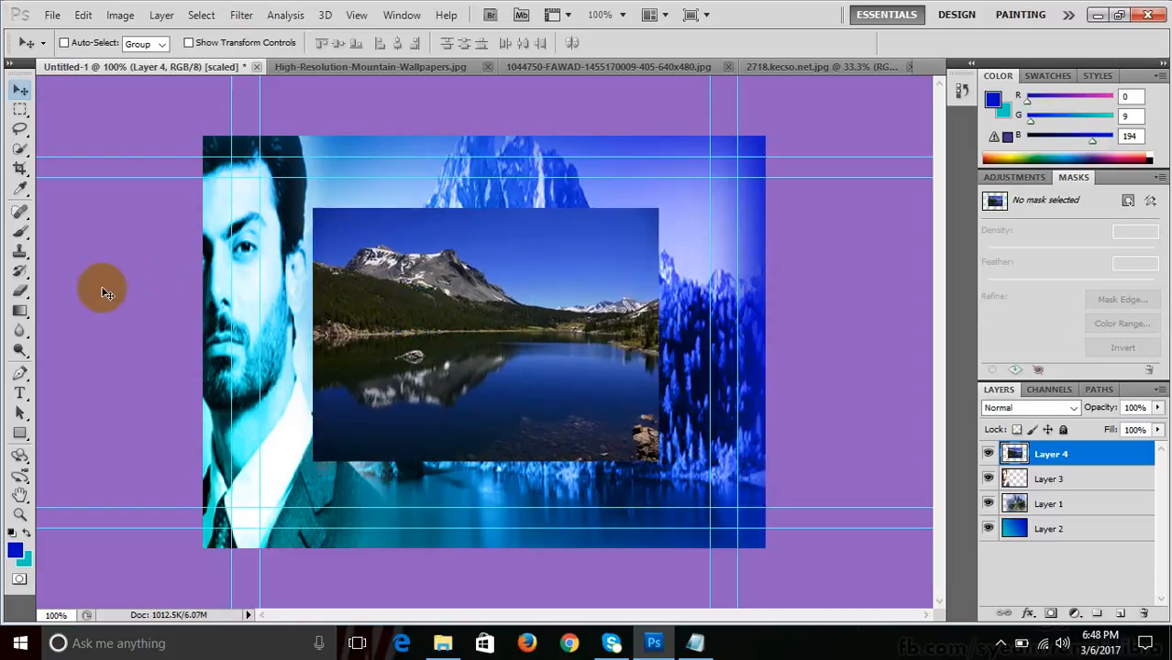
left_click(20, 291)
mouse_move(291, 209)
left_mouse_down()
mouse_move(303, 230)
mouse_move(295, 403)
mouse_move(279, 445)
mouse_move(387, 445)
mouse_move(515, 467)
mouse_move(632, 449)
mouse_move(642, 330)
mouse_move(623, 192)
mouse_move(514, 163)
mouse_move(313, 183)
mouse_move(380, 188)
mouse_move(311, 181)
left_mouse_up()
left_click(19, 89)
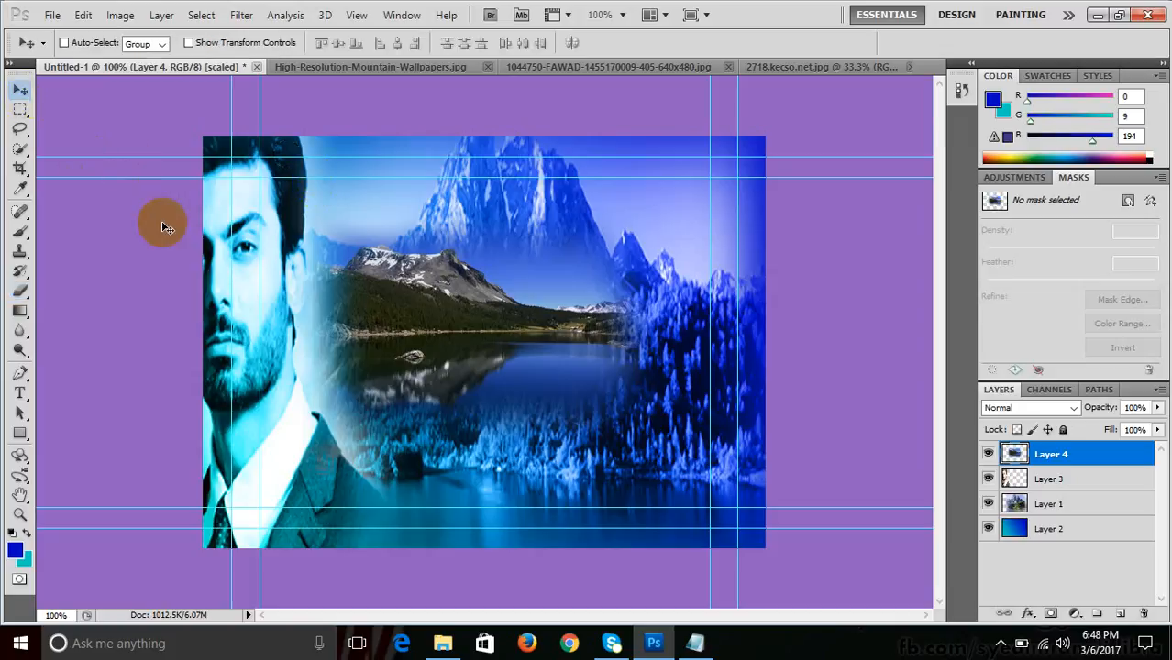
- Move the lake photo up and left, and hide the mountain and portrait layers to show it over the gradient
left_click_drag(515, 317, 452, 265)
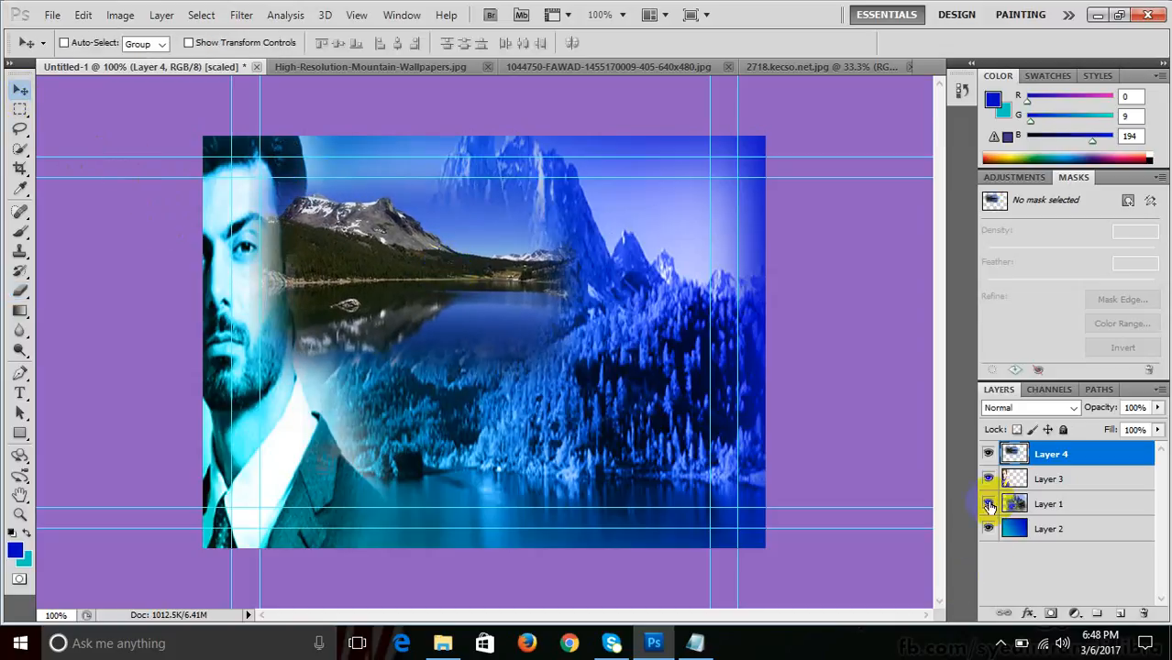
left_click(988, 504)
left_click(988, 479)
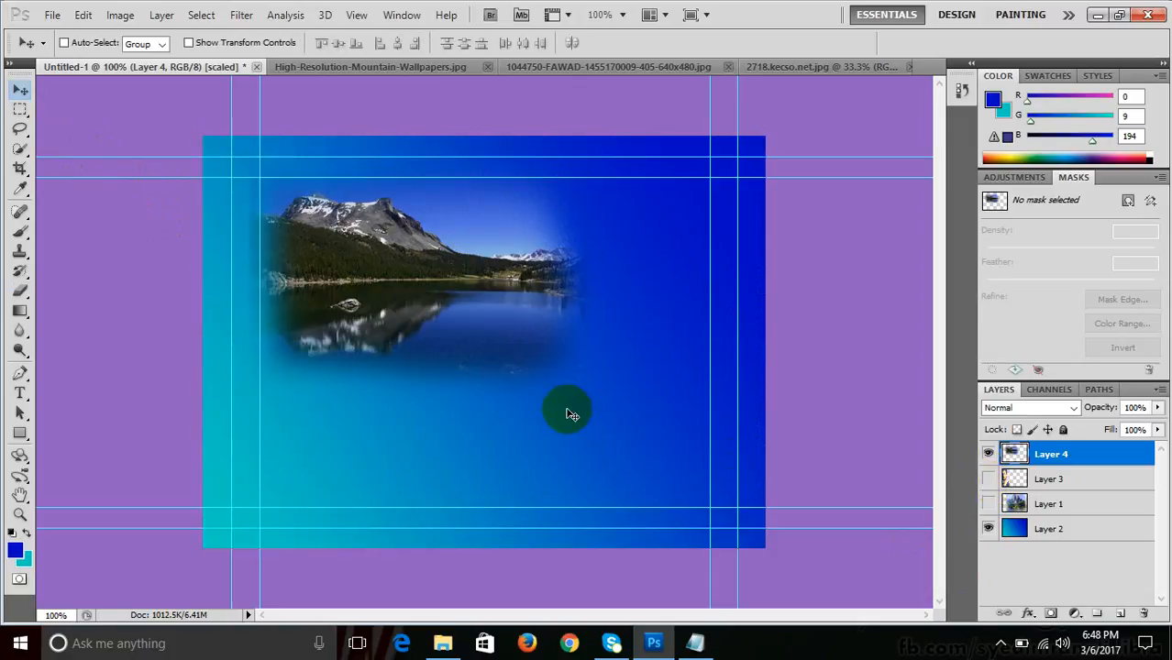
mouse_move(425, 307)
left_mouse_down()
mouse_move(439, 319)
mouse_move(424, 298)
left_mouse_up()
- Open wallpaper-722590cp.jpg and copy the green hills photo into the Untitled-1 composition as a new layer
key("ctrl+o")
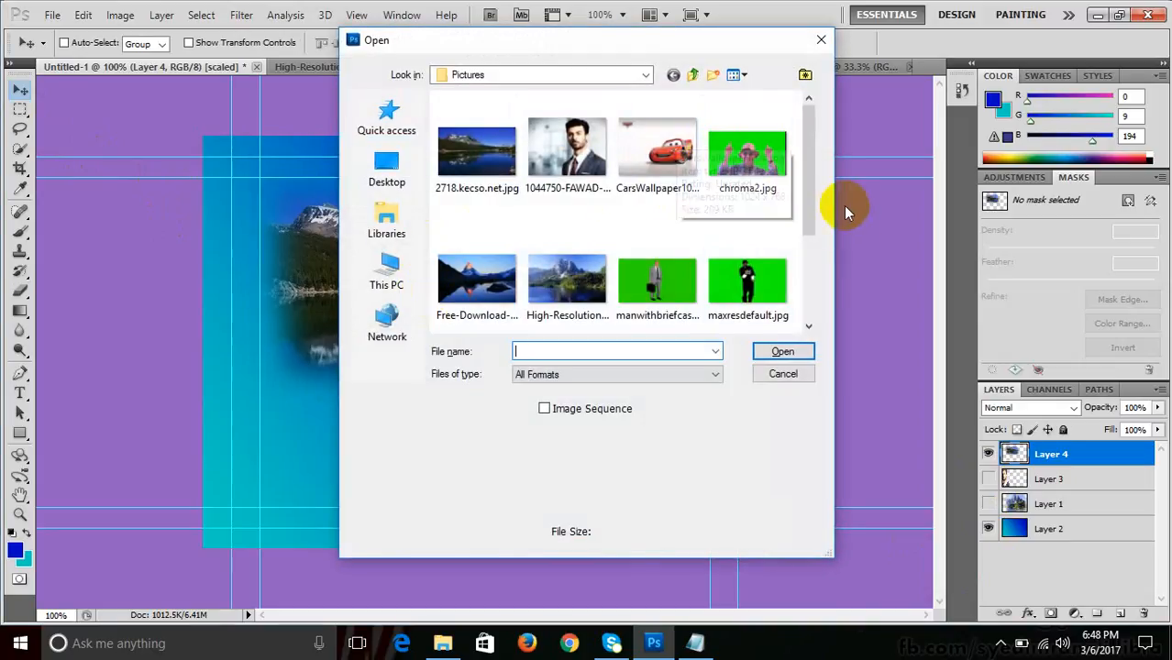
left_click_drag(806, 189, 811, 294)
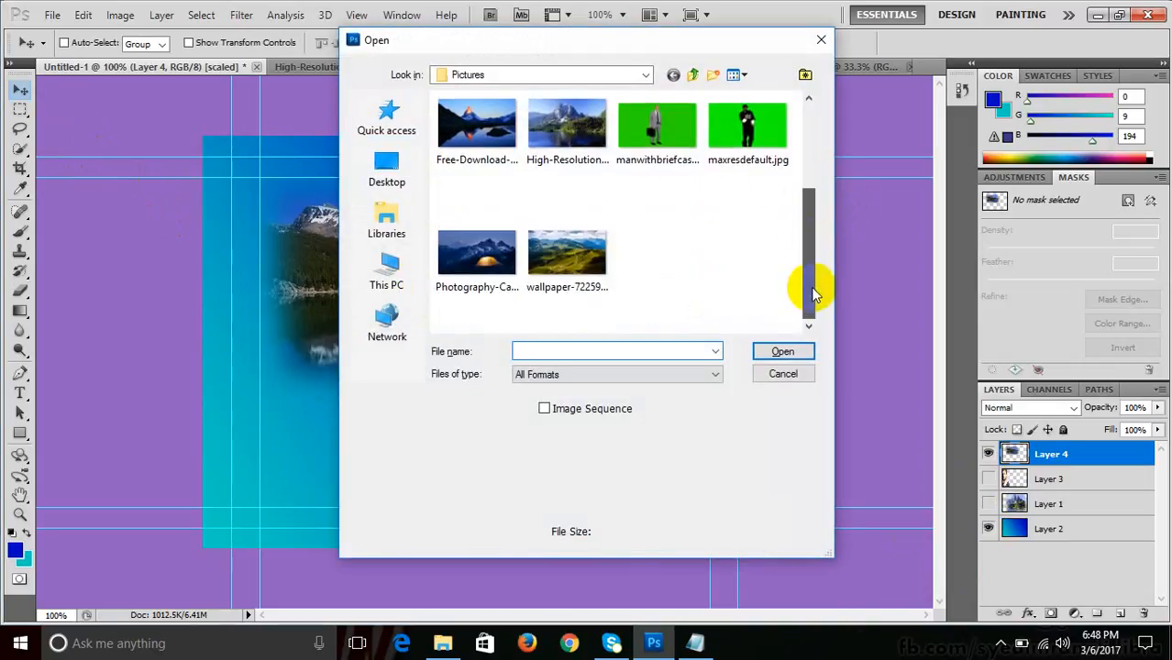
left_click(587, 254)
left_click(783, 354)
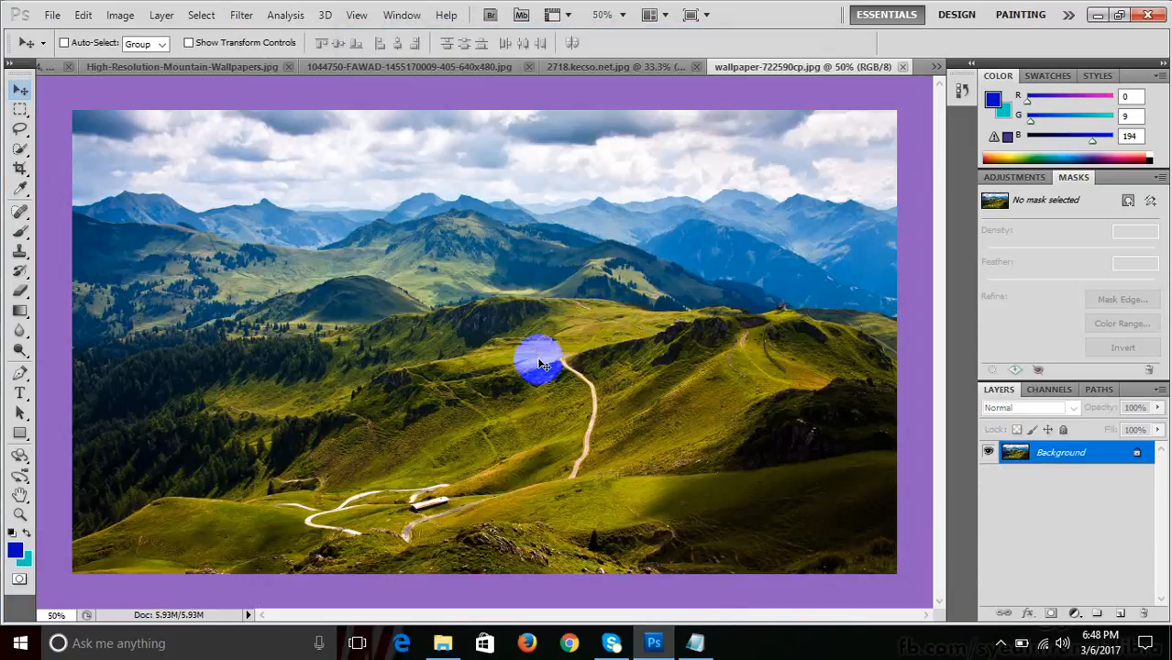
left_click(57, 68)
left_click_drag(59, 75, 496, 306)
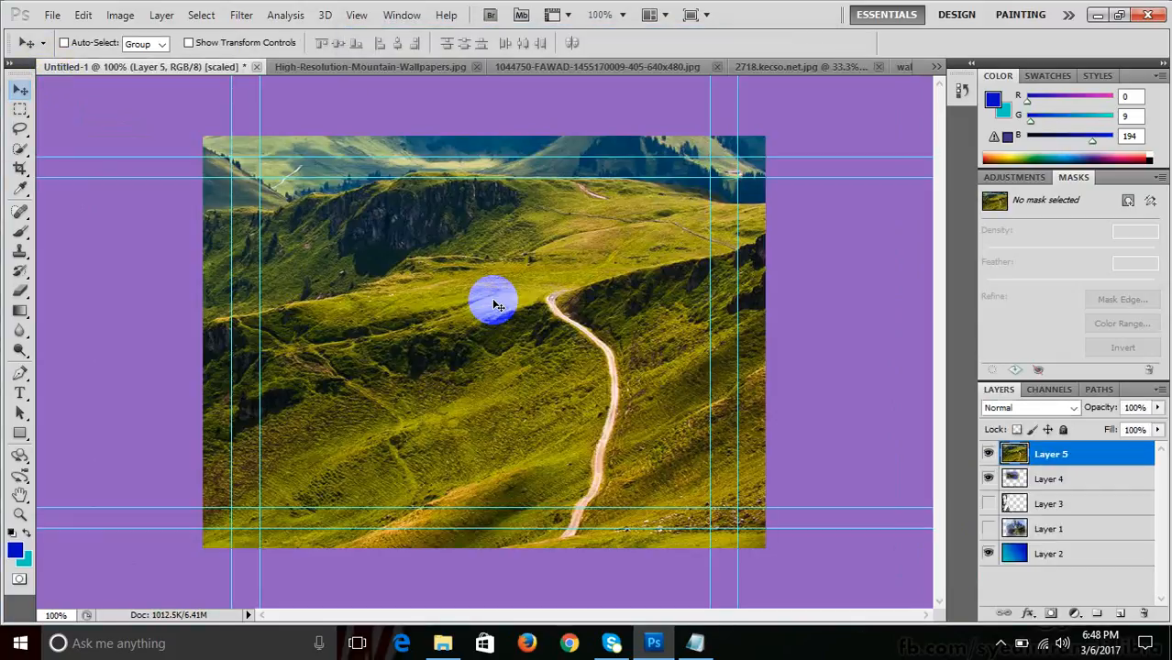
- Scale the green hills photo down to about 32% width and 28% height and place it inside the canvas
key("ctrl+t")
left_click_drag(618, 263, 376, 423)
left_click_drag(646, 236, 374, 420)
left_click_drag(605, 286, 596, 373)
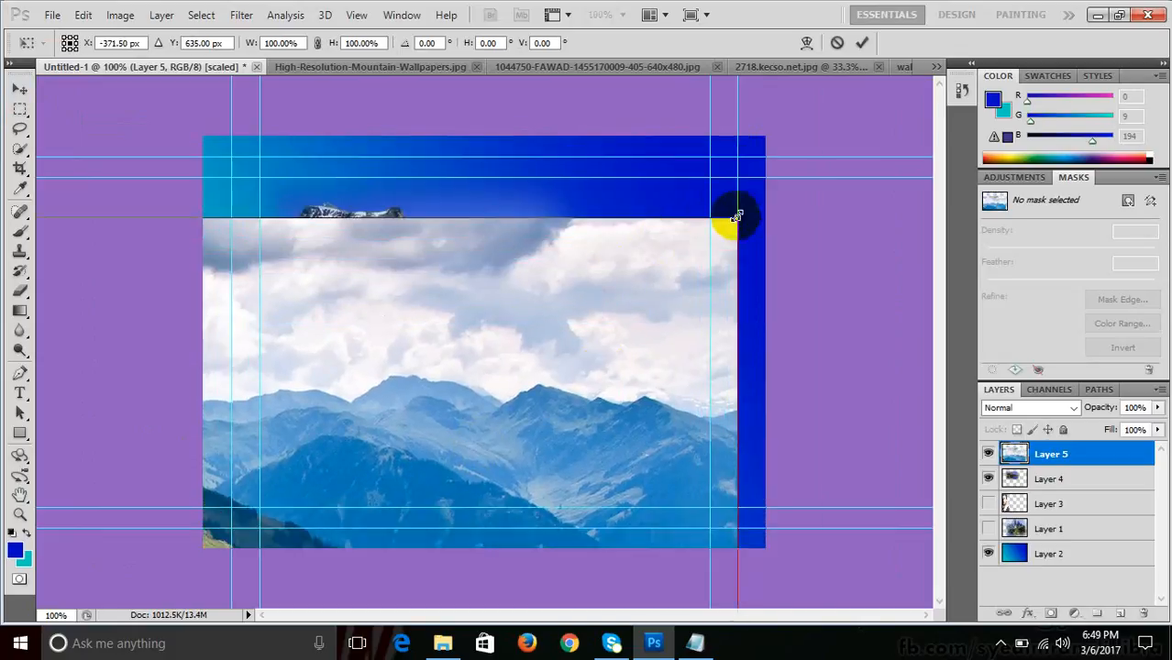
left_click_drag(736, 217, 326, 438)
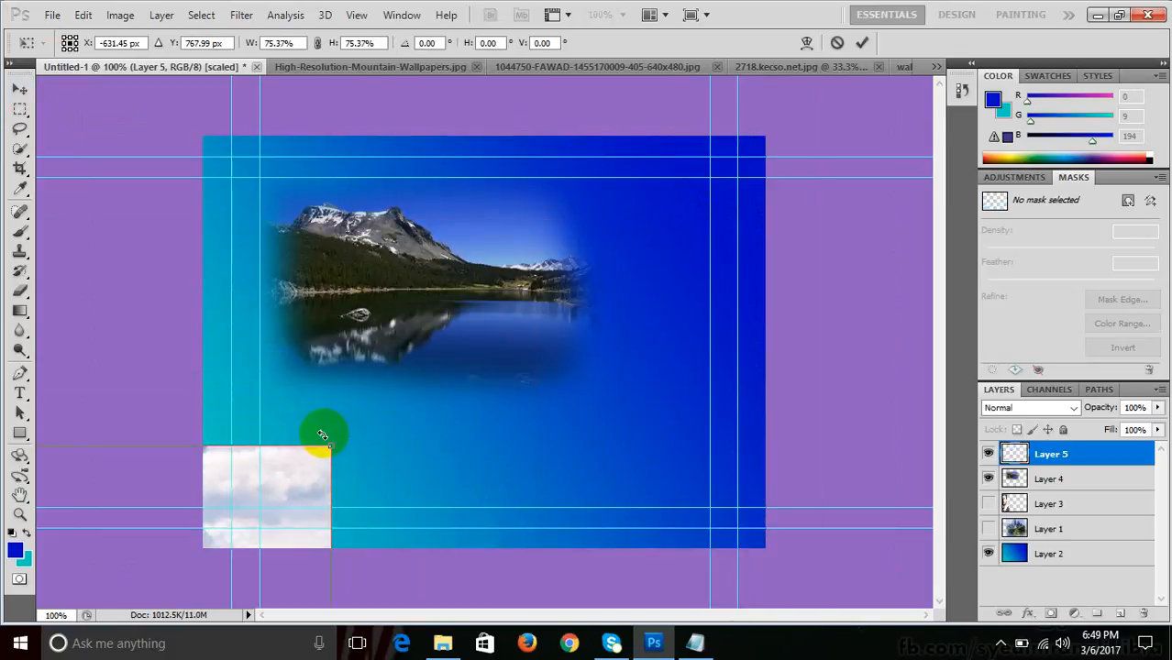
left_click_drag(291, 496, 534, 225)
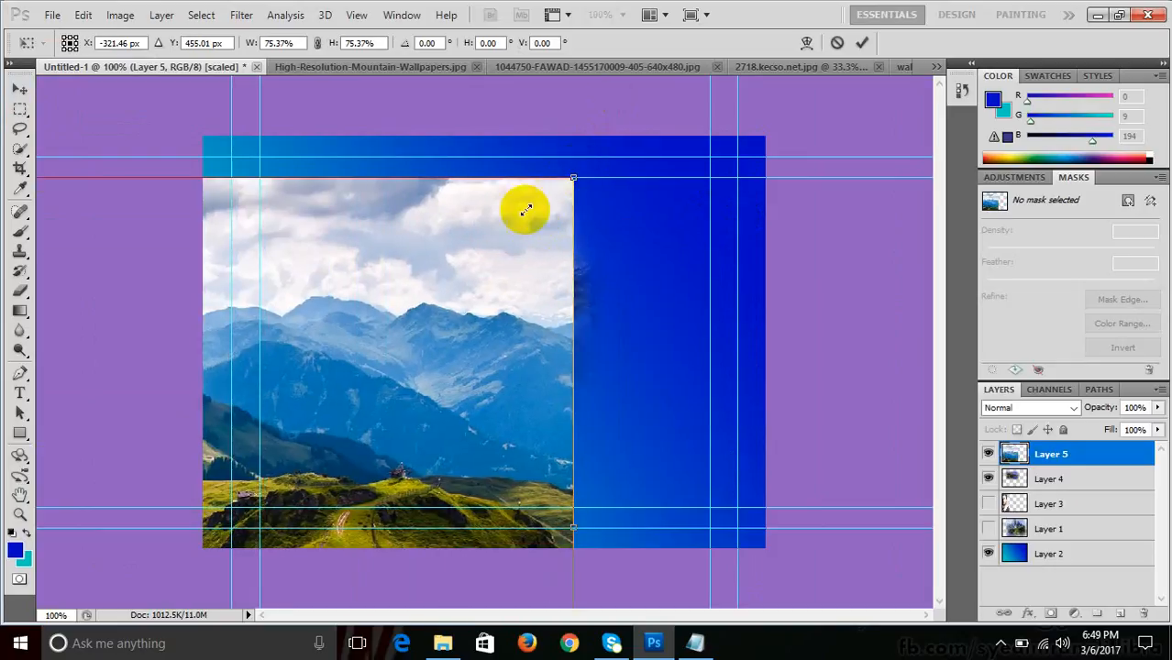
left_click_drag(526, 210, 243, 418)
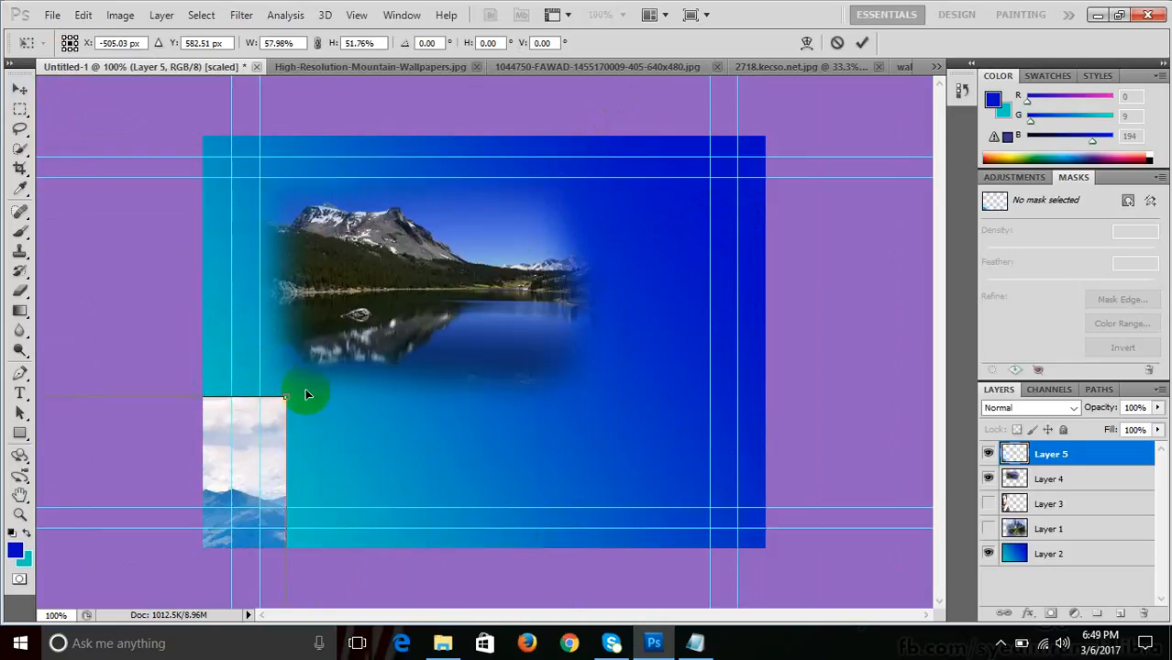
left_click_drag(307, 395, 669, 222)
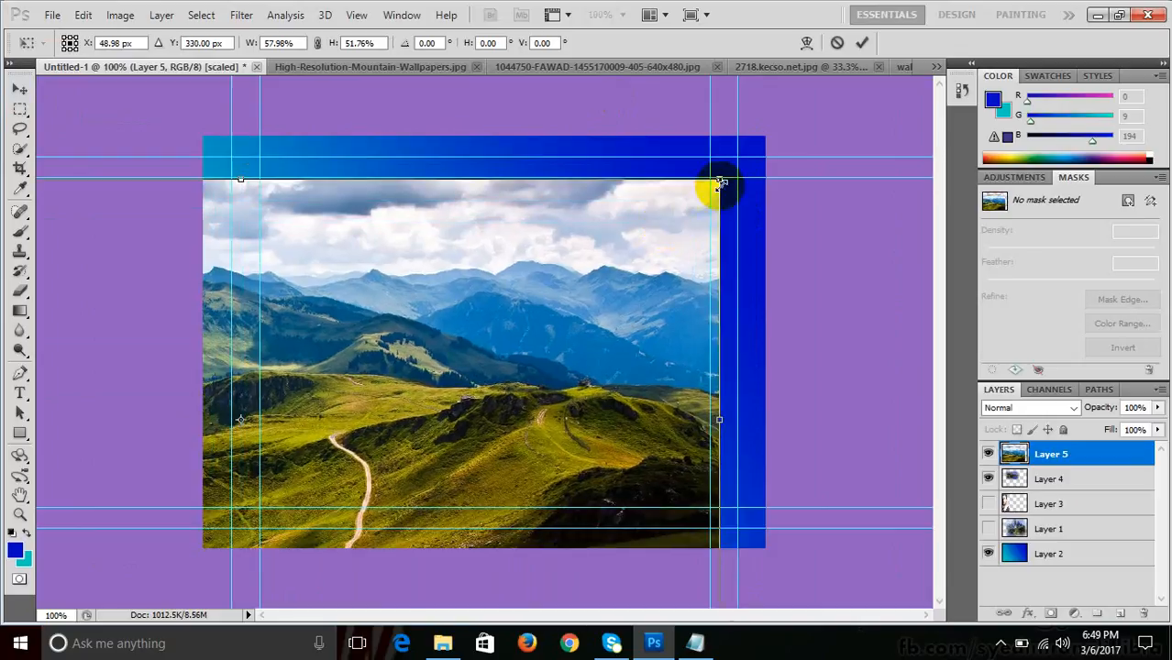
left_click_drag(719, 178, 727, 277)
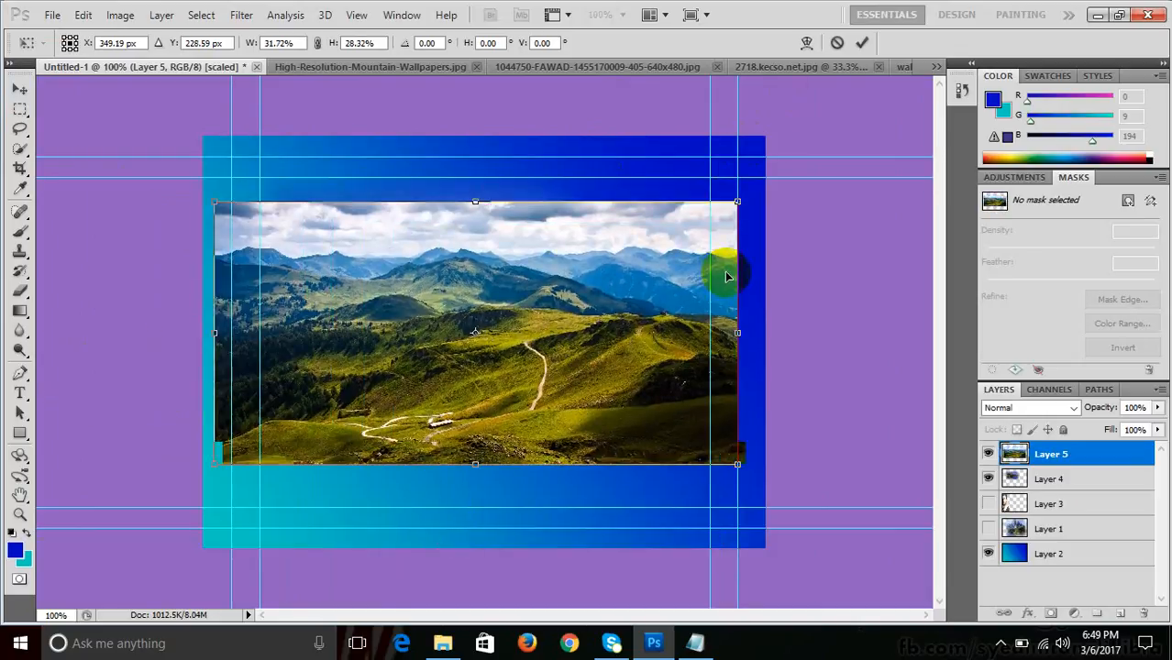
- Narrow the green hills photo to about 26% width, center it over the lake, and apply the transform
left_click_drag(738, 332, 637, 339)
left_click_drag(471, 326, 526, 327)
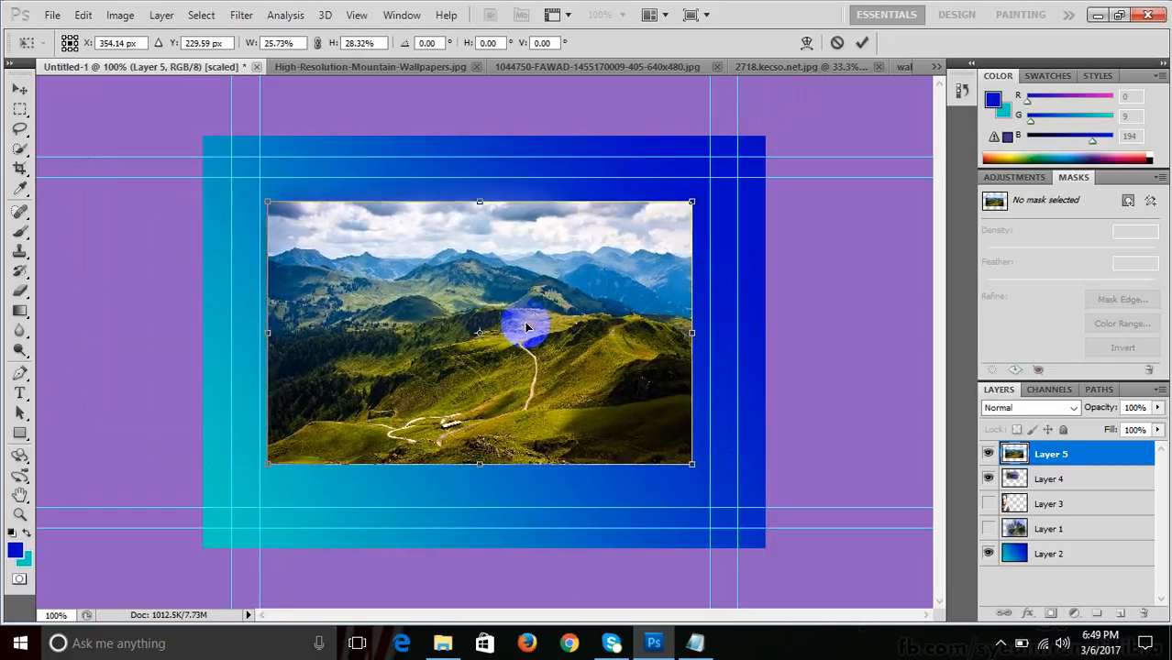
key("Return")
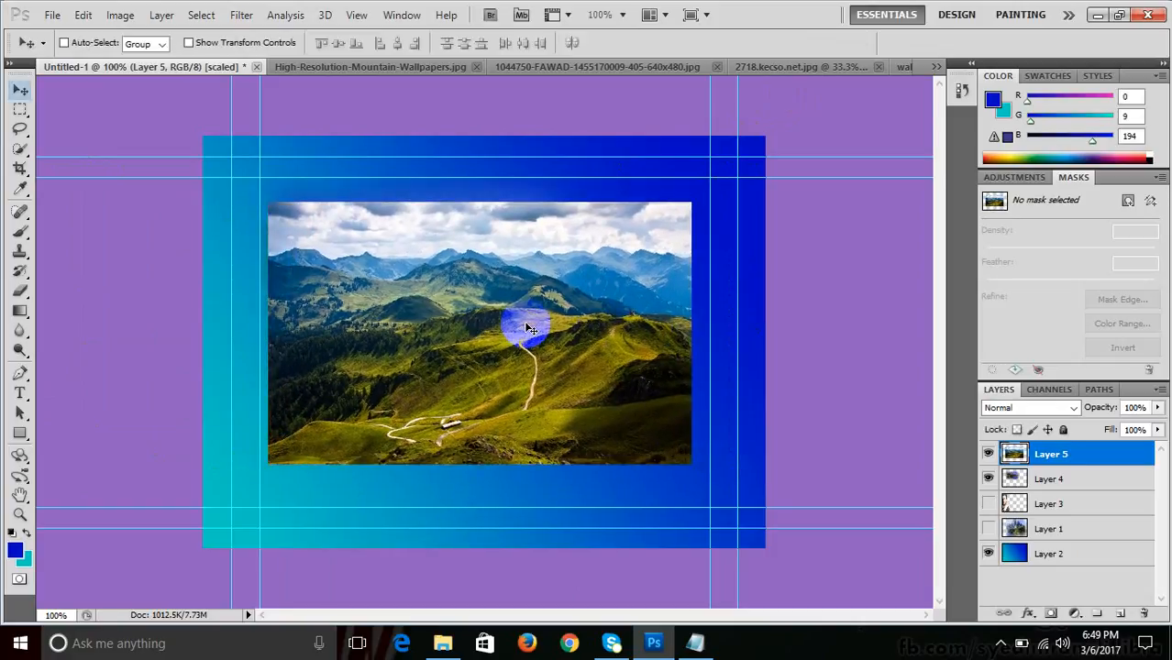
- Softly erase the hard edges of the green hills photo so it blends into the lake and gradient
left_click(20, 292)
mouse_move(240, 242)
left_mouse_down()
mouse_move(220, 208)
mouse_move(226, 175)
mouse_move(220, 376)
mouse_move(228, 408)
mouse_move(277, 432)
mouse_move(545, 401)
mouse_move(672, 424)
mouse_move(358, 451)
mouse_move(306, 444)
mouse_move(265, 420)
mouse_move(404, 446)
mouse_move(654, 424)
mouse_move(689, 408)
mouse_move(657, 171)
mouse_move(658, 209)
mouse_move(636, 176)
mouse_move(230, 160)
mouse_move(260, 187)
left_mouse_up()
left_click(19, 89)
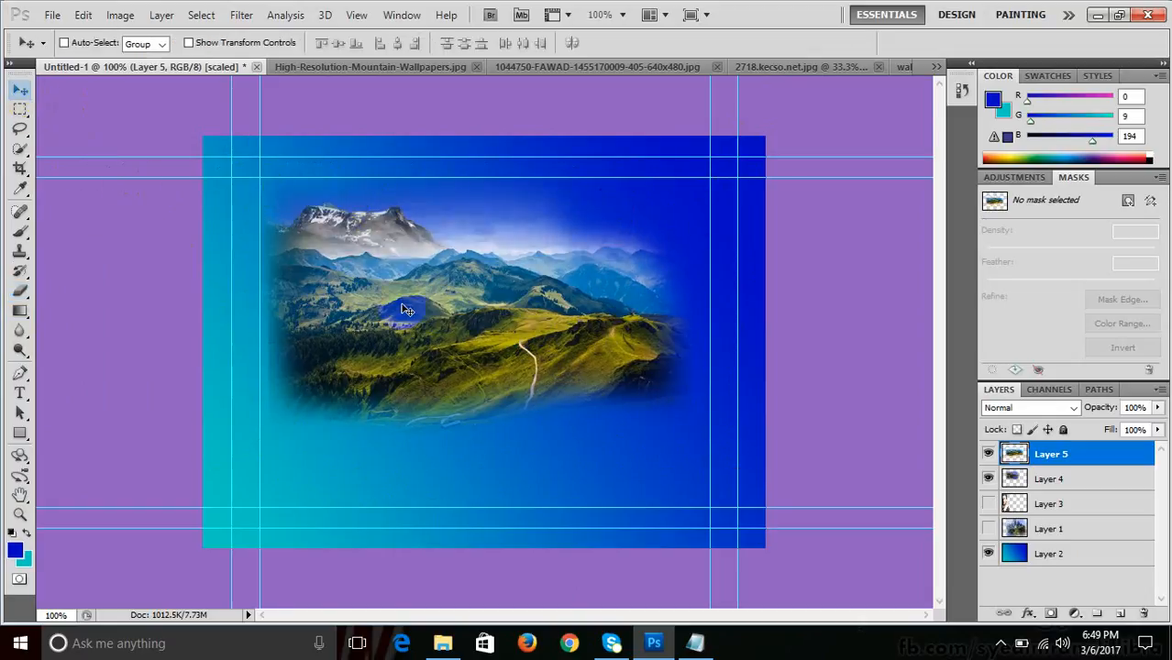
- Move the green hills photo down and right below the lake's mountain, and softly erase more of its left edge
mouse_move(405, 309)
left_mouse_down()
mouse_move(474, 400)
mouse_move(463, 423)
mouse_move(451, 411)
mouse_move(461, 386)
left_mouse_up()
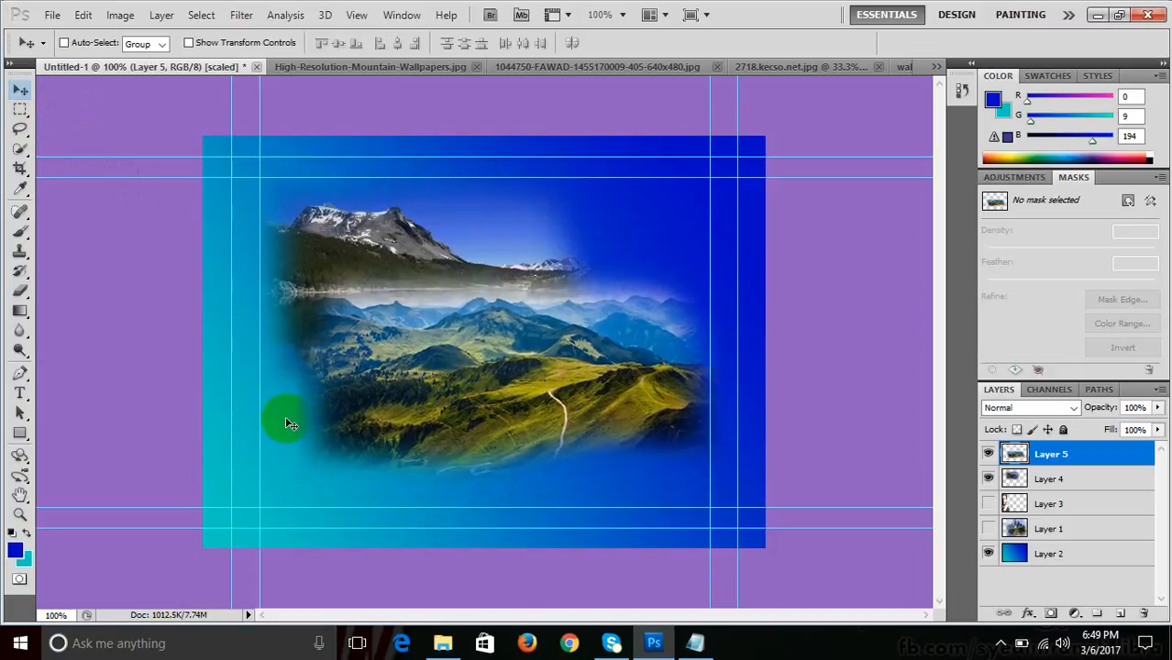
left_click(20, 290)
mouse_move(255, 367)
left_mouse_down()
mouse_move(300, 328)
mouse_move(288, 471)
left_mouse_up()
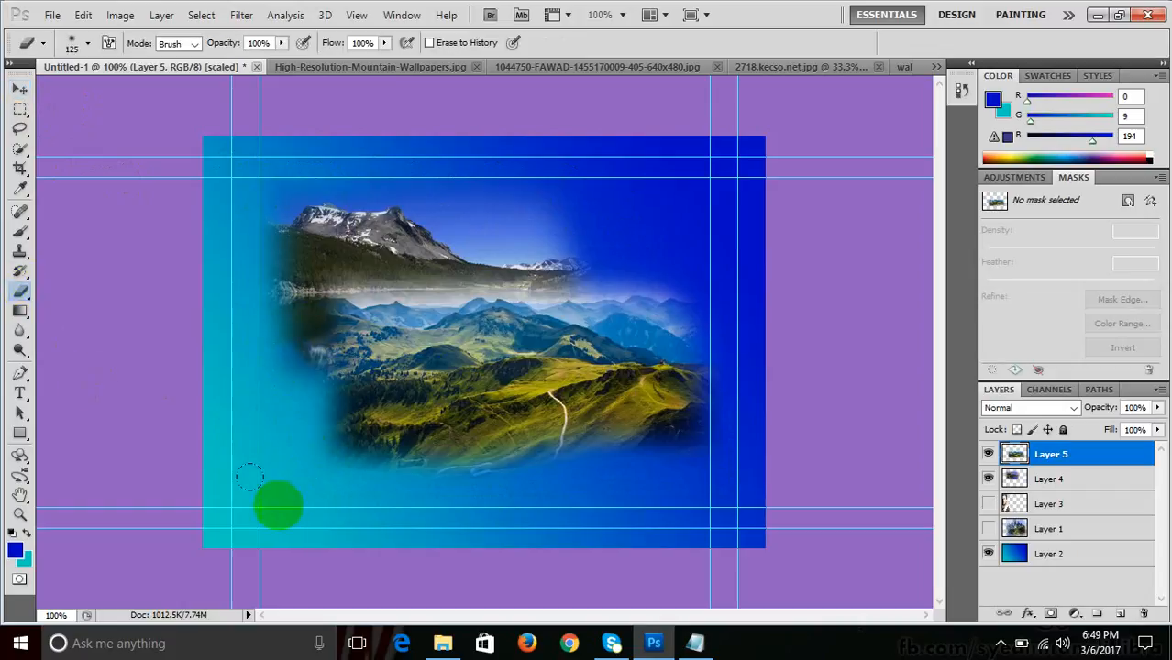
left_click(20, 89)
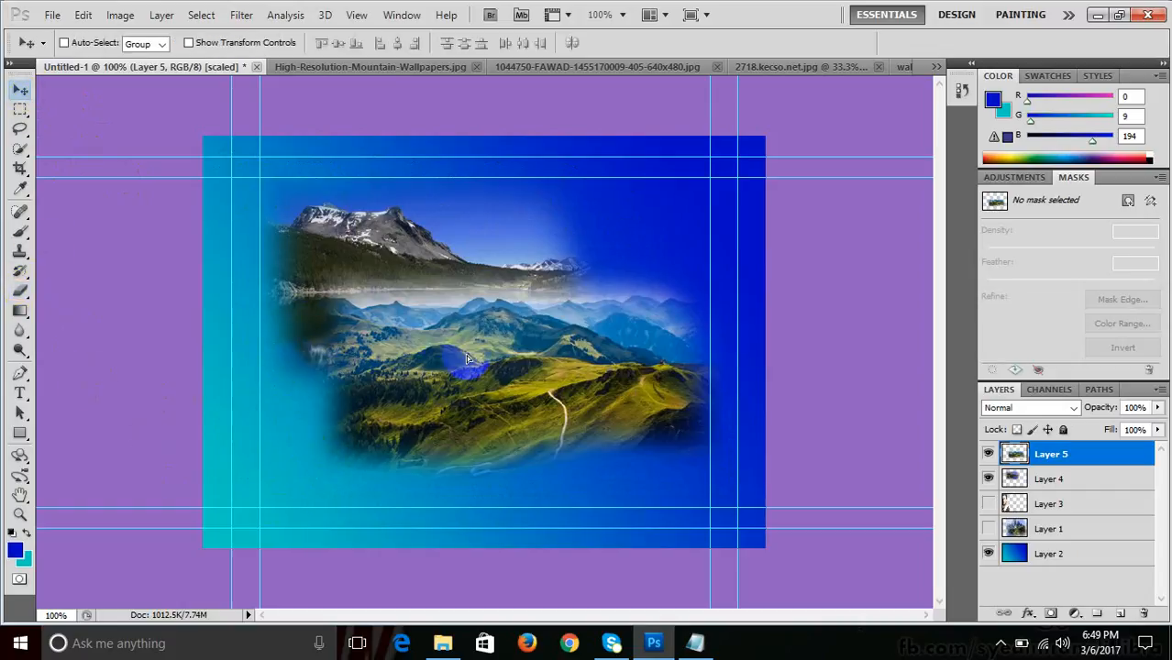
mouse_move(425, 312)
left_mouse_down()
mouse_move(476, 346)
mouse_move(454, 308)
mouse_move(429, 319)
left_mouse_up()
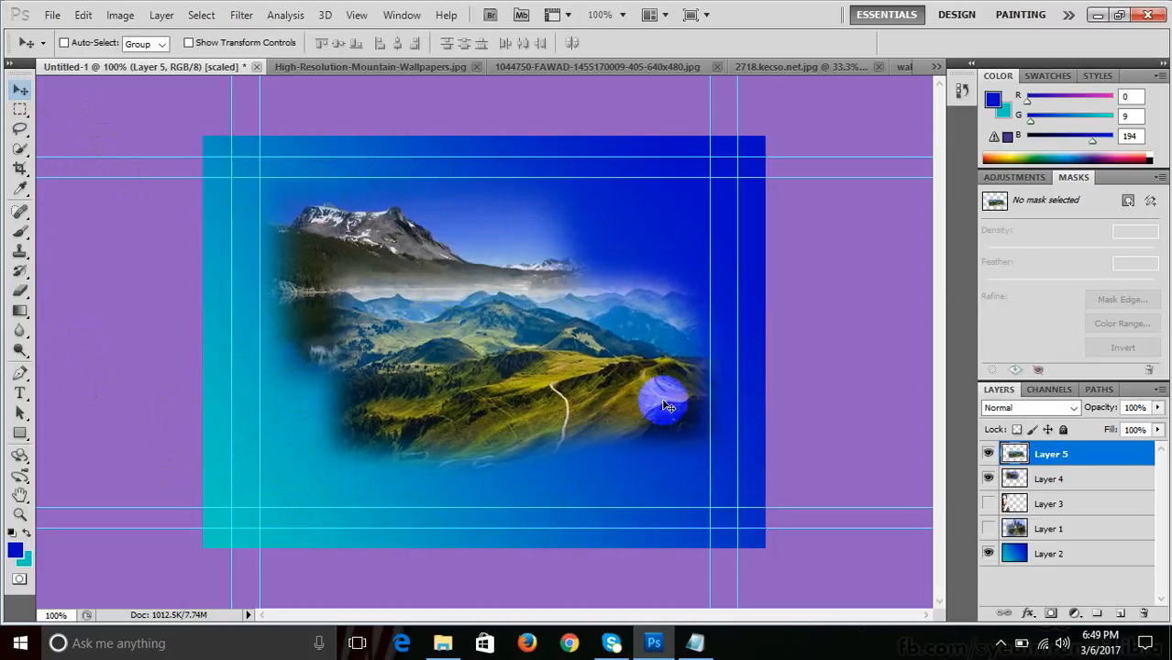
- Stretch the green hills photo upward to 133.33% height and apply the transform
key("ctrl+t")
left_click_drag(509, 243, 505, 149)
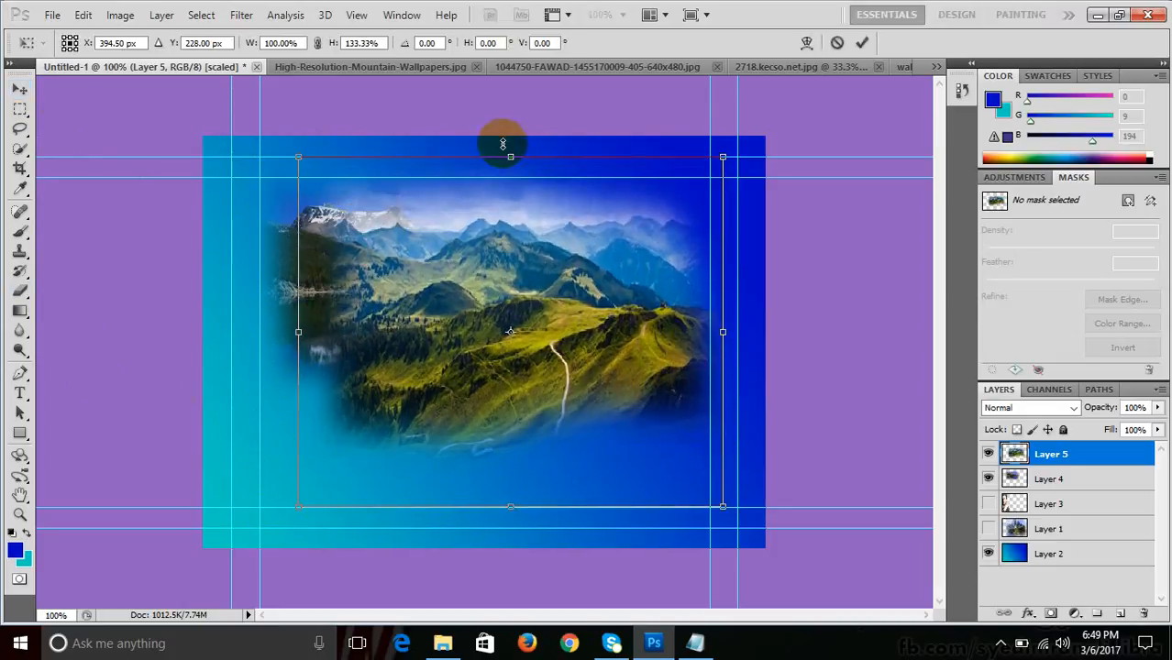
double_click(307, 293)
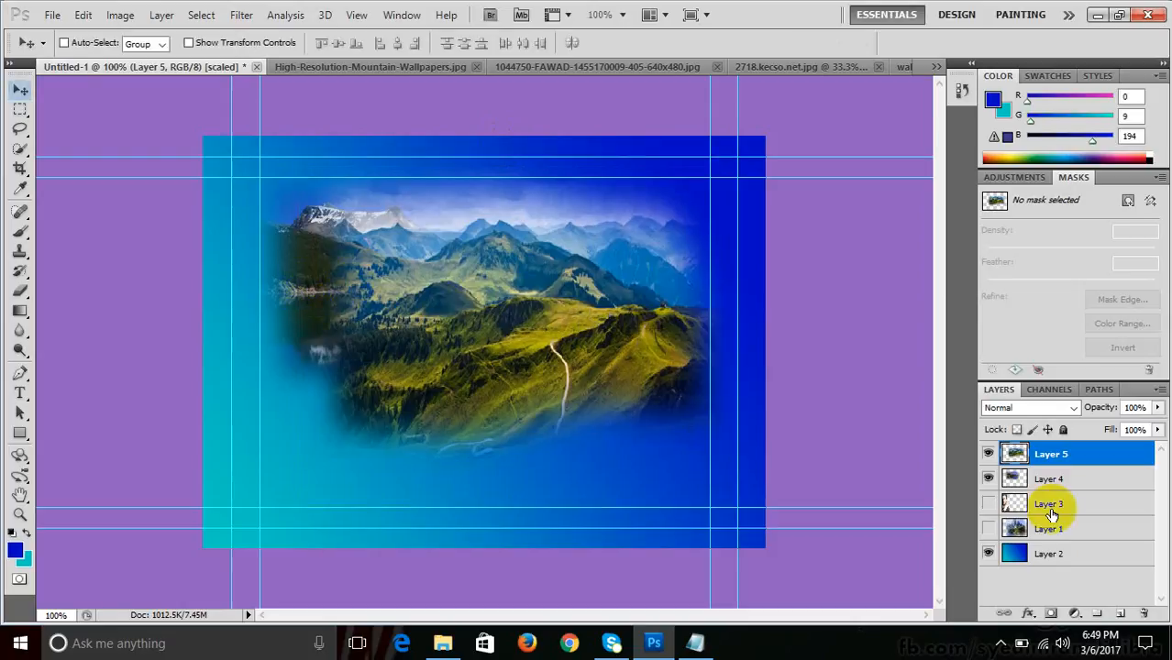
- Place the lake layer above the green hills layer and move the lake photo down over the hills
left_click_drag(1025, 478, 1027, 449)
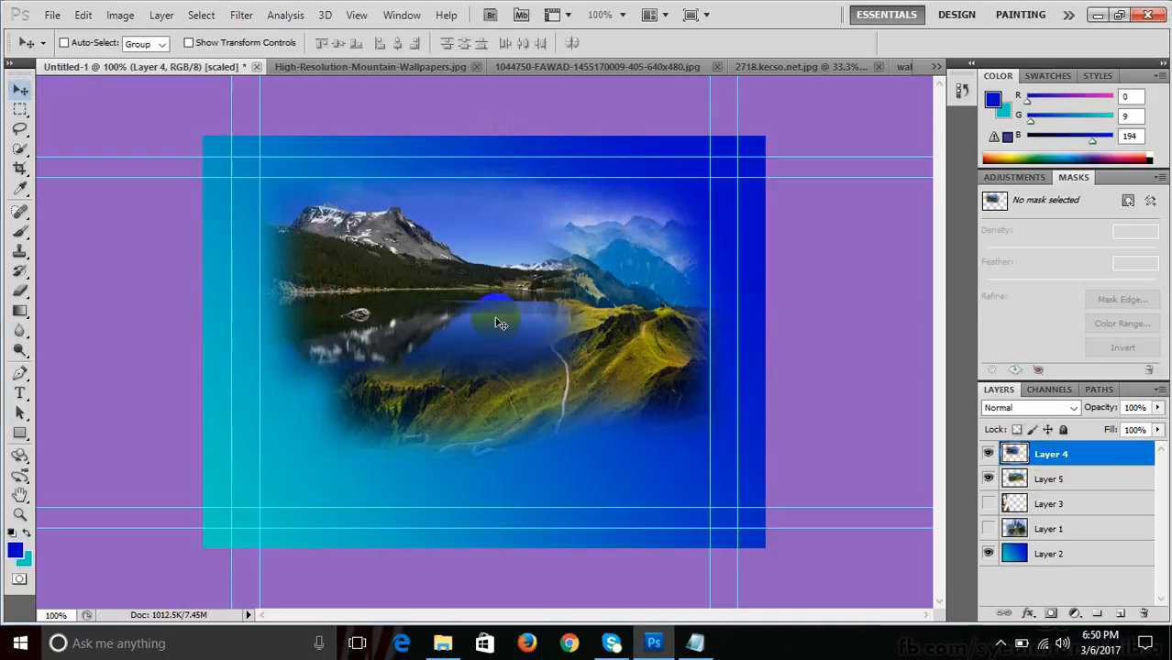
left_click_drag(489, 383, 493, 385)
- Stretch the lake photo downward to about 140% height, apply the transform, and nudge the photo up
key("ctrl+t")
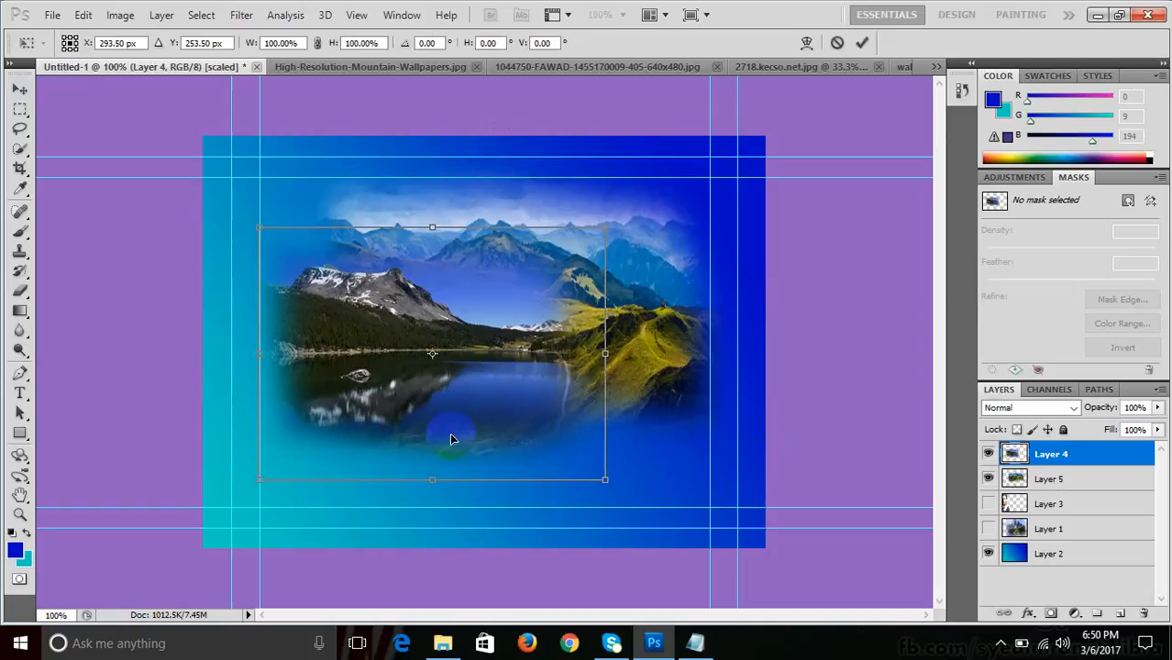
left_click_drag(427, 477, 408, 576)
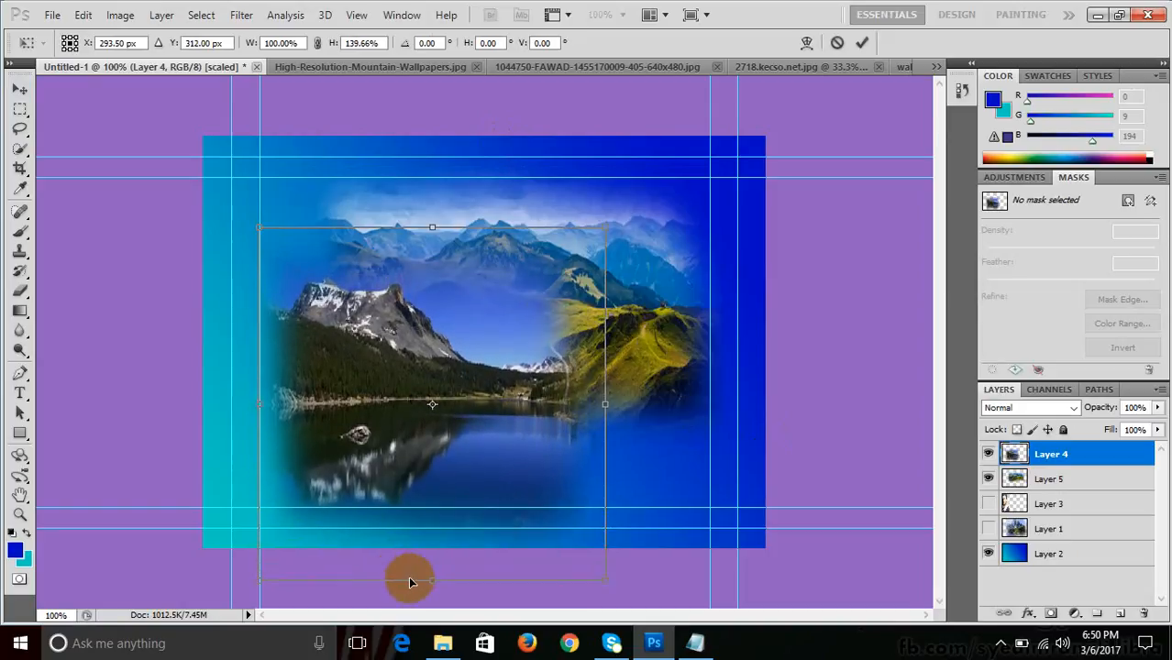
key("Return")
key("Up")
key("Up")
key("Up")
key("Up")
key("Up")
key("Up")
key("Up")
key("Up")
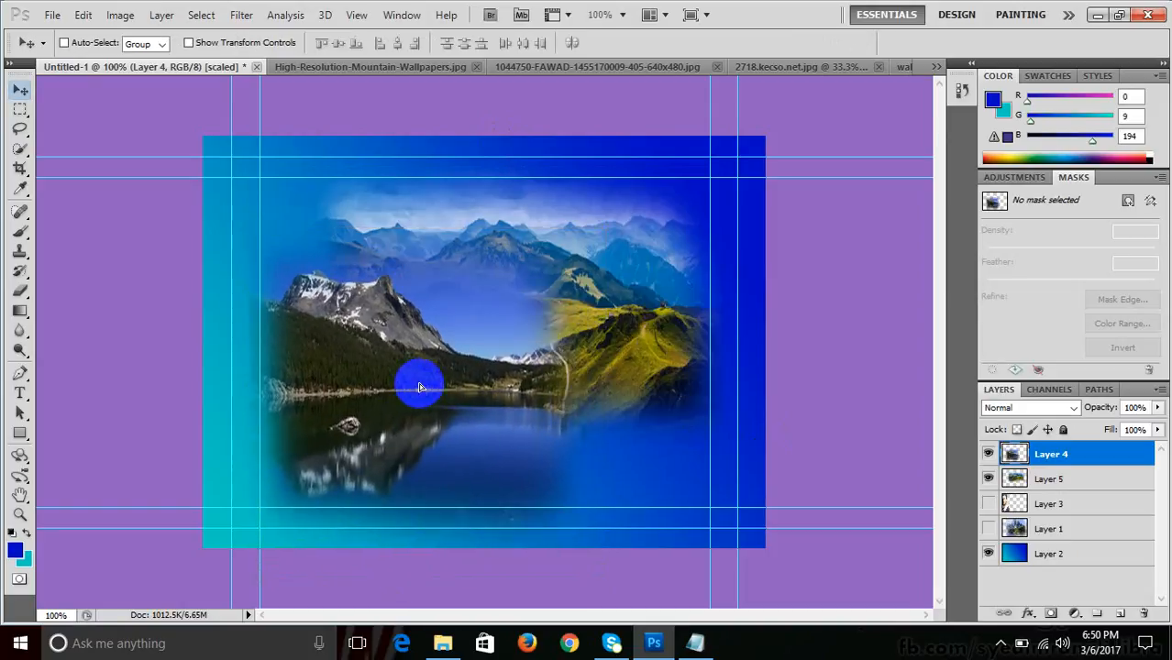
- Lower the lake layer's opacity to 64% and move the photo up and right over the green hills
left_click(1161, 413)
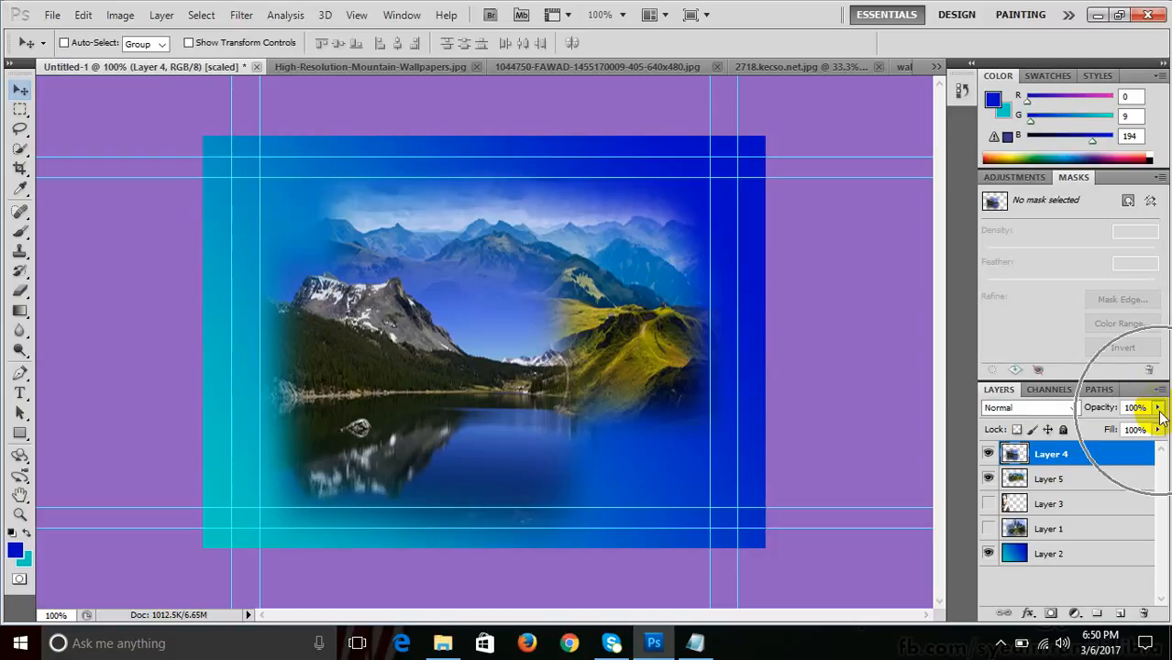
left_click(1160, 413)
left_click(1161, 413)
left_click(1161, 412)
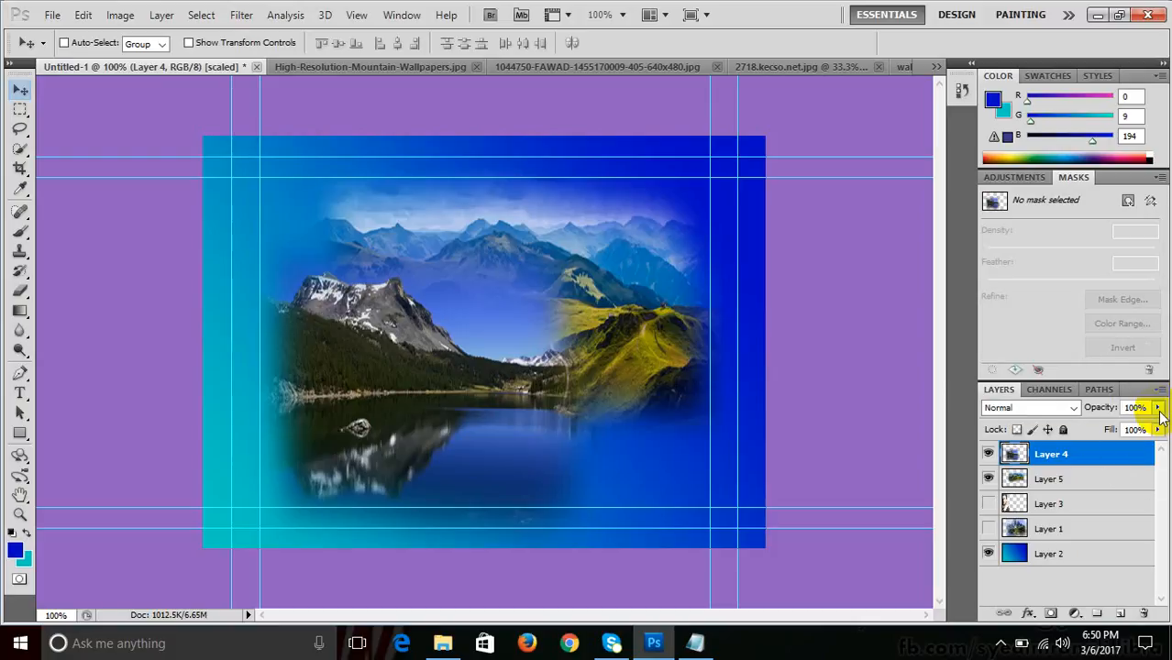
left_click(1161, 412)
left_click_drag(1161, 415, 1128, 433)
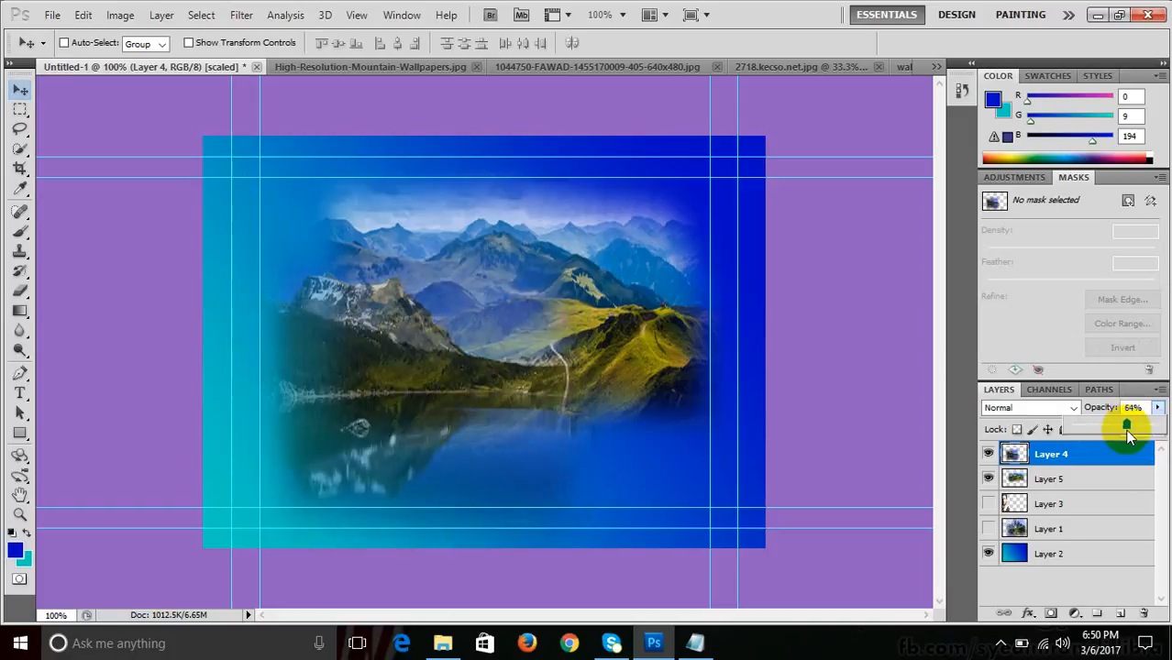
left_click_drag(467, 443, 480, 384)
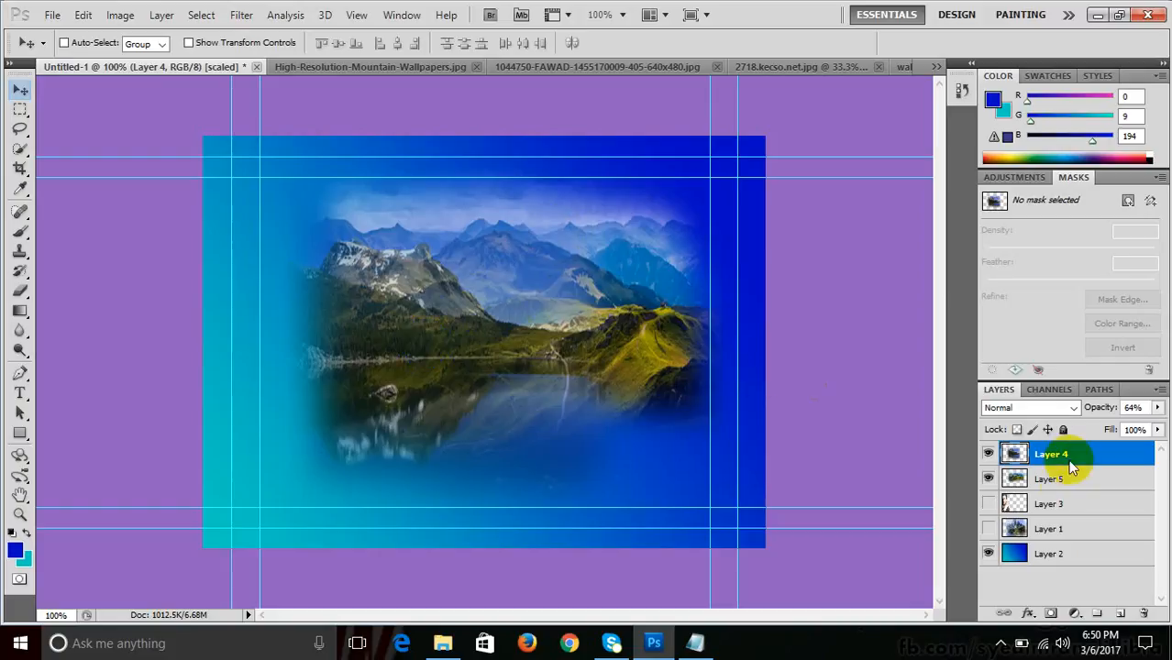
- Lower the green hills layer's opacity to 72%
left_click(1057, 488)
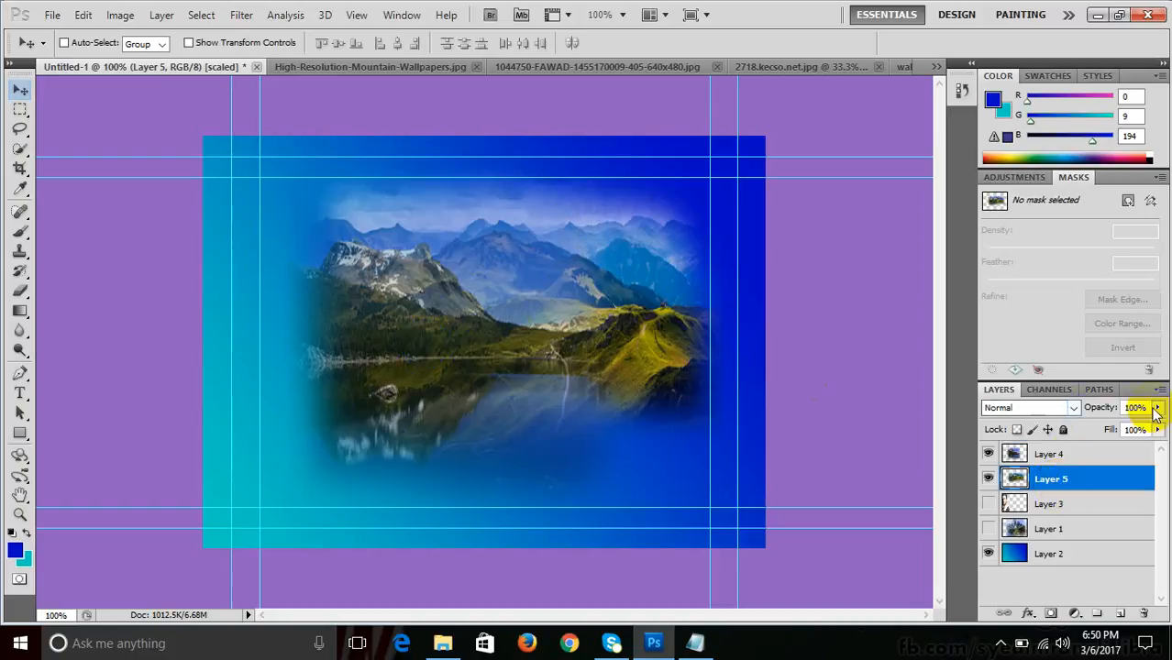
left_click(1158, 408)
mouse_move(1158, 425)
left_mouse_down()
mouse_move(1115, 425)
mouse_move(1144, 427)
left_mouse_up()
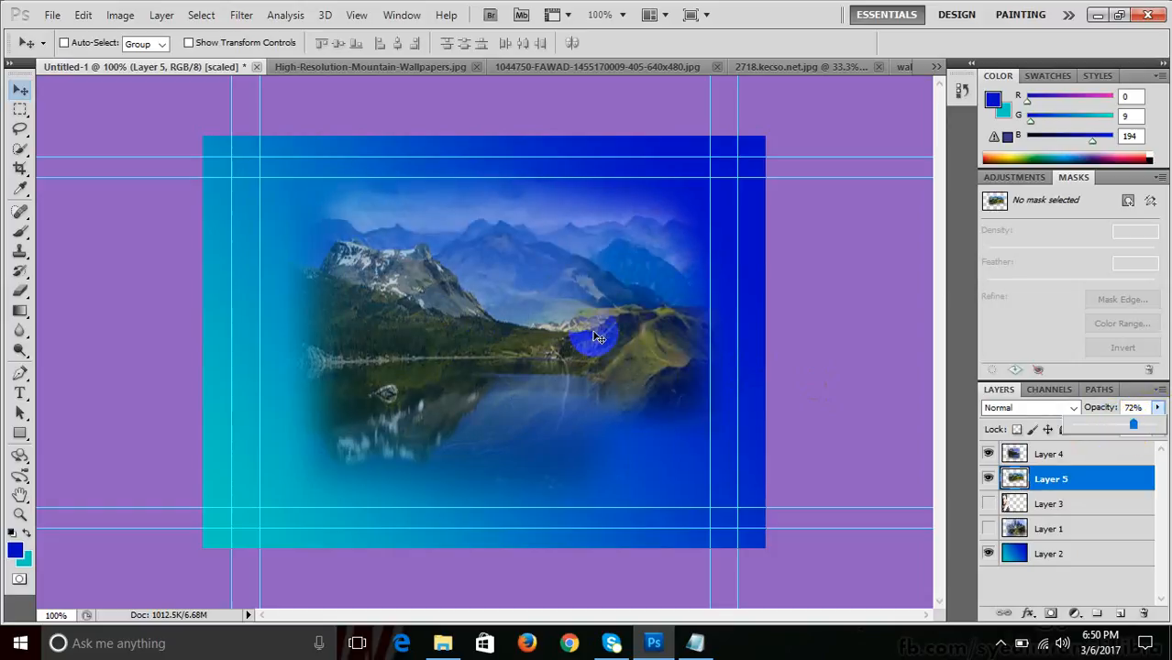
- Move the green hills photo down so its peaks sit behind the lake's shoreline
right_click(610, 259)
left_click(655, 267)
left_click_drag(655, 253, 570, 363)
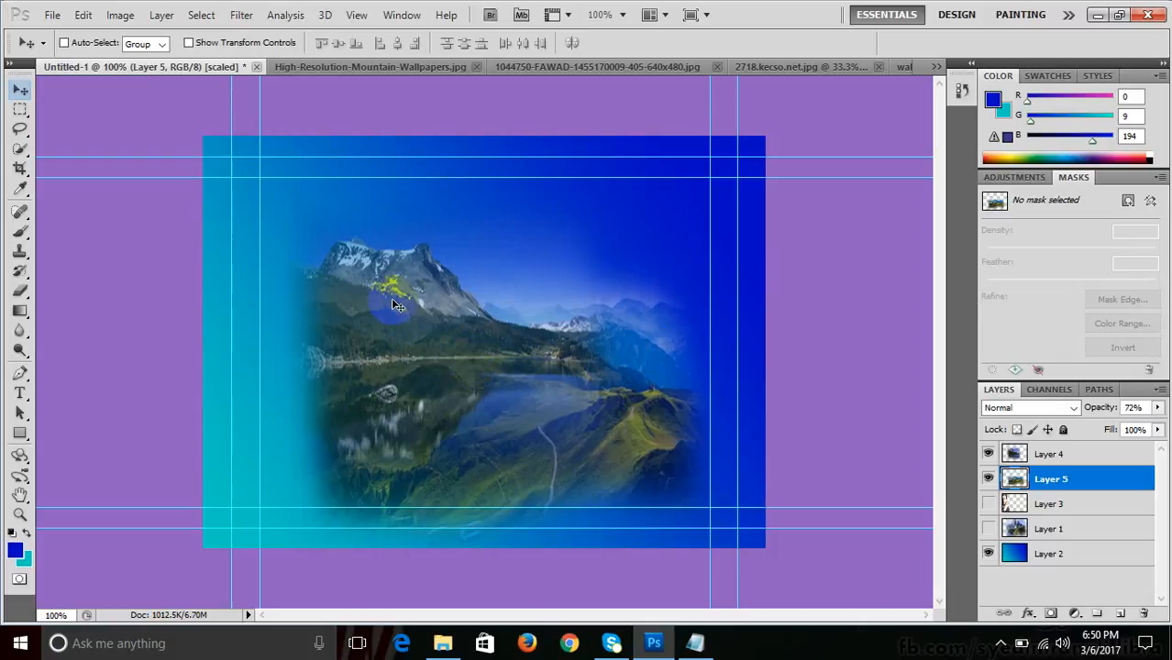
key("ctrl")
key("ctrl")
- Show the portrait on Layer 3 again and move it slightly right and down along the canvas's left edge
left_click(1029, 507)
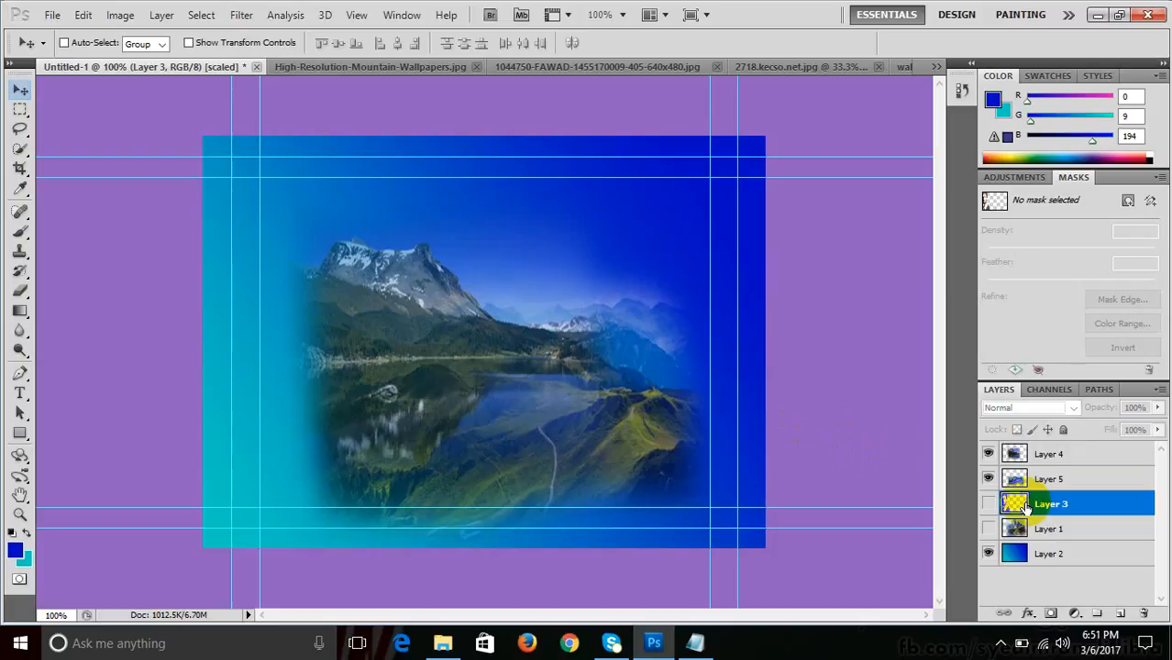
left_click(988, 505)
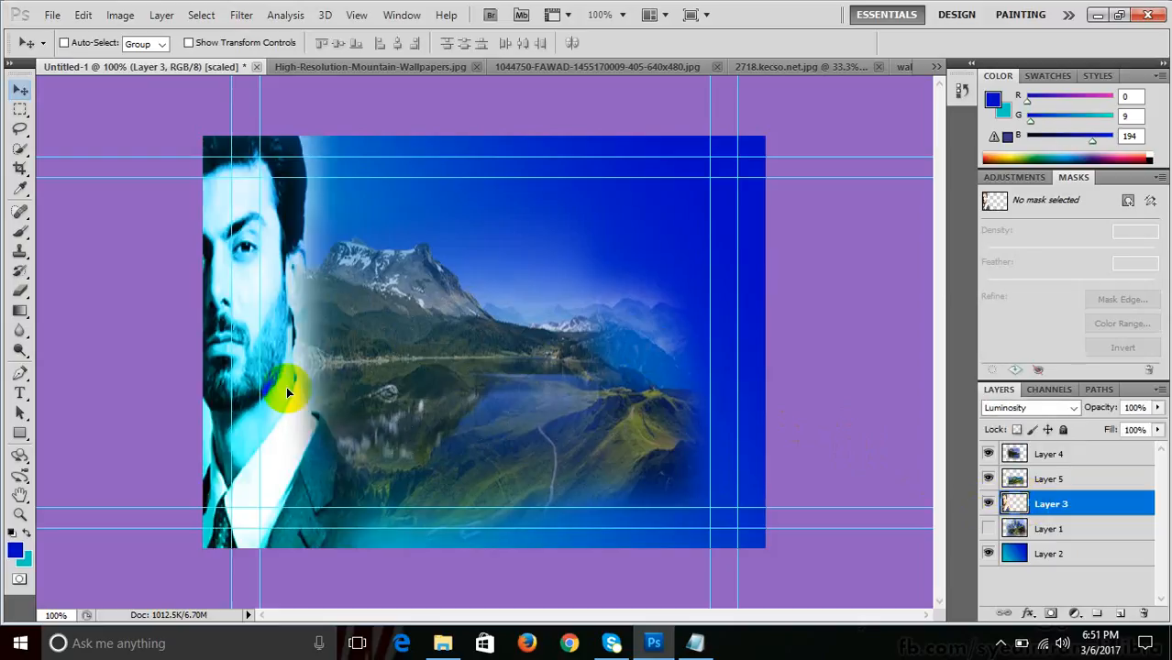
mouse_move(284, 394)
left_mouse_down()
mouse_move(328, 405)
mouse_move(278, 402)
left_mouse_up()
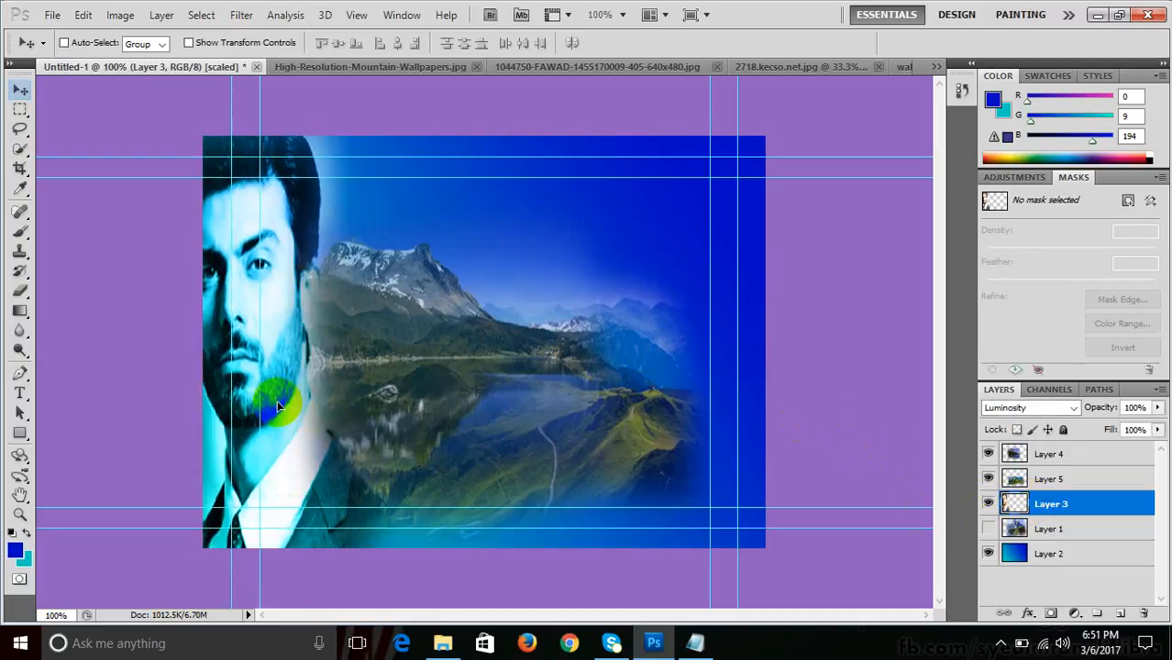
- Widen the portrait to about 111% and apply the transform
key("ctrl+t")
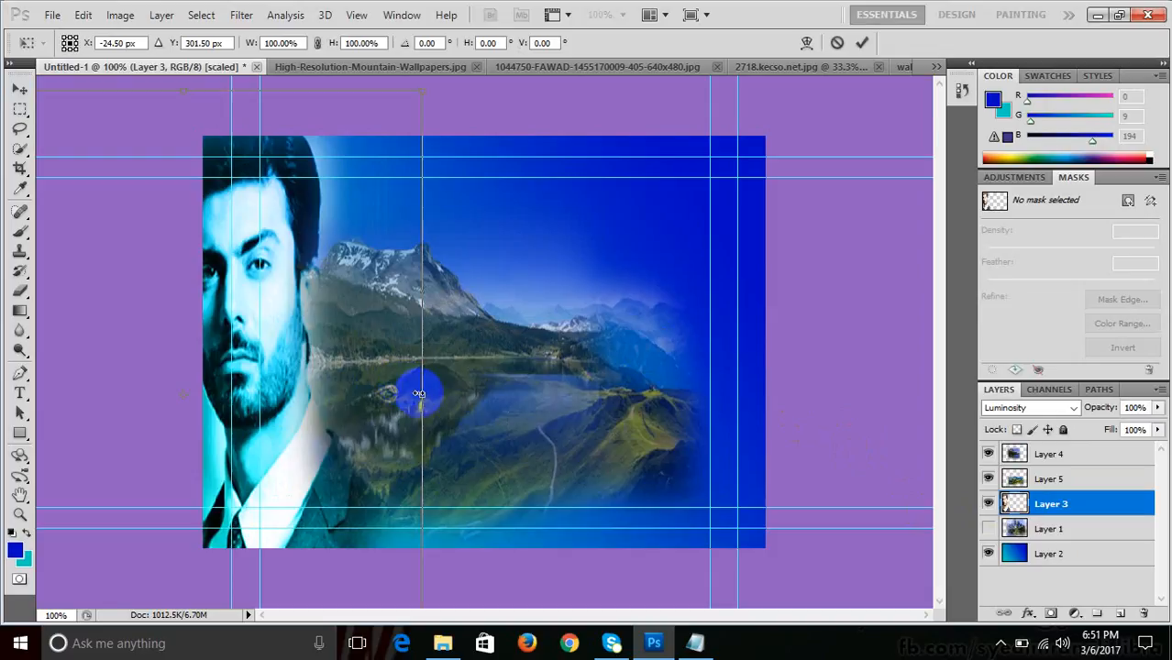
left_click_drag(418, 392, 466, 387)
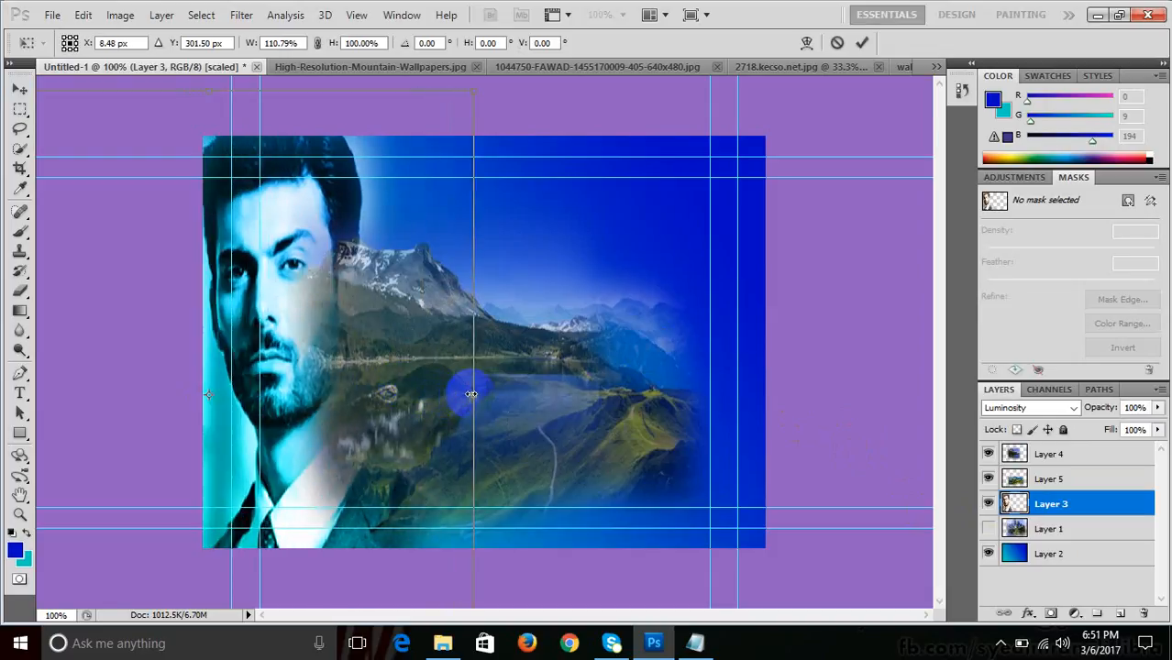
key("Return")
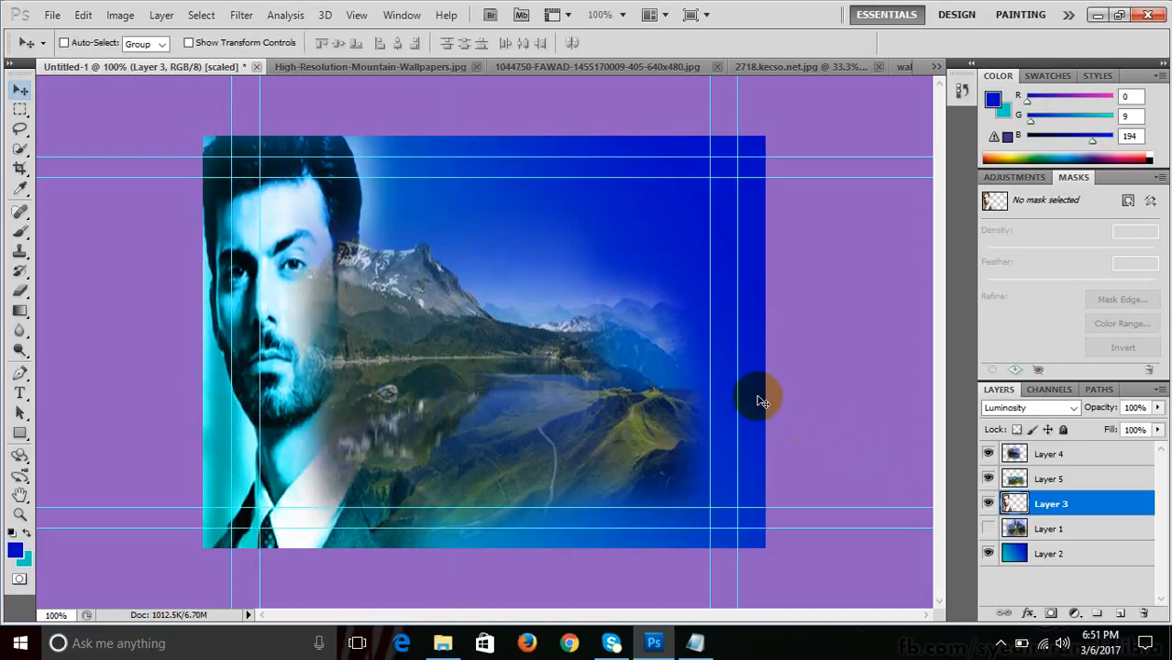
- Lower the portrait layer's opacity to 46% and move the portrait slightly left and up
left_click(1157, 407)
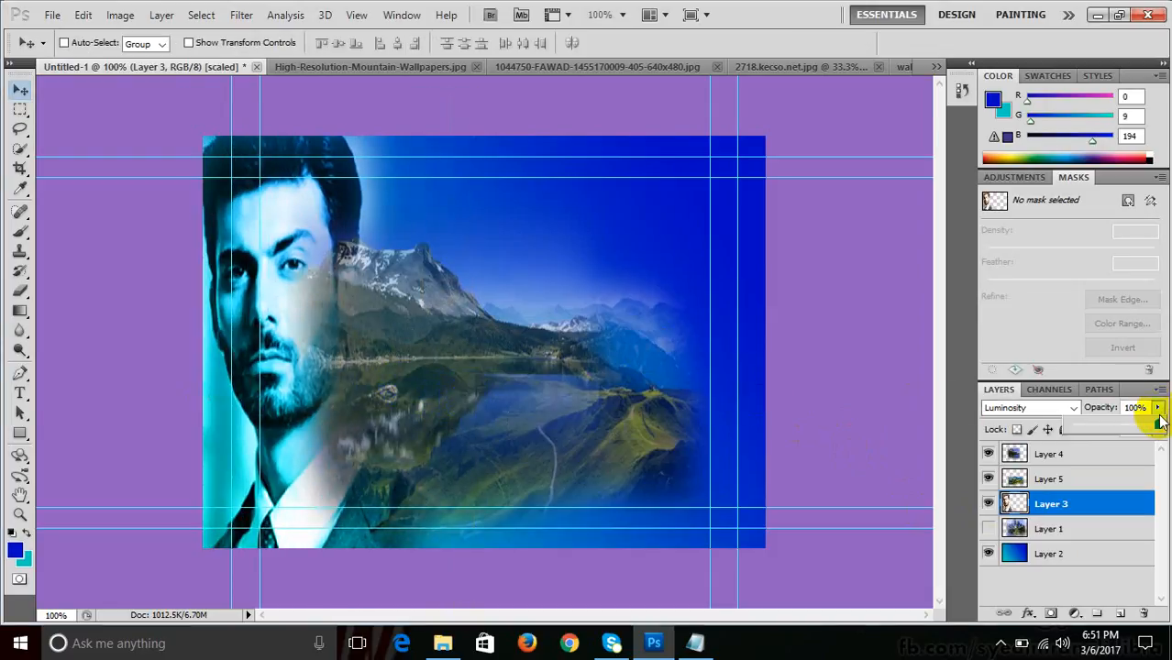
left_click_drag(1155, 425, 1111, 424)
left_click_drag(264, 363, 236, 349)
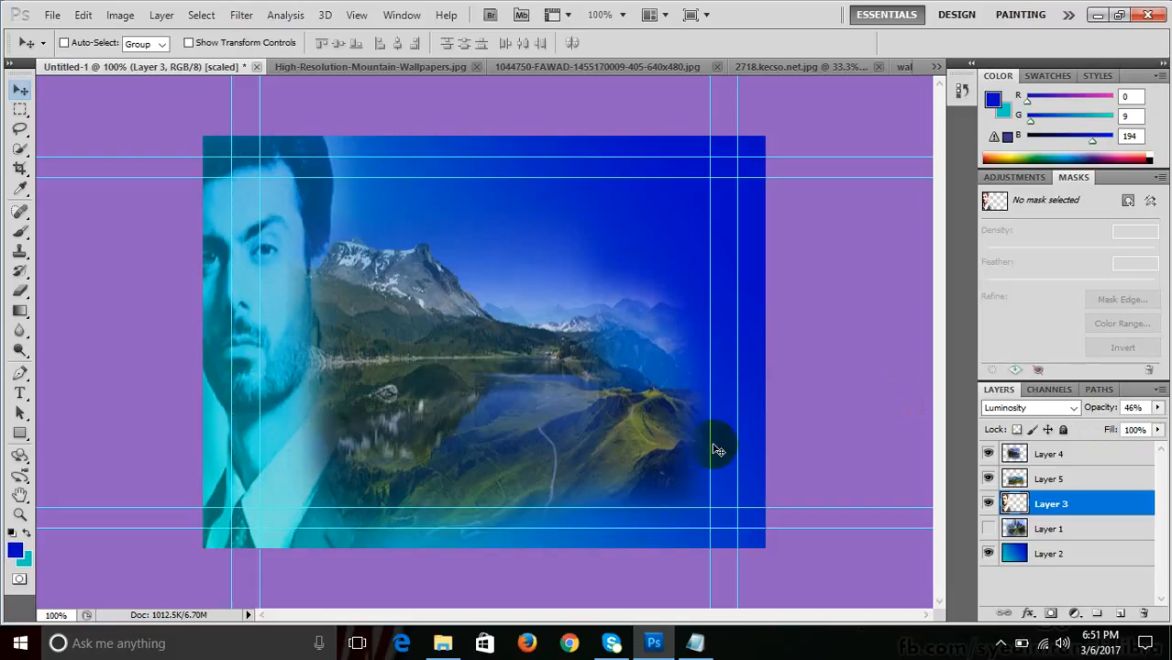
- Show the mountain photo on Layer 1, lowering its opacity to 55% and moving it slightly right and down
left_click(987, 529)
left_click(1012, 529)
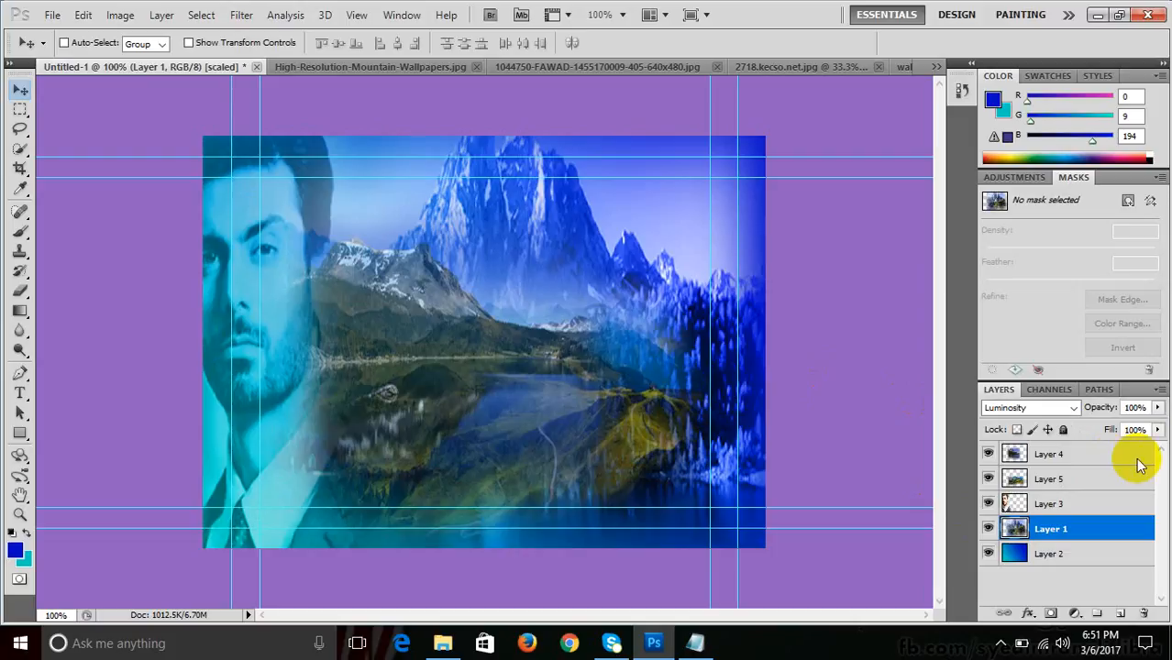
left_click(1158, 409)
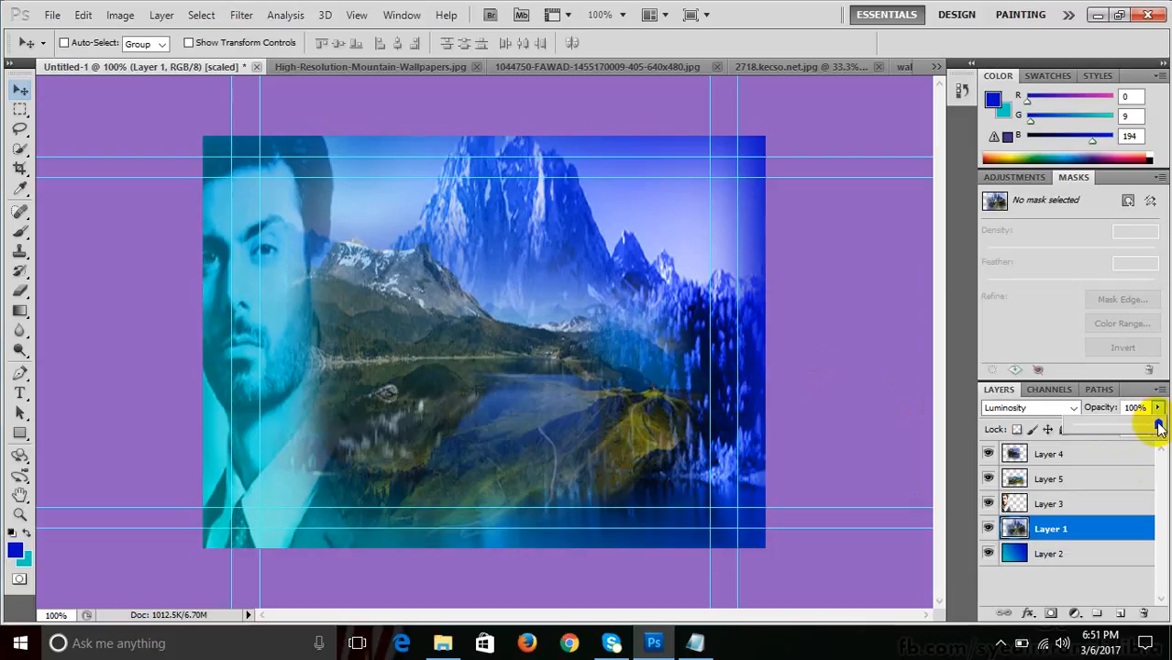
left_click_drag(1158, 414, 1117, 421)
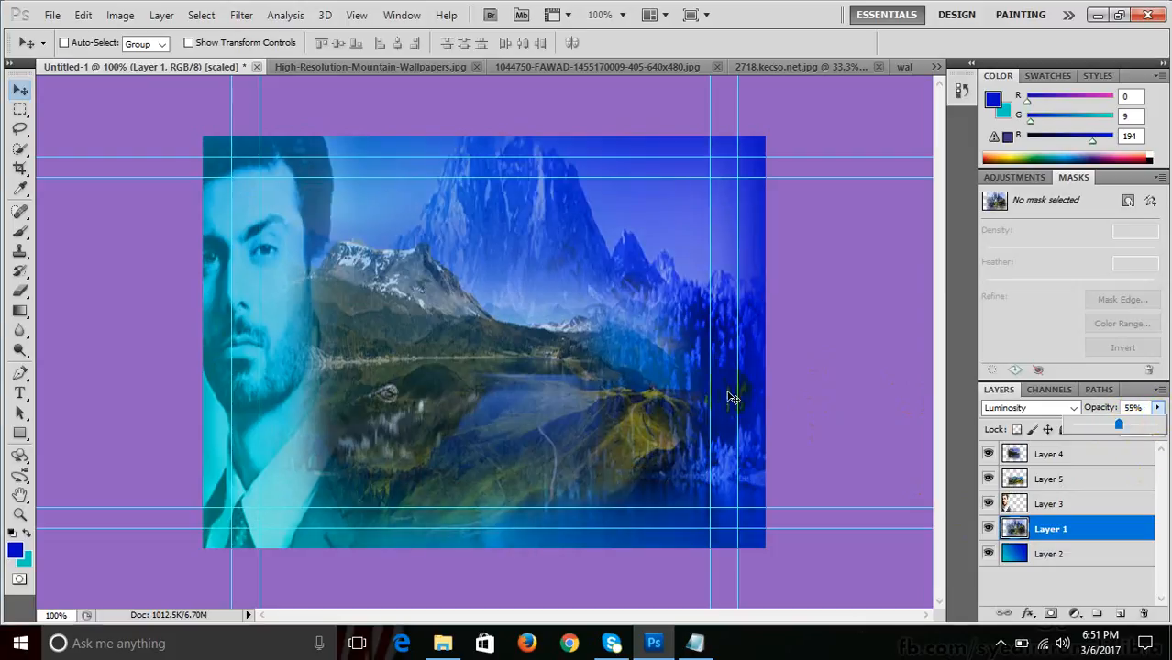
left_click_drag(633, 296, 665, 336)
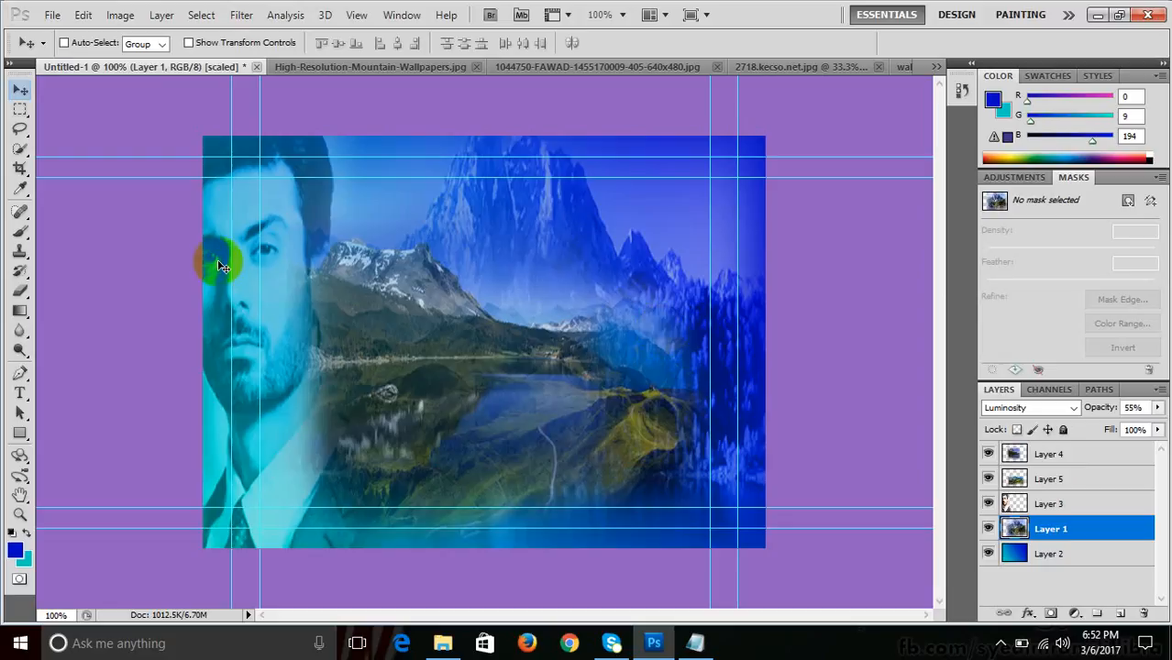
- Switch to the Clone Stamp tool
left_click(22, 290)
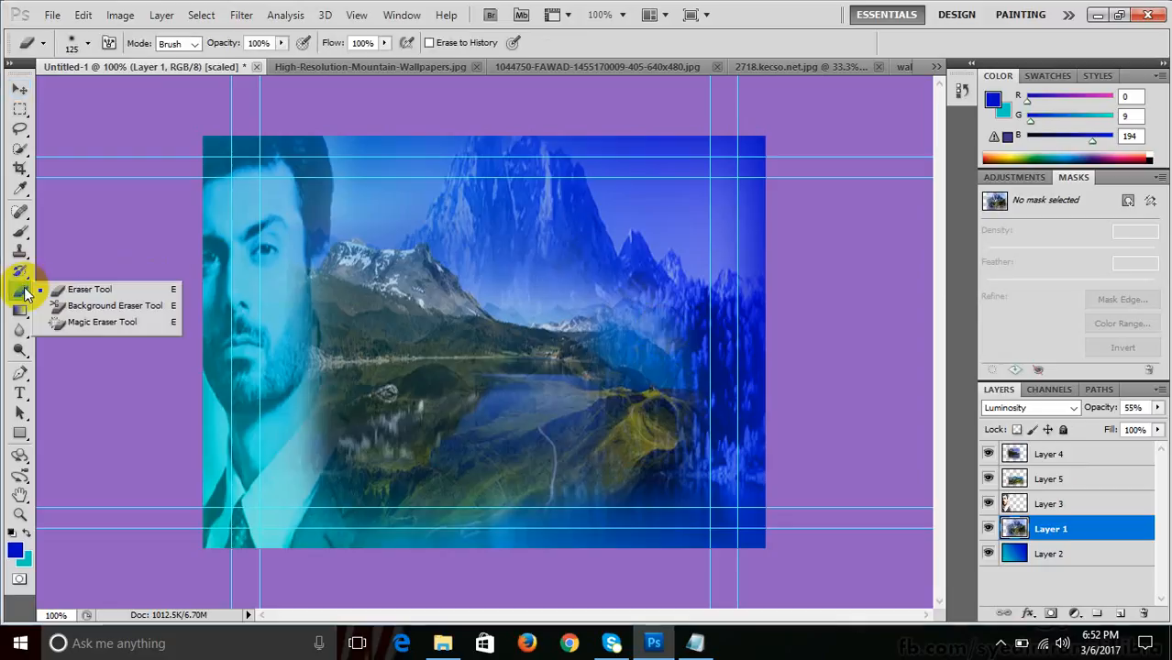
left_click(77, 291)
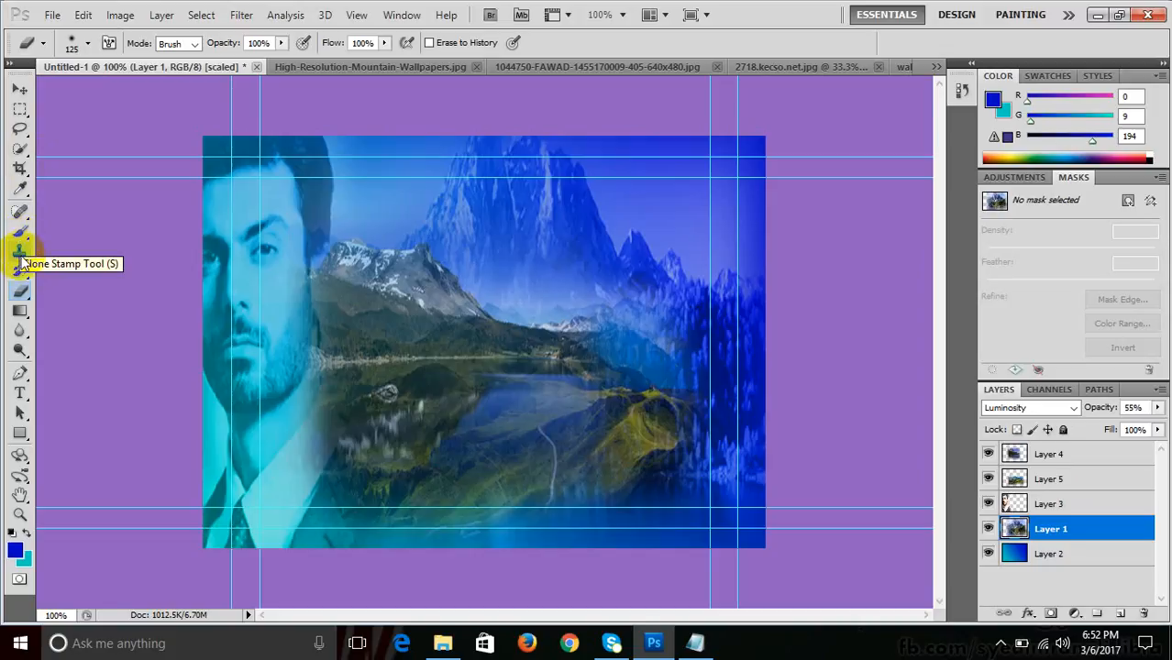
left_click(20, 249)
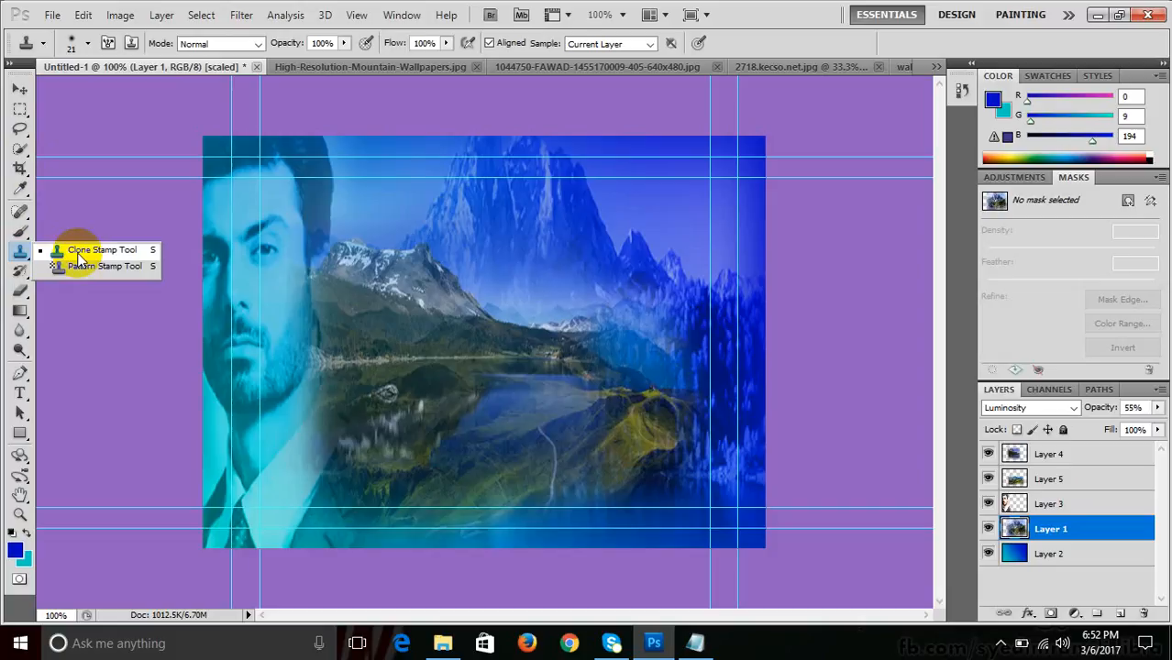
left_click(79, 257)
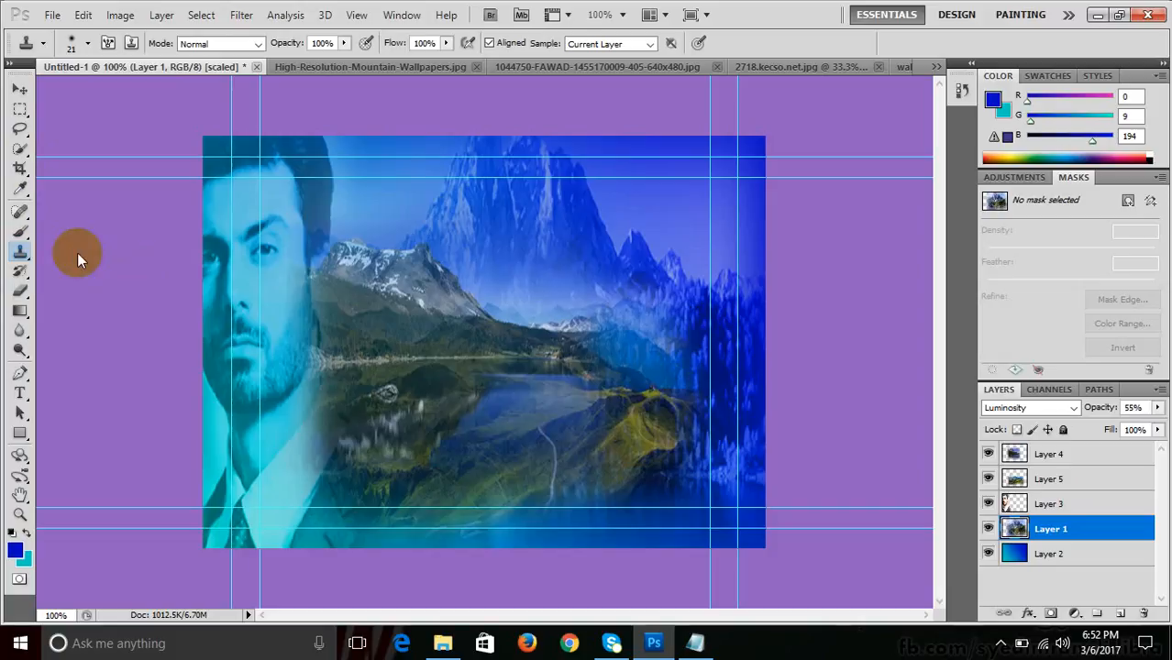
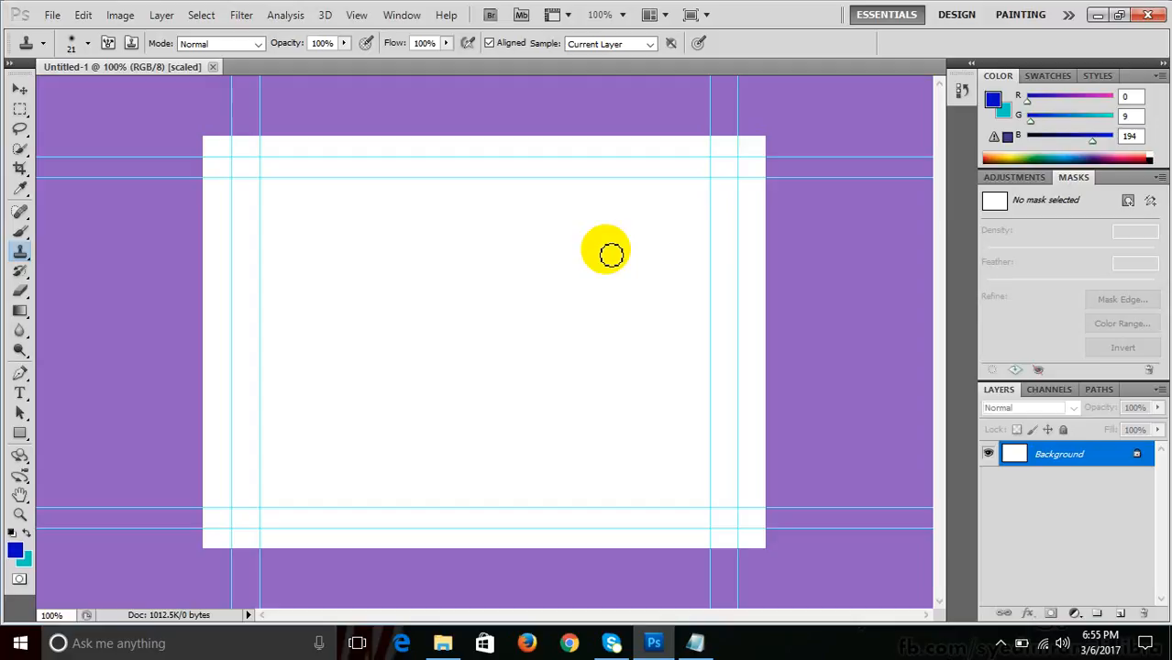
key("ctrl+o")
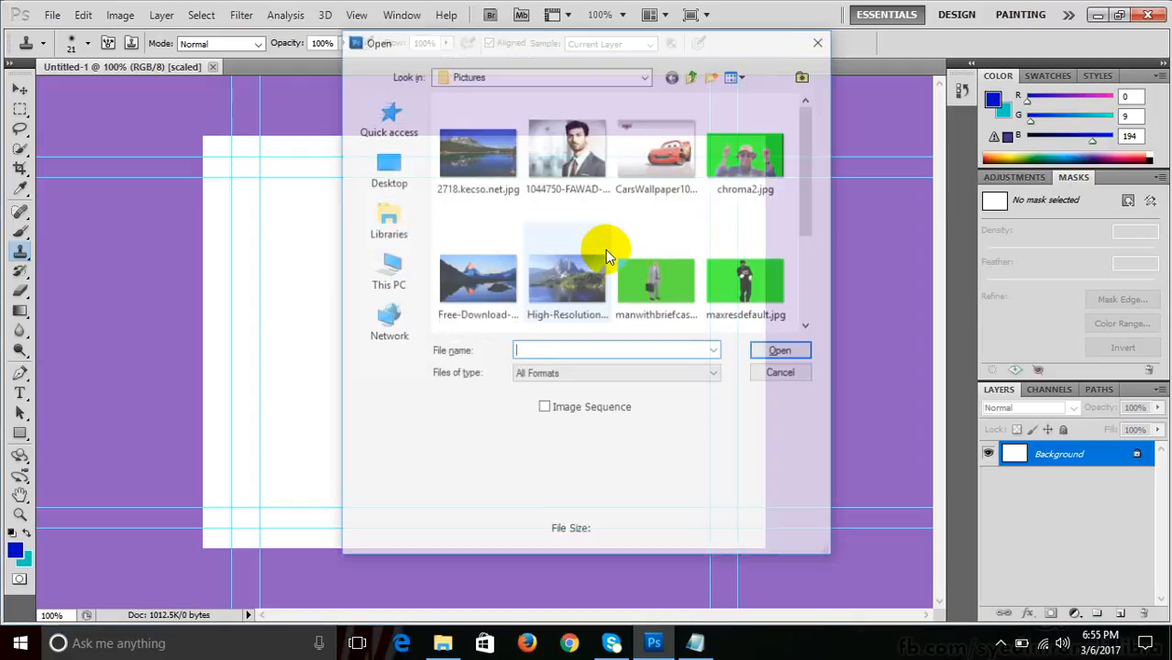
left_click(578, 155)
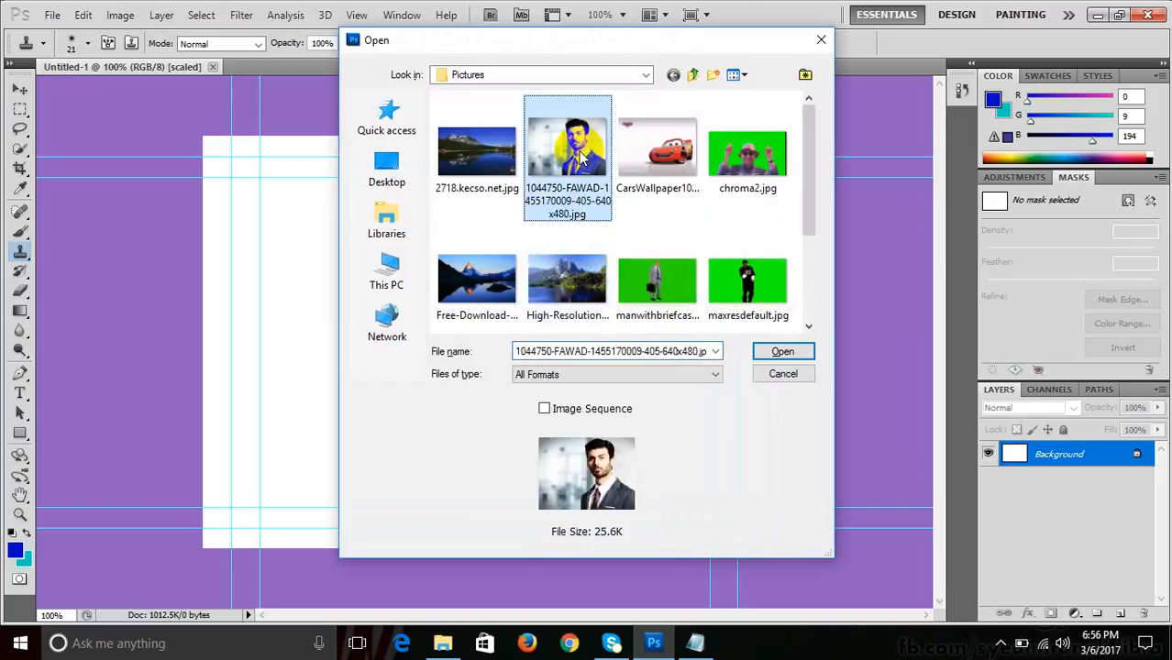
left_click(794, 355)
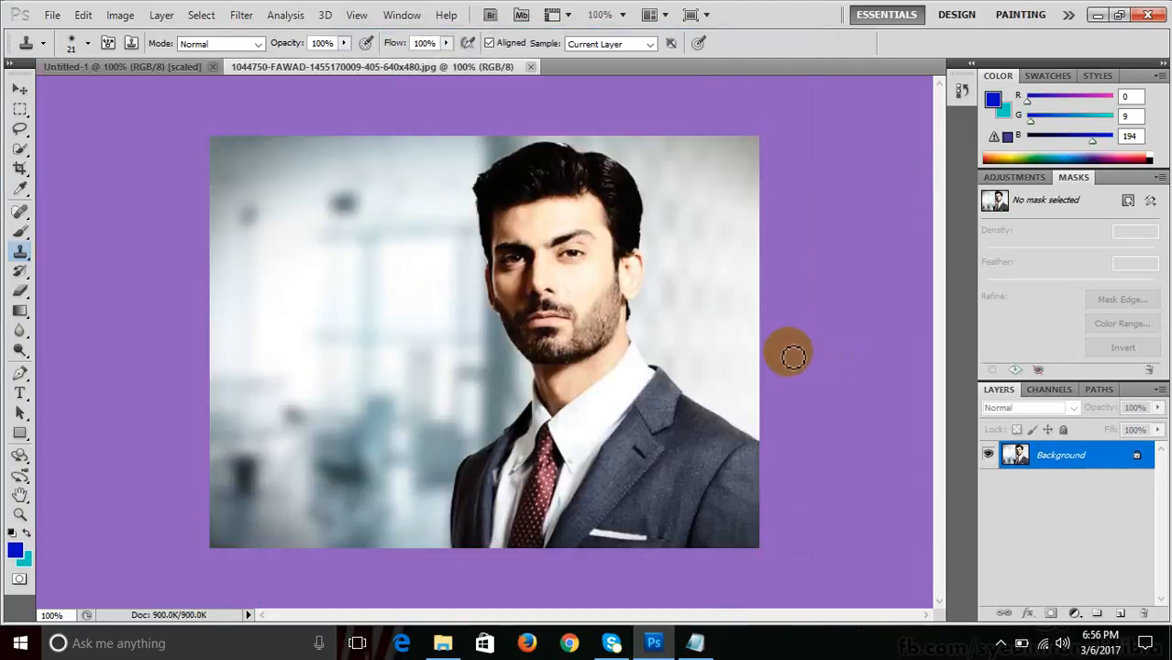
- Choose the Clone Stamp tool for the portrait photo and enlarge its brush to 35 px
right_click(20, 254)
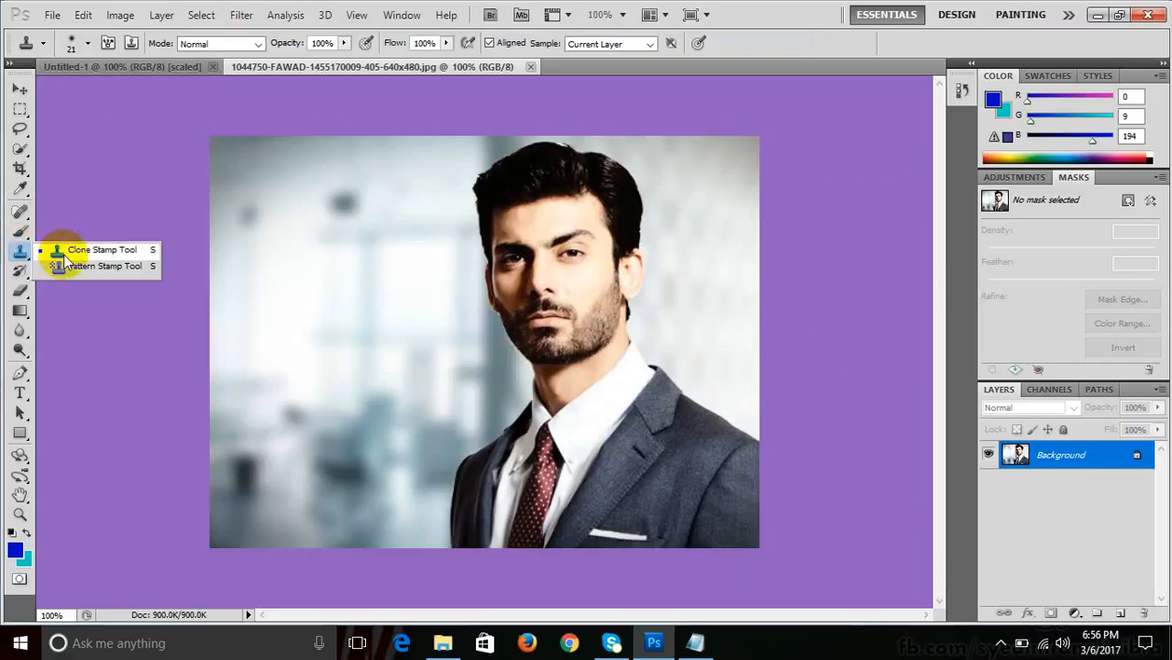
left_click(64, 253)
left_click_drag(514, 272, 538, 292)
key("ctrl+z")
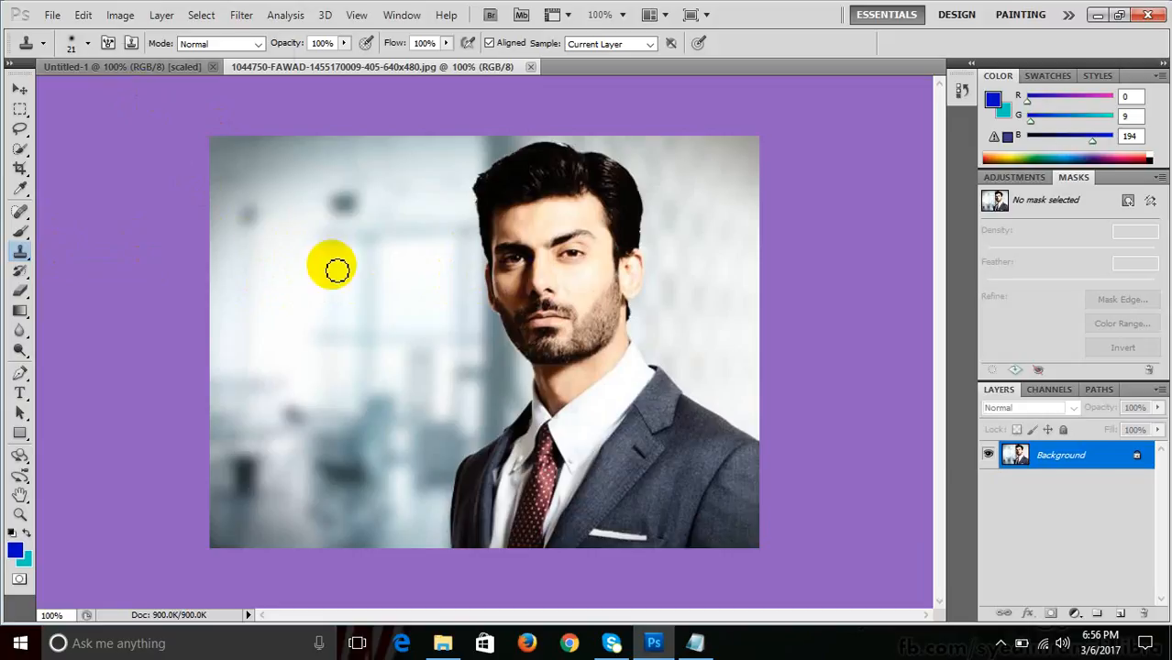
key("bracketright")
key("bracketright")
key("bracketright")
left_click_drag(506, 274, 519, 287)
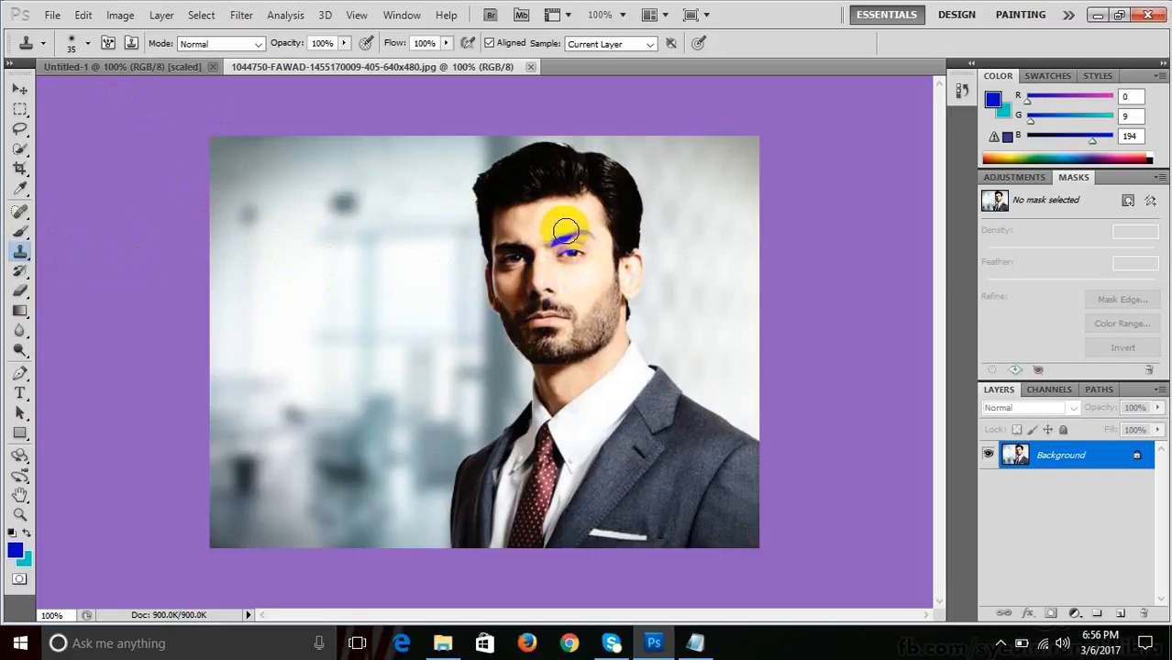
left_click(150, 66)
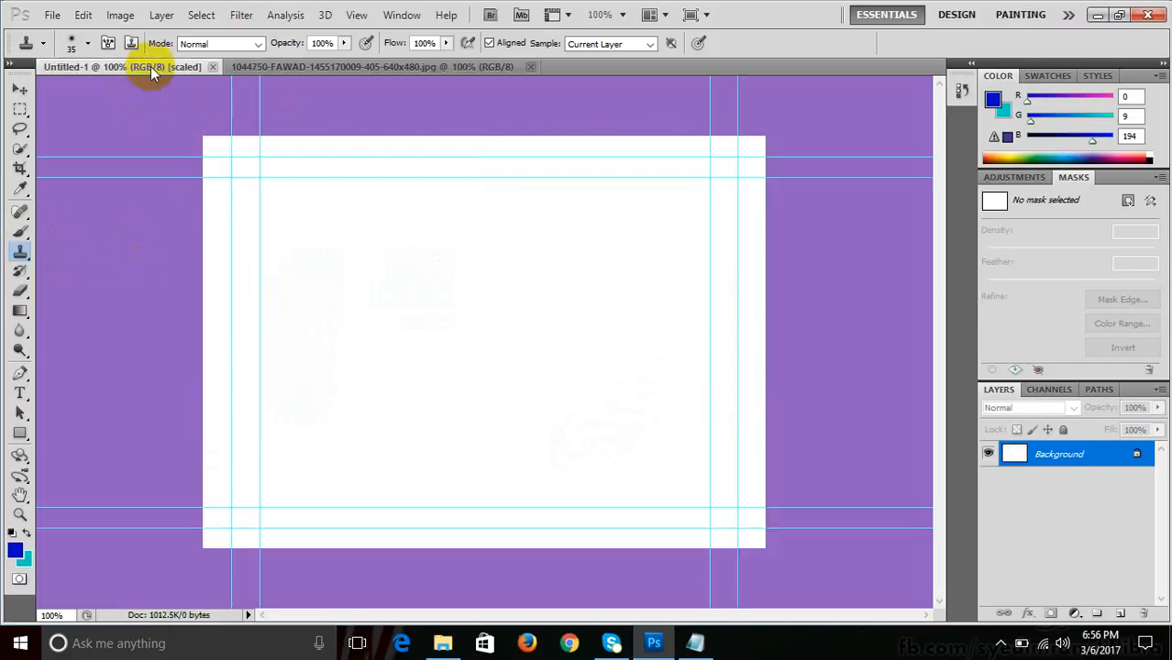
left_click(326, 62)
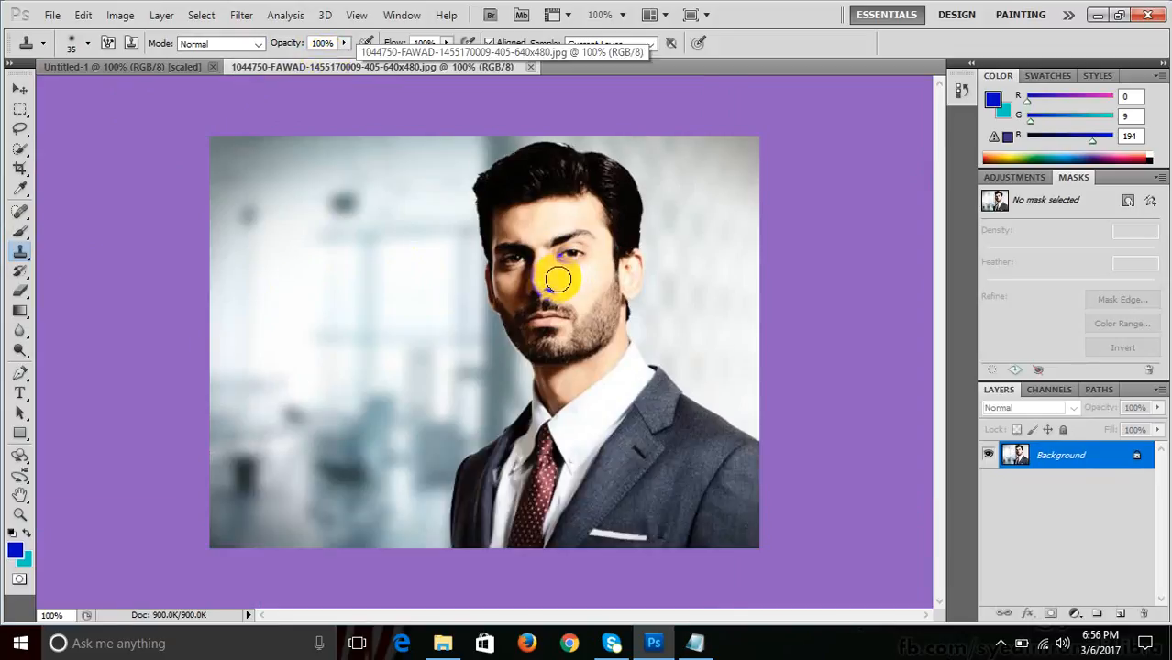
- Resize the Clone Stamp brush to 90 px
key("bracketright")
key("bracketright")
key("bracketright")
key("bracketright")
key("bracketright")
key("bracketright")
key("bracketright")
key("bracketright")
key("bracketright")
key("bracketright")
key("bracketright")
key("bracketright")
key("bracketright")
key("bracketright")
key("bracketright")
key("bracketright")
key("bracketright")
key("bracketright")
key("bracketright")
key("bracketright")
key("bracketleft")
key("bracketleft")
key("bracketleft")
key("bracketleft")
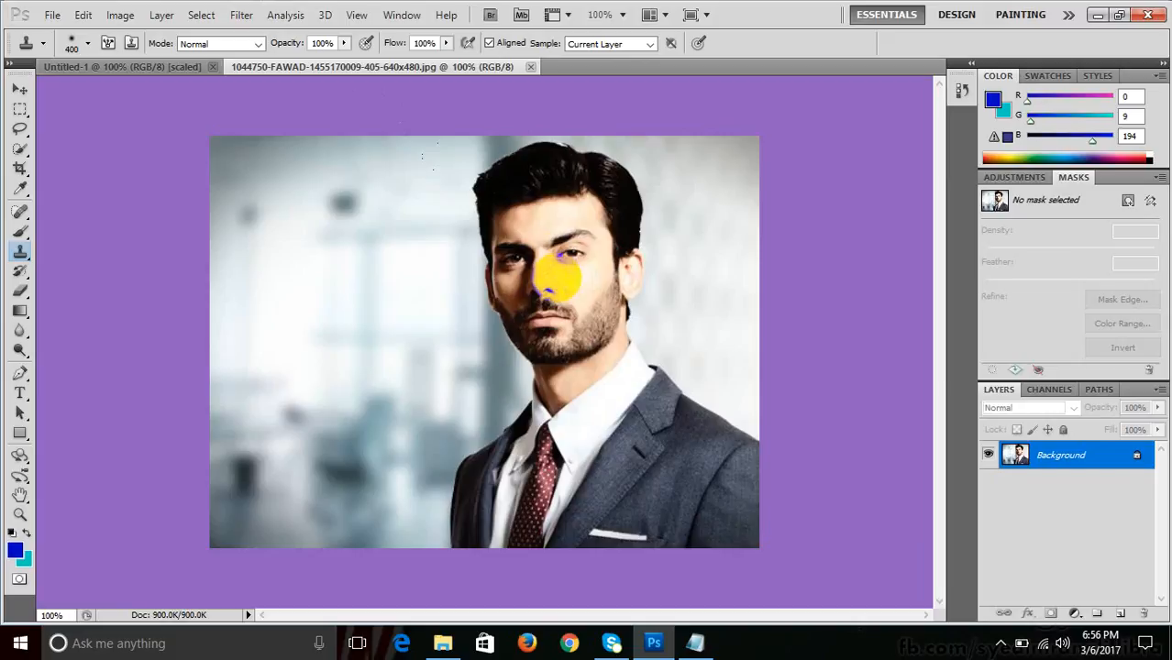
key("bracketleft")
key("bracketleft")
key("bracketleft")
key("bracketleft")
key("bracketleft")
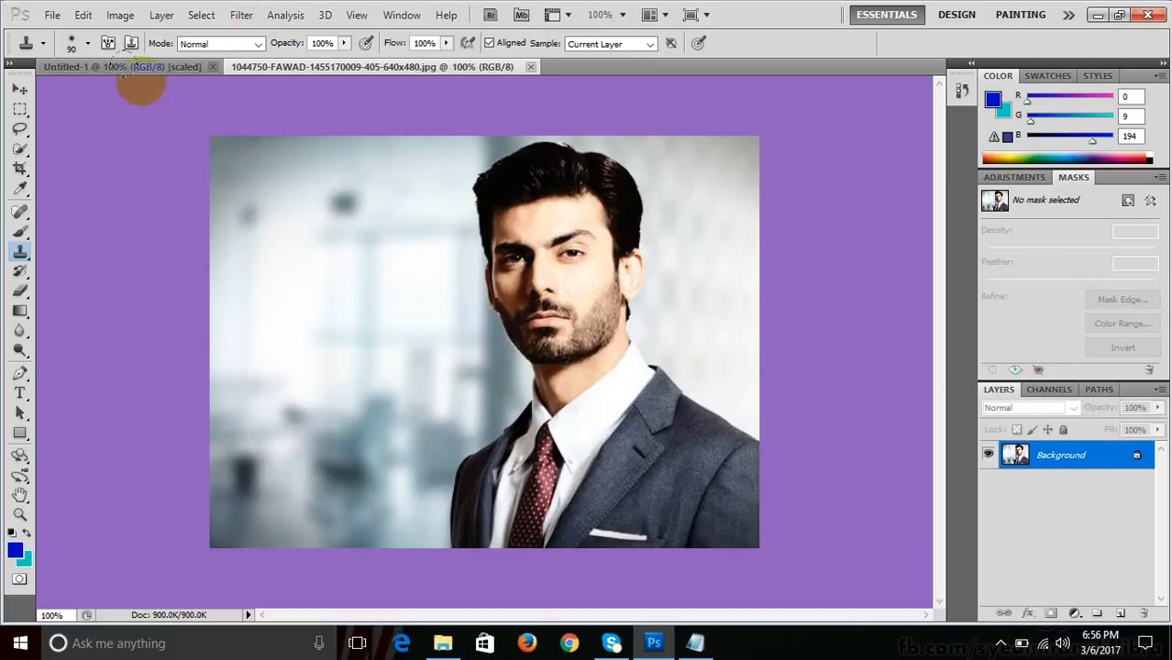
- Look over the Clone Stamp brush's size, hardness and preset tips
left_click(88, 44)
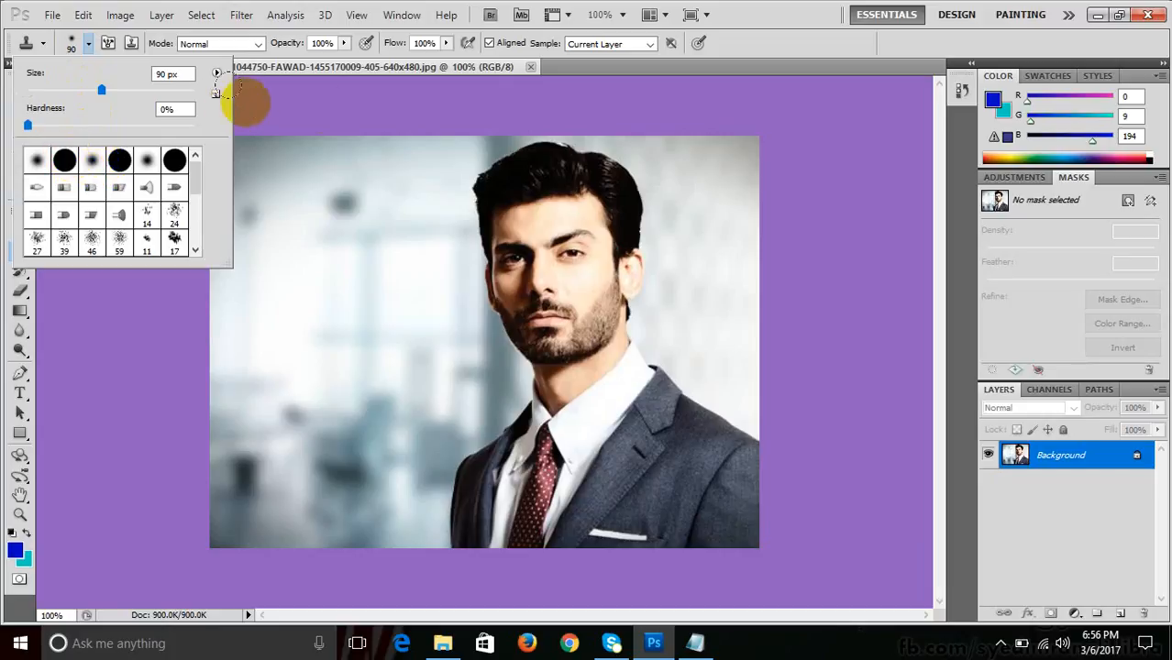
mouse_move(200, 187)
left_mouse_down()
mouse_move(189, 233)
mouse_move(201, 158)
left_mouse_up()
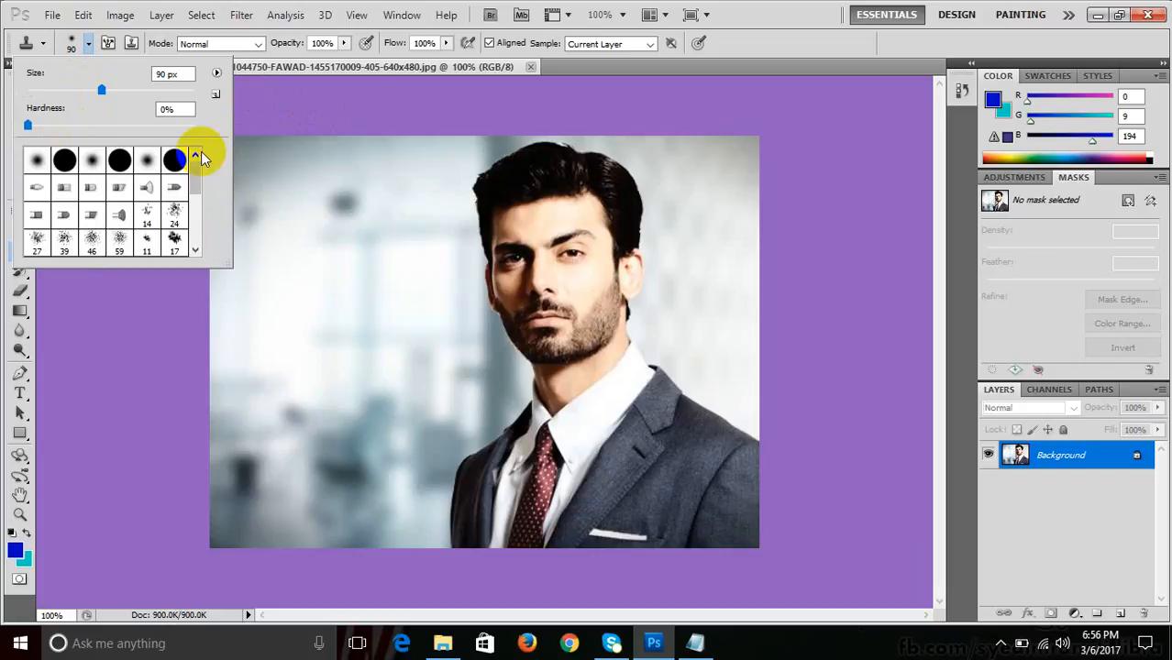
left_click(759, 8)
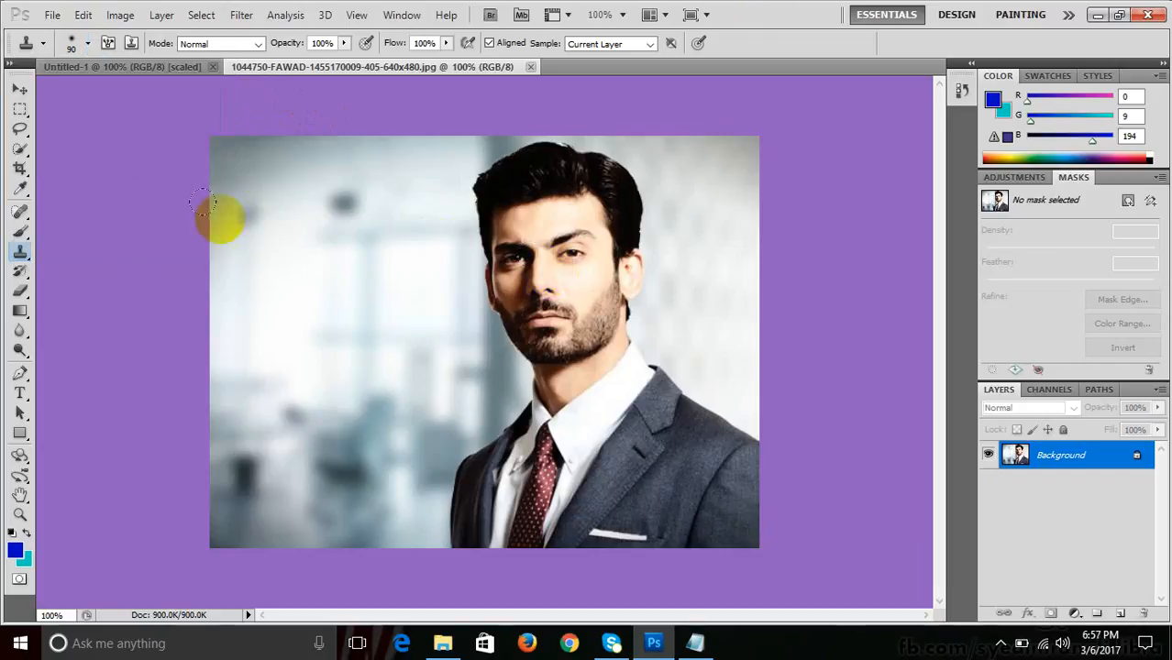
- Sample the man's nose in the portrait photo as the Clone Stamp source
right_click(20, 249)
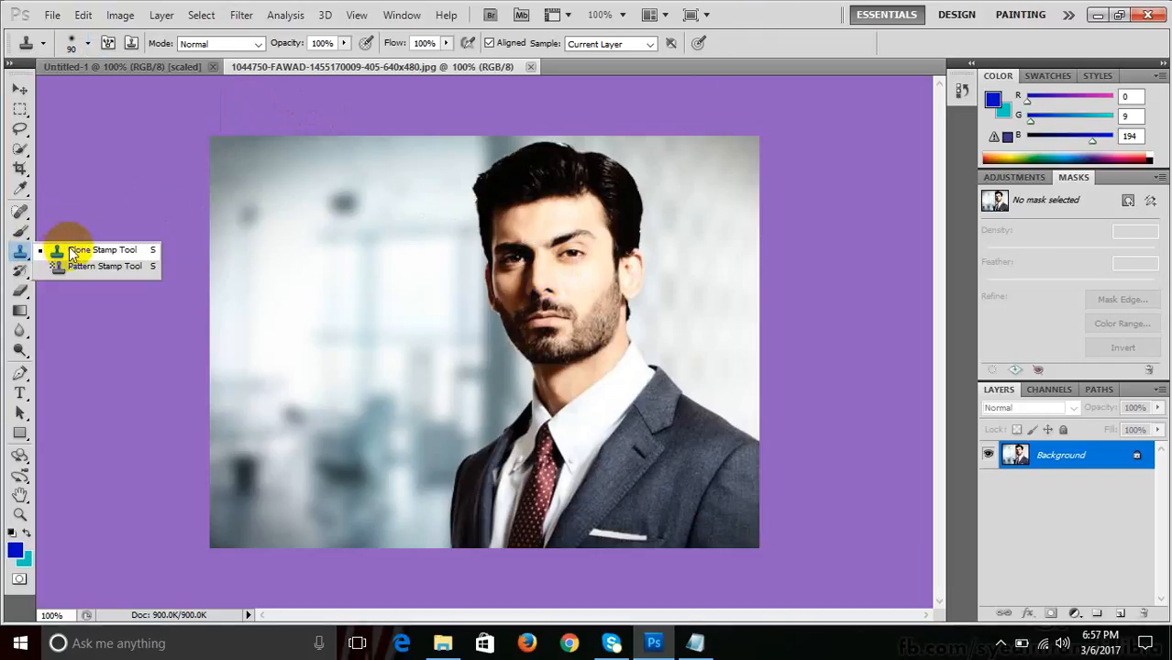
left_click(73, 254)
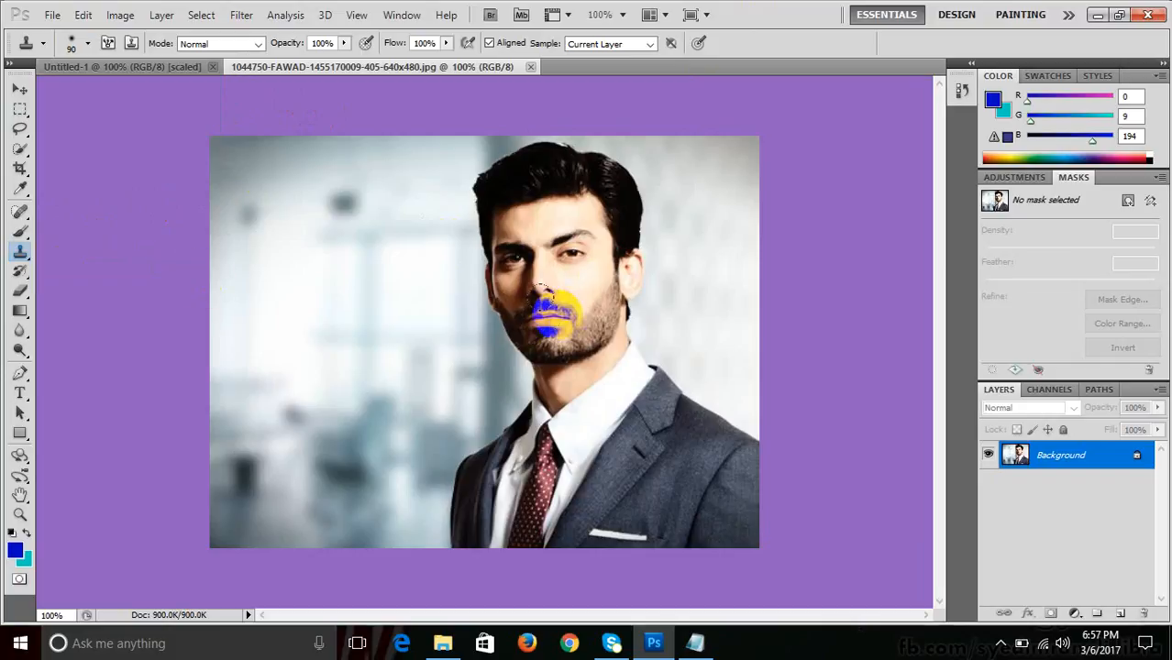
left_click_drag(535, 270, 535, 267)
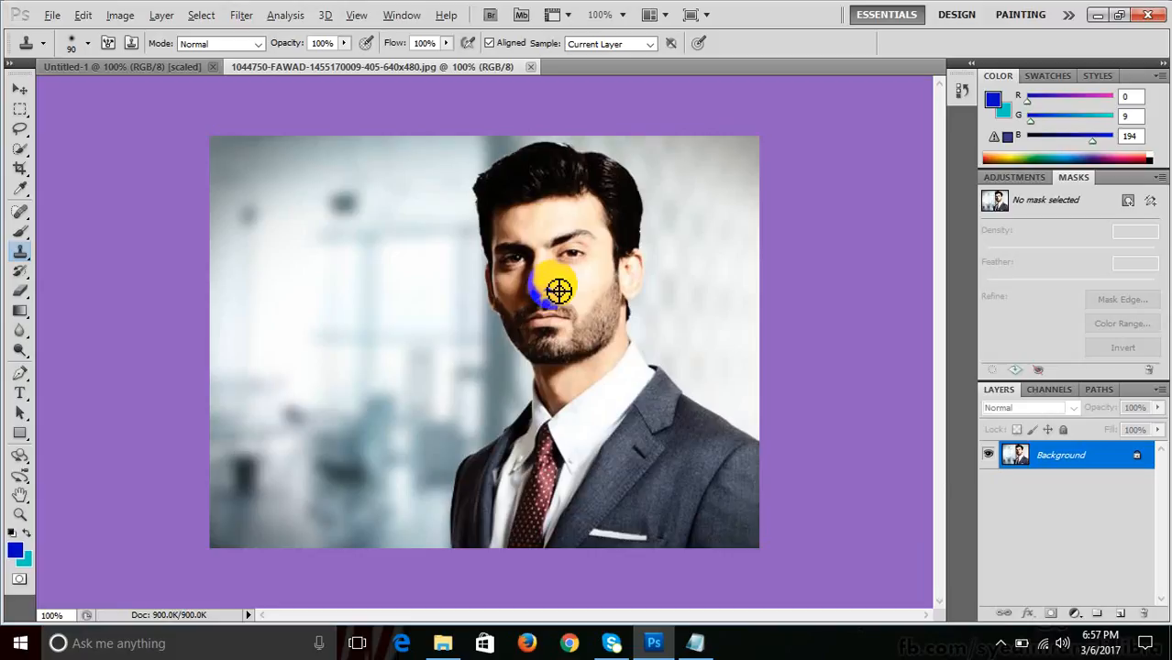
left_click_drag(558, 291, 561, 289)
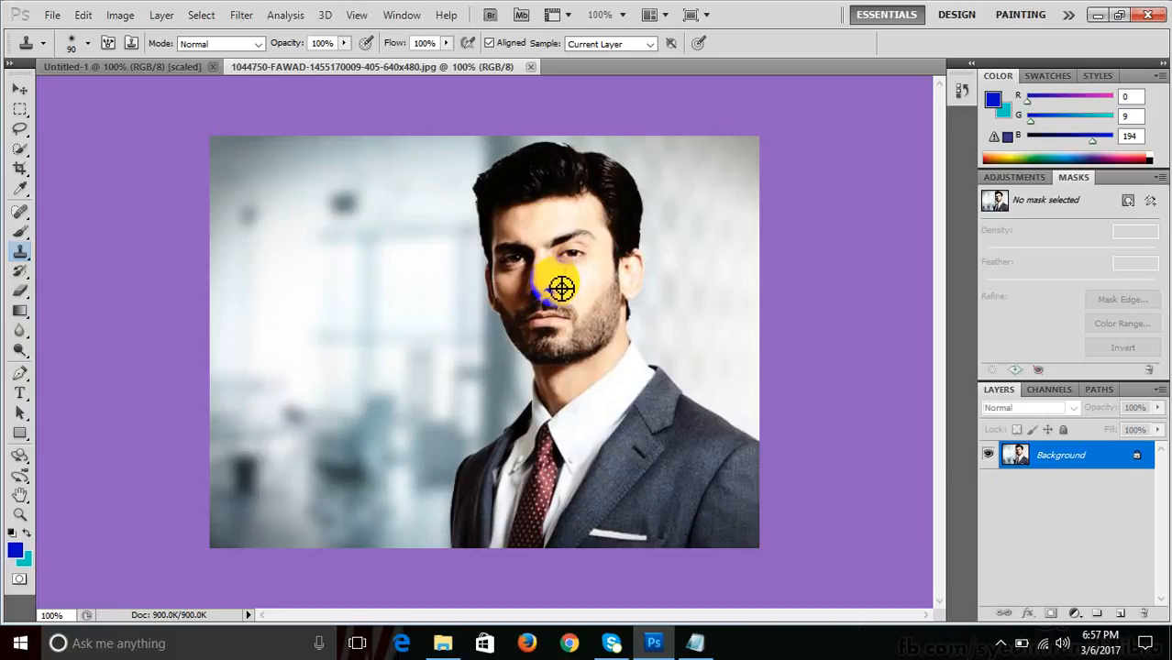
left_click_drag(561, 289, 559, 280)
left_click(150, 64)
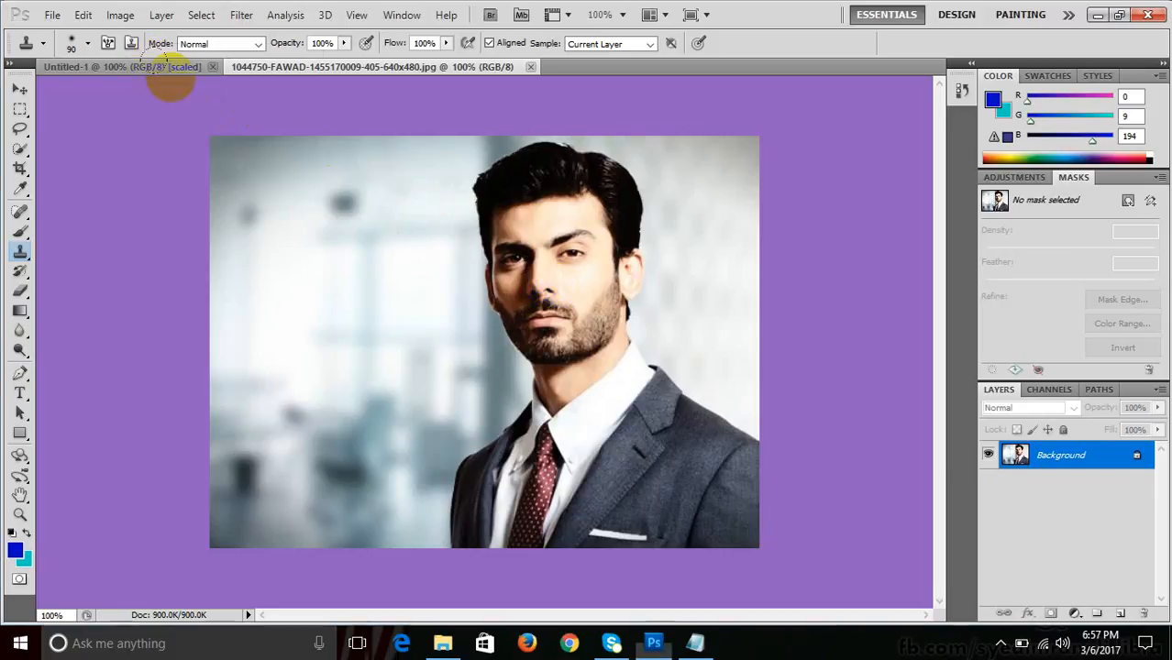
left_click(350, 68)
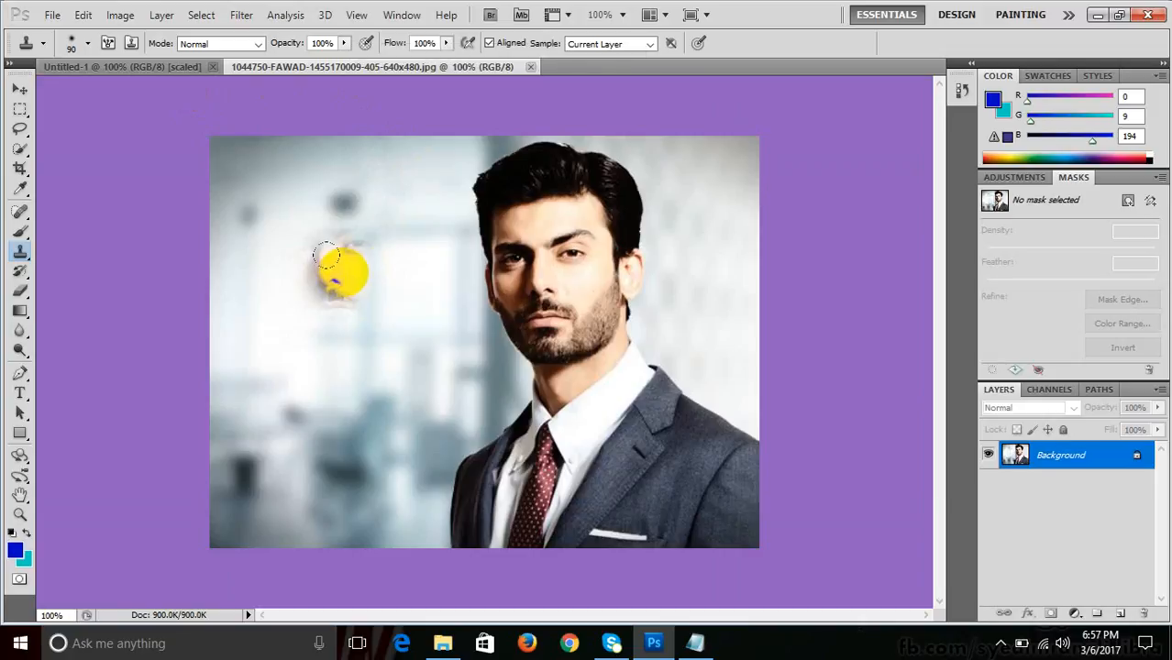
- Add a new layer and clone the man's face and hair onto it over the blurred background beside him
left_click(1119, 614)
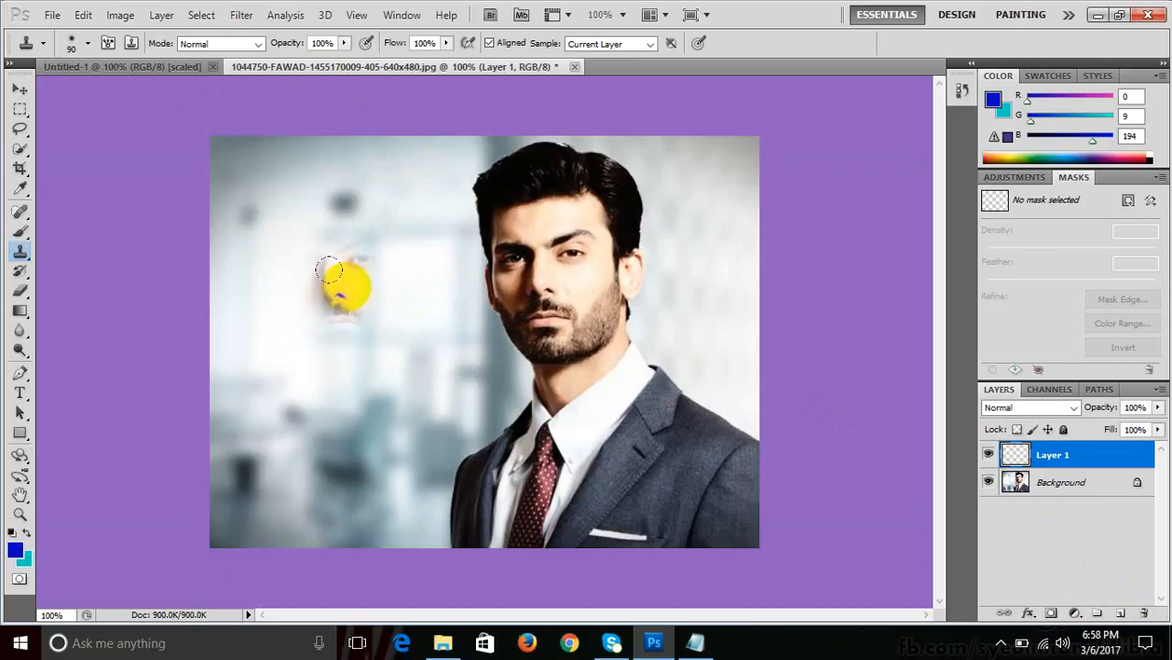
mouse_move(328, 268)
left_mouse_down()
mouse_move(341, 216)
mouse_move(317, 204)
mouse_move(294, 243)
mouse_move(329, 258)
mouse_move(340, 286)
mouse_move(314, 315)
mouse_move(292, 287)
mouse_move(344, 341)
mouse_move(374, 313)
mouse_move(382, 250)
mouse_move(371, 185)
mouse_move(330, 172)
mouse_move(281, 196)
mouse_move(276, 218)
mouse_move(364, 371)
left_mouse_up()
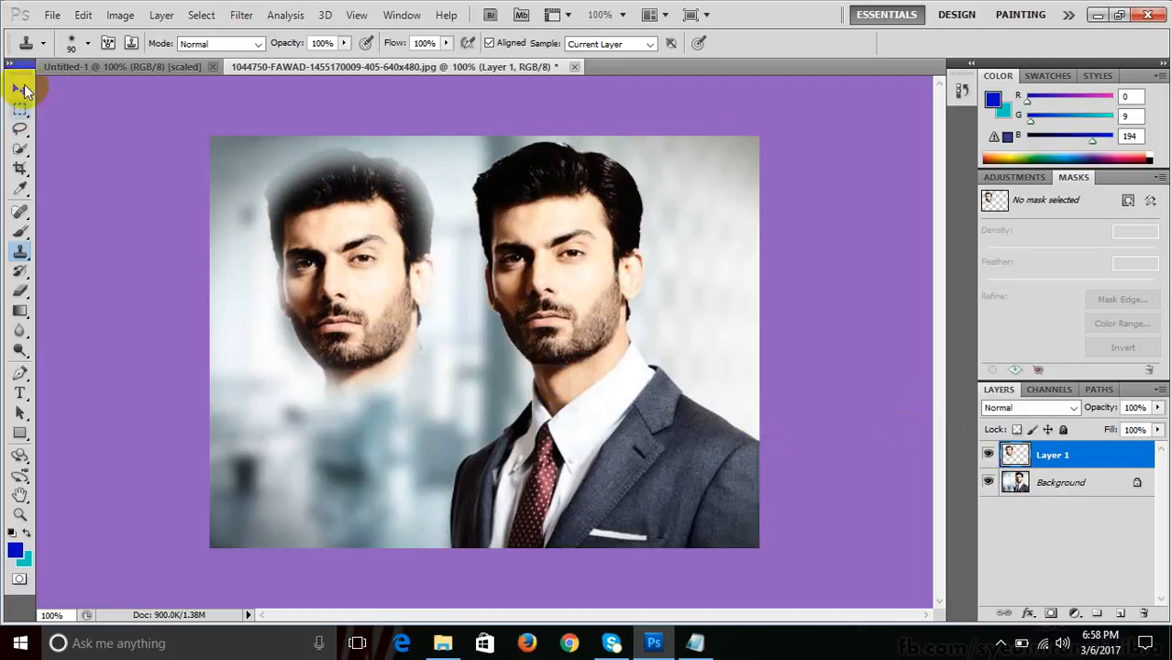
- Move the cloned head on Layer 1 slightly left and down from where it was painted
left_click(20, 89)
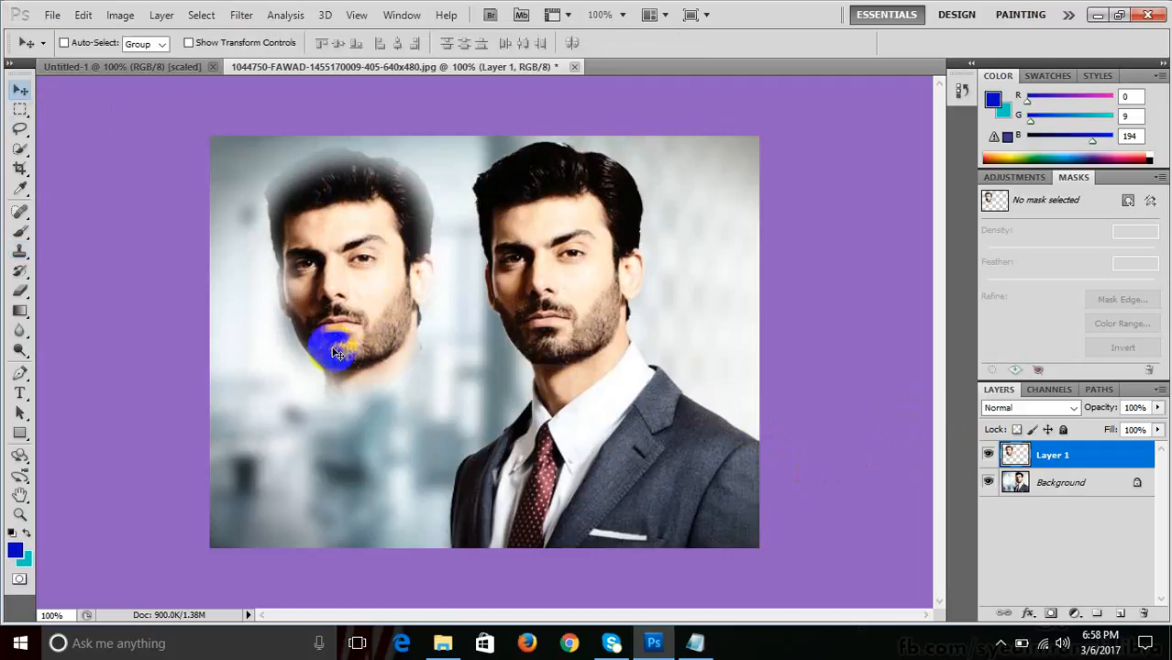
left_click_drag(364, 326, 389, 413)
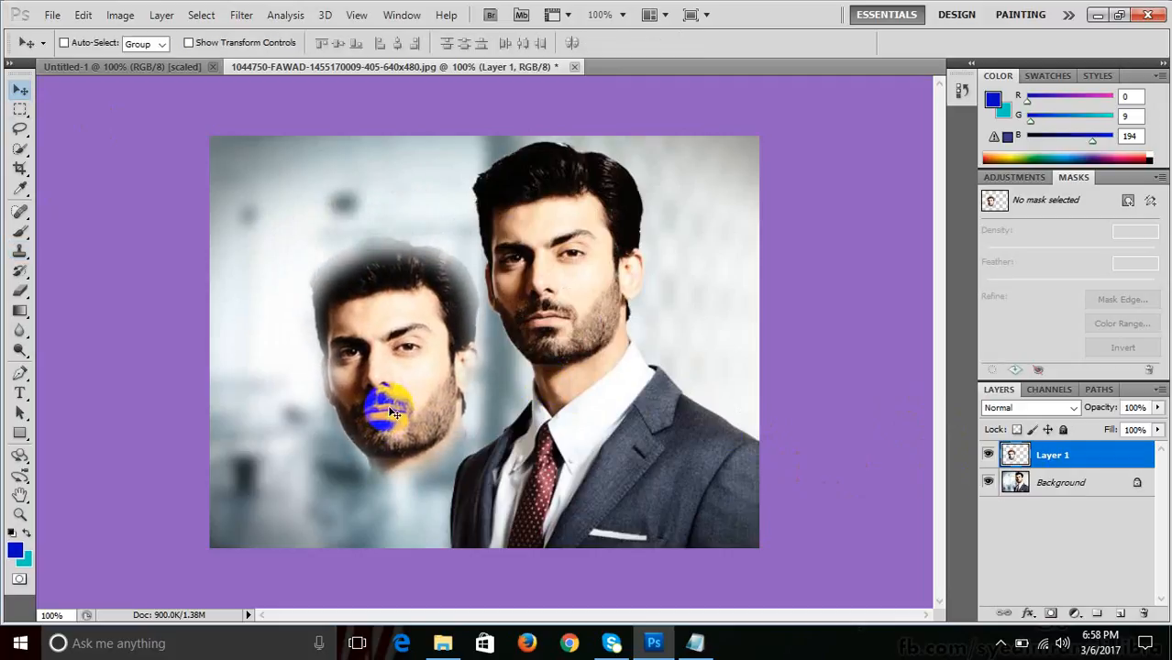
left_click_drag(310, 361, 307, 356)
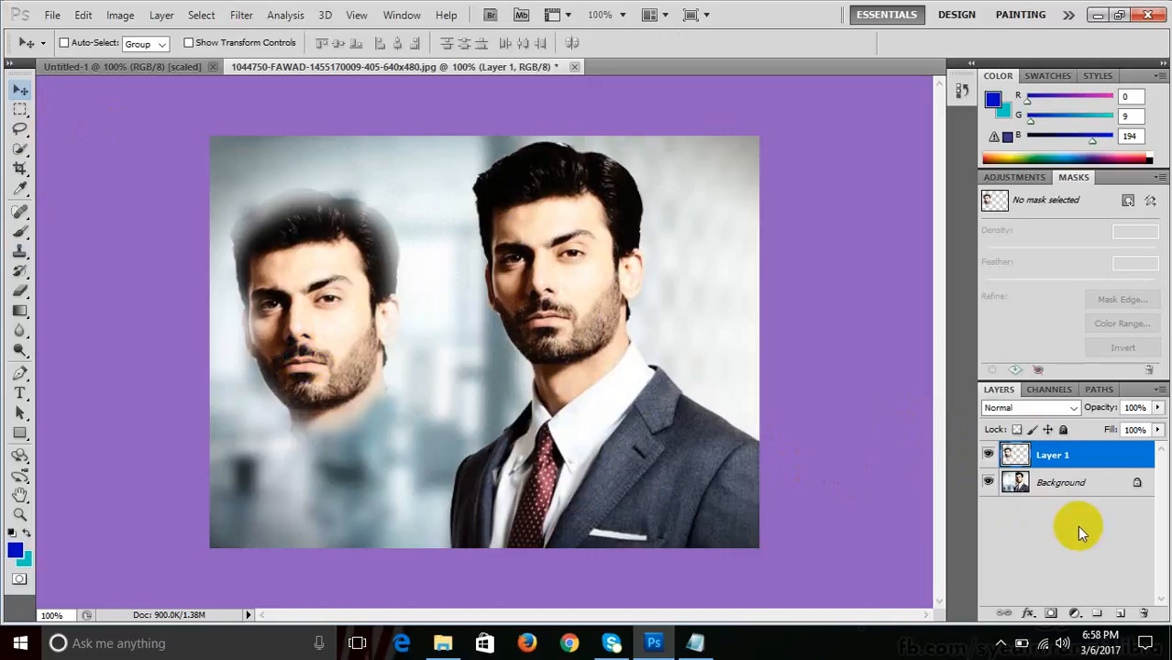
- Sample the man's nose on the portrait photo's Background layer as the Clone Stamp source
left_click(1034, 486)
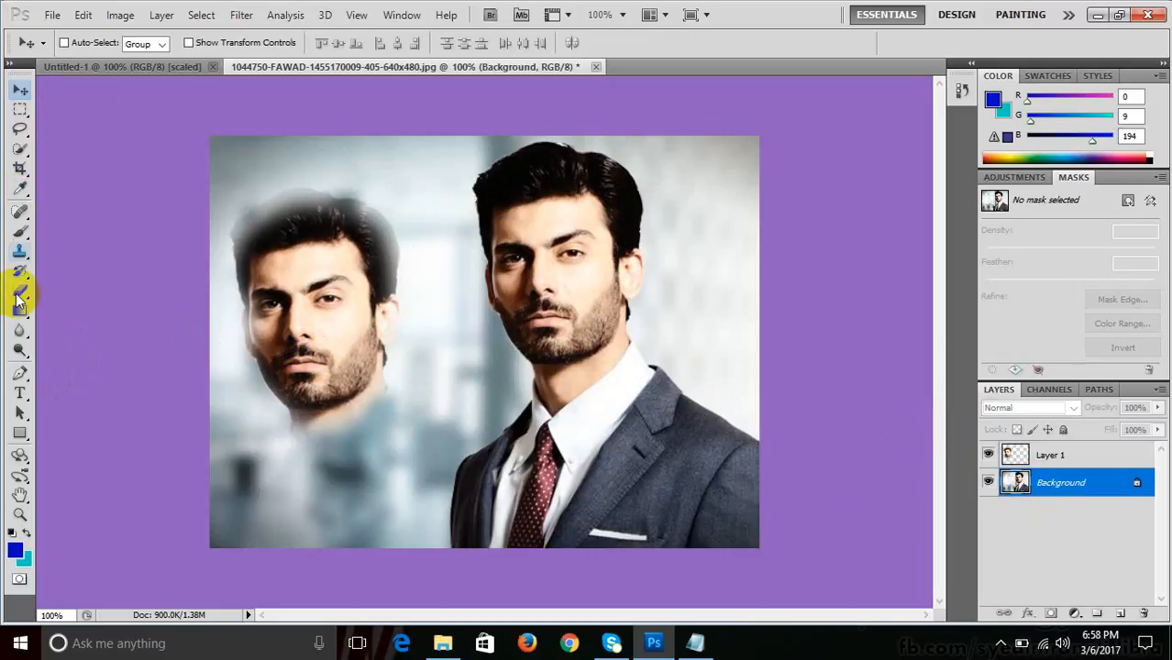
left_click(20, 250)
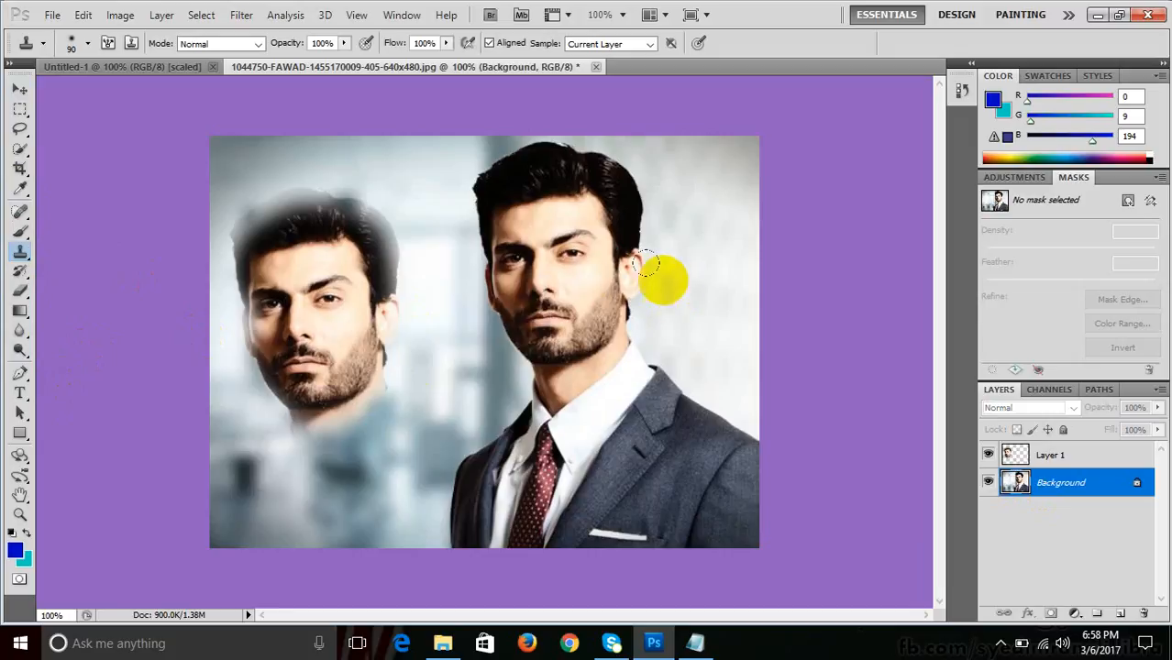
left_click_drag(546, 264, 534, 270)
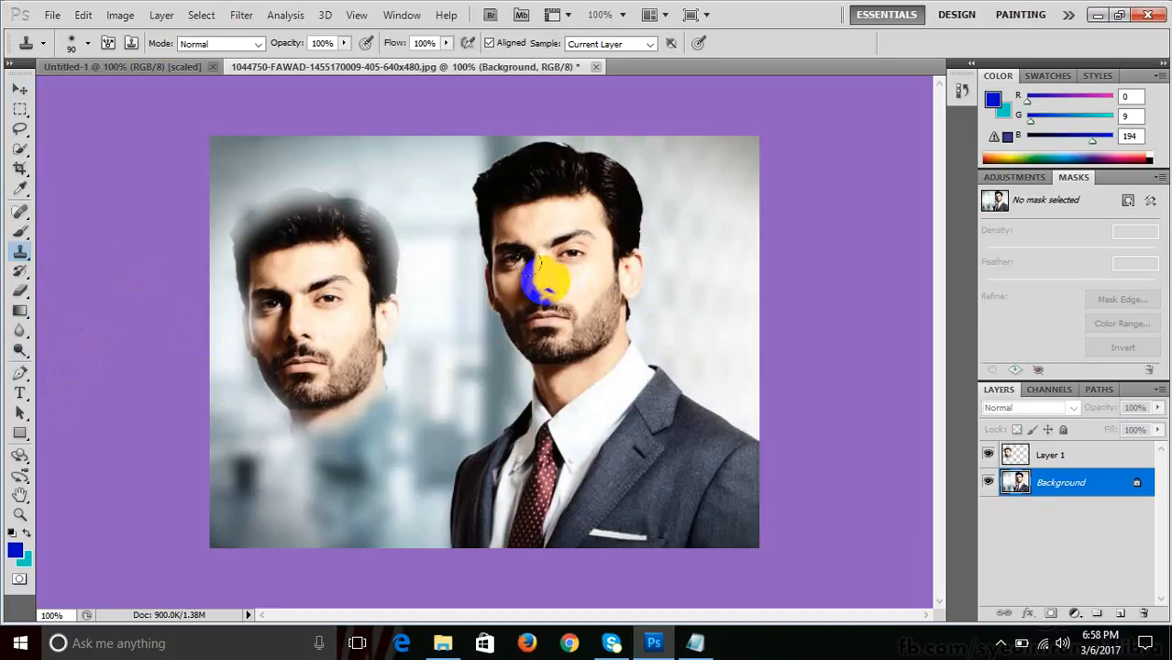
- Add a new layer in the Untitled-1 document and clone the man's face and hair onto the middle of the canvas
left_click(105, 65)
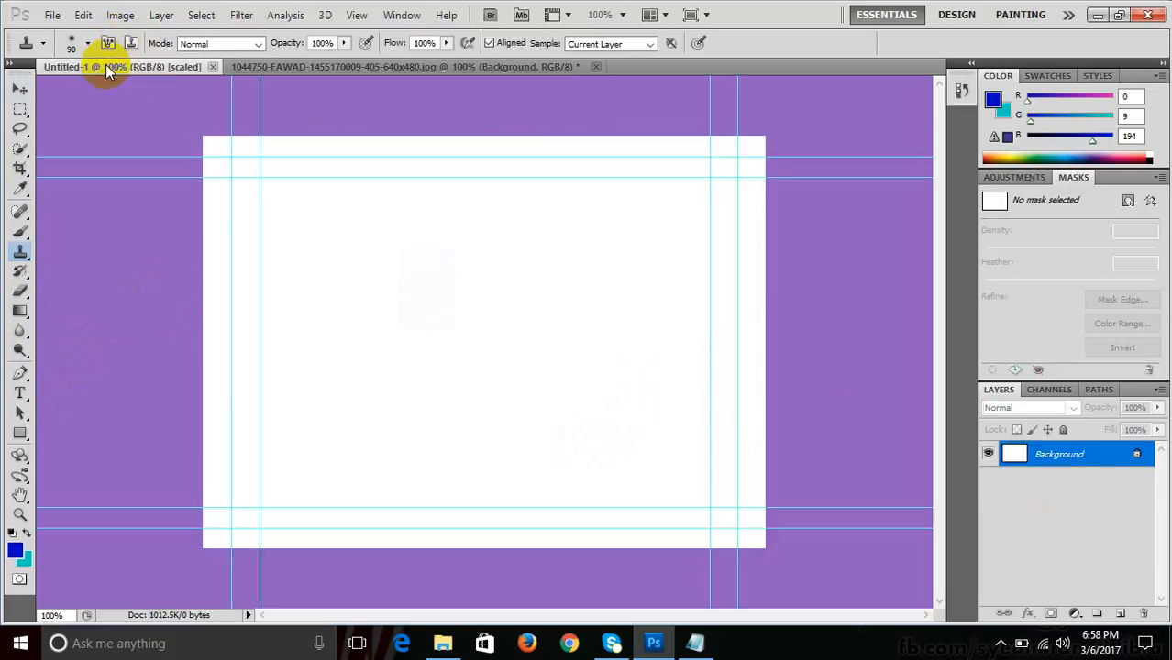
left_click(1119, 613)
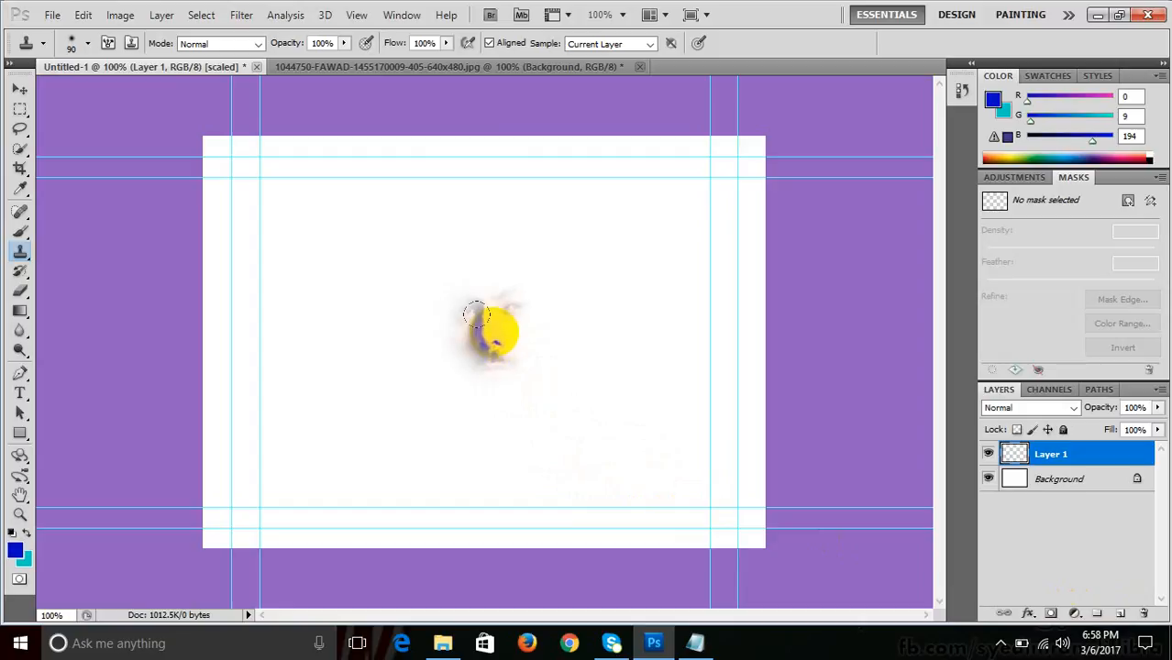
mouse_move(476, 317)
left_mouse_down()
mouse_move(498, 255)
mouse_move(514, 266)
mouse_move(519, 317)
mouse_move(484, 358)
mouse_move(442, 310)
mouse_move(439, 244)
mouse_move(478, 203)
mouse_move(509, 202)
mouse_move(543, 271)
mouse_move(545, 343)
mouse_move(538, 363)
mouse_move(483, 391)
mouse_move(448, 358)
mouse_move(441, 323)
mouse_move(445, 225)
mouse_move(457, 209)
mouse_move(449, 249)
left_mouse_up()
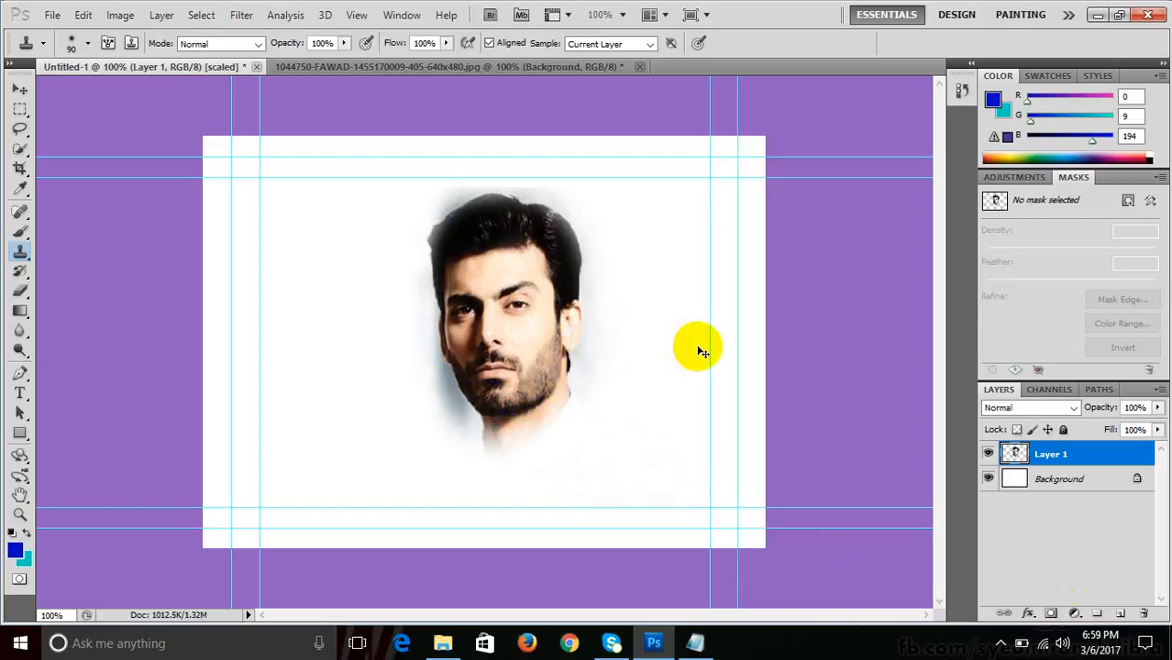
- Open CarsWallpaper1024.jpg and sample the red car's hood as the Clone Stamp source
key("ctrl+o")
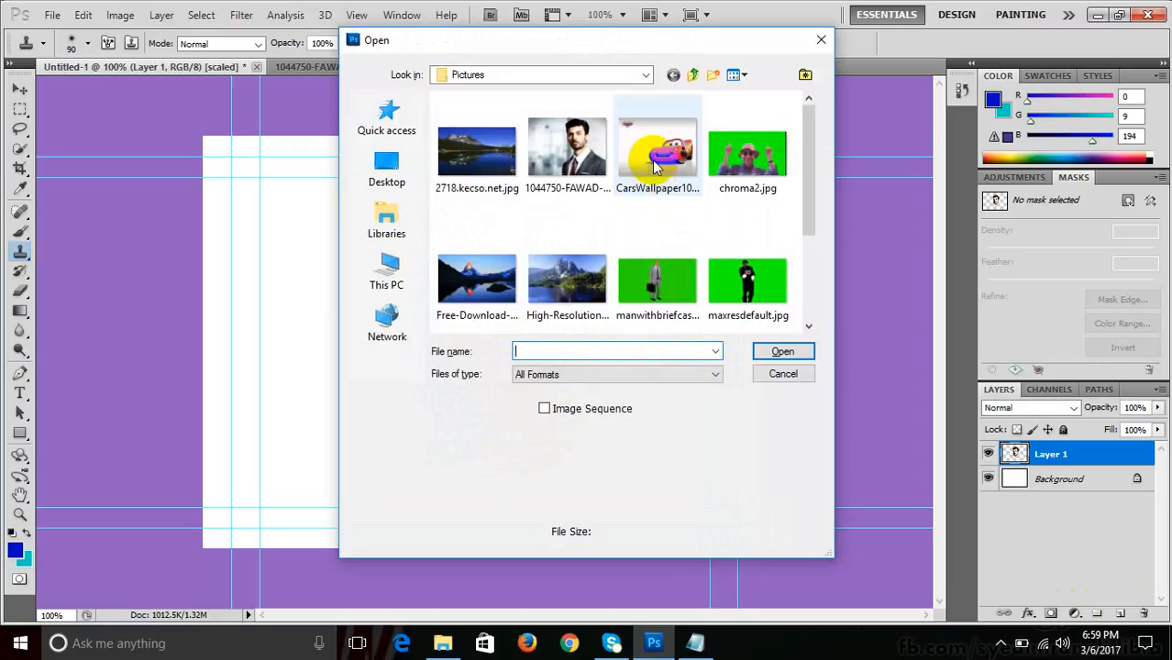
left_click(652, 159)
left_click(775, 351)
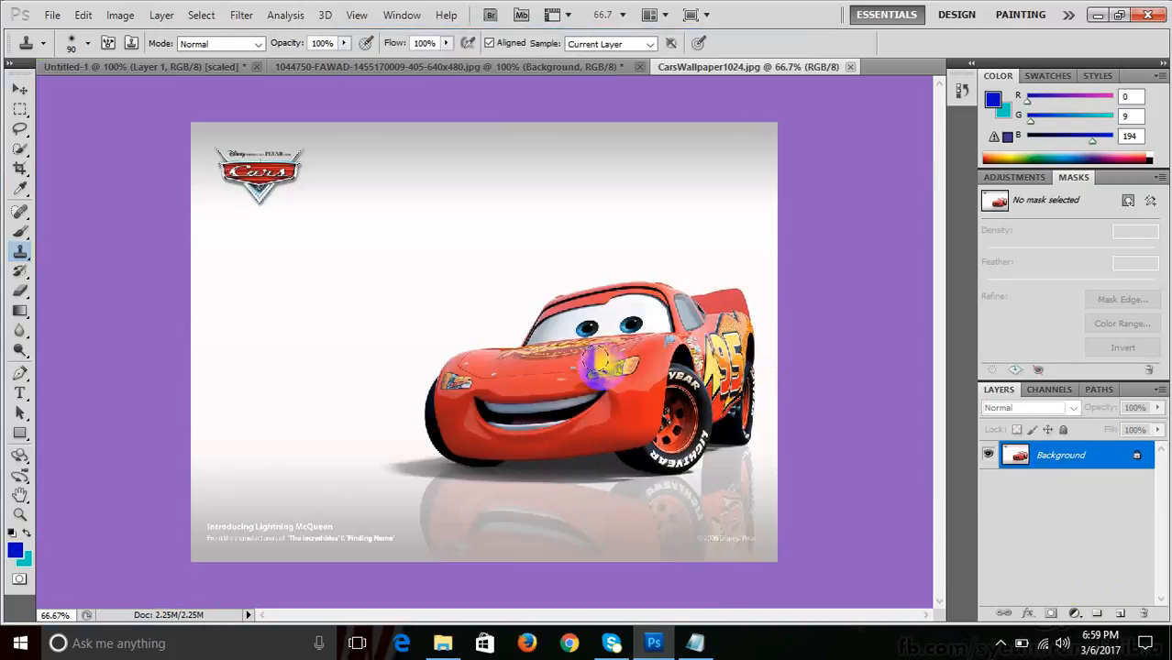
mouse_move(598, 363)
left_mouse_down()
mouse_move(609, 370)
mouse_move(582, 368)
left_mouse_up()
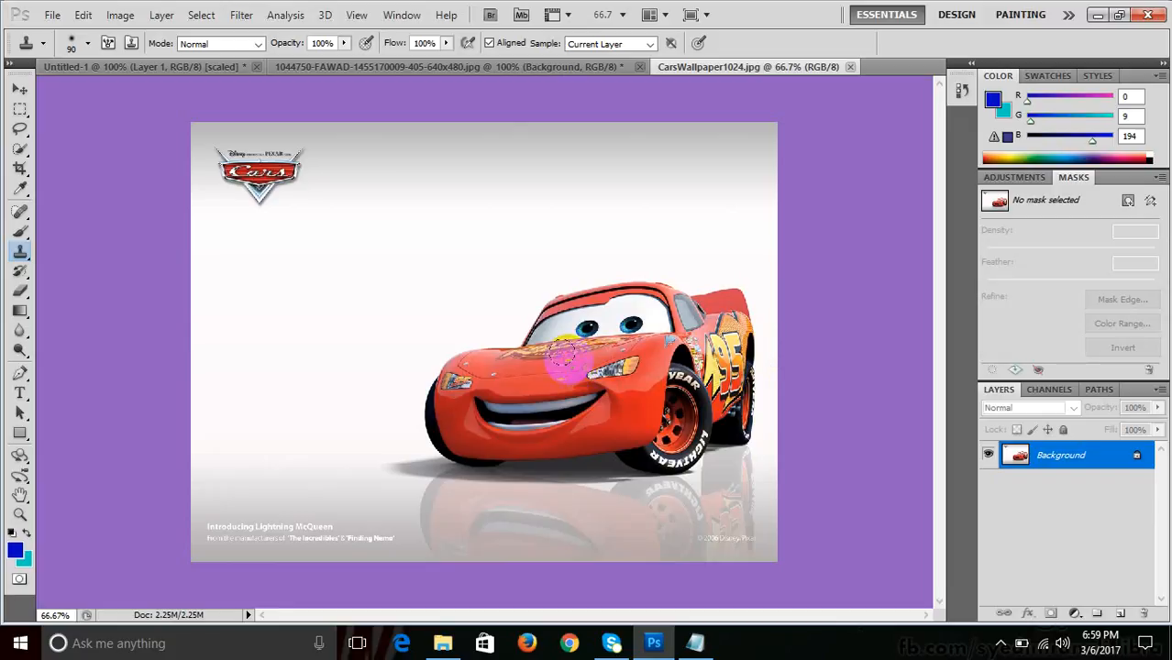
- Clone the red car onto a new layer in Untitled-1, overlapping the man's chin, and set that layer's opacity to 66%
left_click(138, 64)
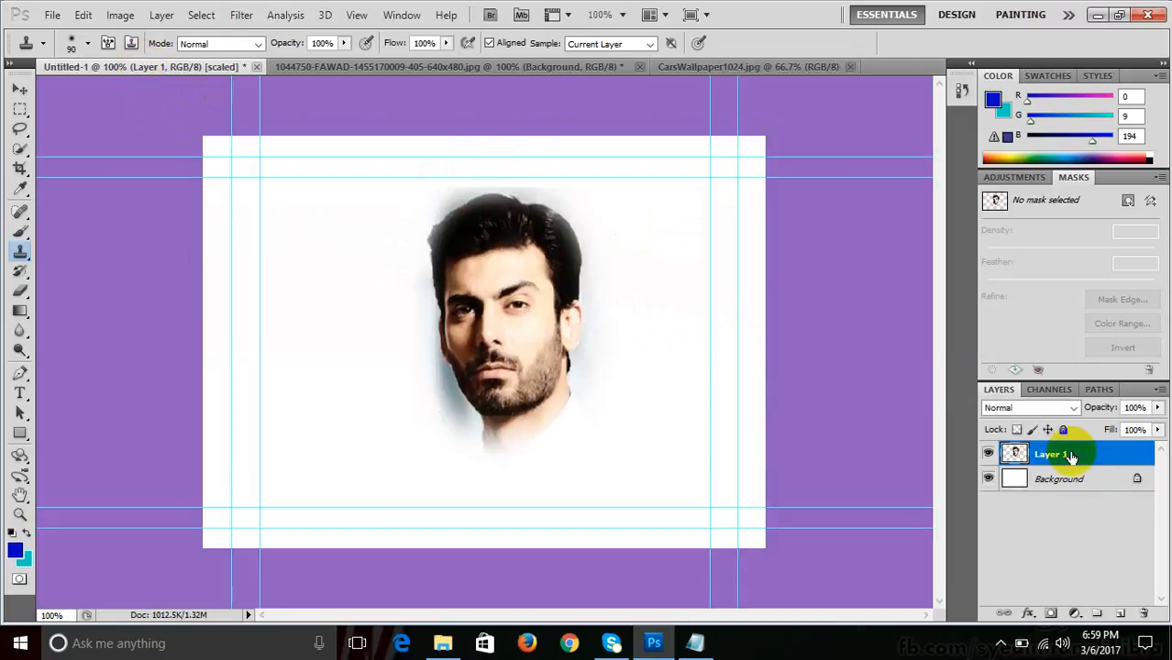
left_click(1120, 613)
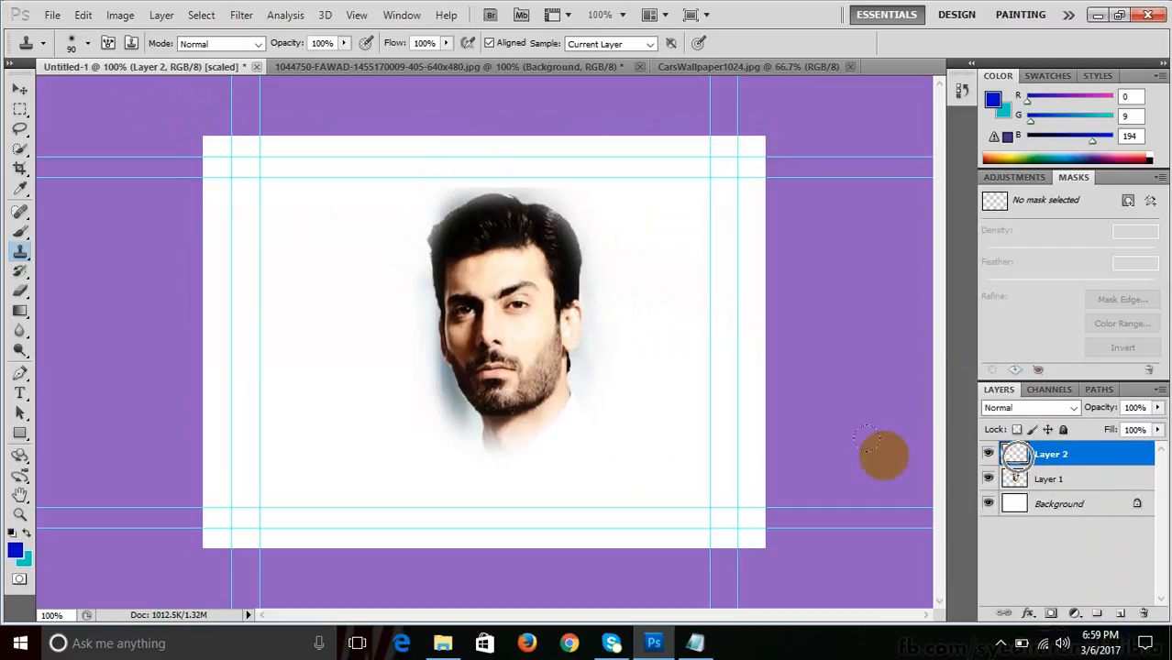
mouse_move(541, 424)
left_mouse_down()
mouse_move(598, 407)
mouse_move(640, 365)
mouse_move(645, 342)
mouse_move(625, 327)
mouse_move(579, 326)
mouse_move(493, 385)
mouse_move(486, 430)
mouse_move(444, 447)
mouse_move(447, 423)
mouse_move(406, 422)
mouse_move(391, 436)
mouse_move(416, 495)
mouse_move(524, 489)
mouse_move(533, 440)
mouse_move(554, 479)
mouse_move(598, 488)
mouse_move(614, 475)
mouse_move(611, 458)
mouse_move(644, 457)
mouse_move(657, 470)
mouse_move(677, 382)
mouse_move(740, 472)
mouse_move(749, 463)
mouse_move(720, 397)
mouse_move(703, 496)
mouse_move(667, 486)
mouse_move(428, 506)
mouse_move(372, 493)
left_mouse_up()
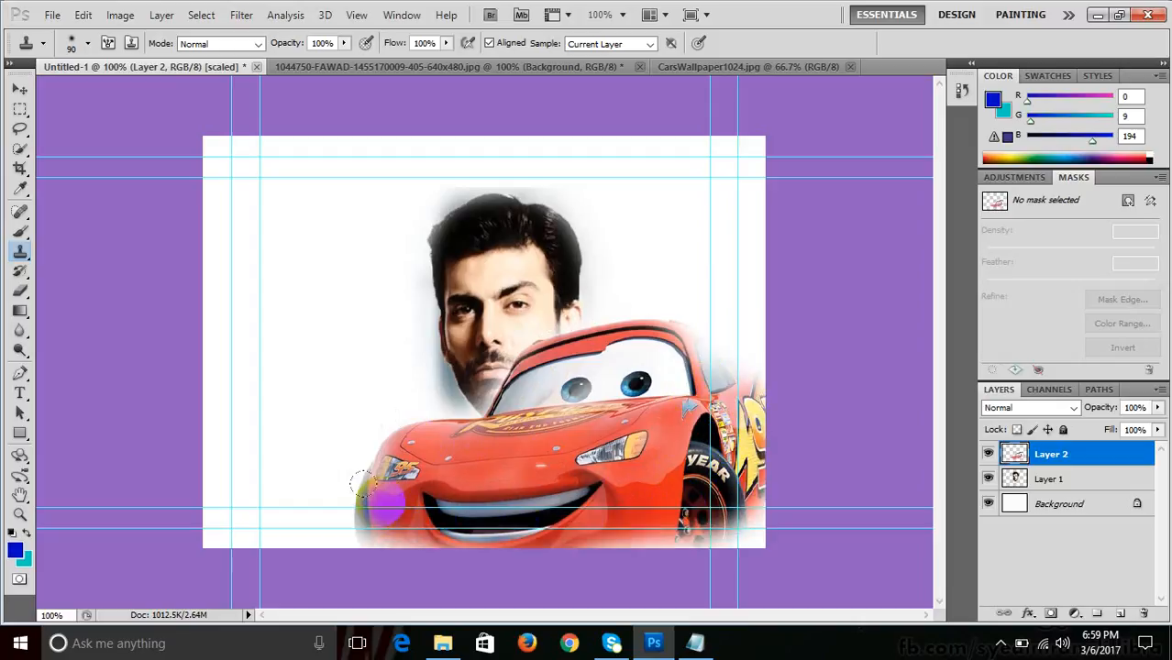
left_click(1158, 413)
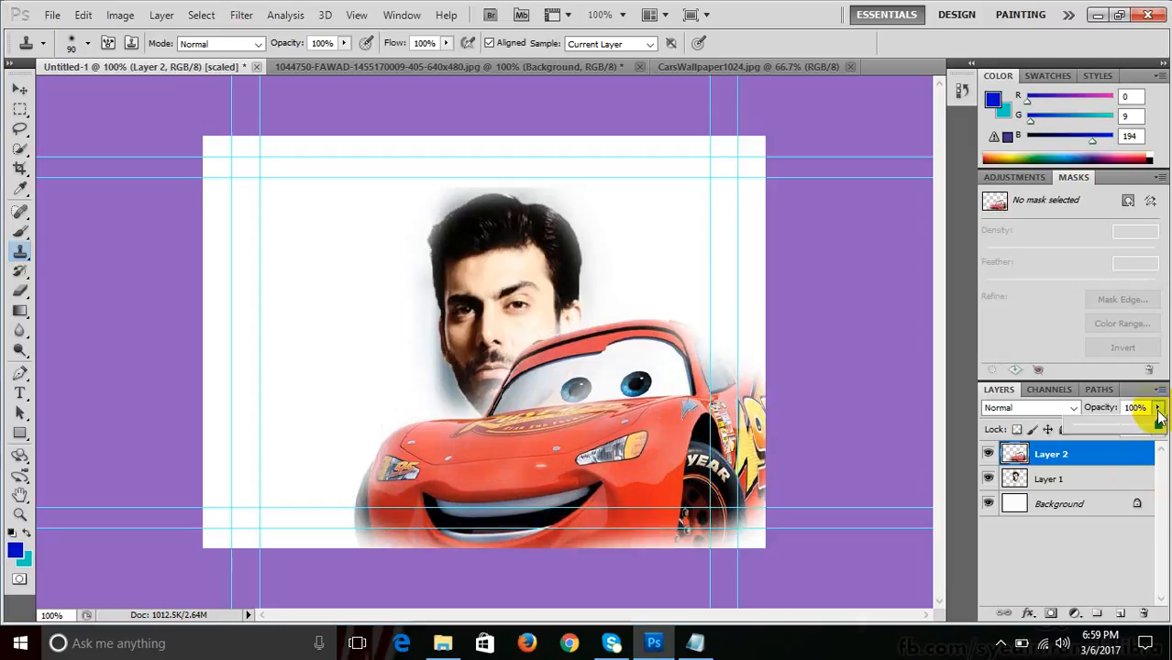
left_click_drag(1153, 422, 1130, 429)
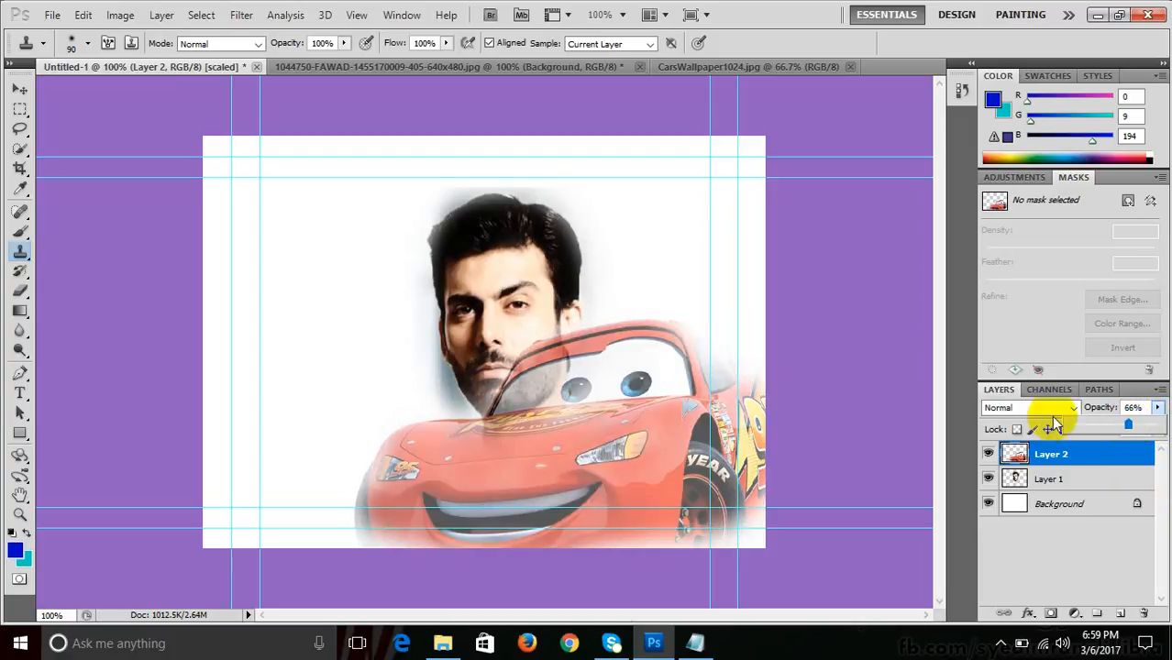
- Add a new layer directly above the Background and fill it with the blue-to-cyan linear gradient
left_click(1043, 506)
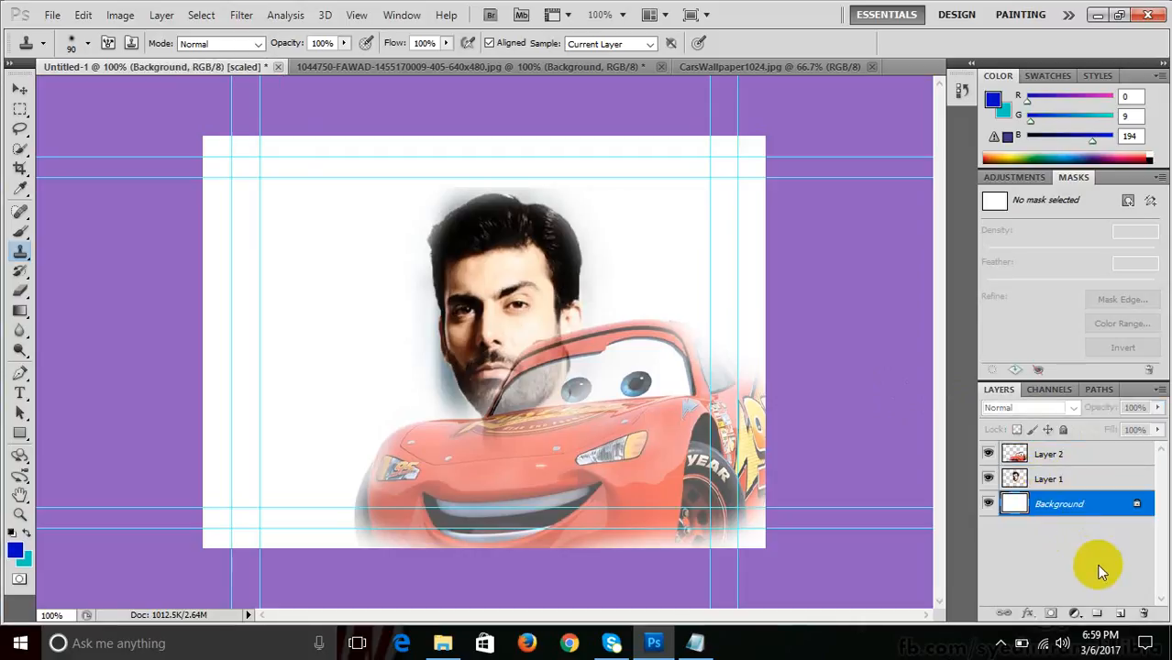
left_click(1118, 614)
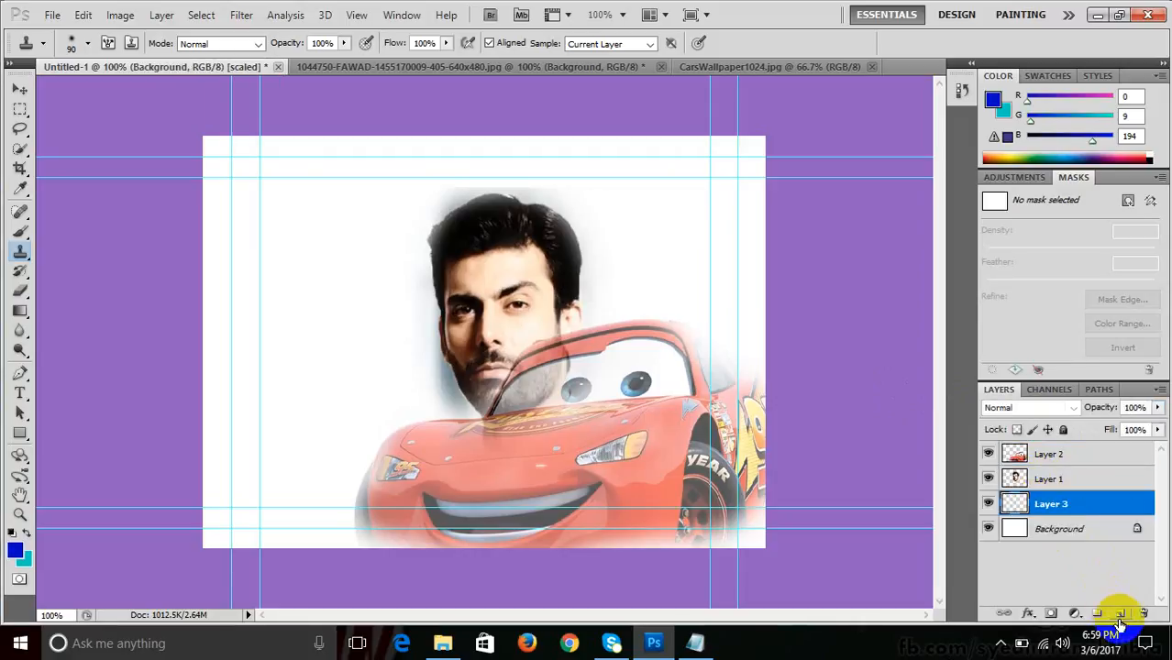
left_click(21, 313)
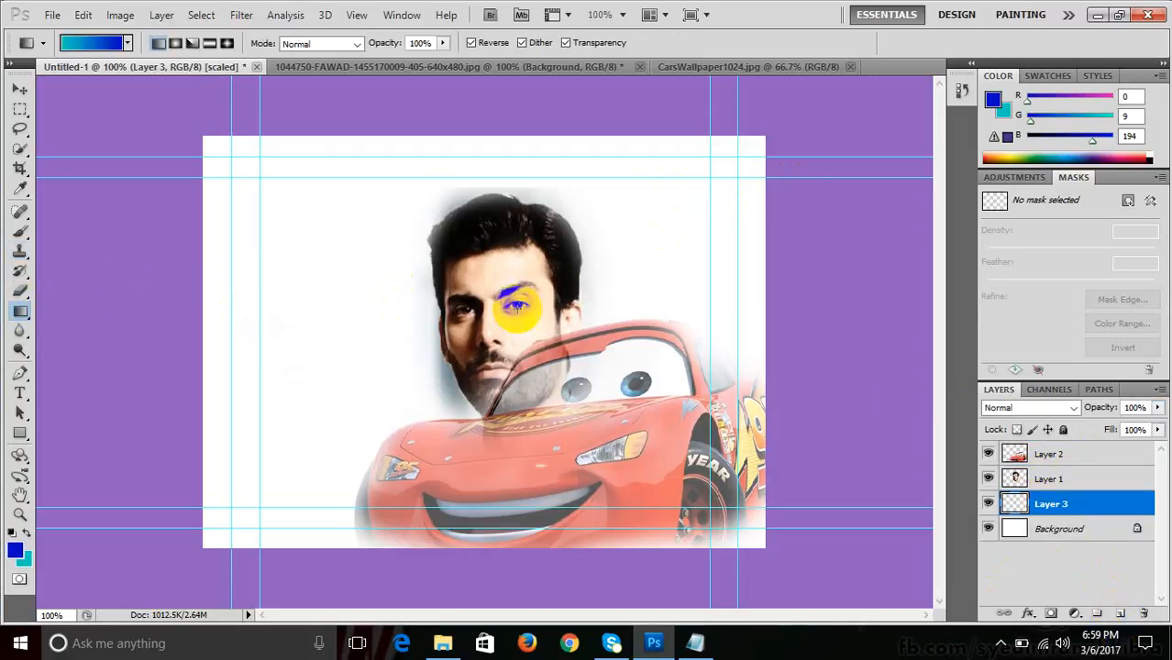
left_click_drag(332, 417, 335, 419)
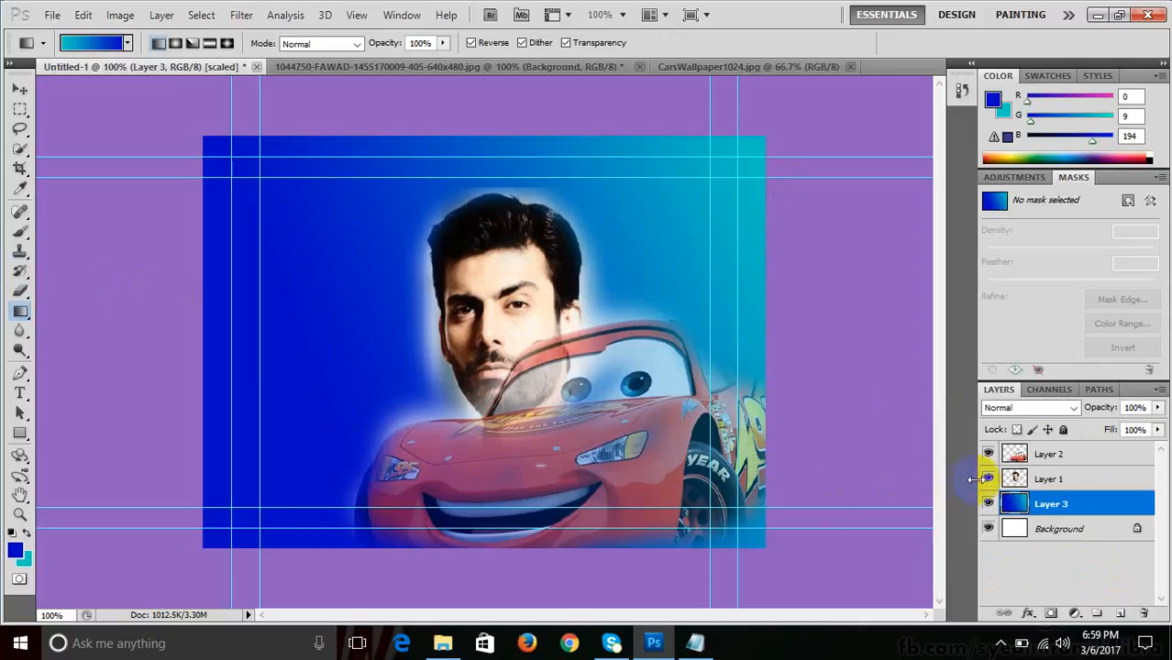
- Set the blend mode of the car layer, Layer 2, to Luminosity
left_click(1052, 454)
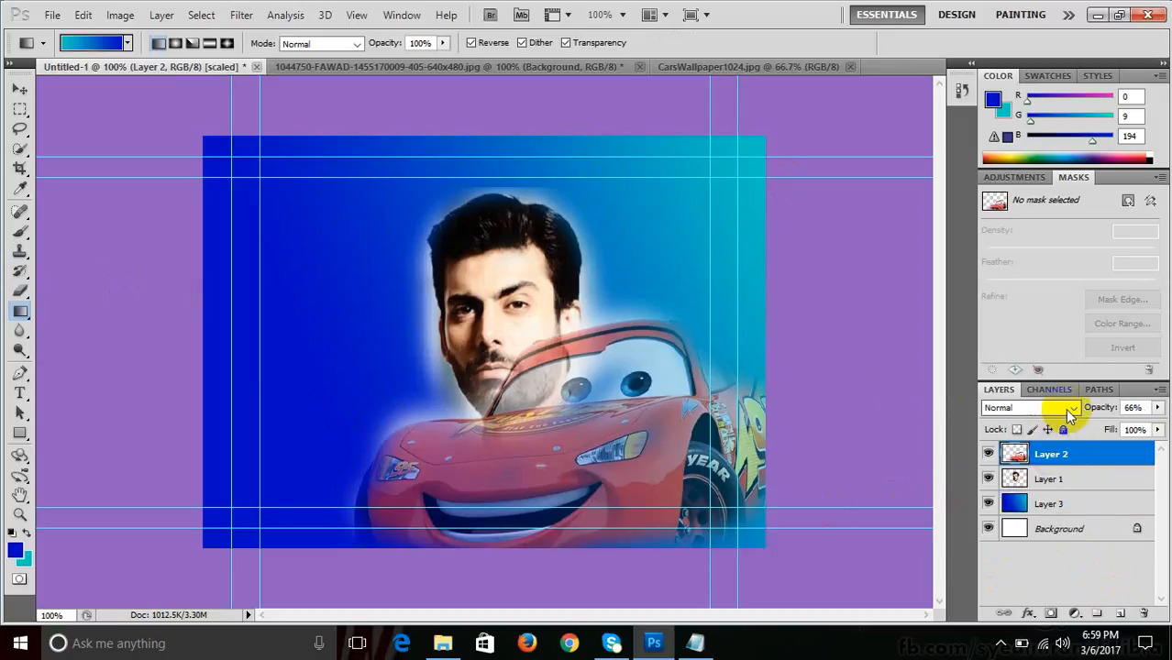
left_click(1065, 408)
left_click(1016, 441)
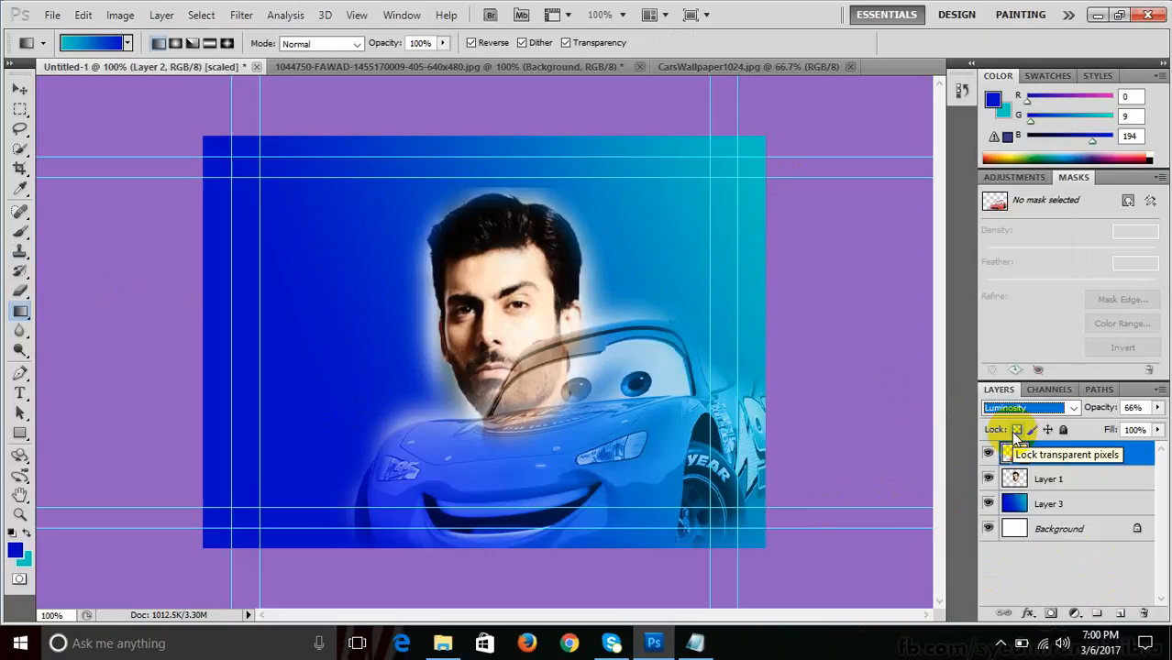
- Move the man's head on Layer 1 up and to the left, clear of the car's windshield
left_click(1018, 479)
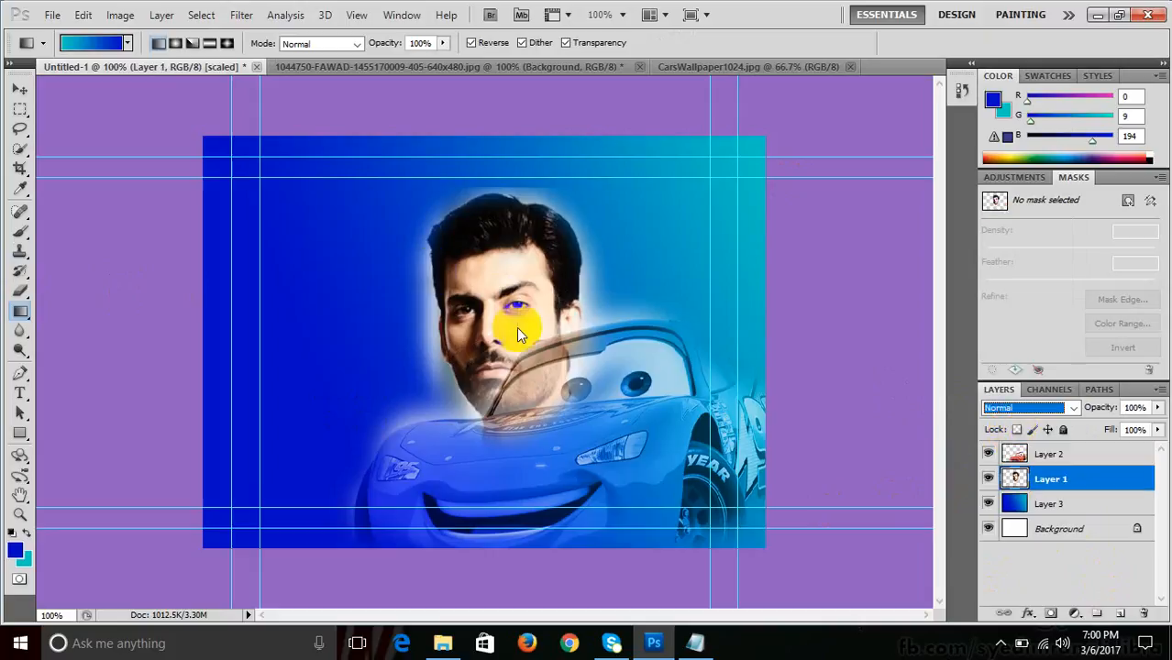
left_click(20, 89)
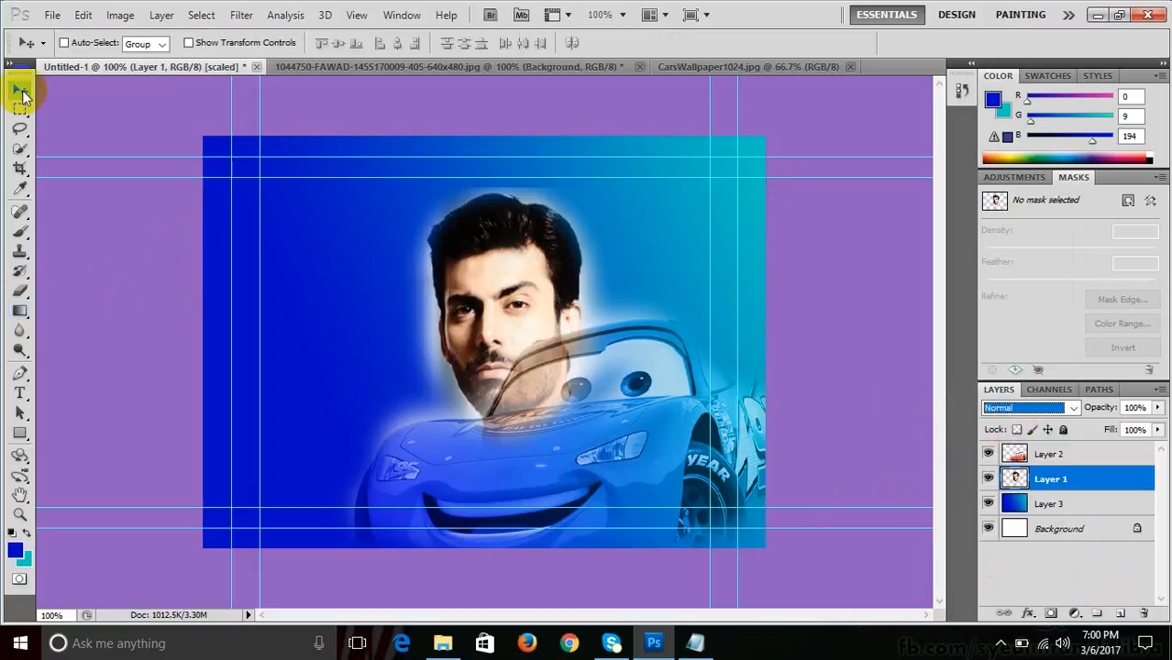
right_click(469, 315)
left_click(474, 320)
left_click_drag(458, 293, 696, 400)
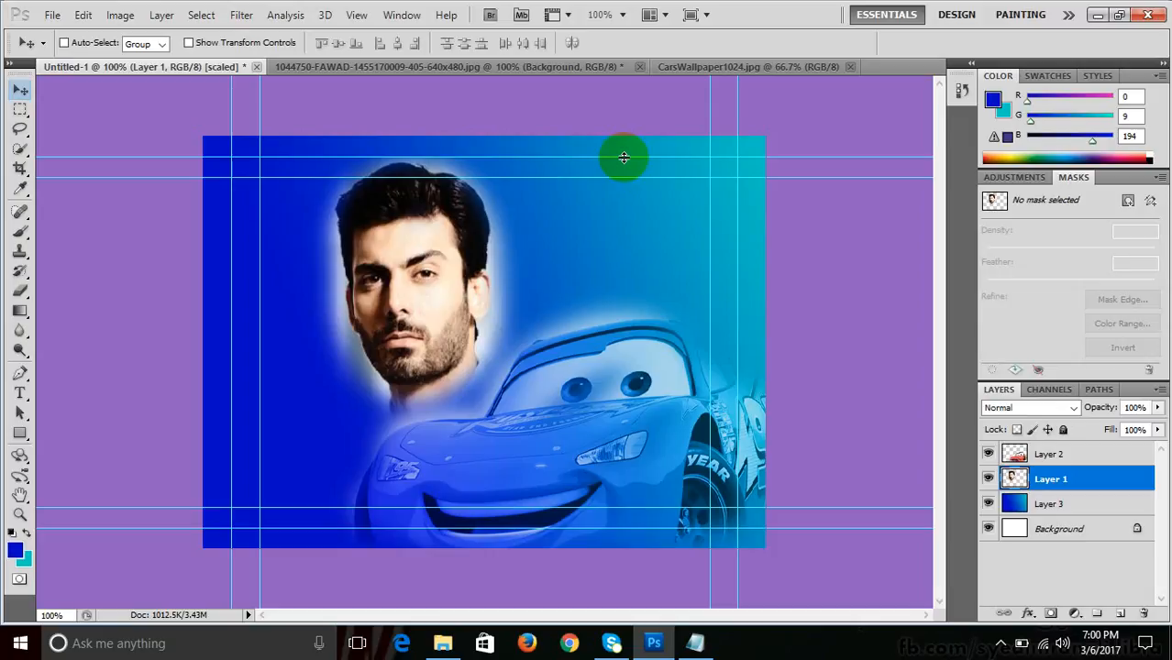
left_click(20, 128)
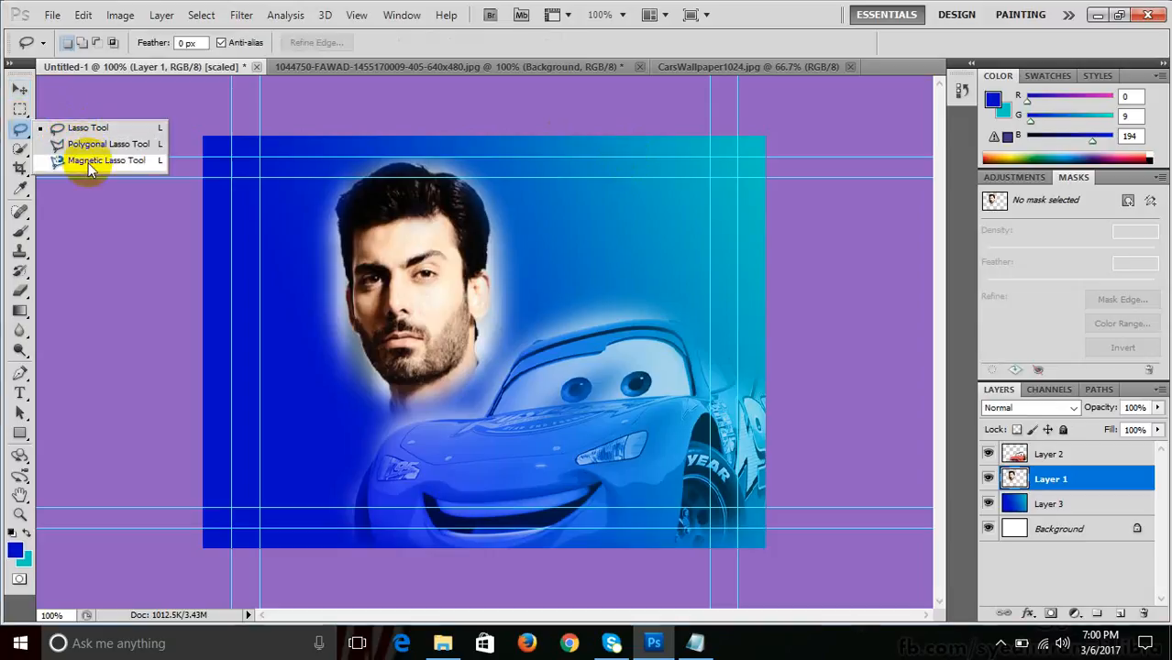
left_click(21, 133)
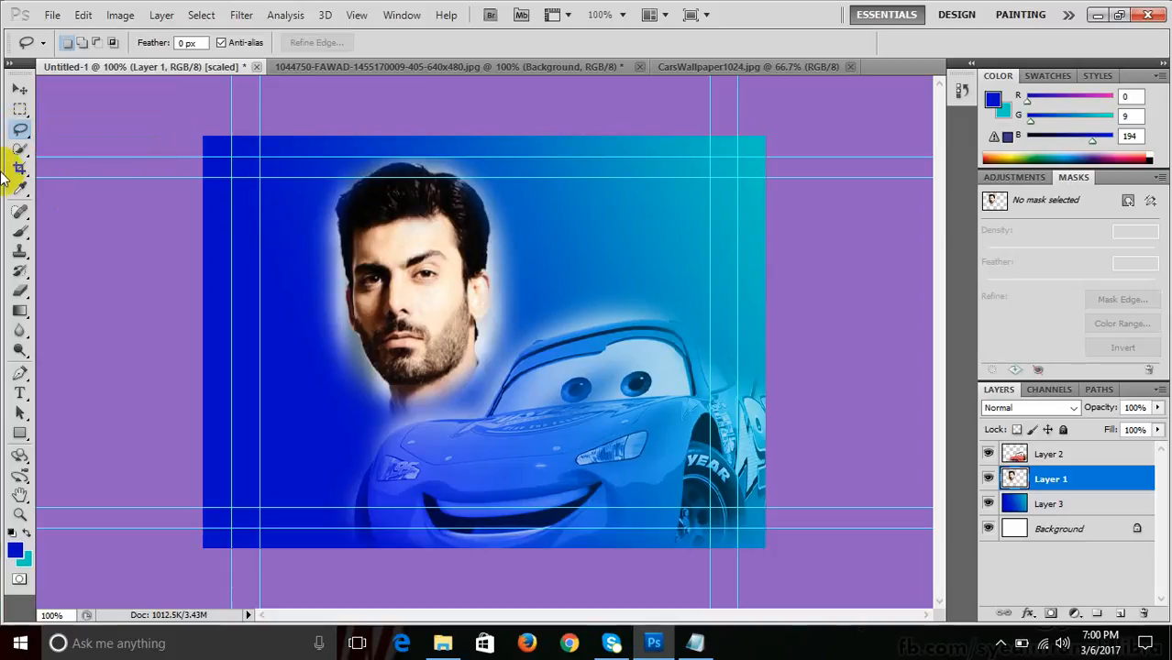
left_click(19, 89)
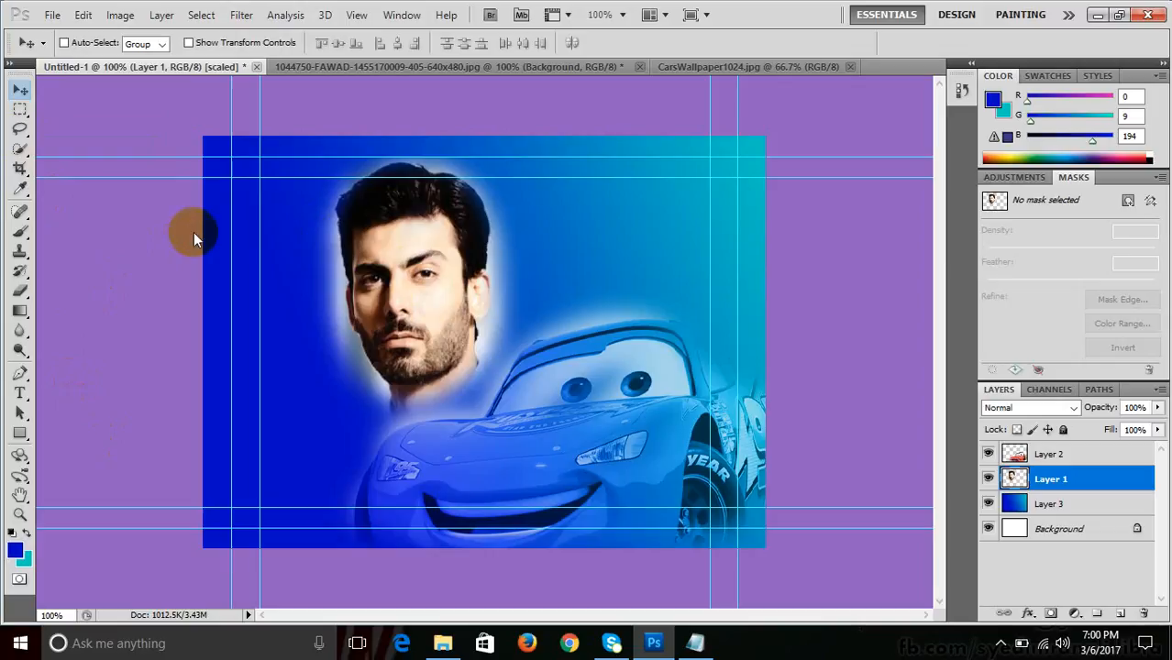
- Open Free-Download-Mountain-Hd-Wallpapers.jpg and sample its sunlit peak as the Clone Stamp source
key("ctrl+o")
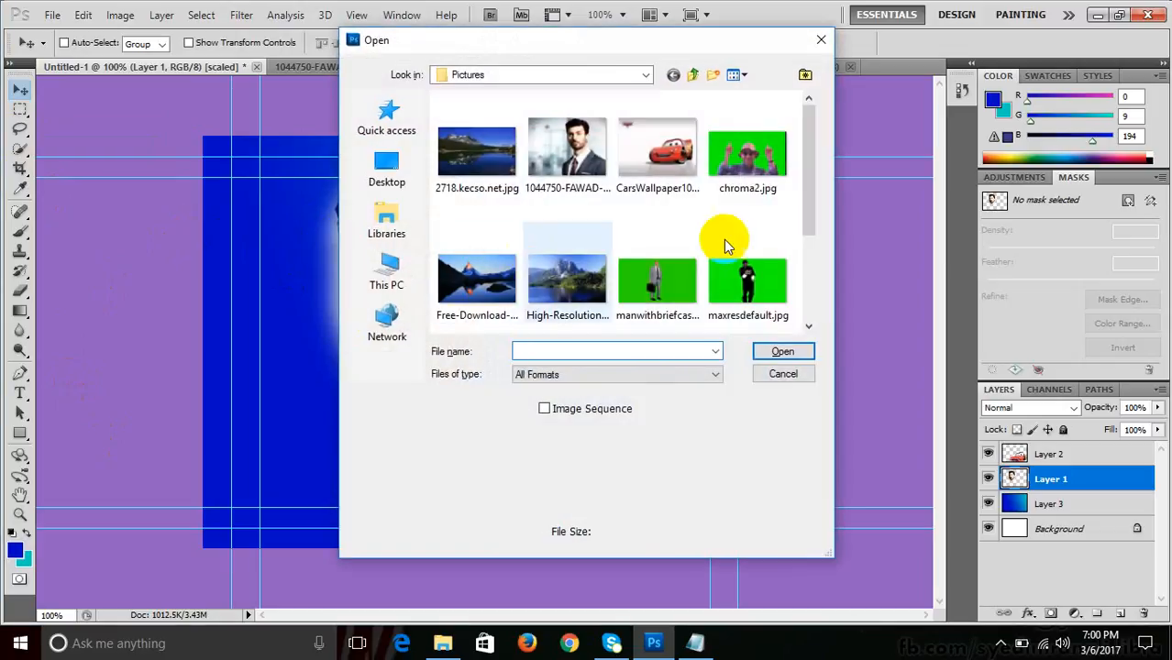
left_click_drag(811, 165, 809, 275)
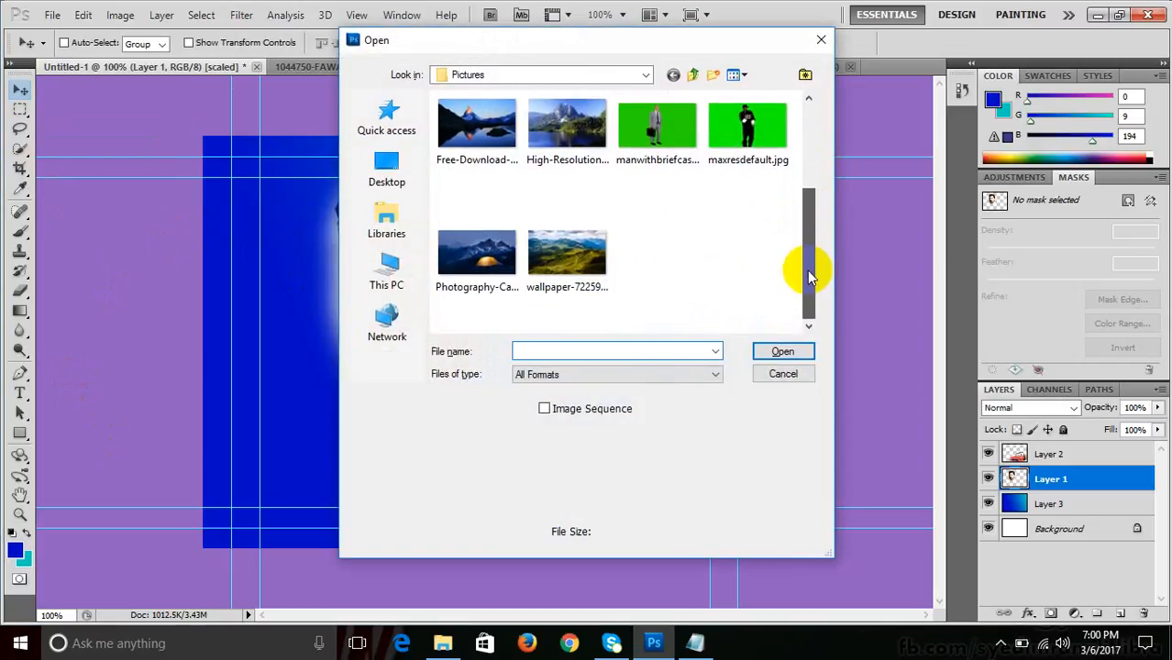
left_click(564, 253)
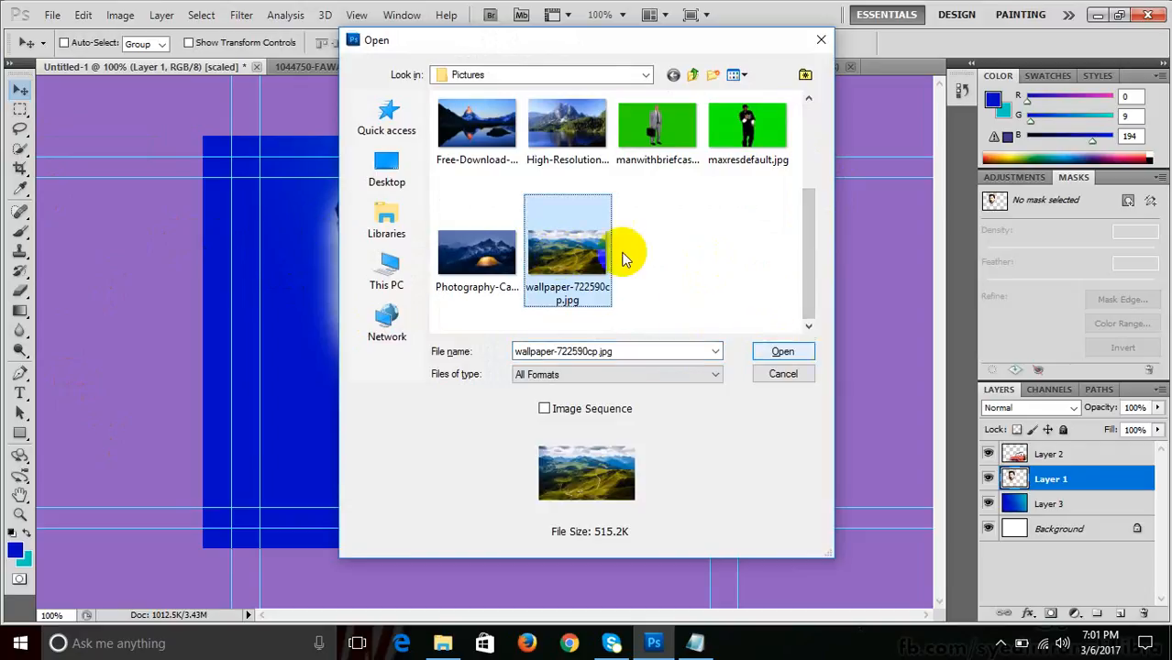
left_click(476, 127)
left_click(783, 350)
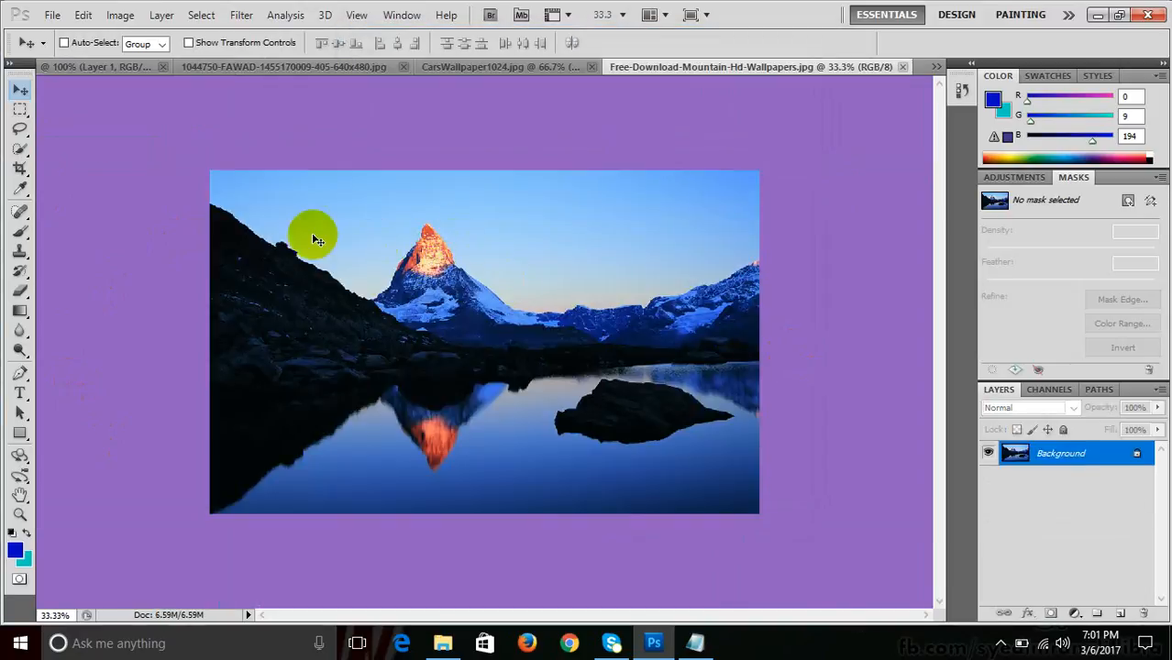
left_click(20, 255)
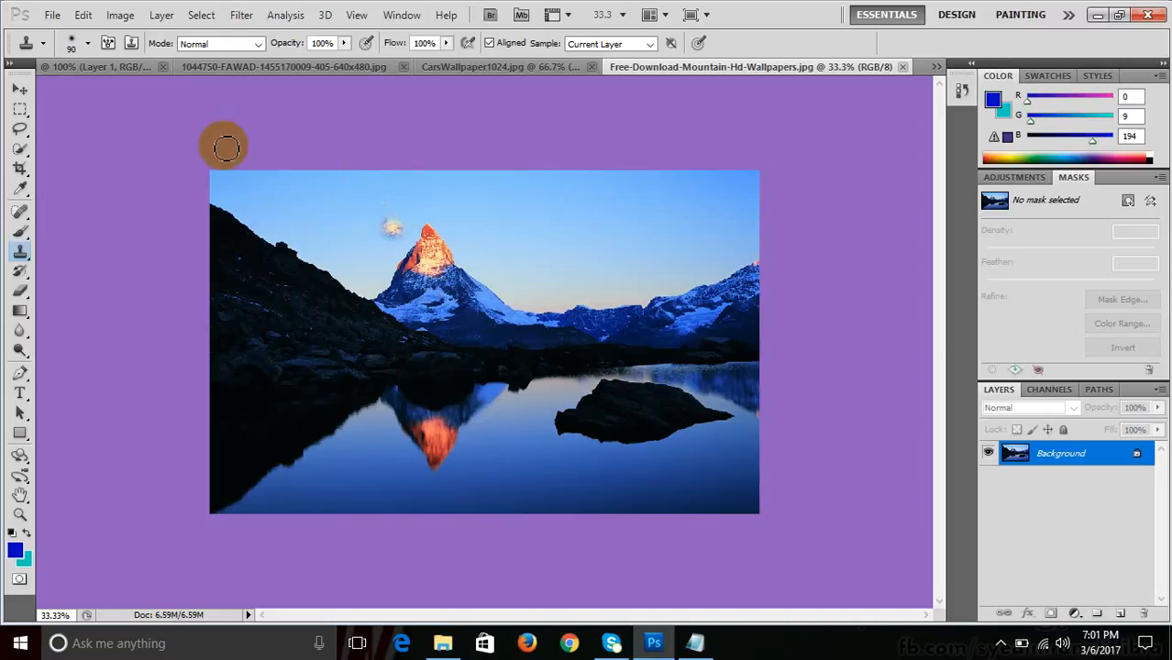
- Clone the mountain onto a new layer above Layer 2 in Untitled-1, left of the car, and set its opacity to 42%
left_click(124, 67)
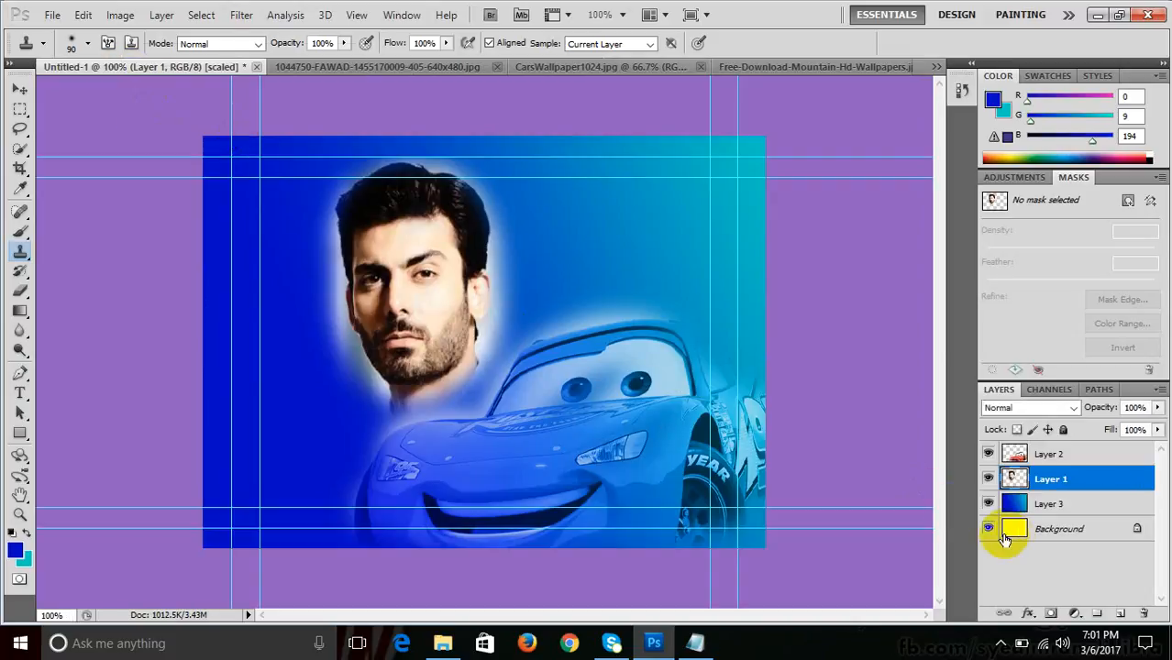
left_click(1048, 454)
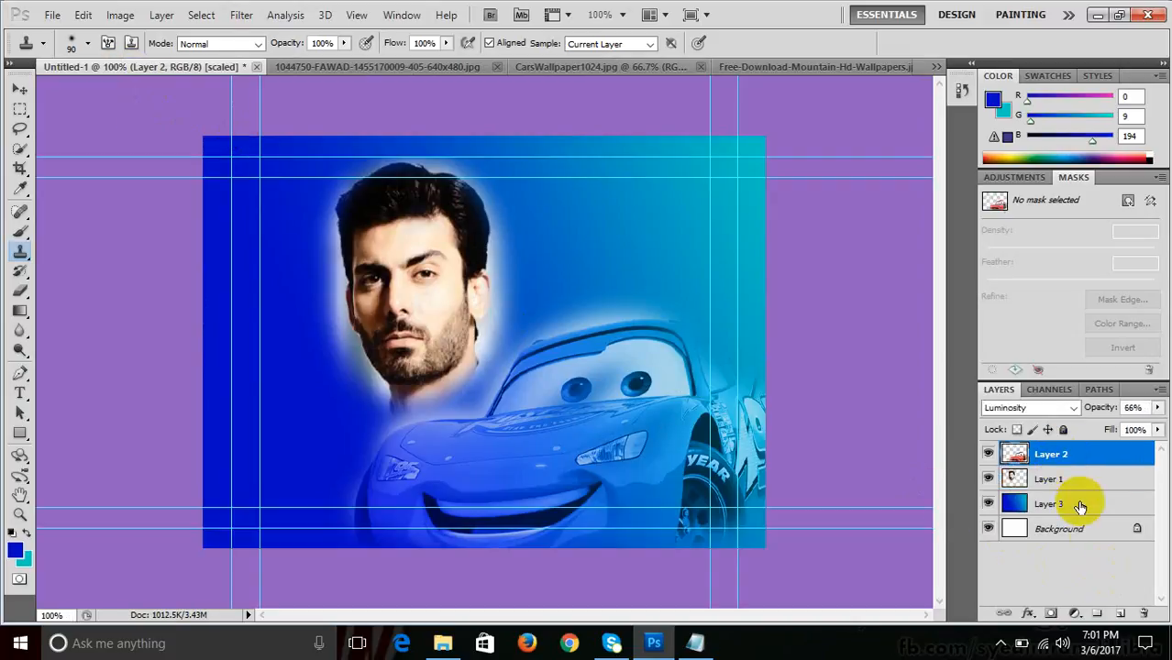
left_click(1121, 613)
mouse_move(324, 429)
left_mouse_down()
mouse_move(295, 390)
mouse_move(306, 258)
mouse_move(370, 348)
mouse_move(387, 413)
mouse_move(410, 442)
mouse_move(302, 463)
mouse_move(217, 450)
mouse_move(211, 416)
mouse_move(262, 332)
mouse_move(274, 388)
mouse_move(218, 466)
mouse_move(221, 485)
mouse_move(404, 482)
mouse_move(442, 461)
mouse_move(421, 404)
mouse_move(383, 408)
mouse_move(321, 350)
mouse_move(299, 291)
mouse_move(282, 292)
mouse_move(252, 341)
mouse_move(296, 307)
left_mouse_up()
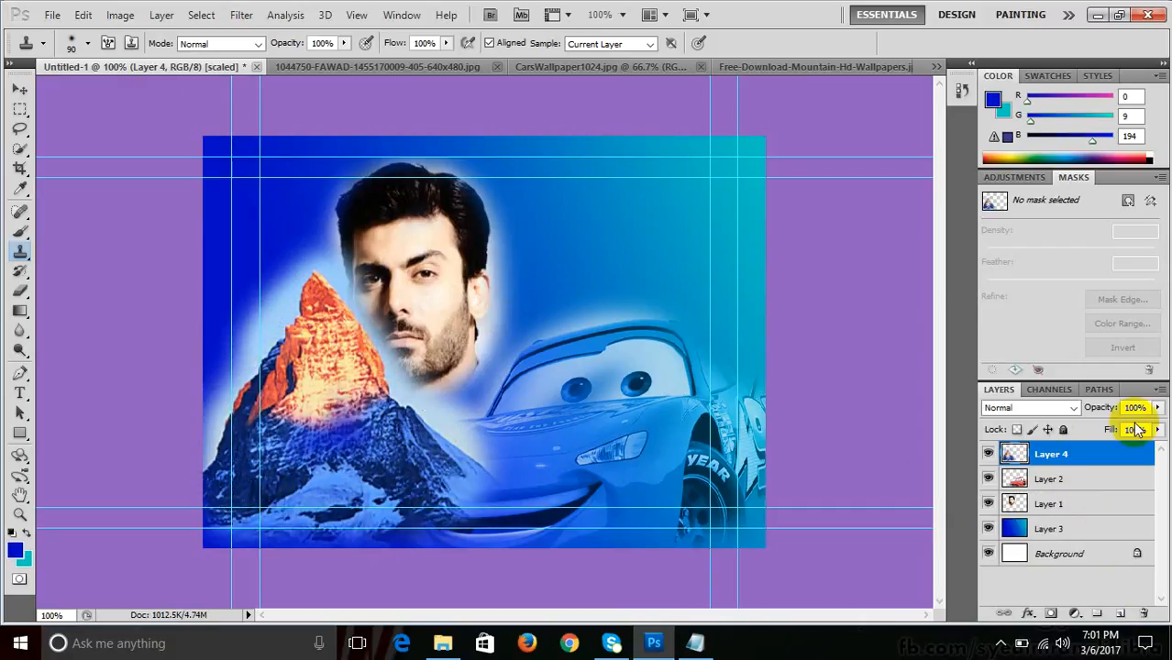
left_click(1157, 409)
left_click_drag(1154, 427, 1107, 430)
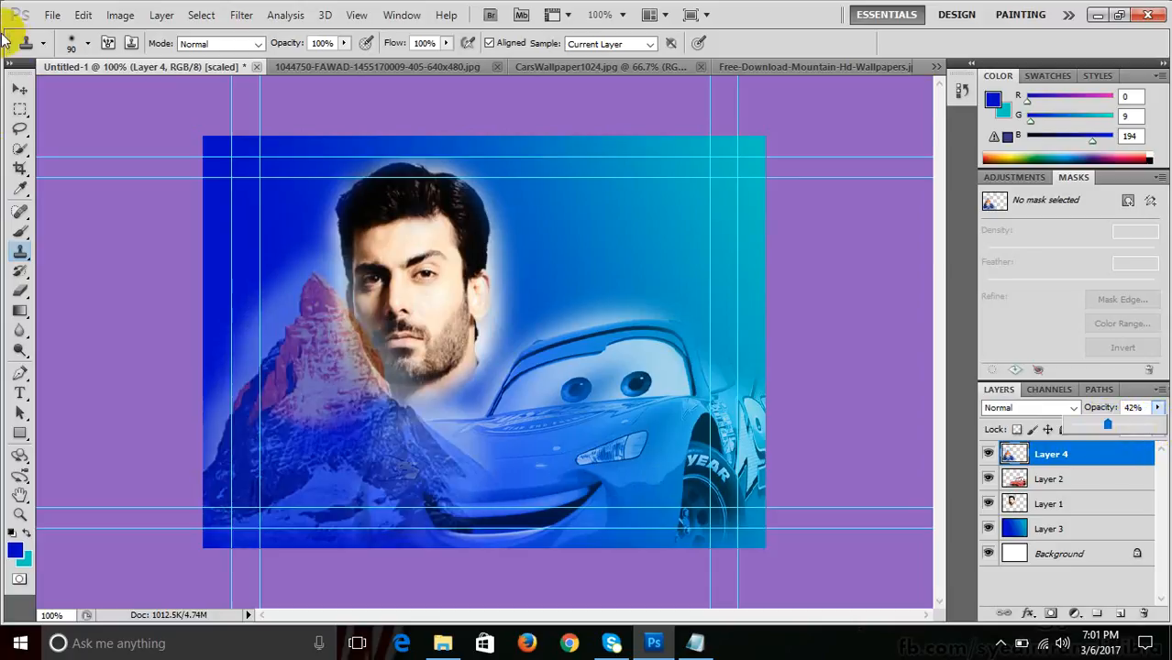
- Place the mountain layer, Layer 4, beneath Layer 1 in the stacking order and move the mountain up and to the left
left_click(22, 90)
right_click(287, 372)
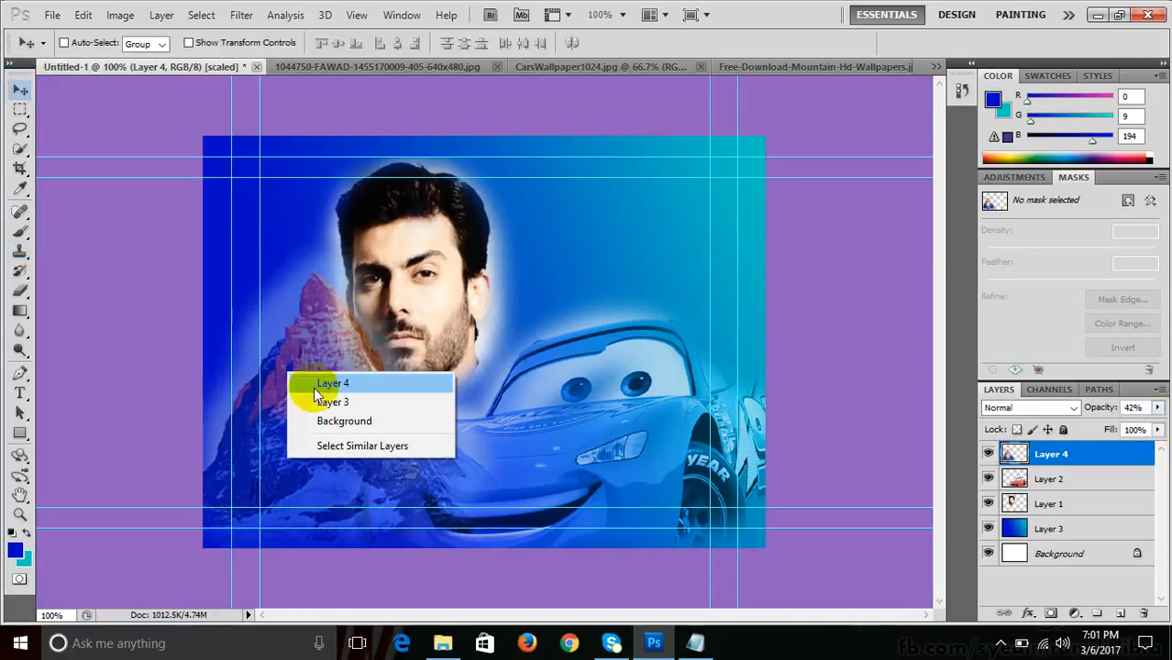
left_click(537, 443)
left_click_drag(1034, 451, 1033, 514)
left_click_drag(302, 362, 273, 301)
- Stretch the mountain vertically to about 175% height at unchanged width, and shift it slightly further left
key("ctrl+t")
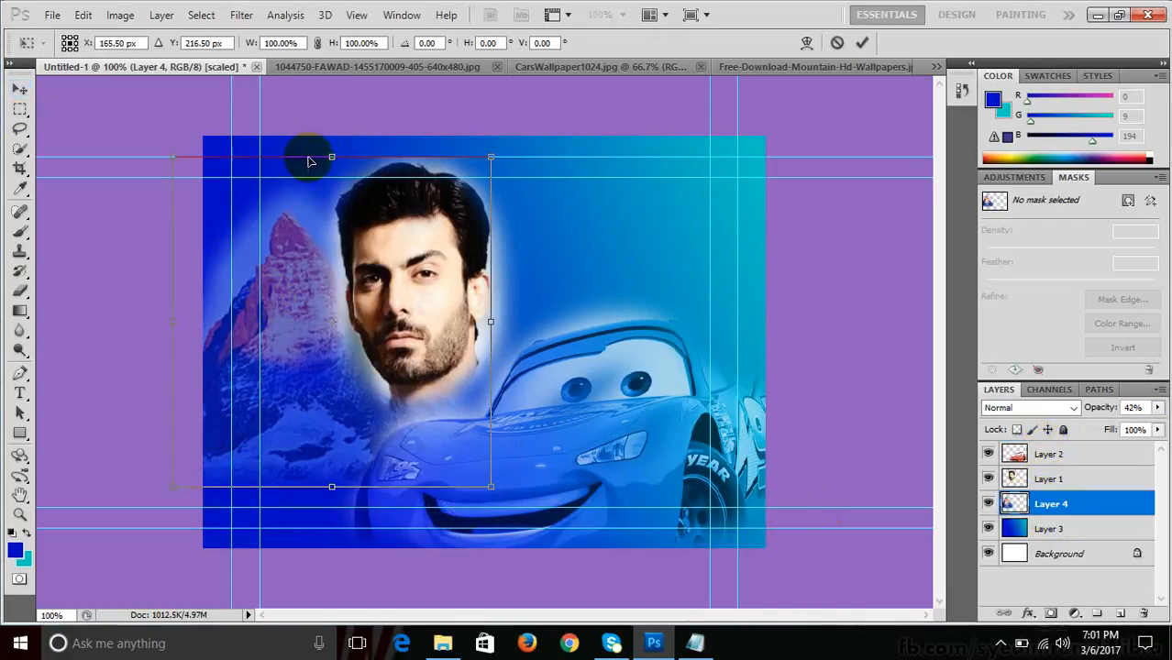
left_click_drag(327, 150, 324, 11)
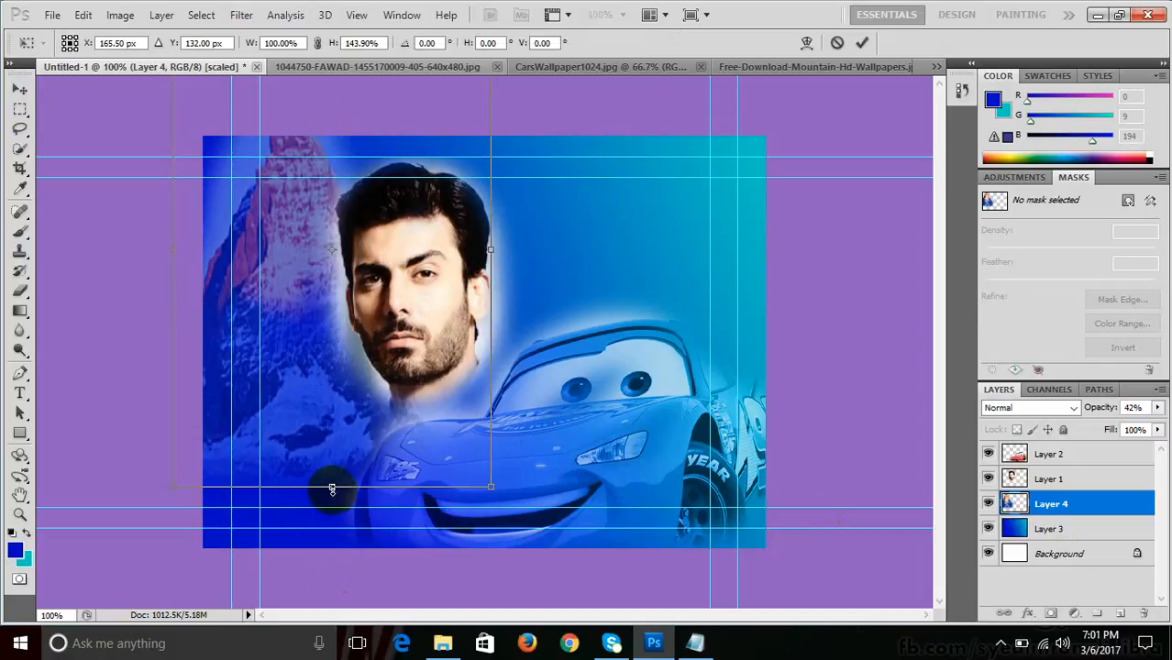
left_click_drag(331, 487, 330, 591)
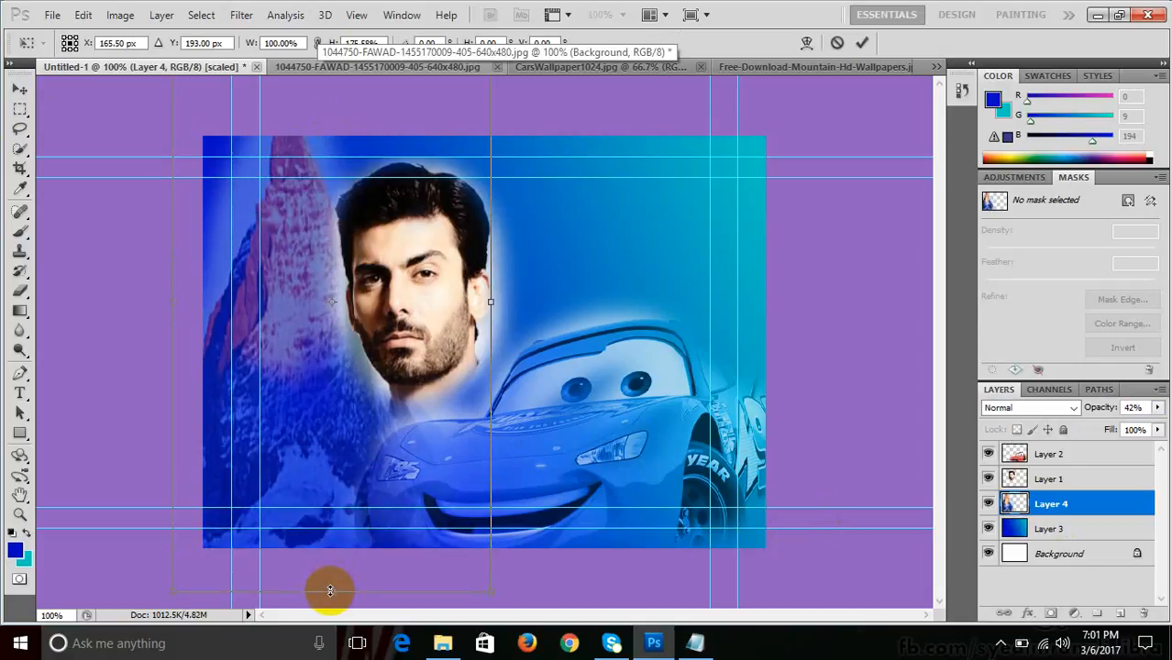
key("Return")
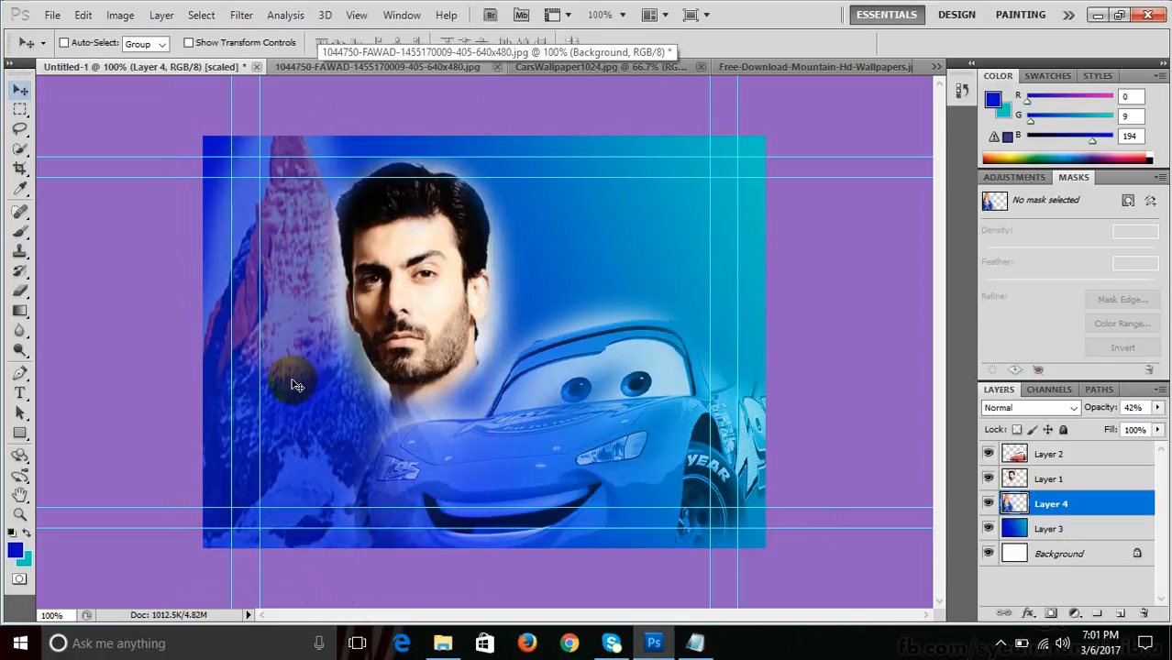
left_click_drag(286, 380, 273, 371)
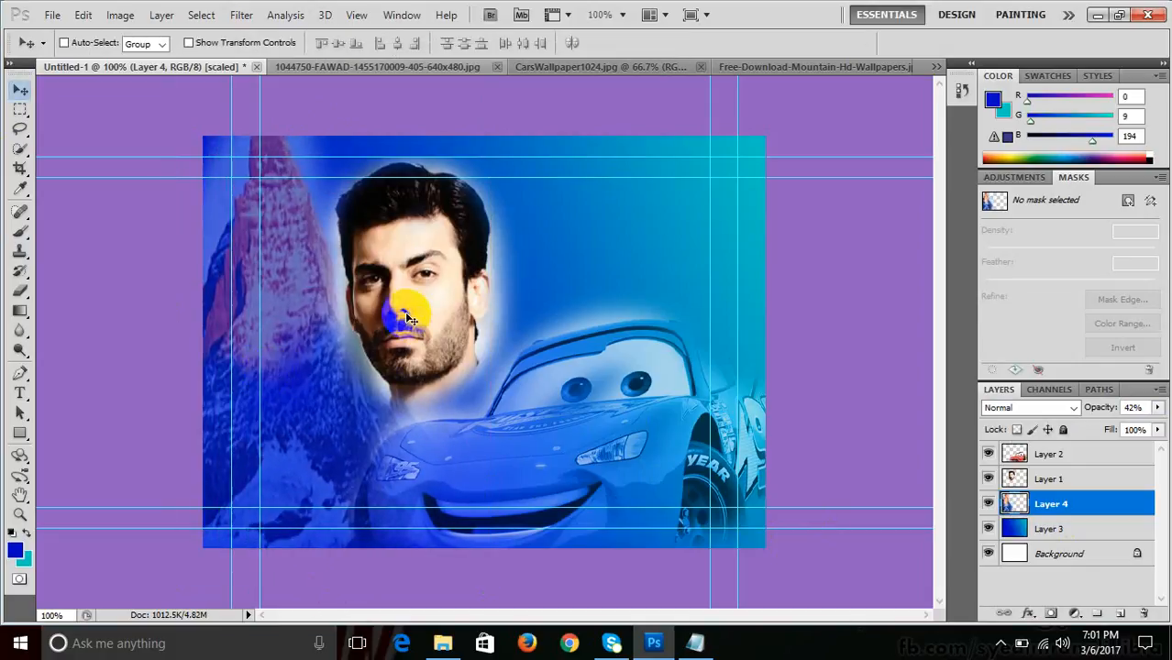
- Stretch the man's head on Layer 1 to about 151% height and reposition it against the canvas's upper edge, beside the mountain
right_click(409, 318)
left_click(449, 327)
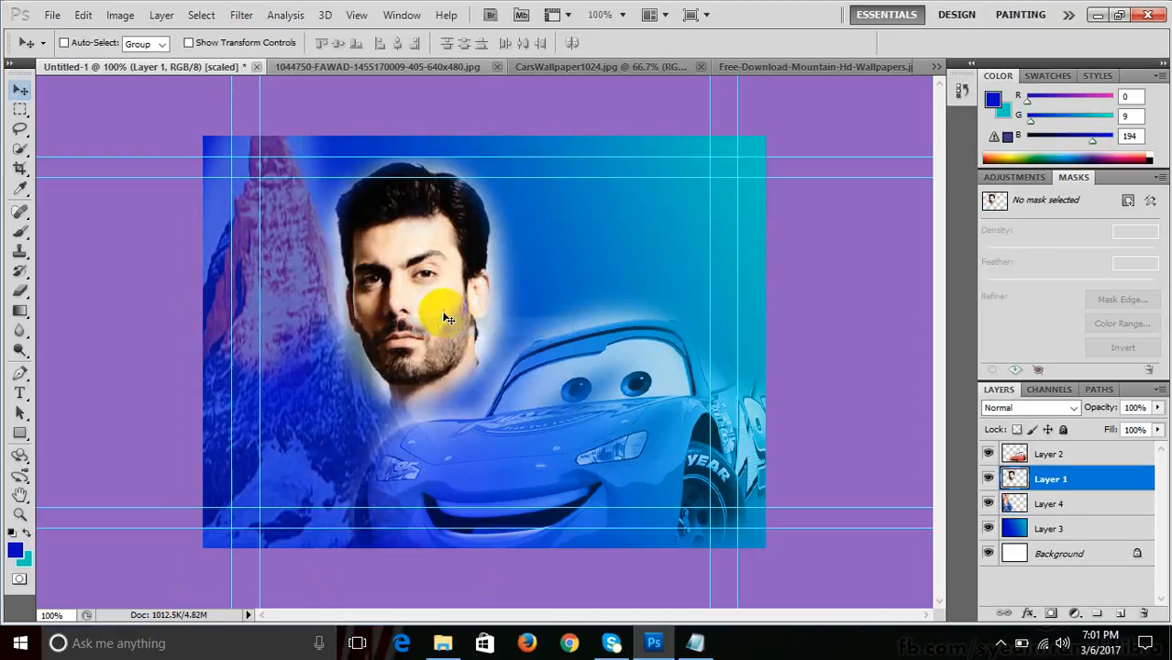
left_click_drag(447, 306, 455, 290)
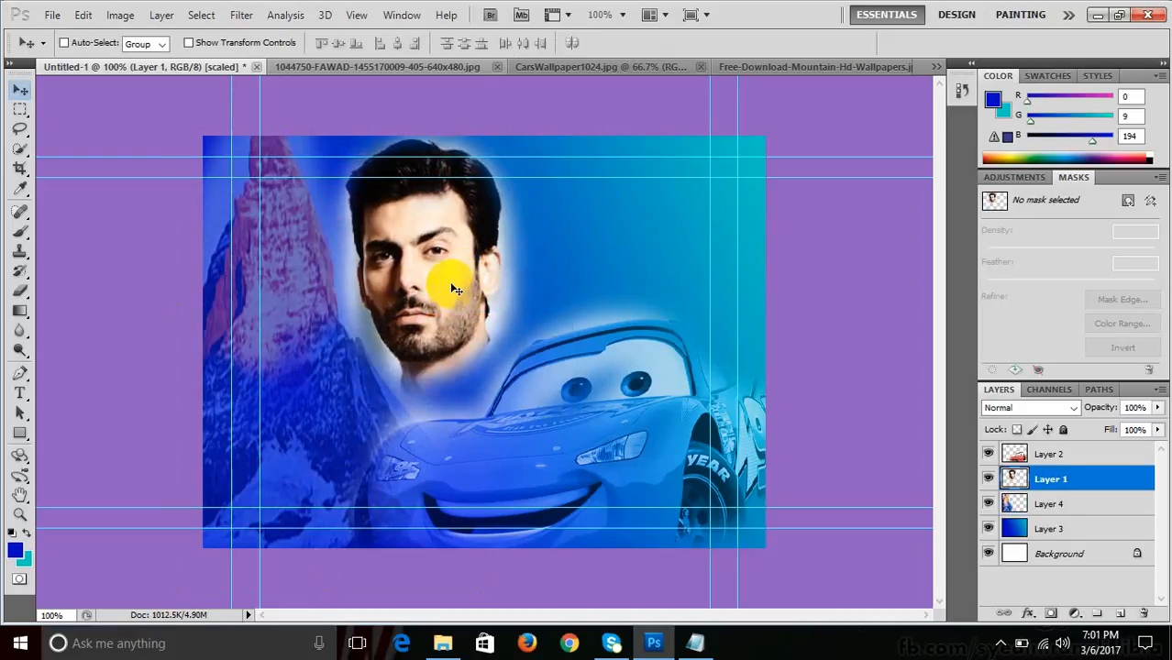
key("ctrl+t")
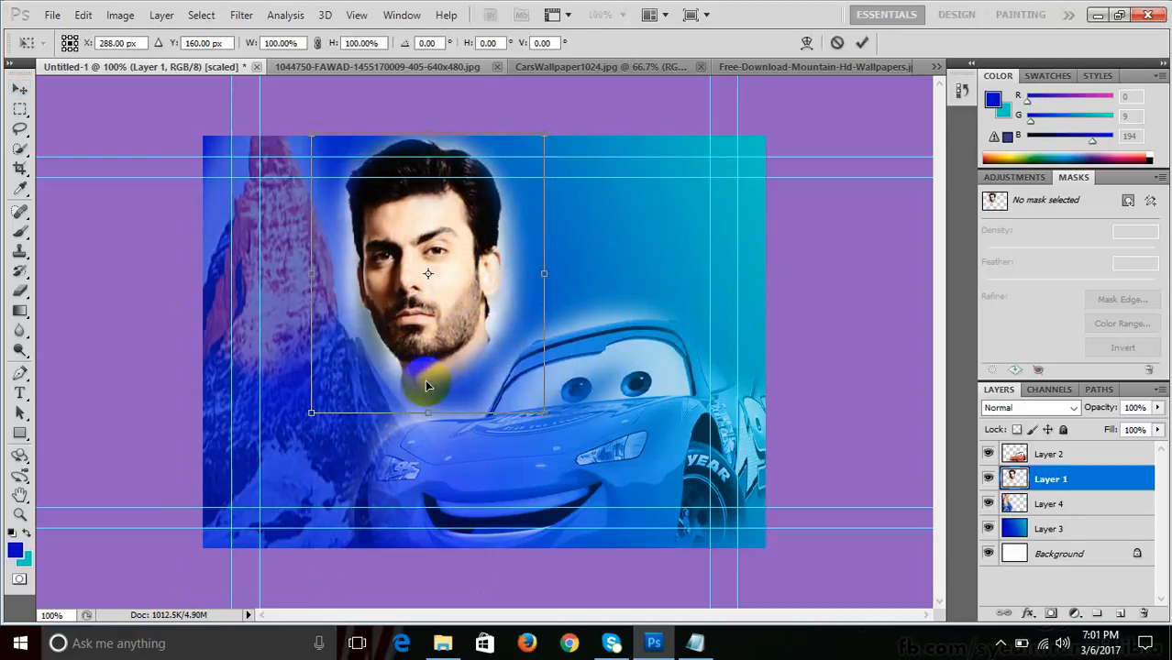
left_click_drag(429, 412, 432, 550)
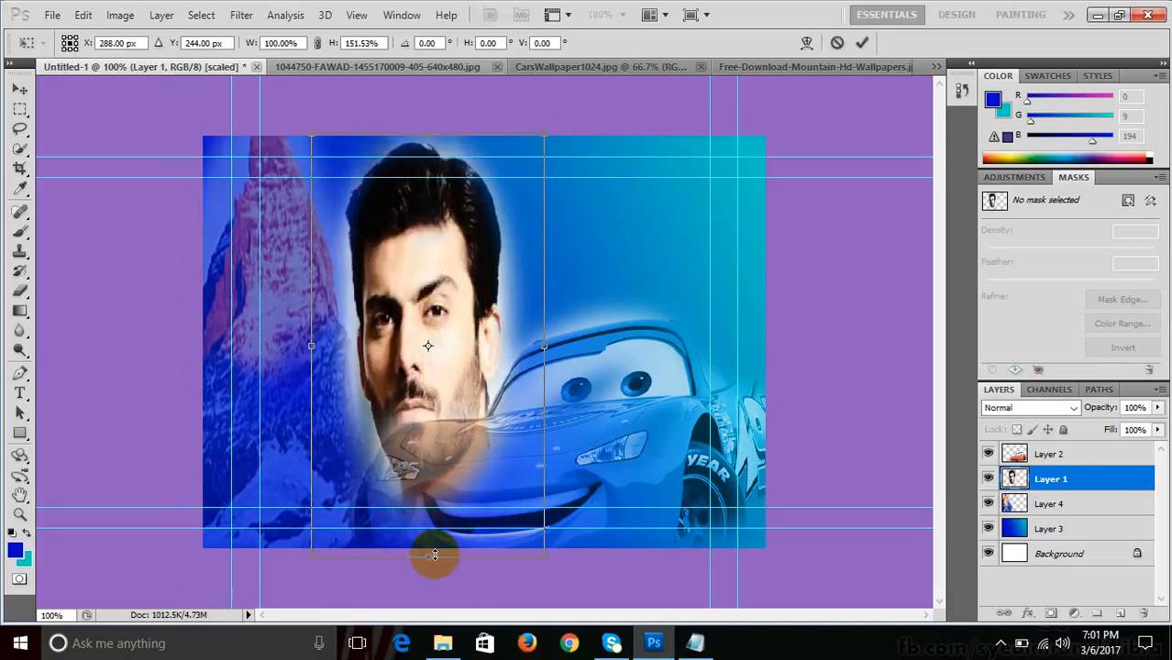
key("Return")
left_click_drag(426, 411, 392, 379)
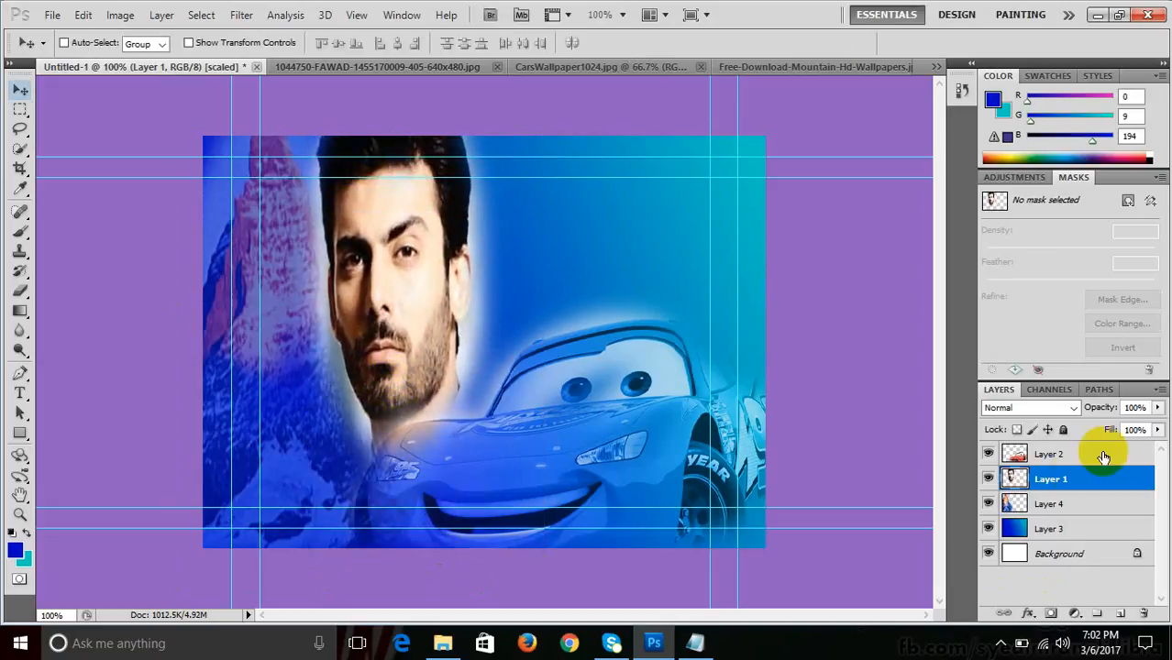
- Blend the man's layer with Luminosity at 71% opacity and move his face to the right edge of the canvas
left_click(1072, 407)
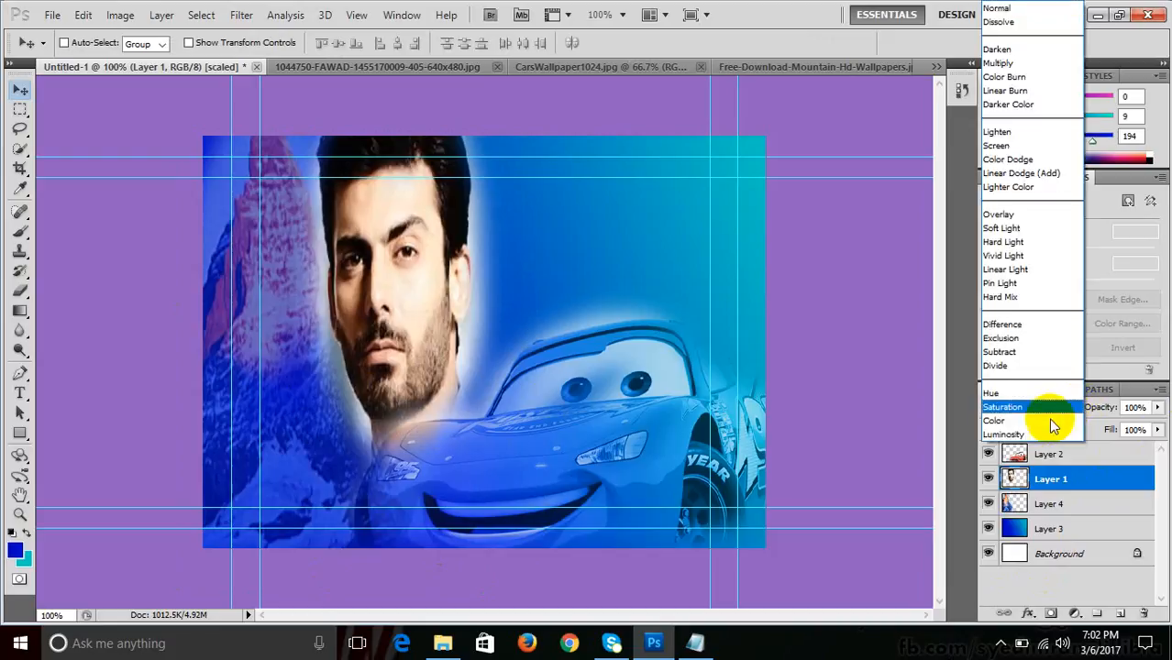
left_click(1037, 435)
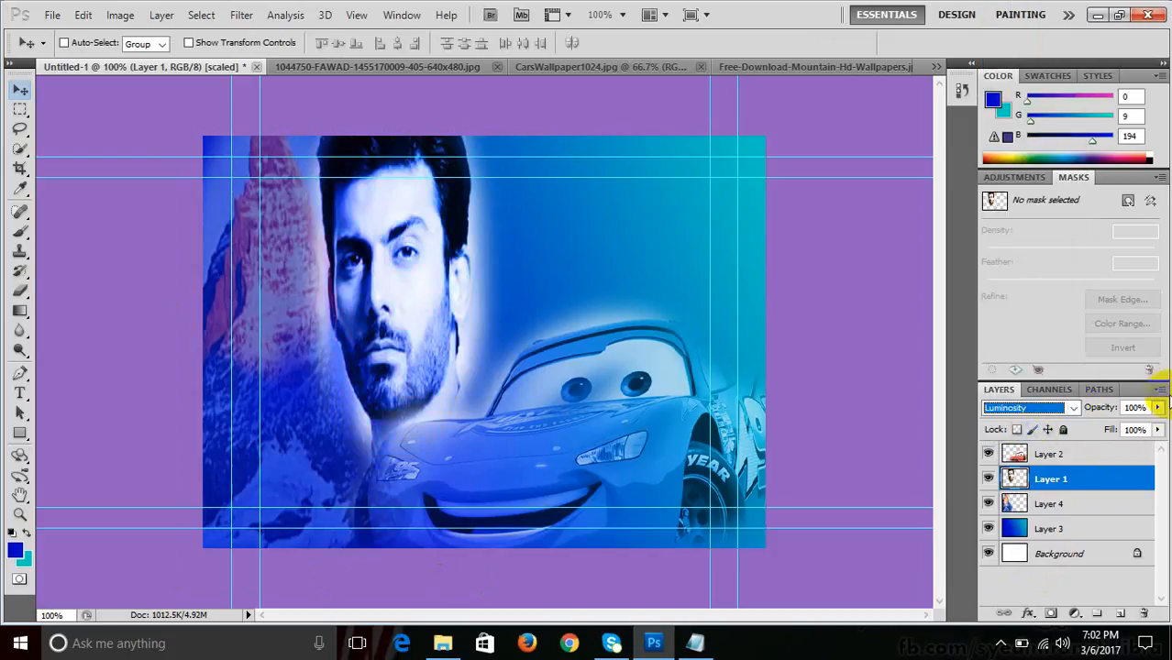
left_click_drag(1157, 408, 1133, 429)
left_click_drag(371, 275, 675, 254)
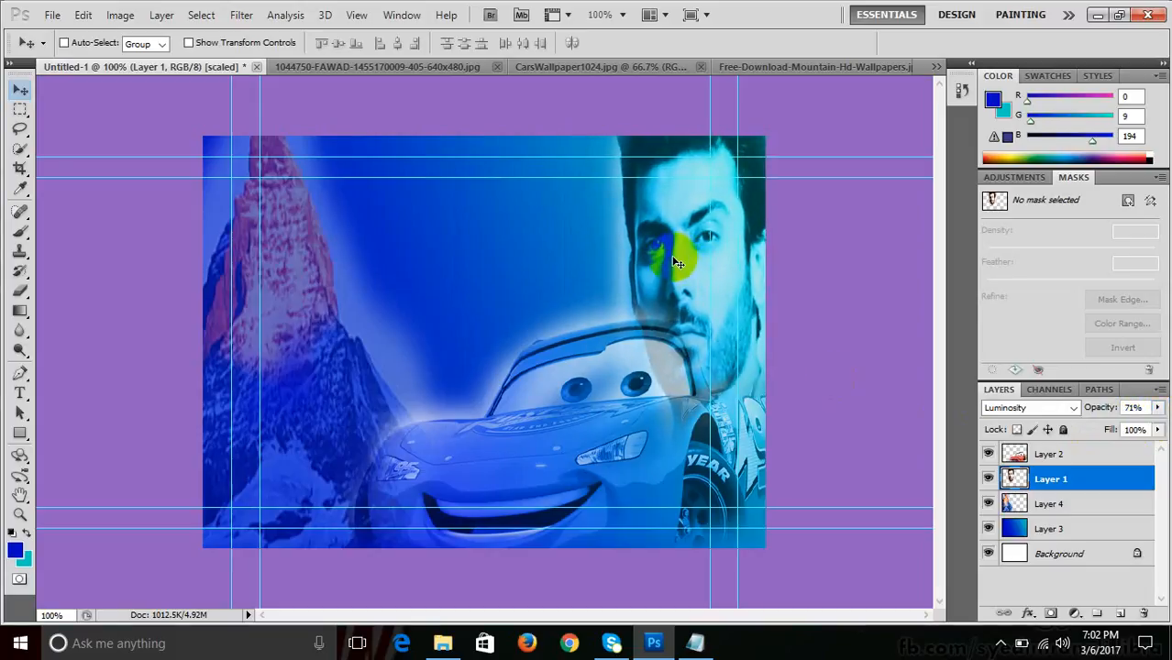
- Move the car on Layer 2 down, clear of the man's face, and scale it up to about 103%
right_click(594, 371)
left_click(608, 384)
left_click_drag(605, 383, 622, 439)
key("ctrl+t")
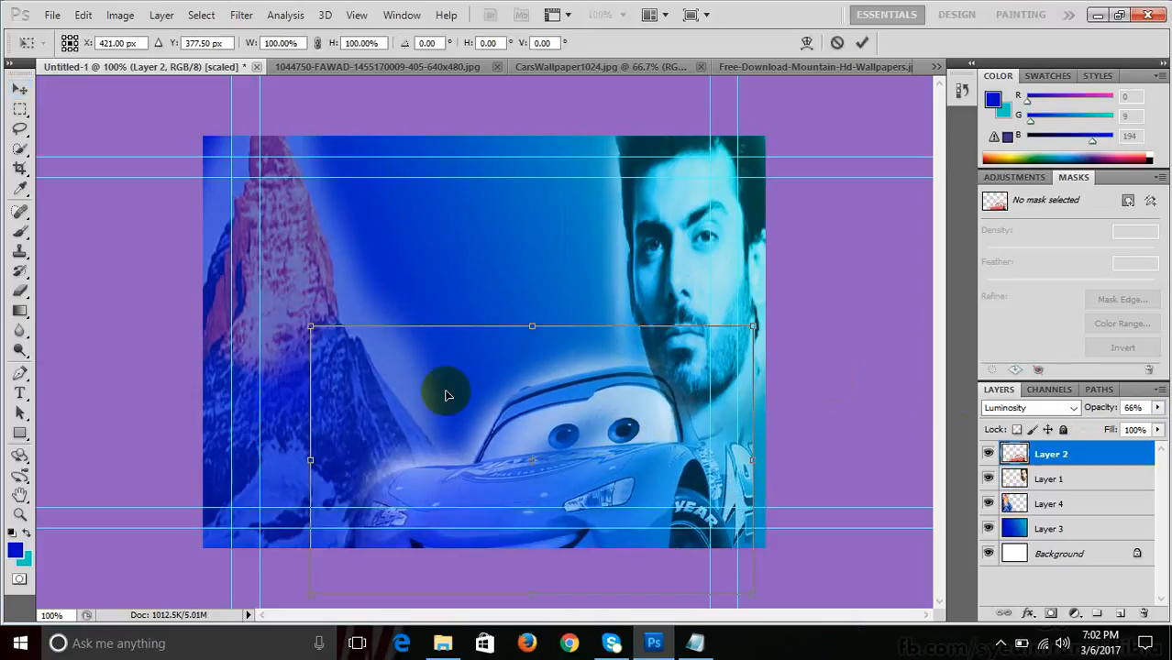
left_click_drag(307, 324, 294, 316)
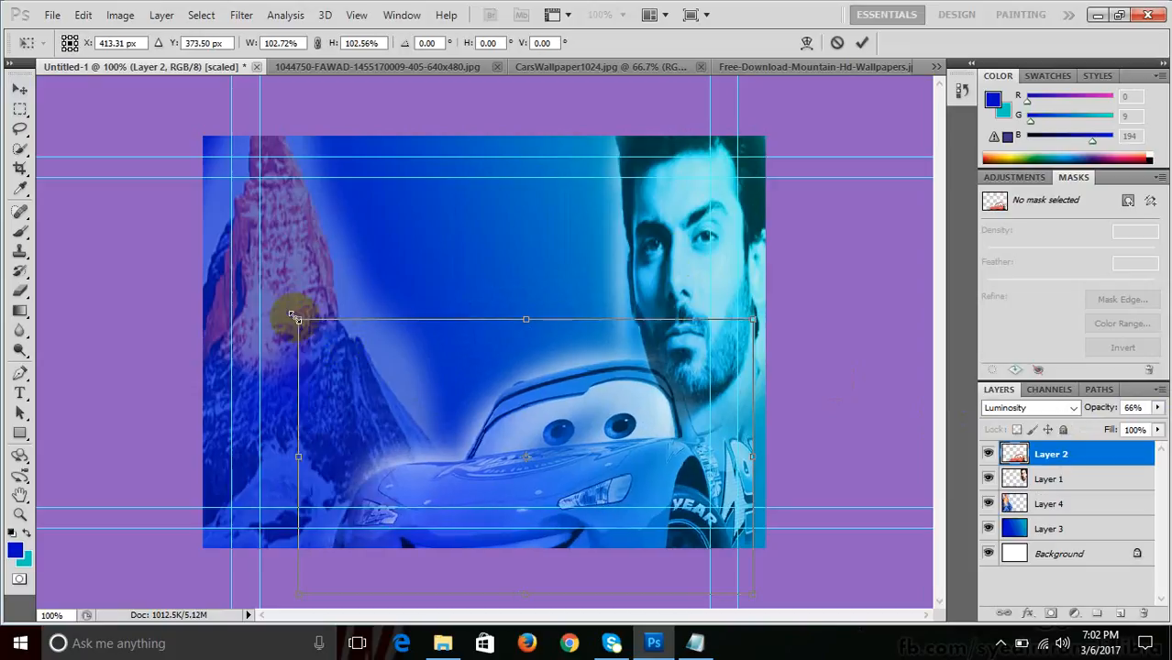
key("Return")
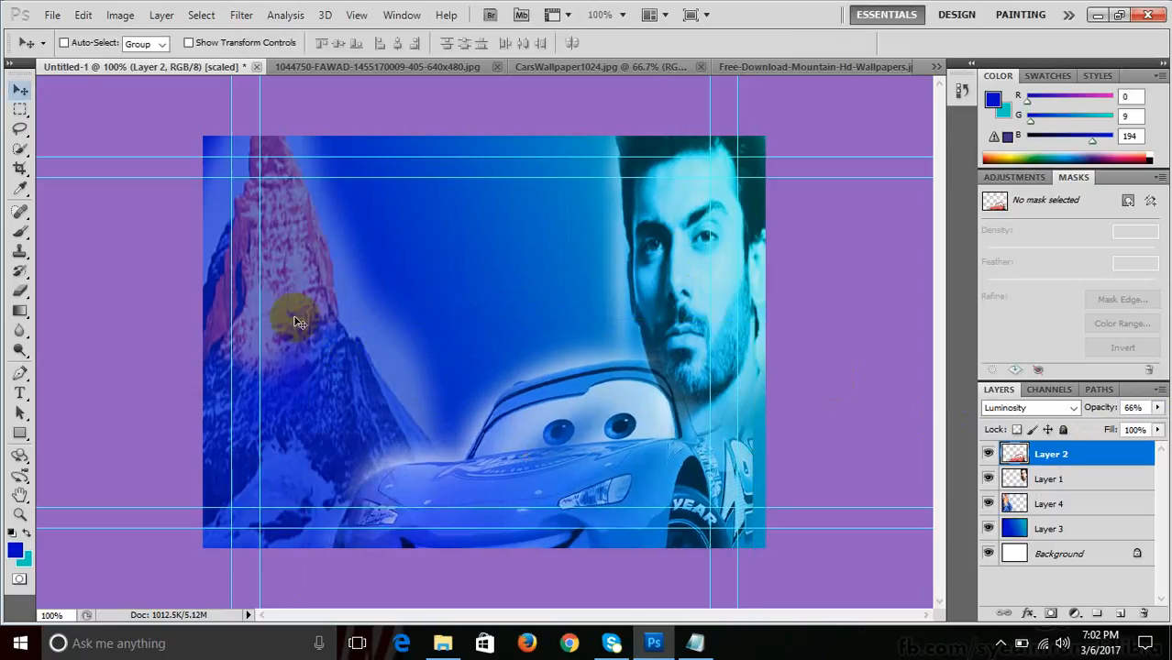
- Duplicate the car up and to the left of the original, and place the copy directly beneath Layer 2
left_click(1045, 458)
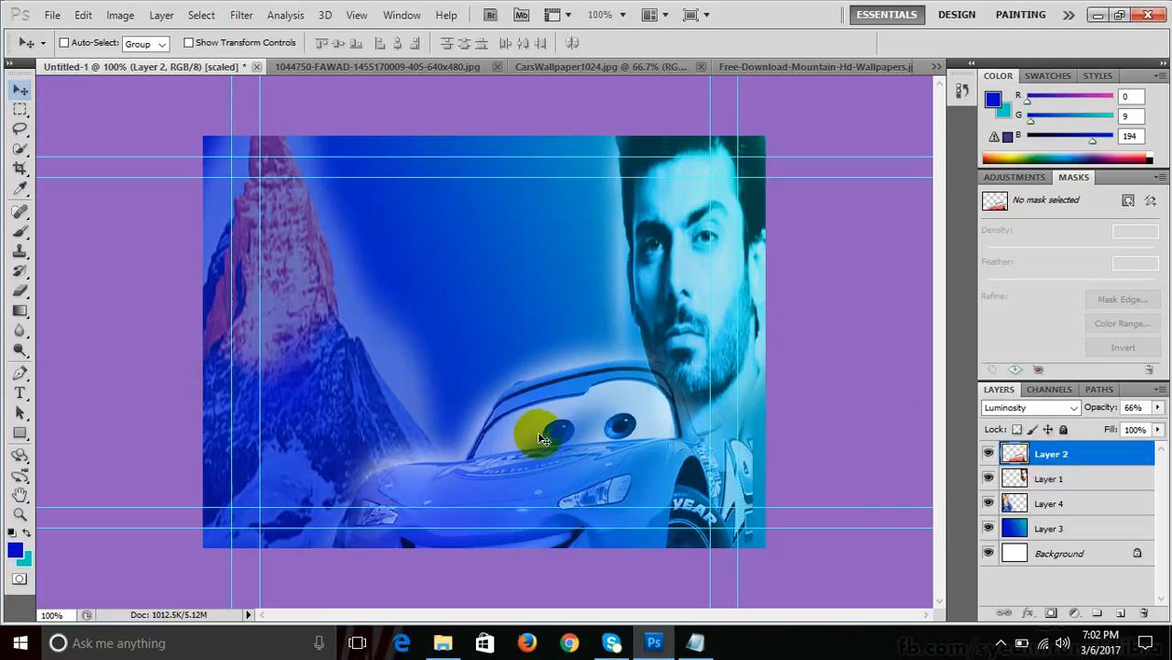
left_click_drag(540, 437, 455, 321)
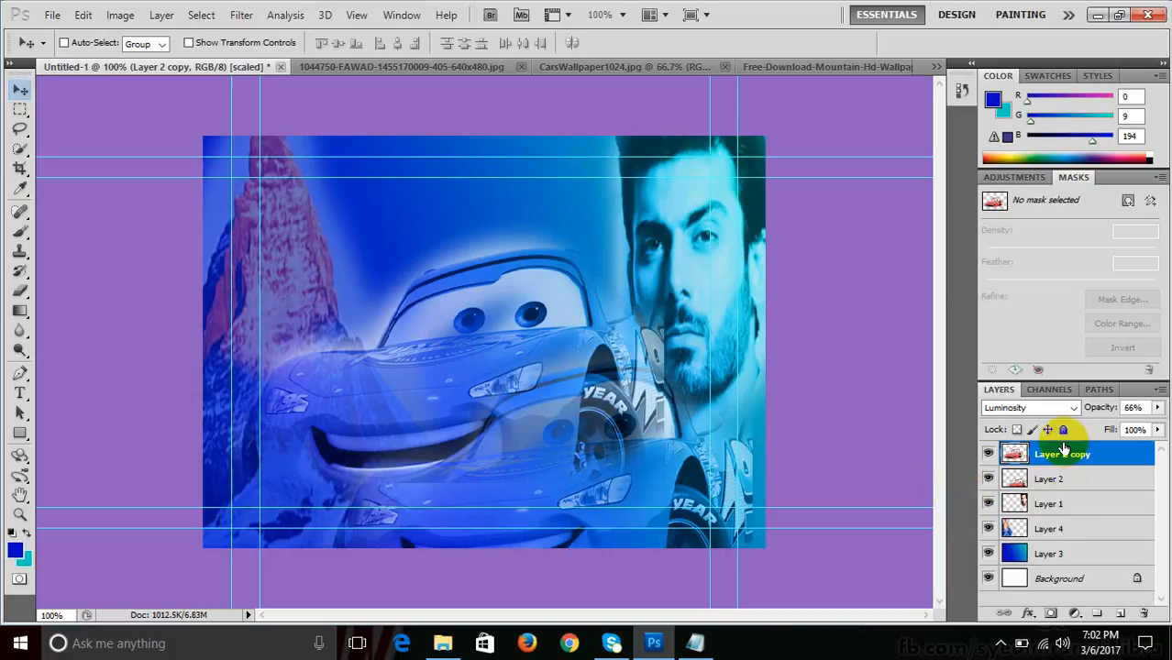
left_click_drag(1068, 449, 1057, 483)
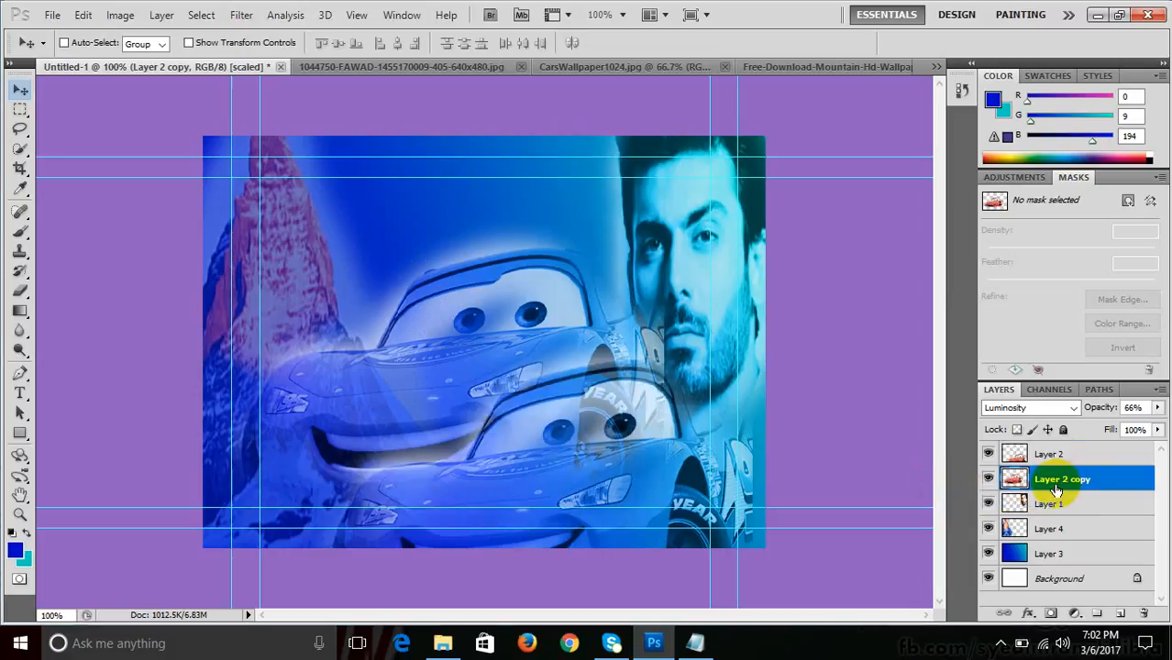
- Enlarge the car copy to about 145% width and 173% height, and position it over the upper left of the canvas
key("ctrl+t")
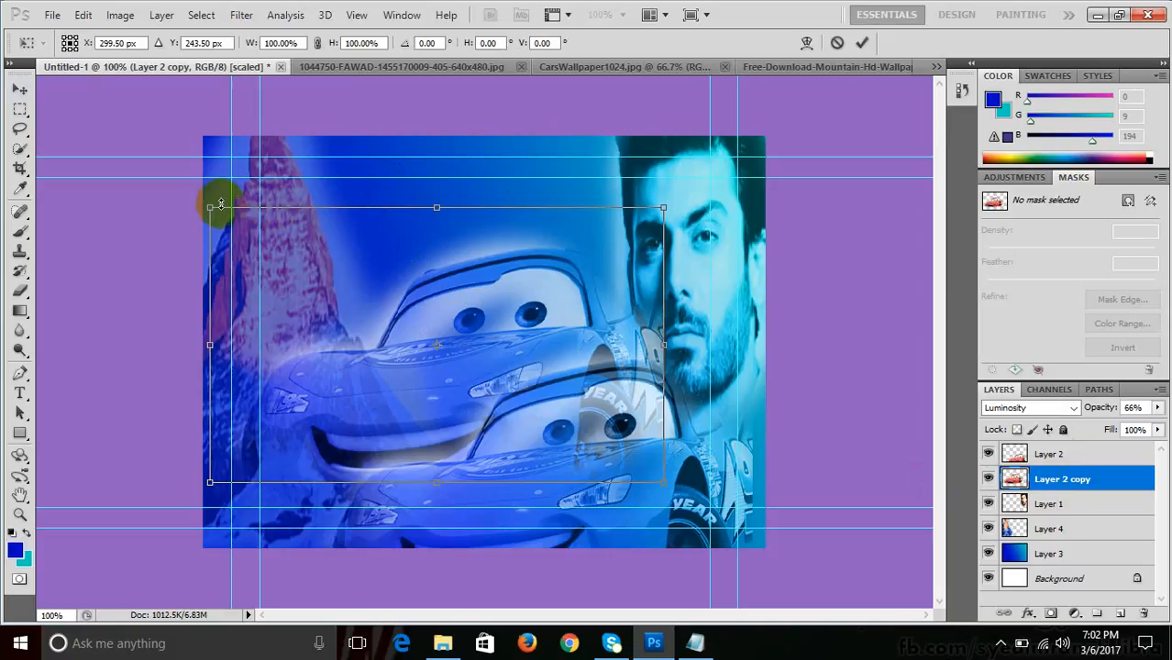
left_click_drag(207, 208, 4, 9)
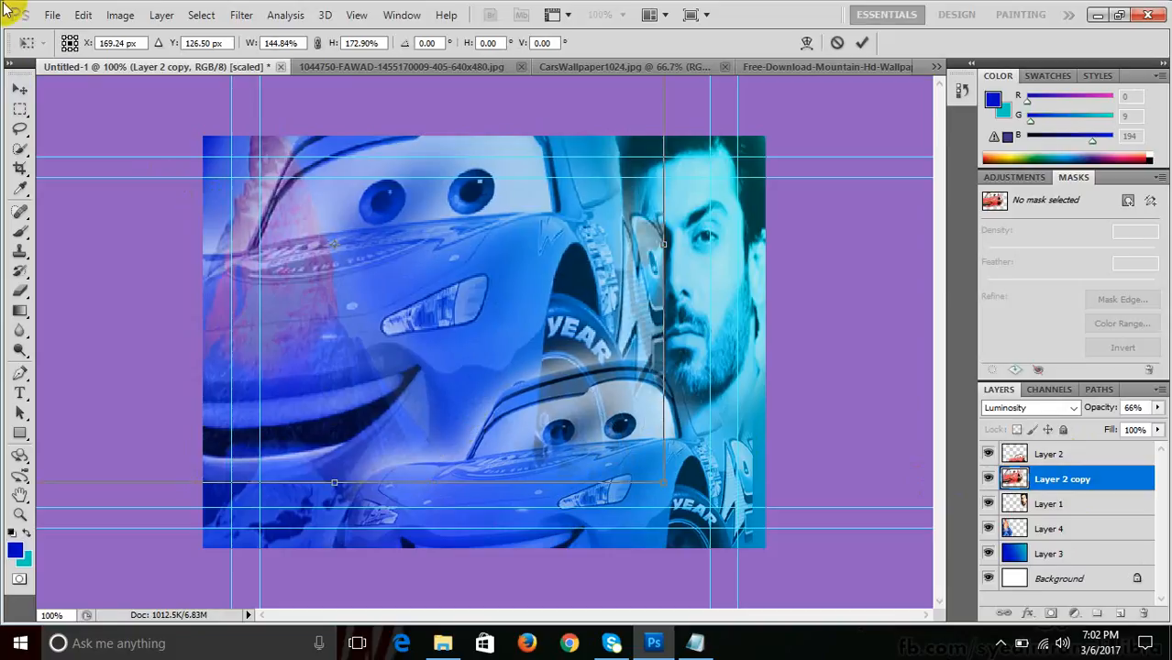
key("Return")
left_click_drag(283, 212, 396, 243)
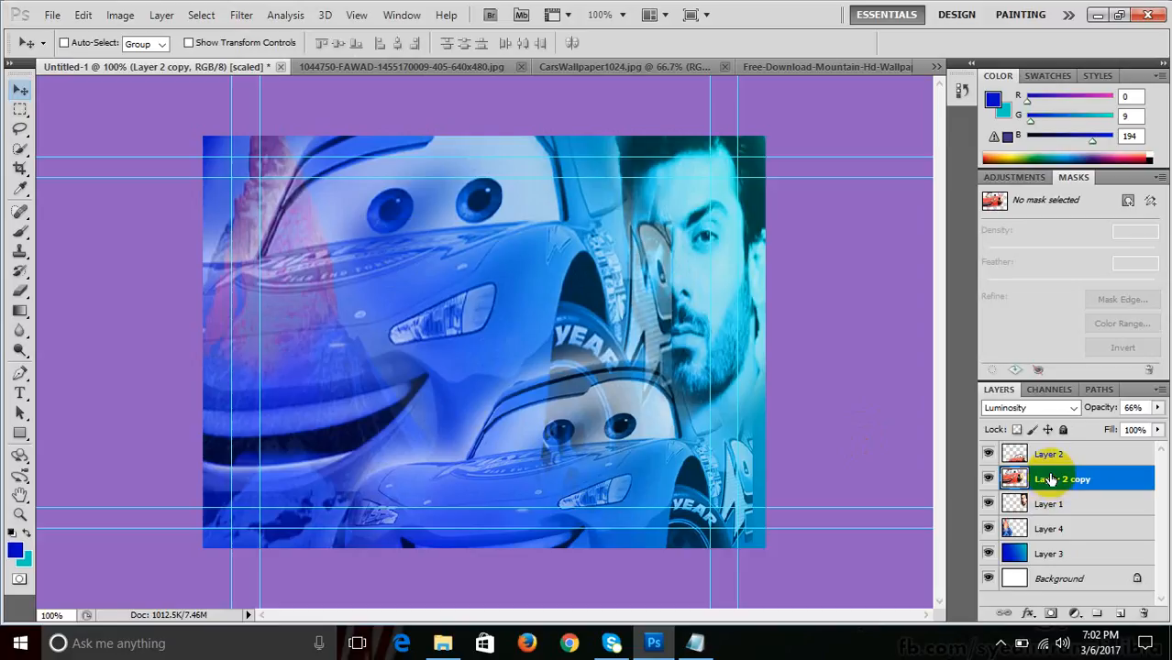
- Place Layer 2 copy between Layer 4 and Layer 3 and set its opacity to 26%
left_click_drag(1054, 478, 1052, 541)
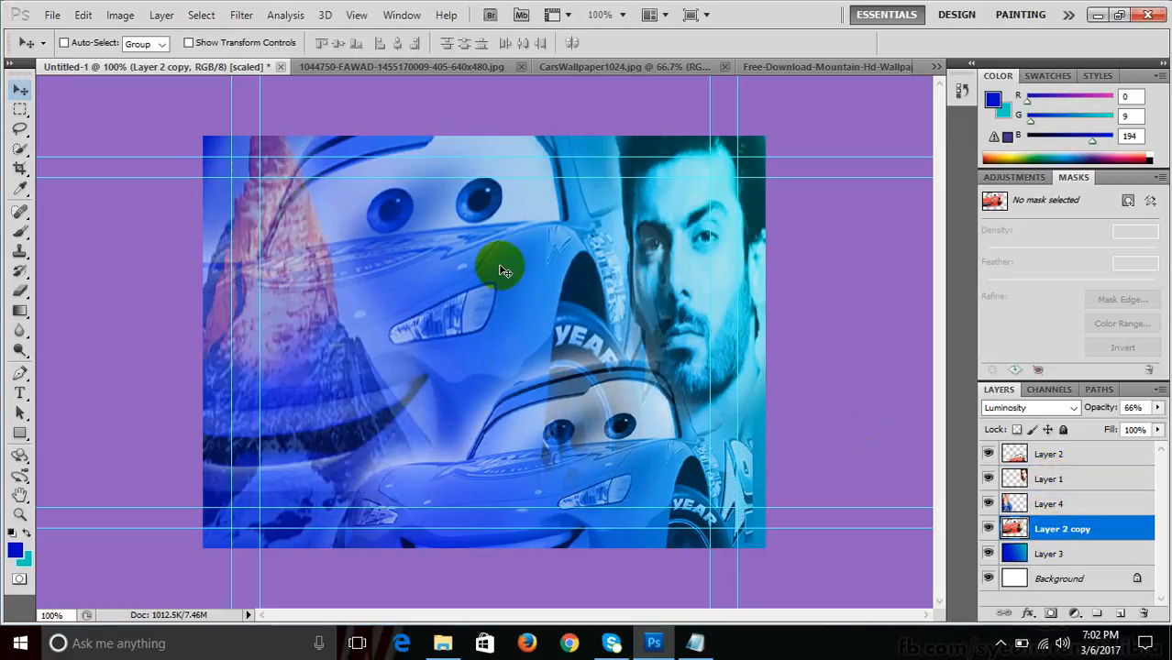
left_click(1158, 409)
left_click_drag(1129, 425, 1096, 428)
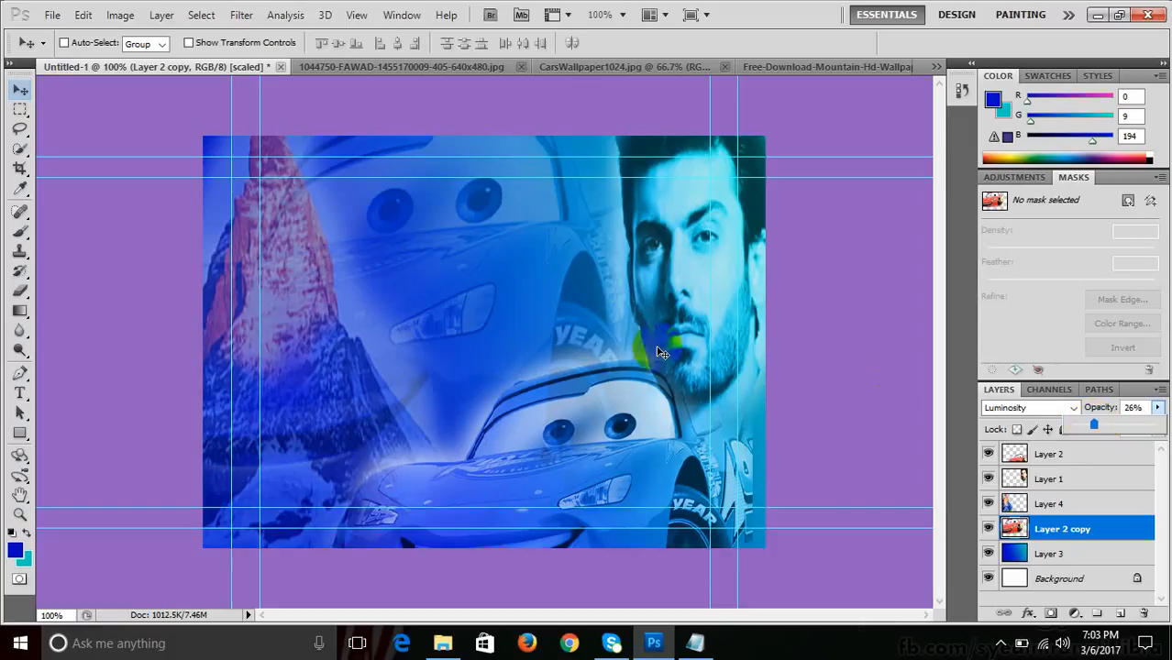
- Switch to the Pattern Stamp tool and open its pattern choices
left_click(17, 251)
right_click(14, 255)
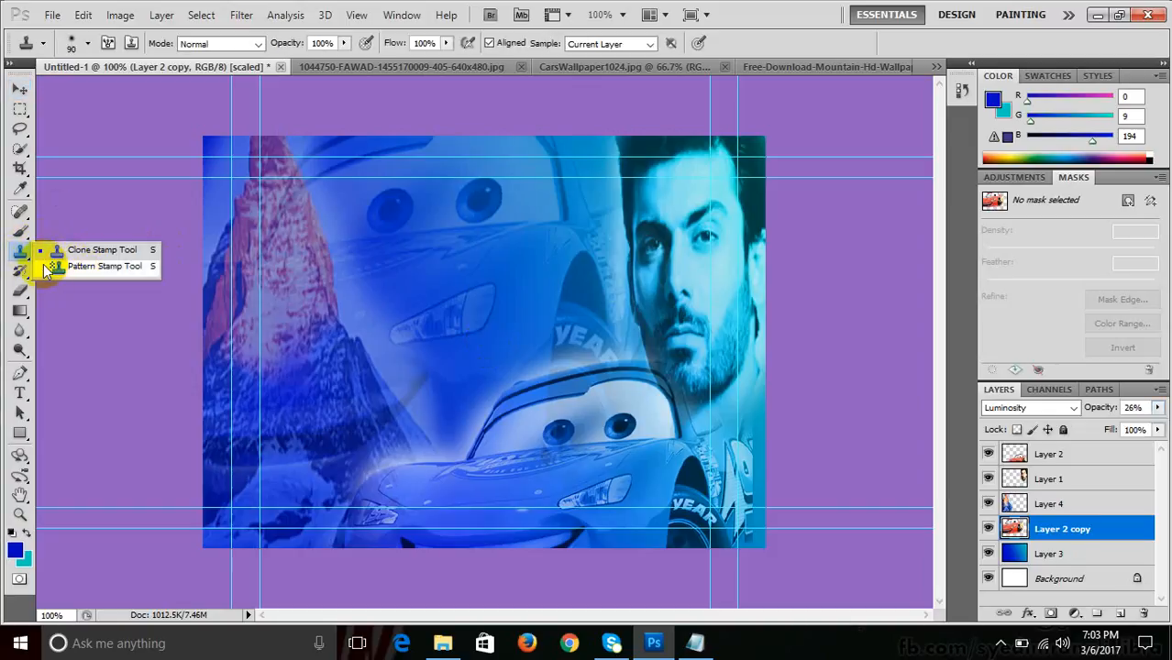
left_click(75, 266)
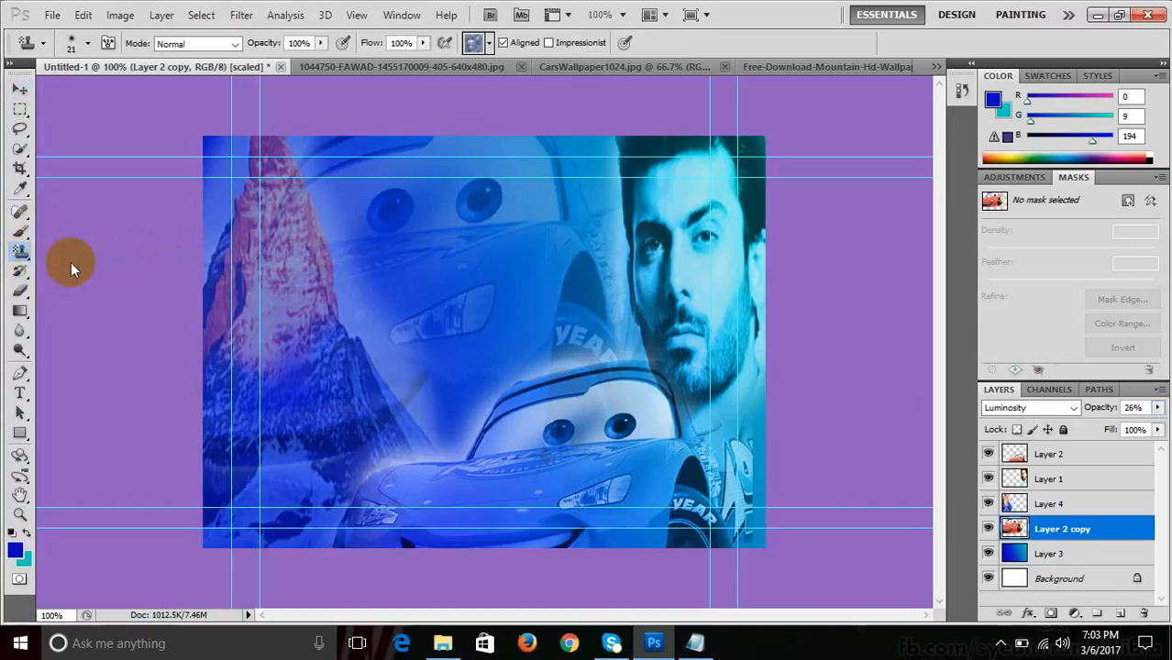
left_click(491, 43)
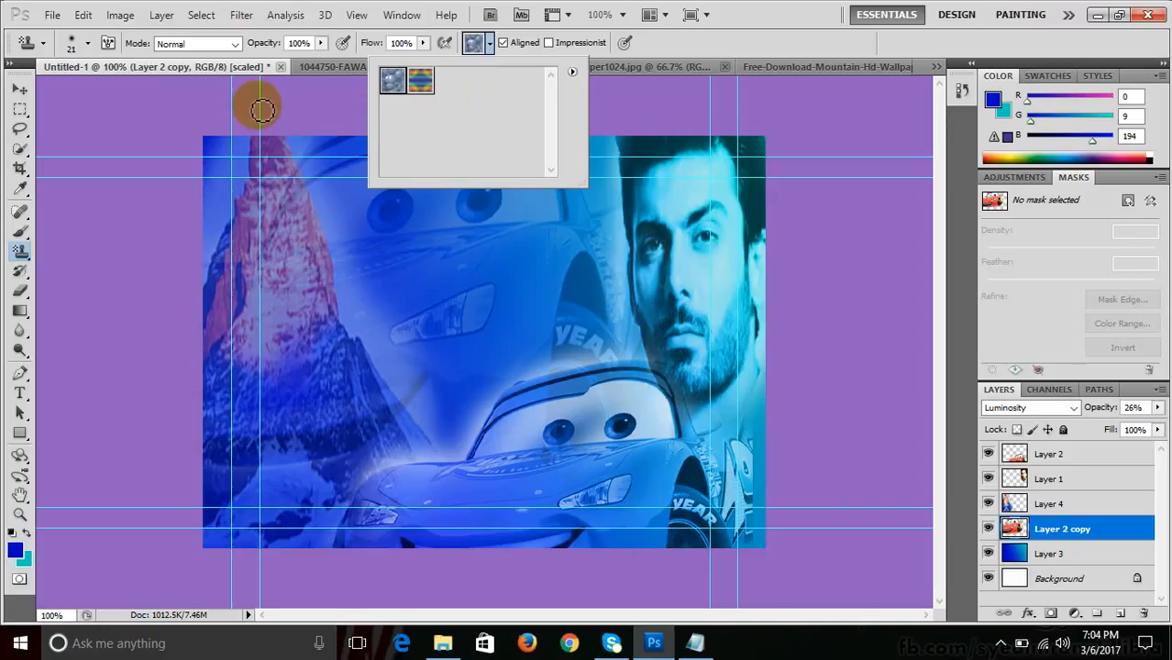
- Activate the Horizontal Type tool, and minimize the image editor to show the desktop
left_click(21, 89)
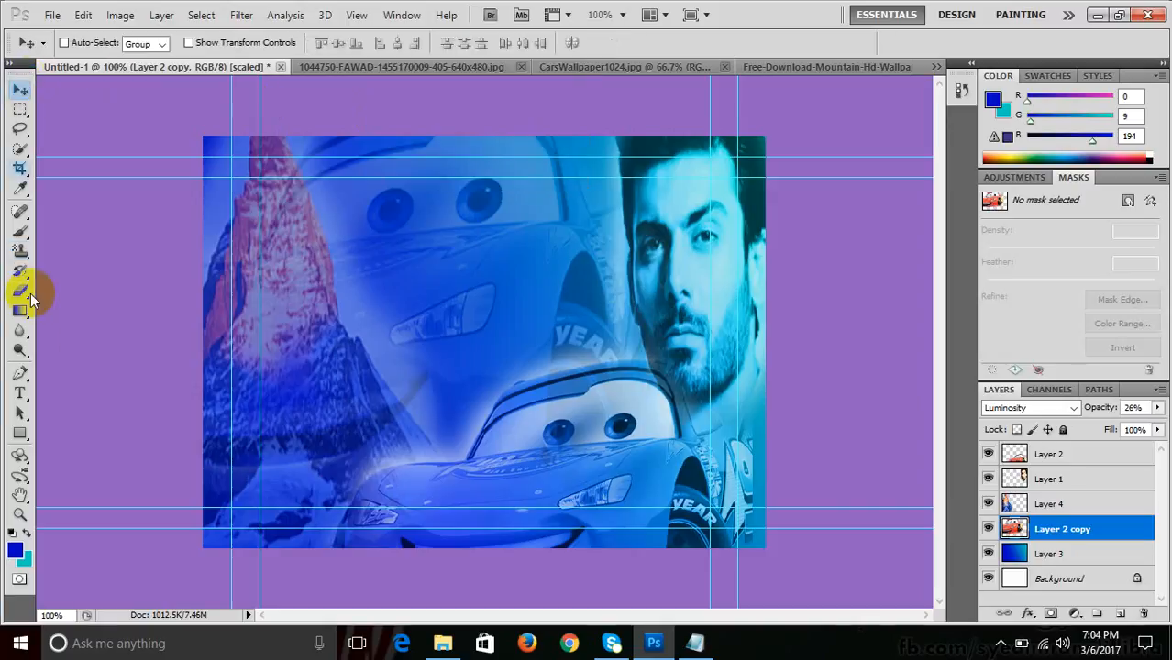
left_click(22, 394)
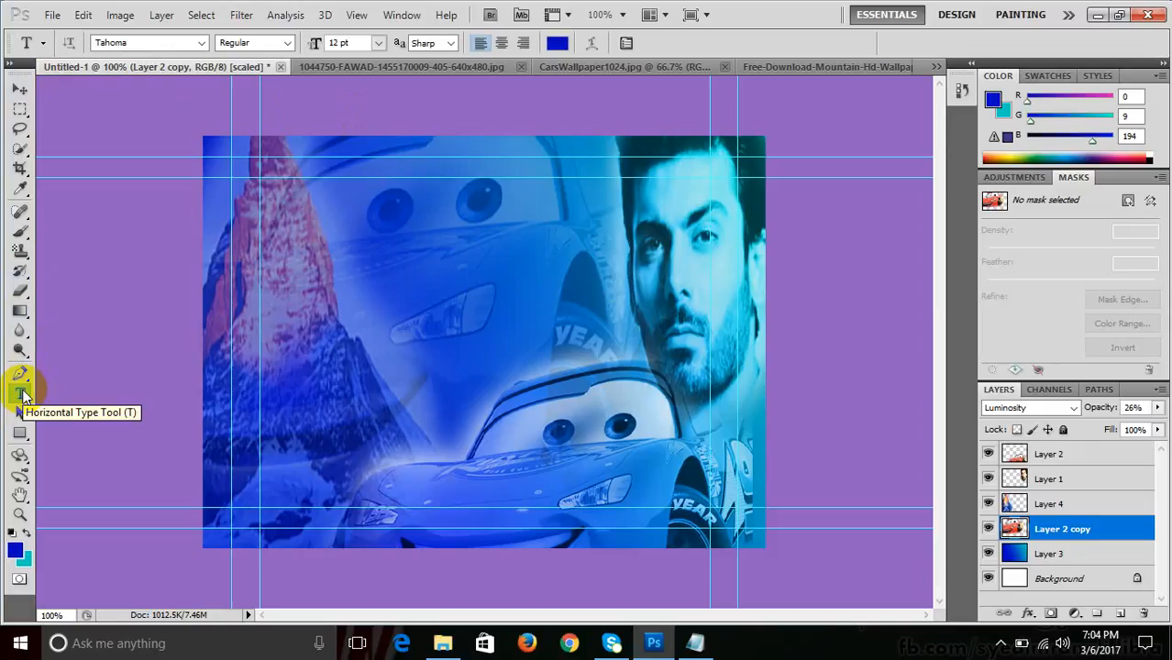
left_click(1097, 15)
left_click(1021, 48)
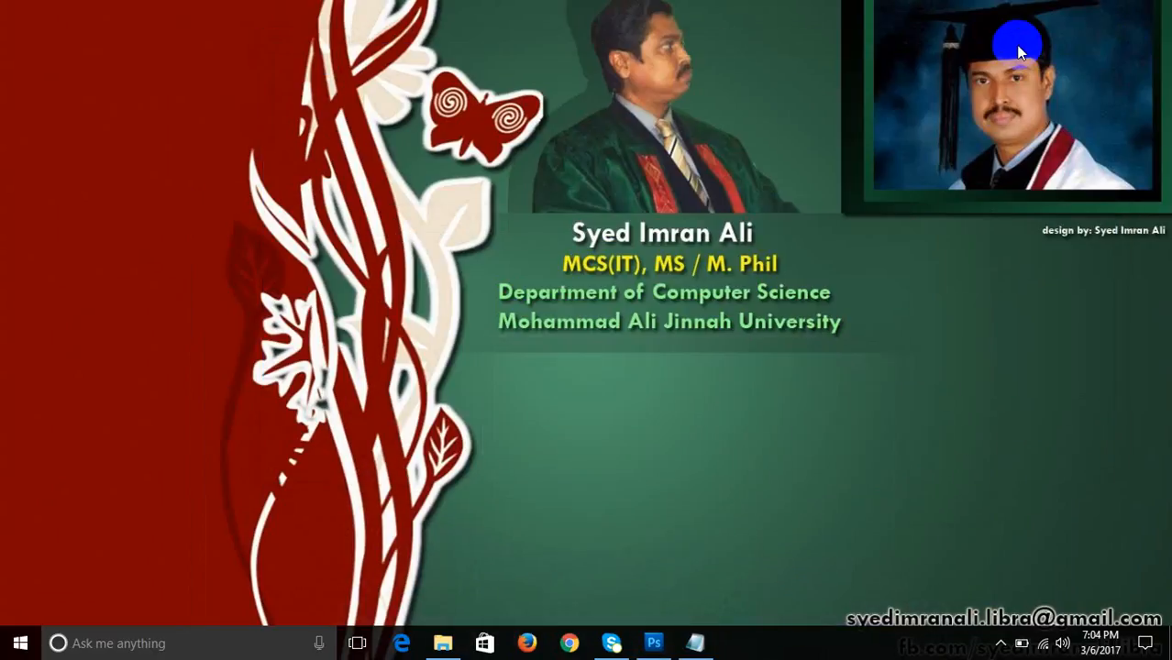